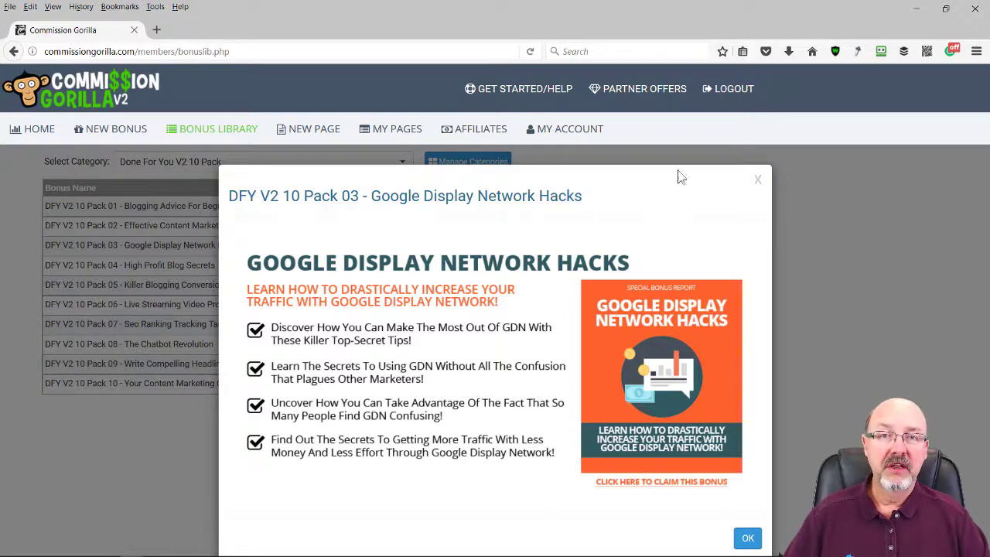
Close the Google Display Network Hacks preview and begin a new blank bonus page
left_click(756, 180)
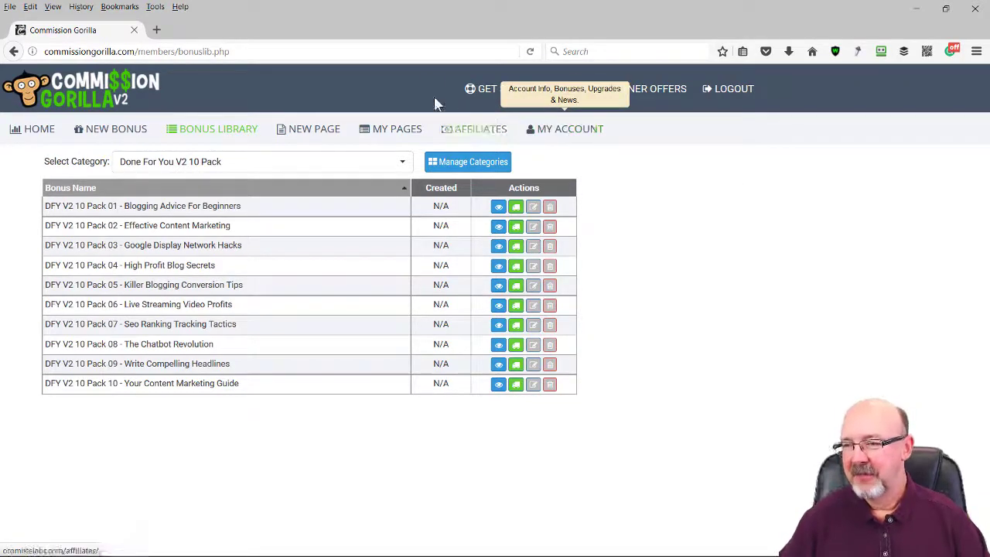
left_click(333, 135)
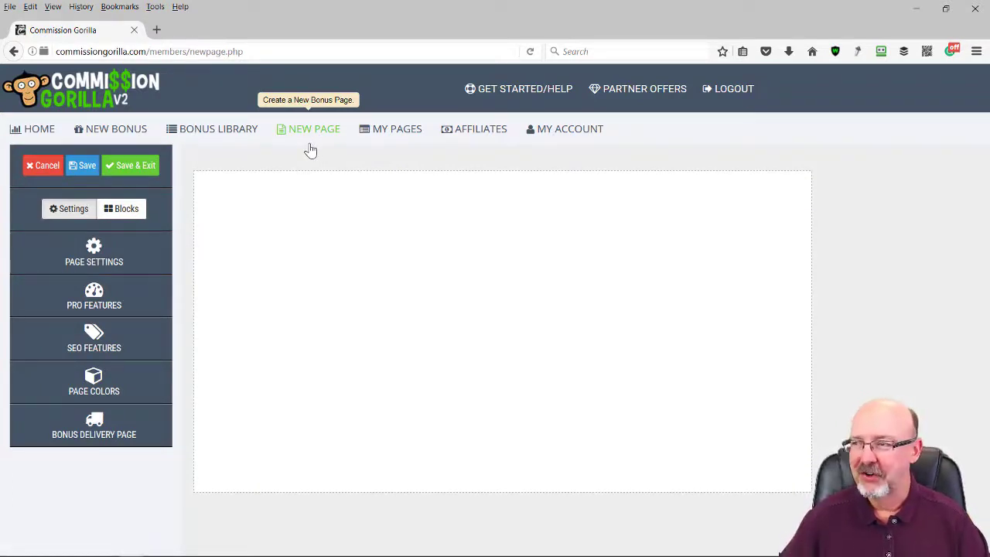
Open My Pages and sort the saved pages by Created date, oldest first
left_click(397, 133)
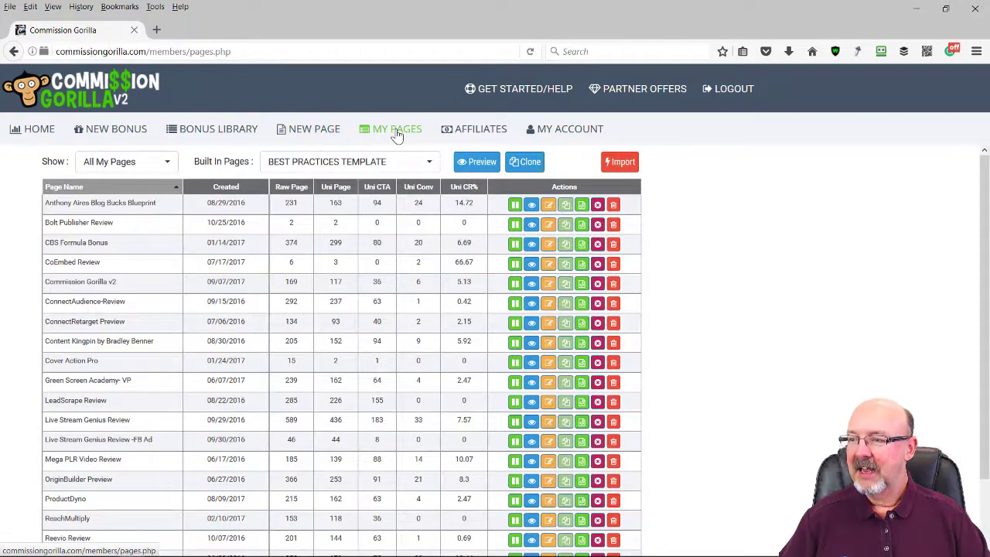
left_click(430, 163)
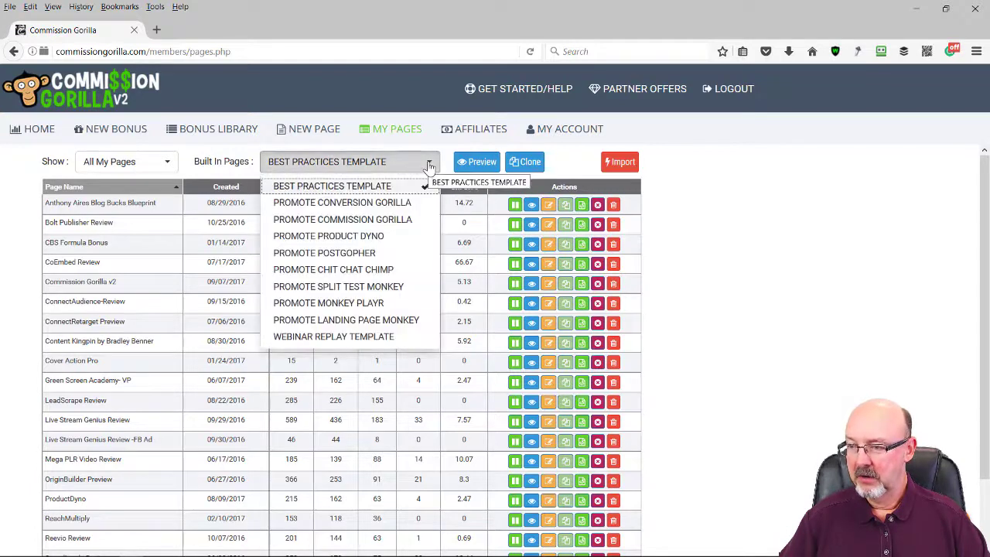
double_click(707, 181)
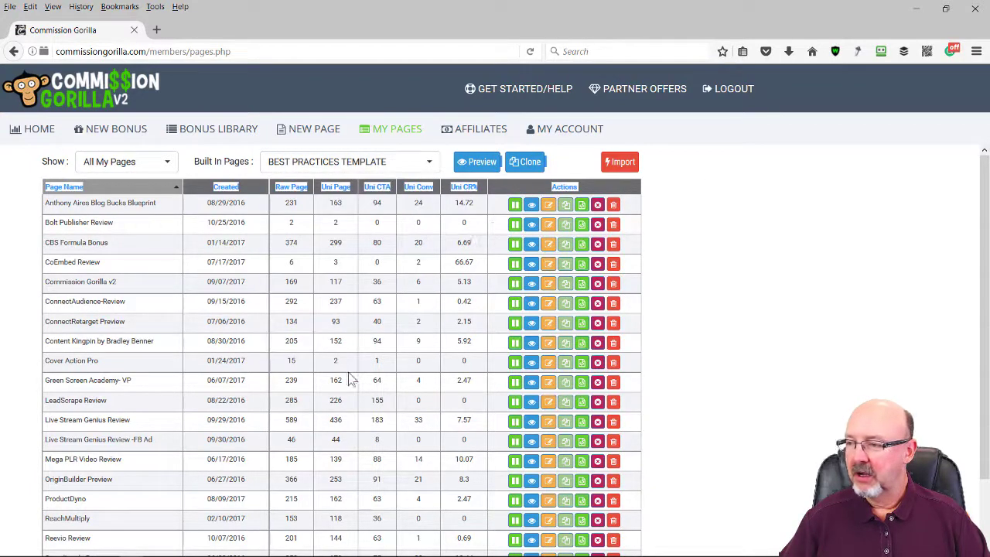
left_click(225, 188)
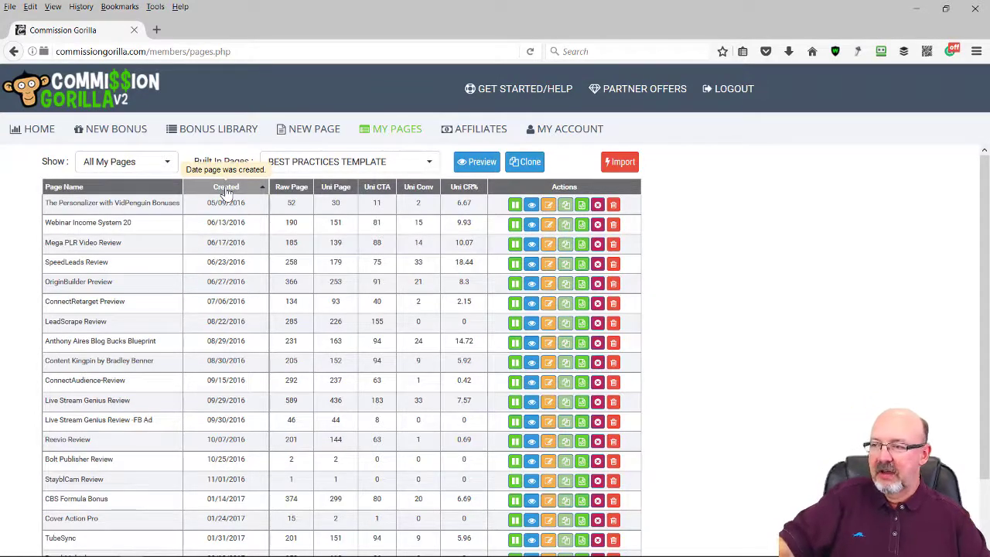
scroll(291, 236, "down", 5)
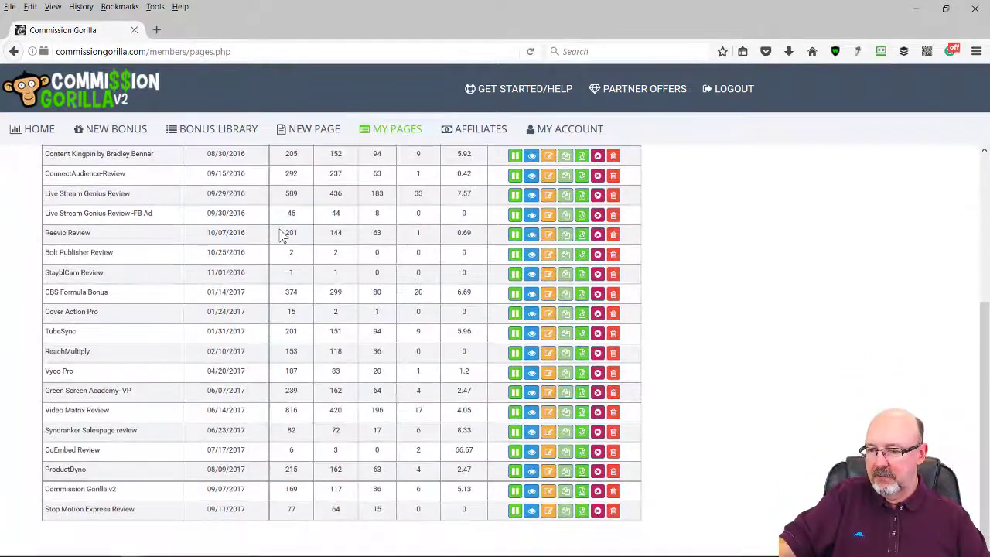
scroll(290, 236, "up", 5)
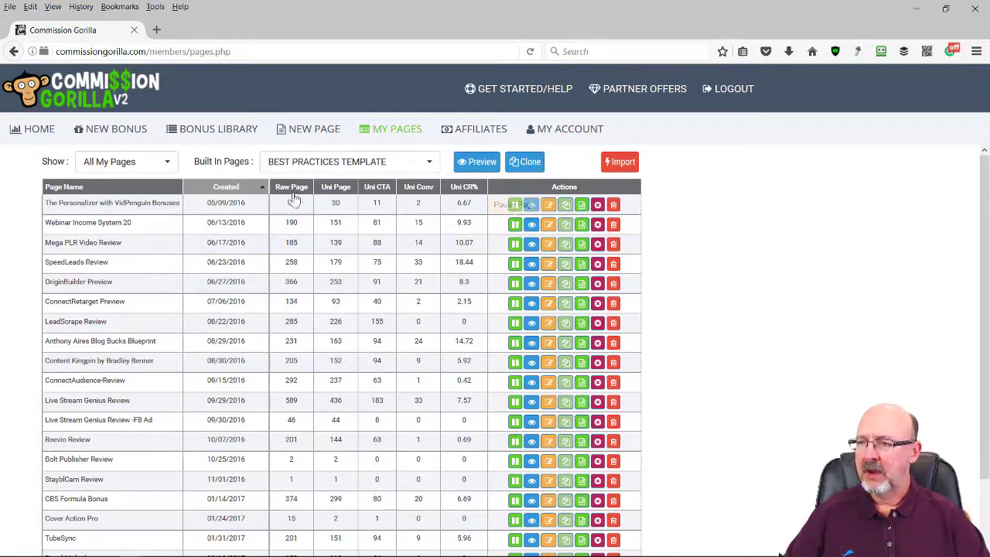
Clone the Best Practices Template from the Built In Pages list
left_click(424, 164)
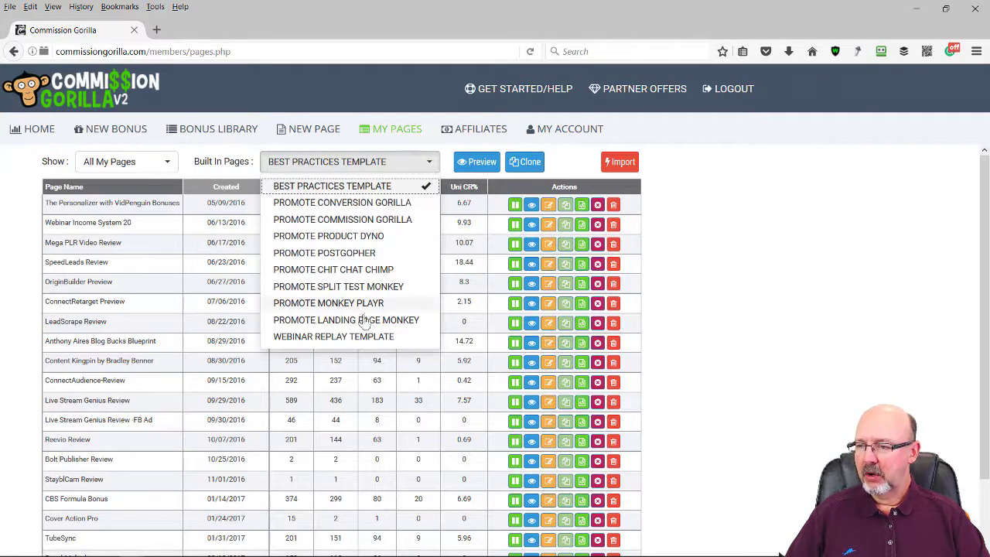
left_click(376, 190)
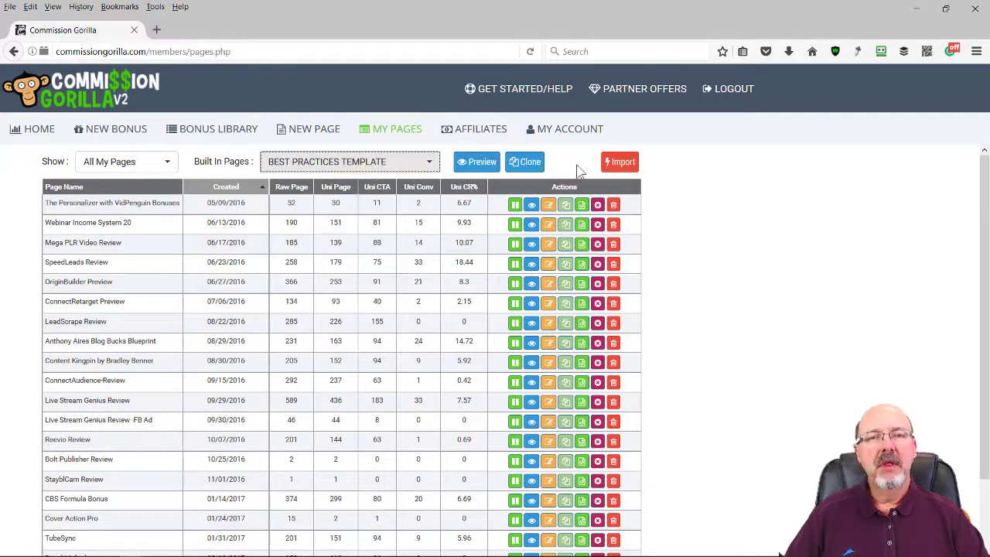
left_click(530, 171)
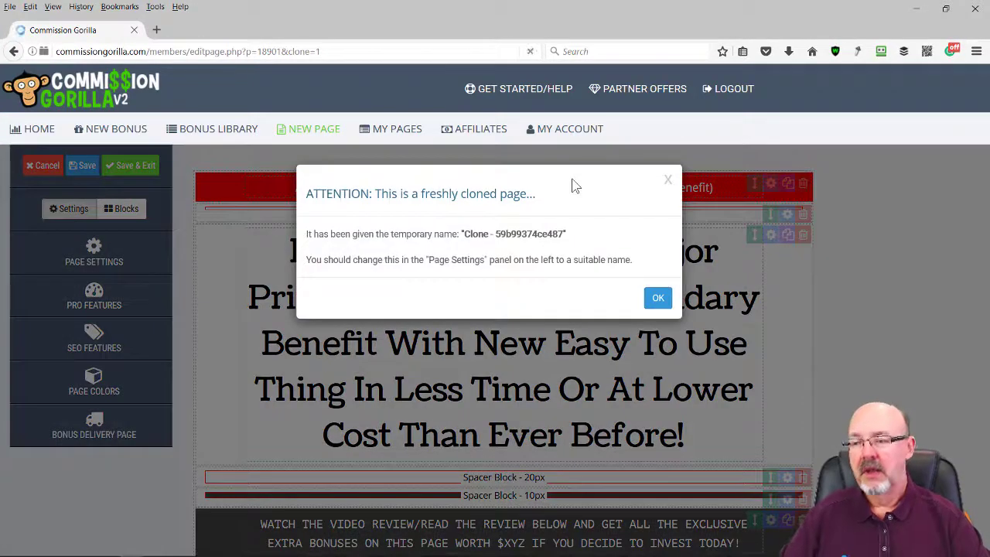
Dismiss the clone notice and set the Bonus Page Name to 'Stop Motion Review'
left_click(659, 299)
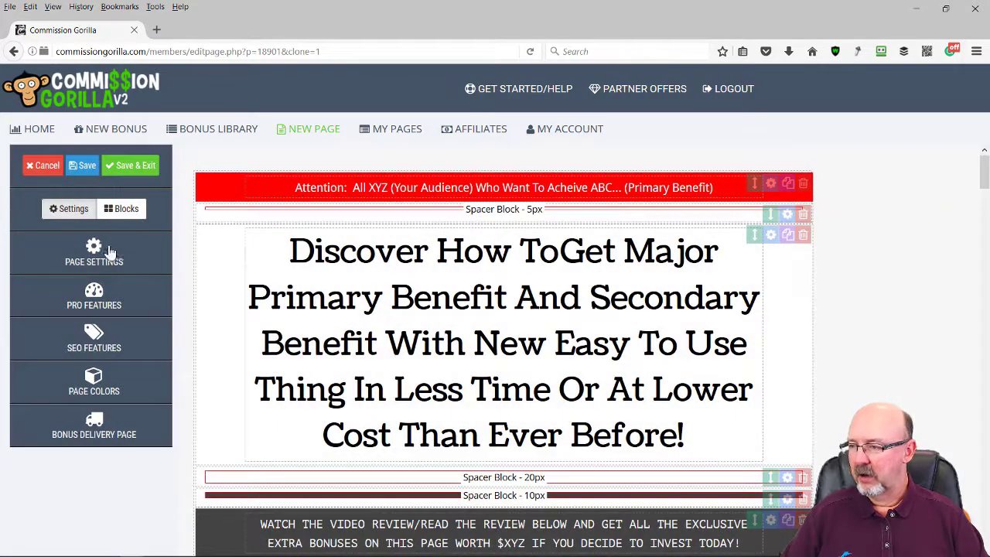
left_click(94, 249)
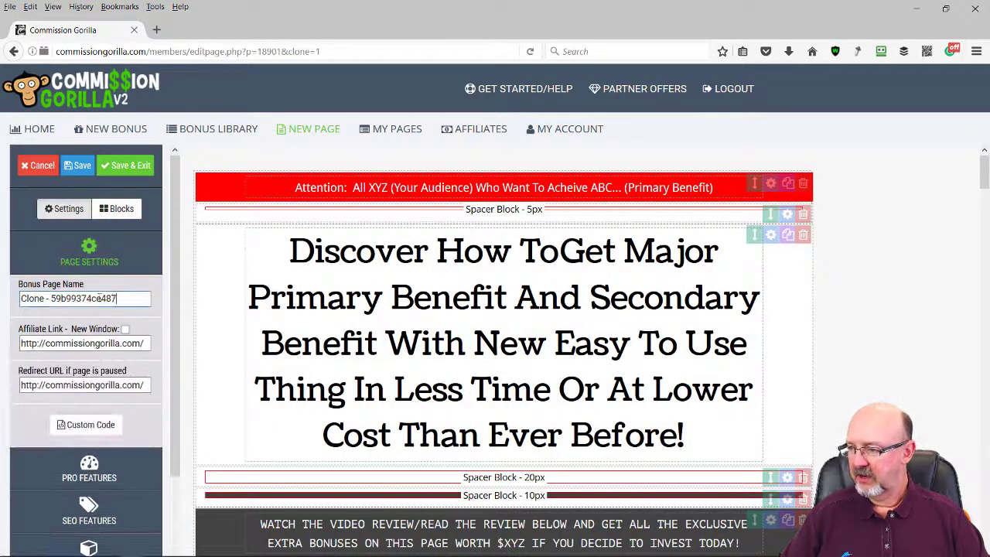
left_click_drag(128, 299, 3, 304)
type("S")
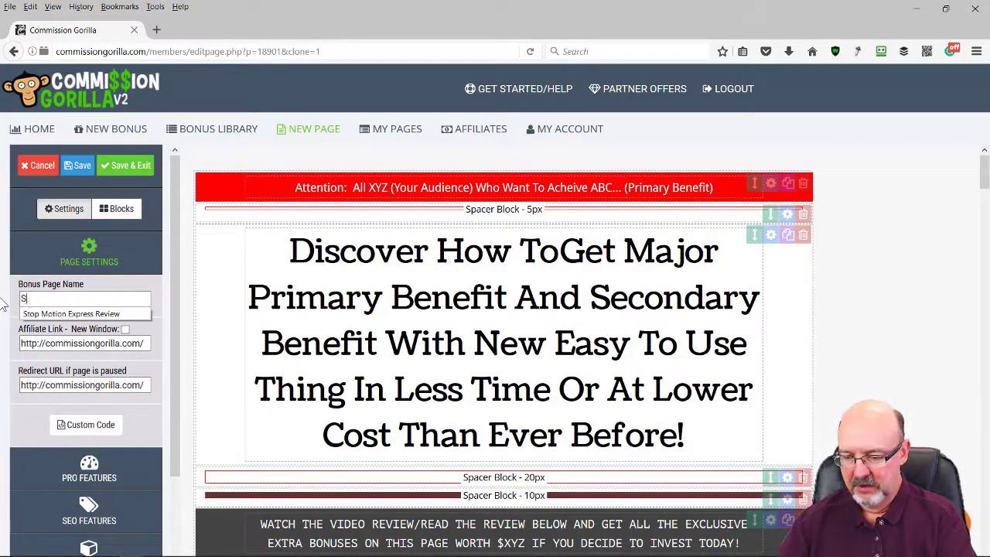
type("top M")
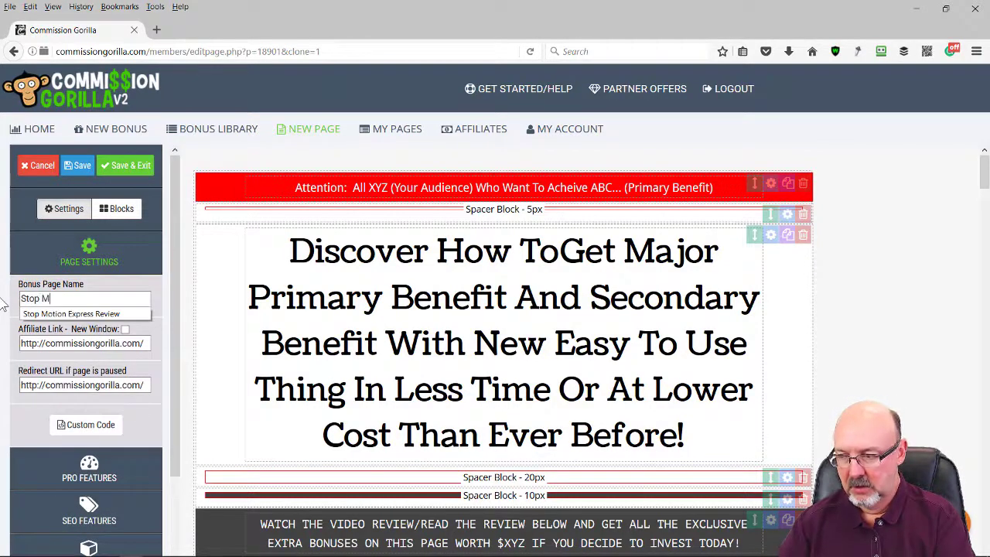
type("tio")
key("BackSpace")
key("BackSpace")
key("BackSpace")
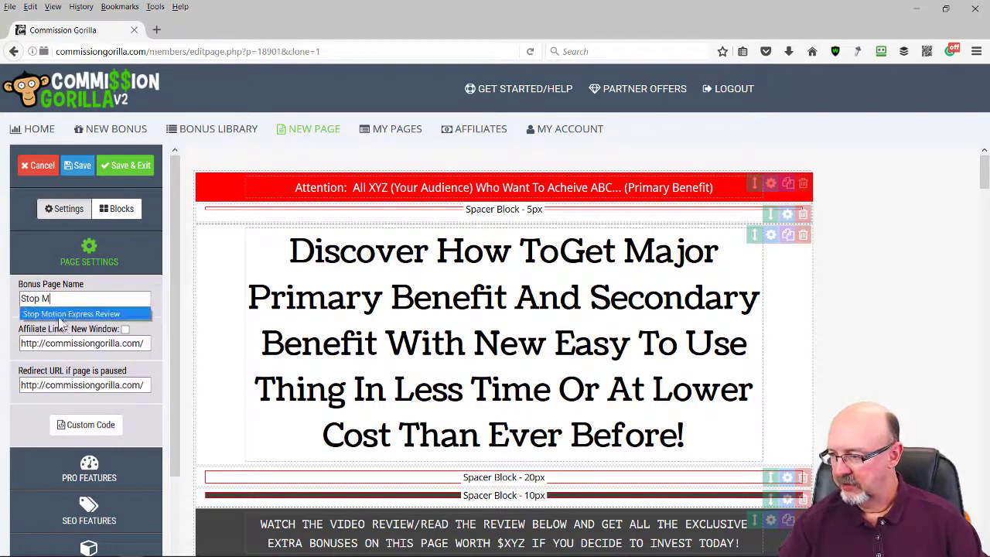
left_click(85, 313)
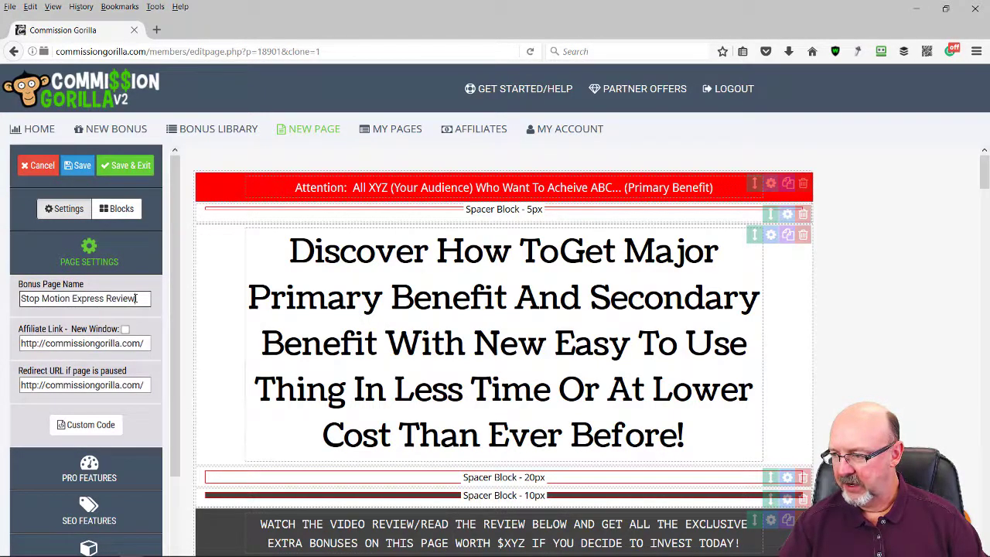
left_click_drag(136, 298, 104, 302)
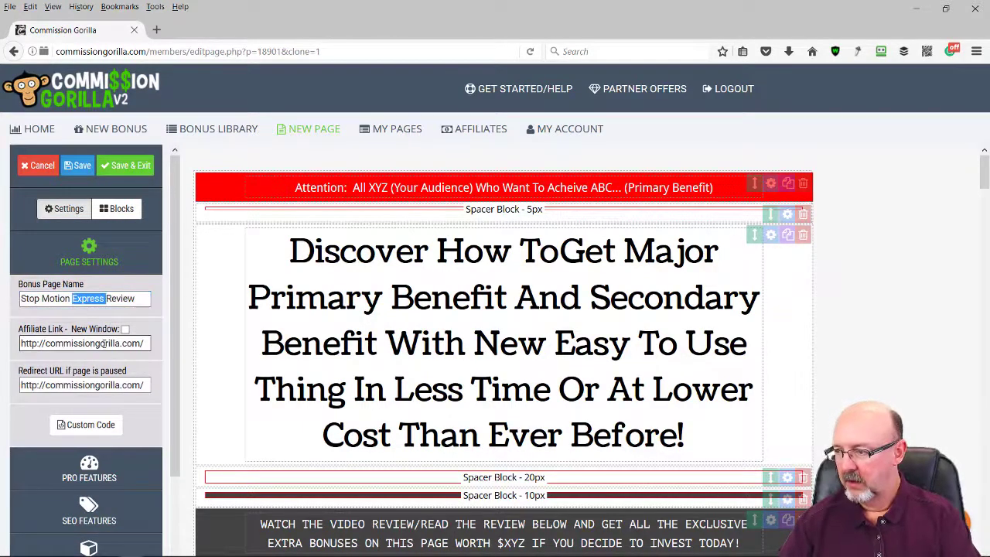
key("BackSpace")
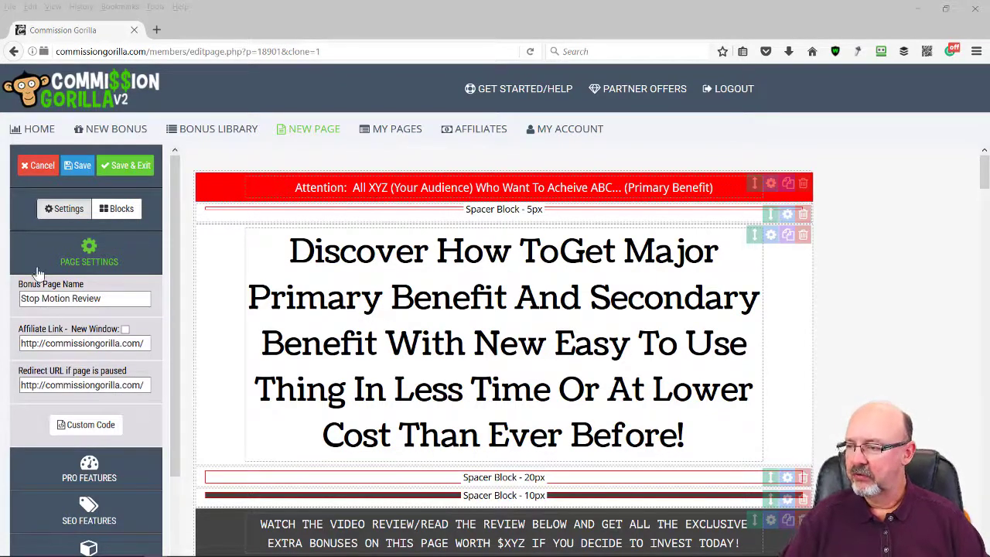
Replace the Affiliate Link with the vidpenguin stop-motion URL
left_click(128, 347)
left_click_drag(149, 344, 2, 335)
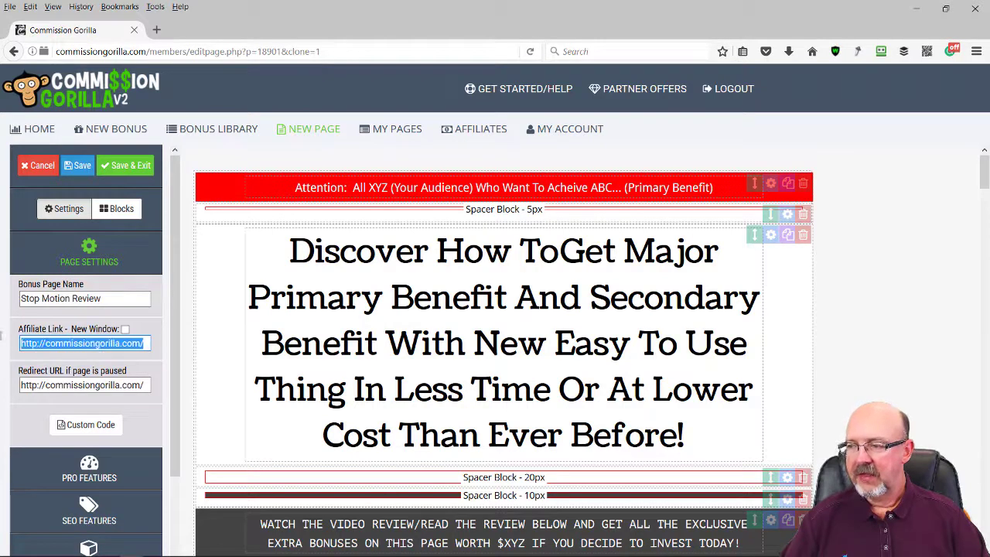
type("http://www.vidpenguin.com/stopmotionlink")
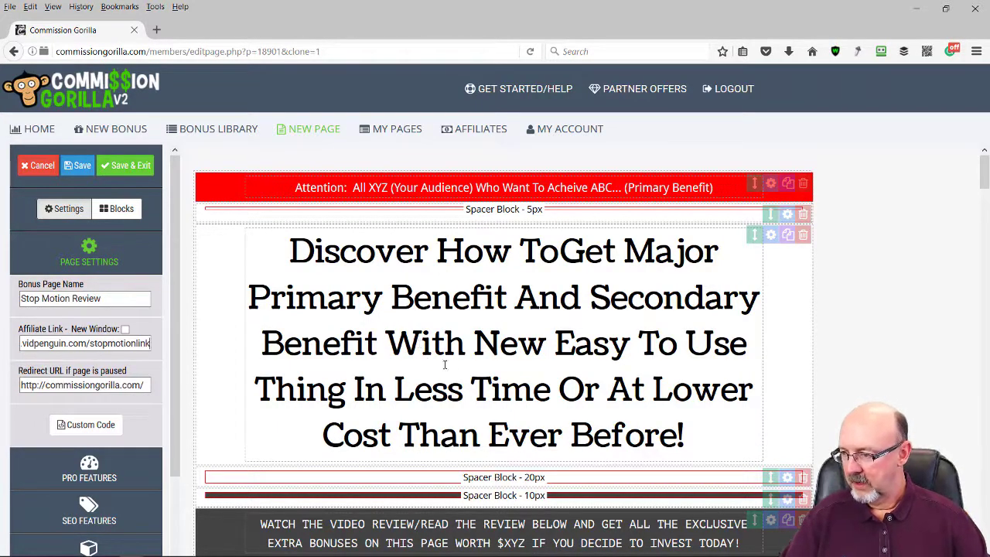
Set the paused-page Redirect URL to vidpenguin.com/promos/
left_click(142, 385)
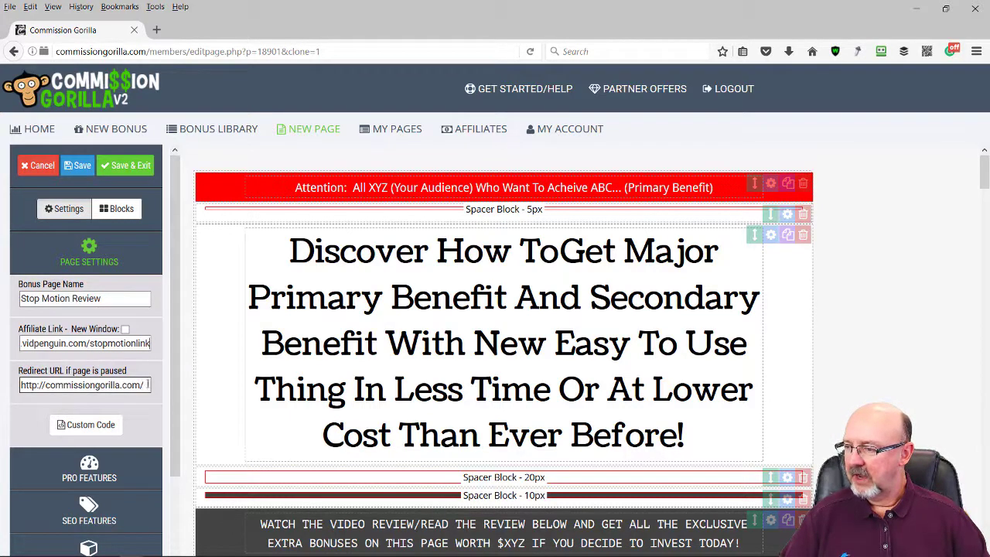
left_click_drag(143, 385, 4, 376)
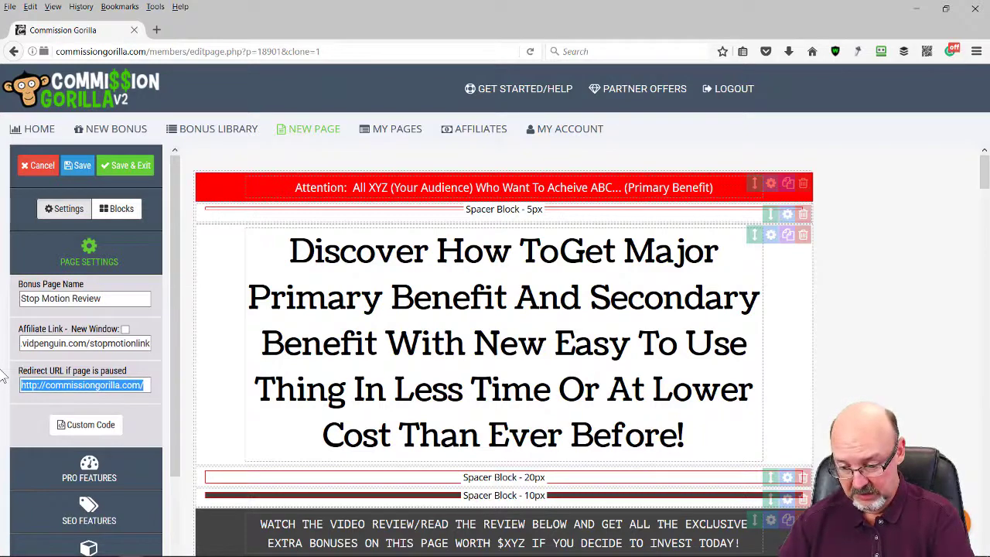
type("h")
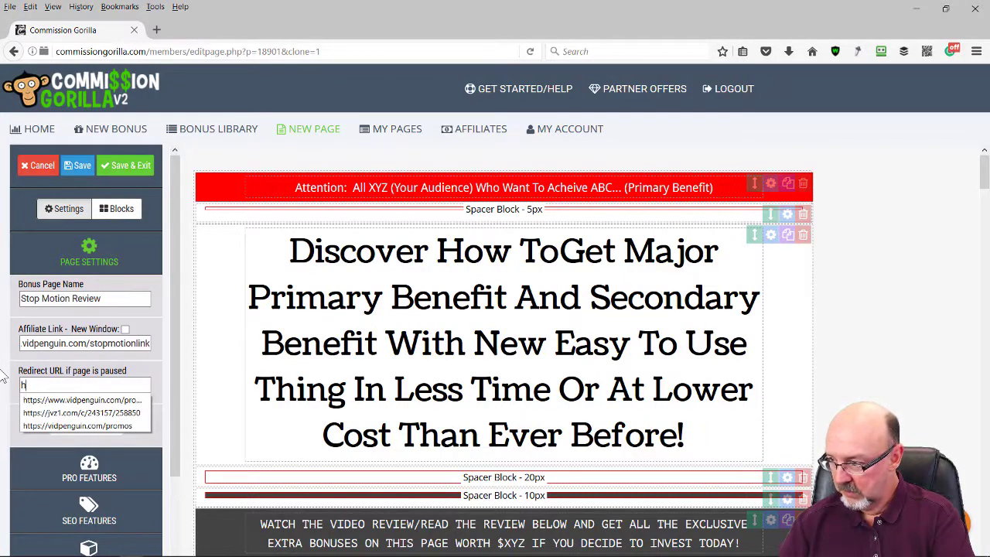
left_click(79, 401)
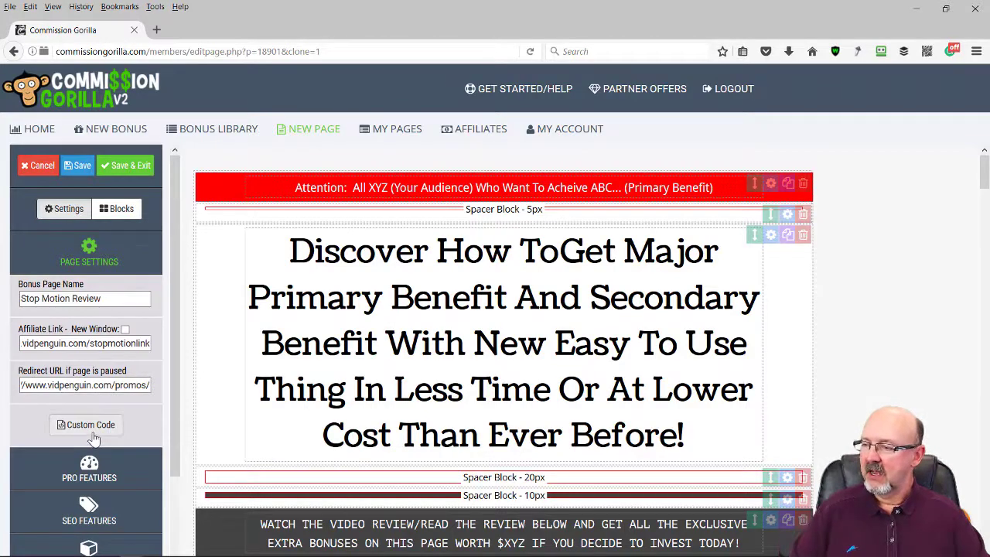
left_click(92, 434)
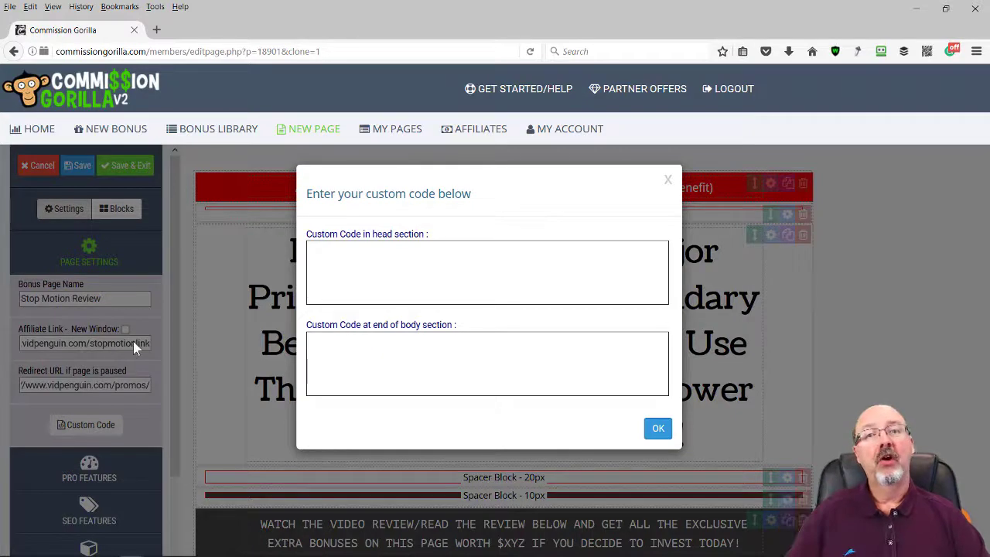
left_click(325, 278)
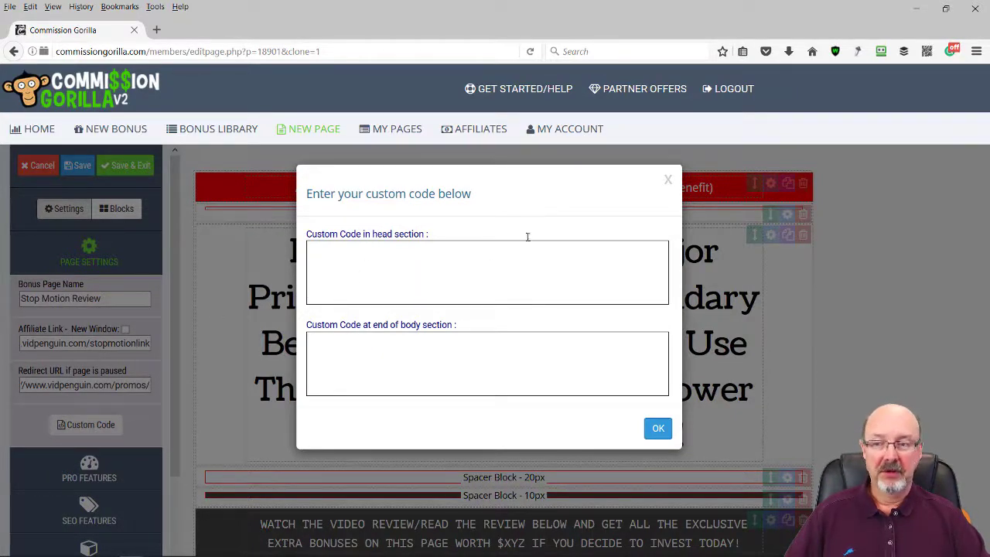
left_click(828, 254)
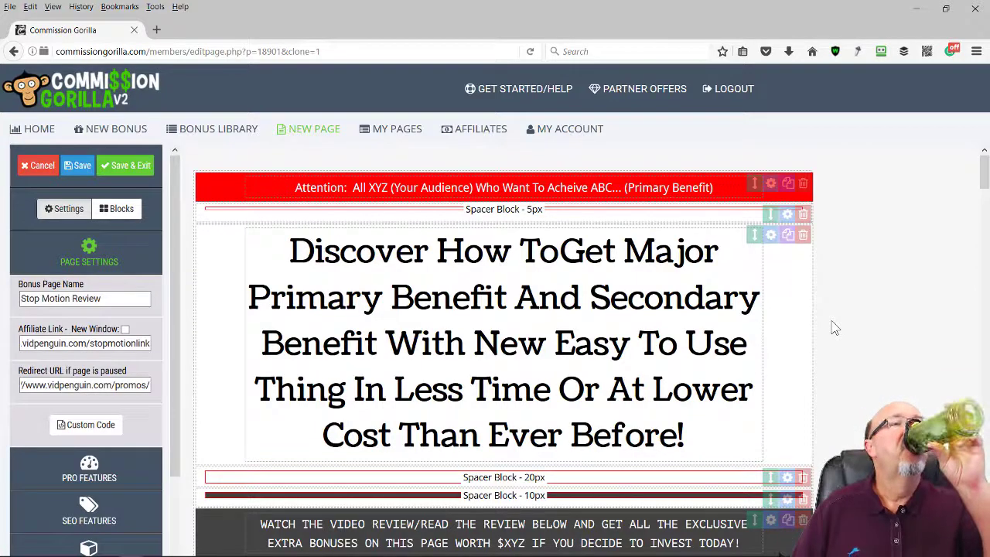
scroll(153, 405, "down", 2)
scroll(145, 406, "up", 2)
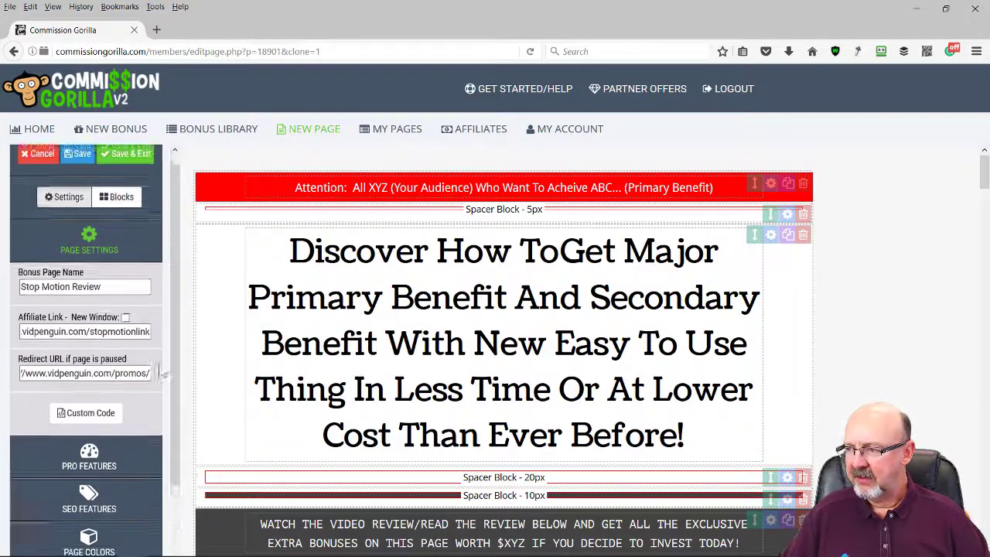
left_click(80, 167)
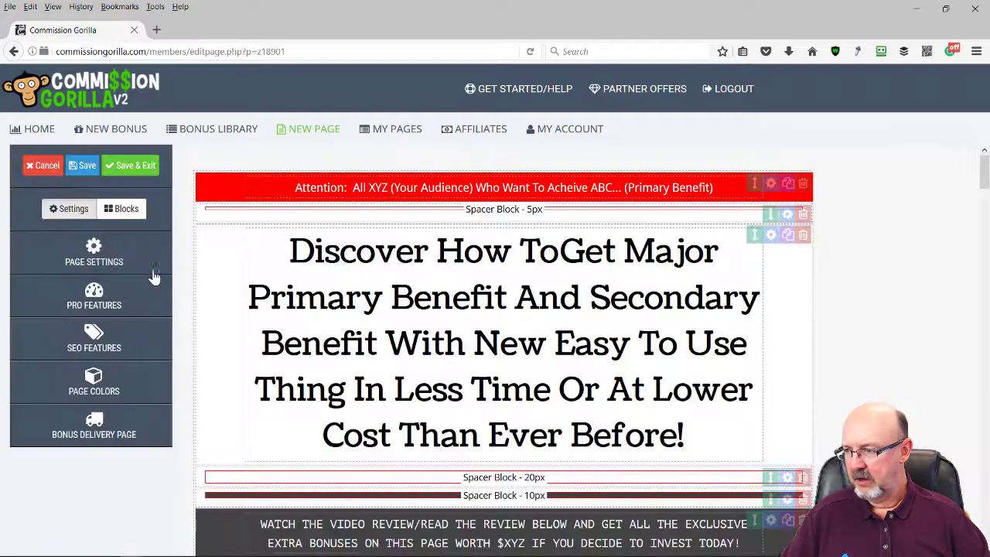
left_click(96, 298)
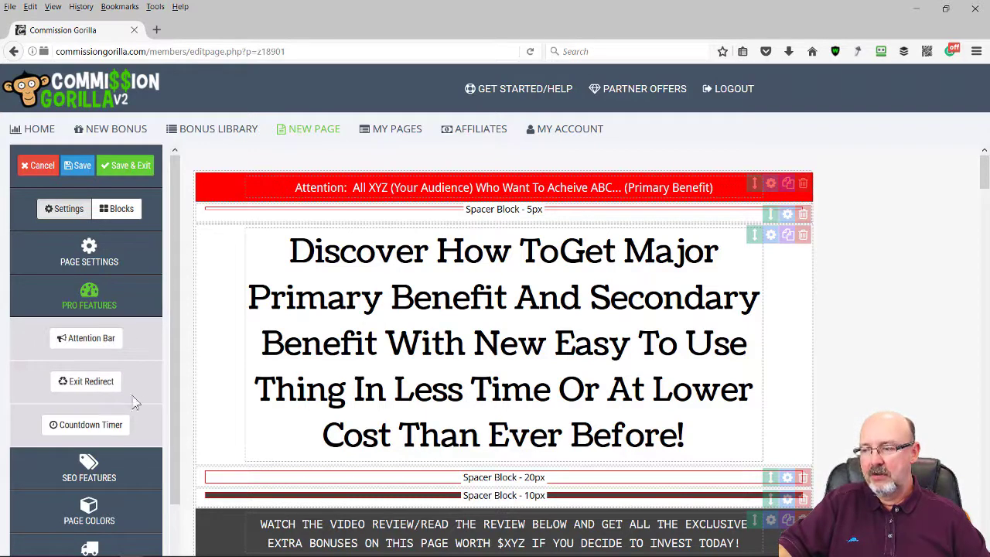
left_click(90, 295)
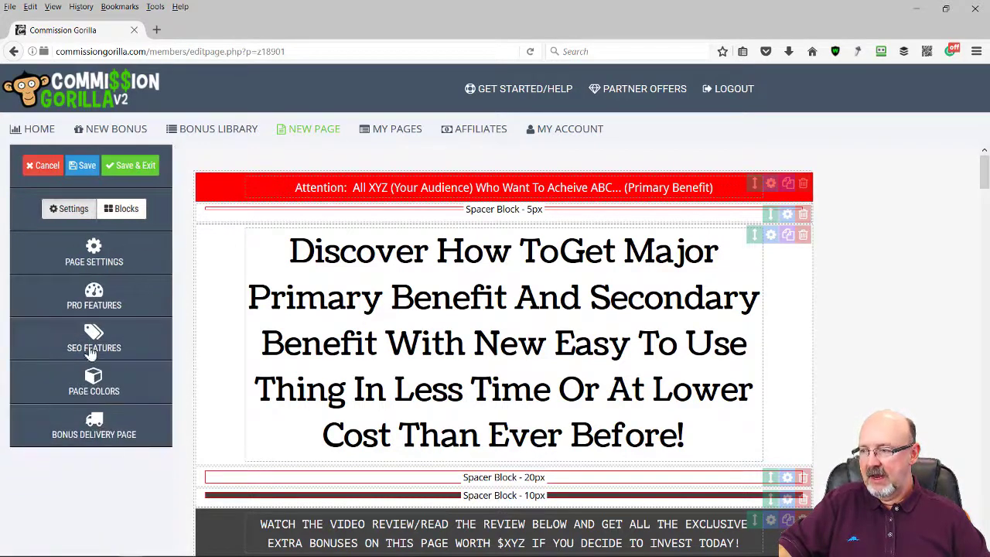
Replace the 'Bonus Offer' Page Title with the Stop Motion Express quick review title
left_click(89, 340)
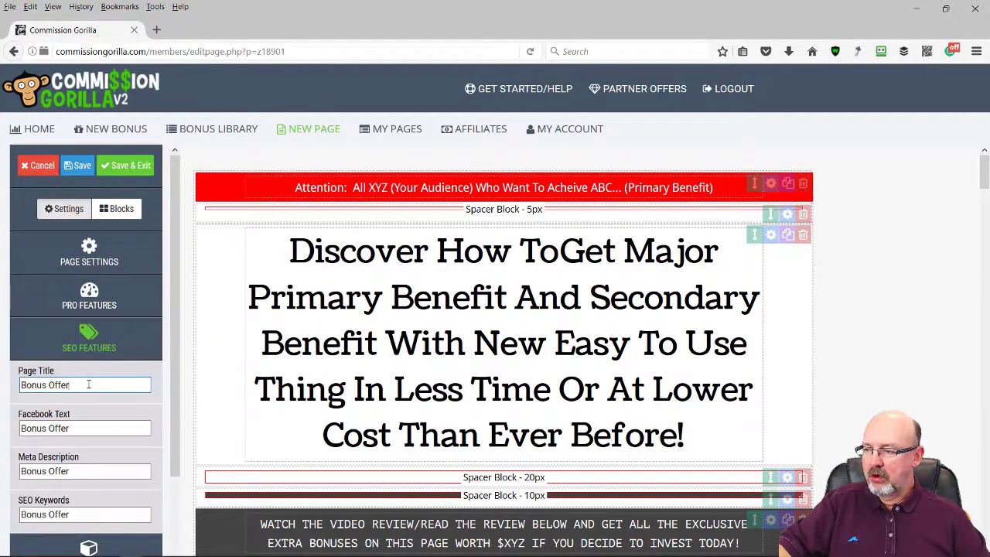
left_click_drag(136, 385, 4, 387)
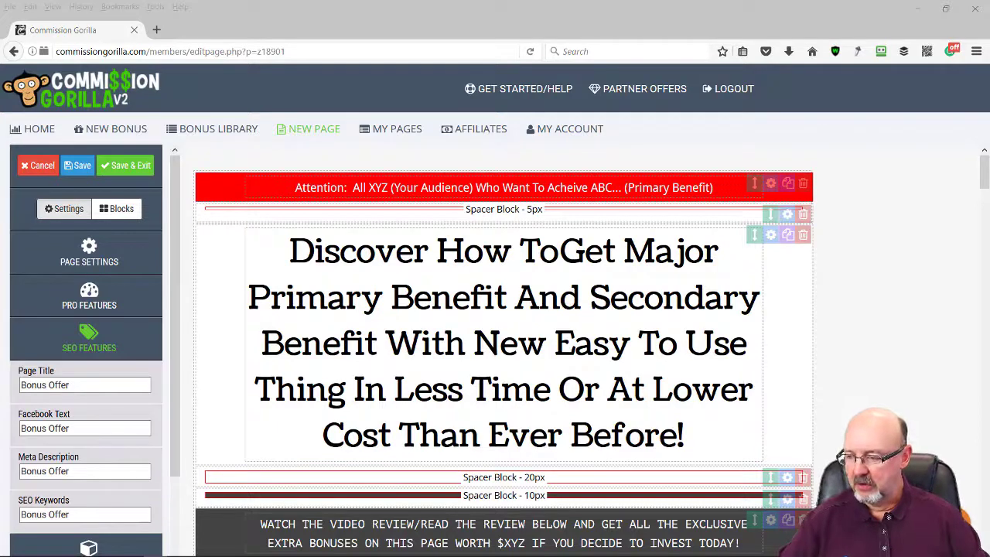
left_click_drag(82, 384, 4, 390)
type("Stop Motion Express Quick Review")
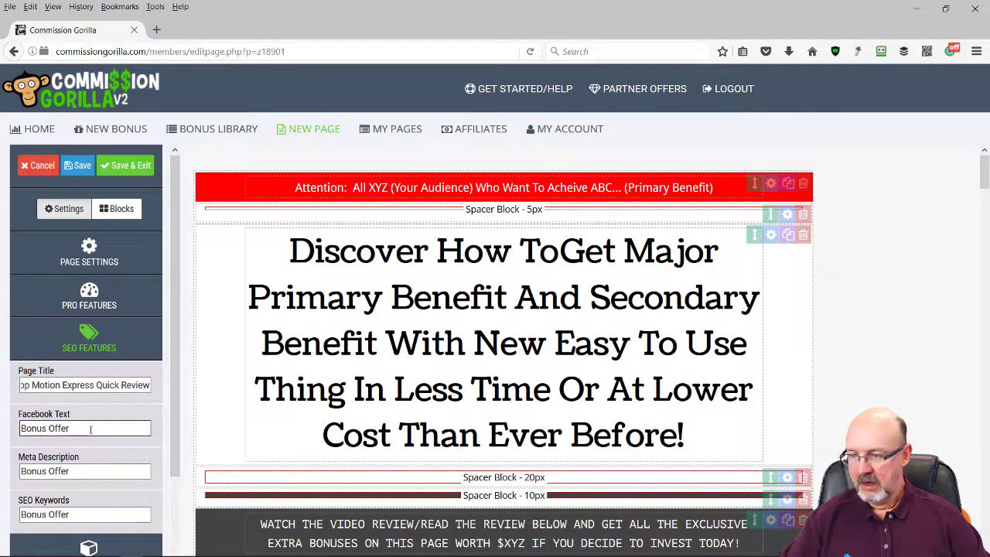
Paste the page description into both the Facebook Text and Meta Description fields
left_click(93, 432)
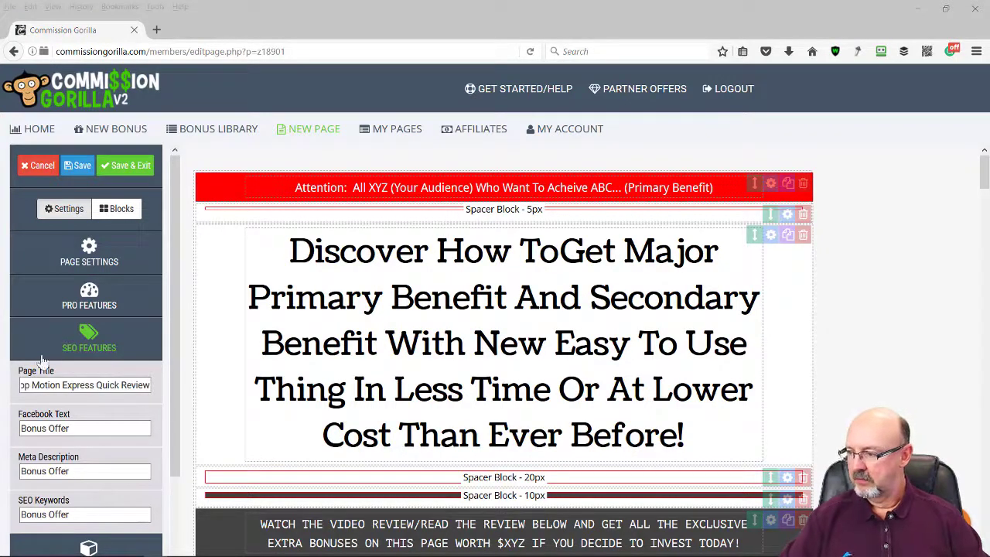
key("alt+Tab")
key("ctrl+a")
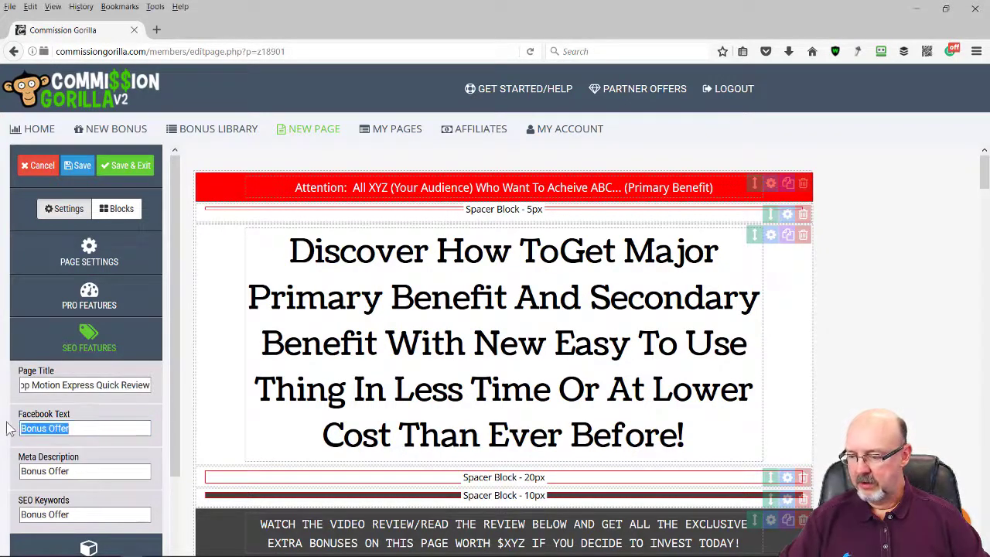
key("ctrl+v")
left_click(84, 473)
key("ctrl+a")
key("ctrl+v")
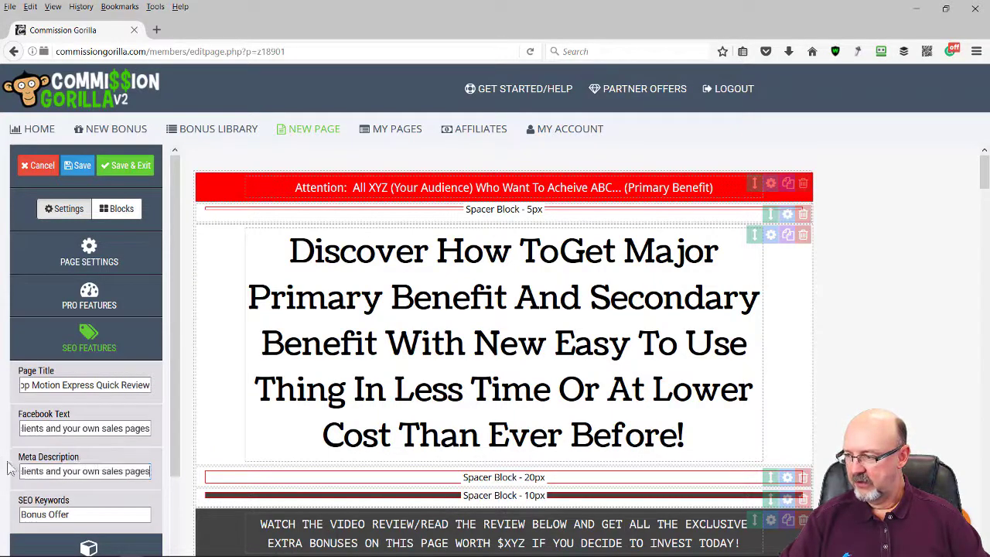
Enter the SEO keywords, starting with 'Stop Motion', and save the page
left_click(122, 512)
key("ctrl+a")
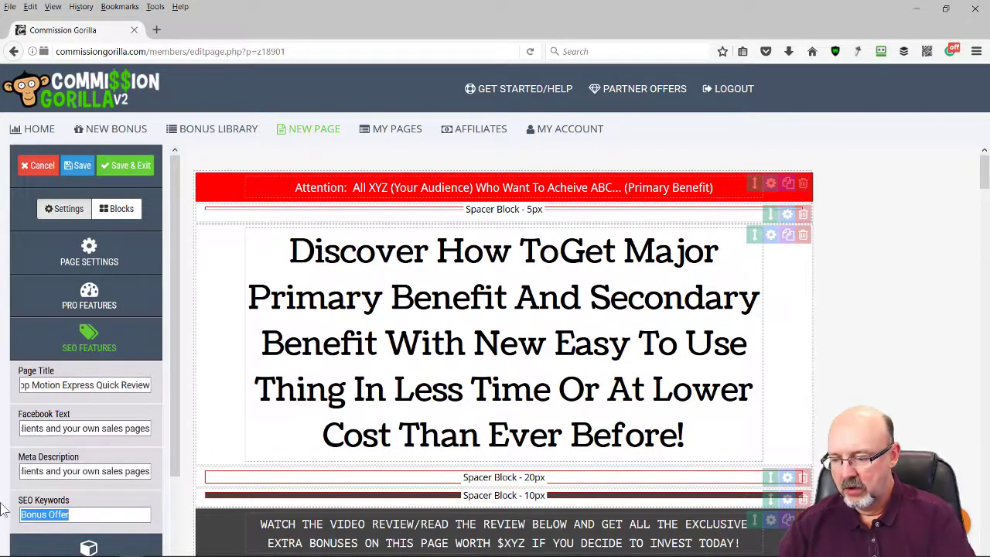
type("Stop M")
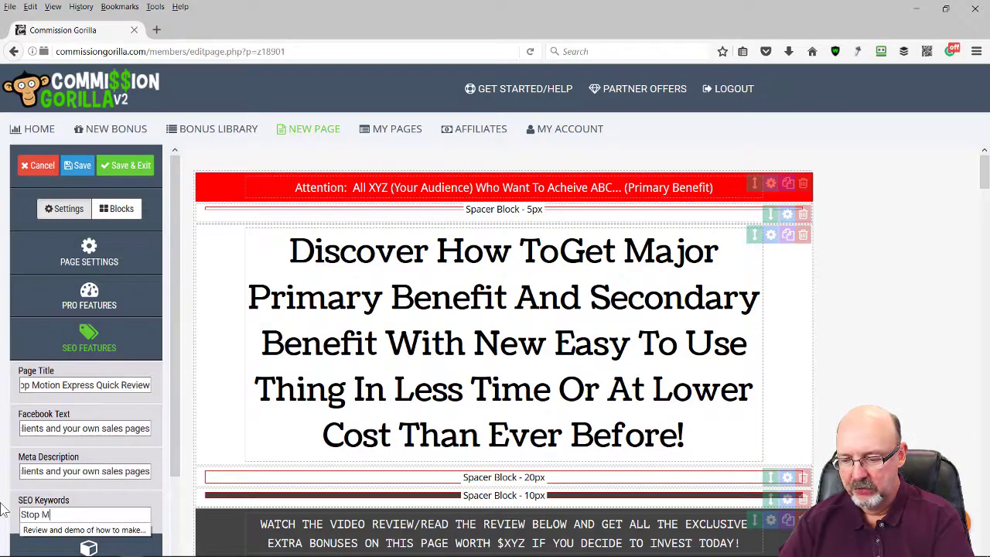
type("otion, Review, Damo")
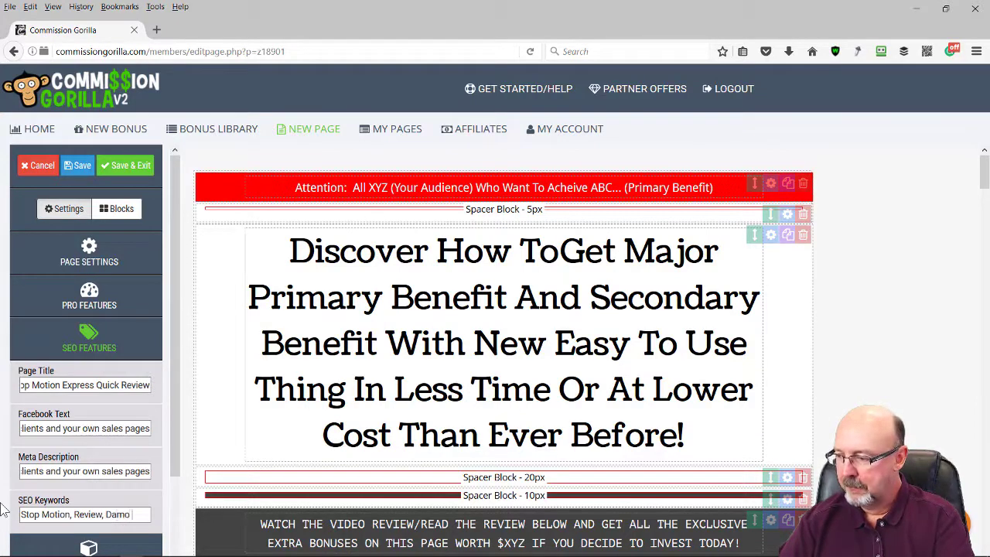
type("n")
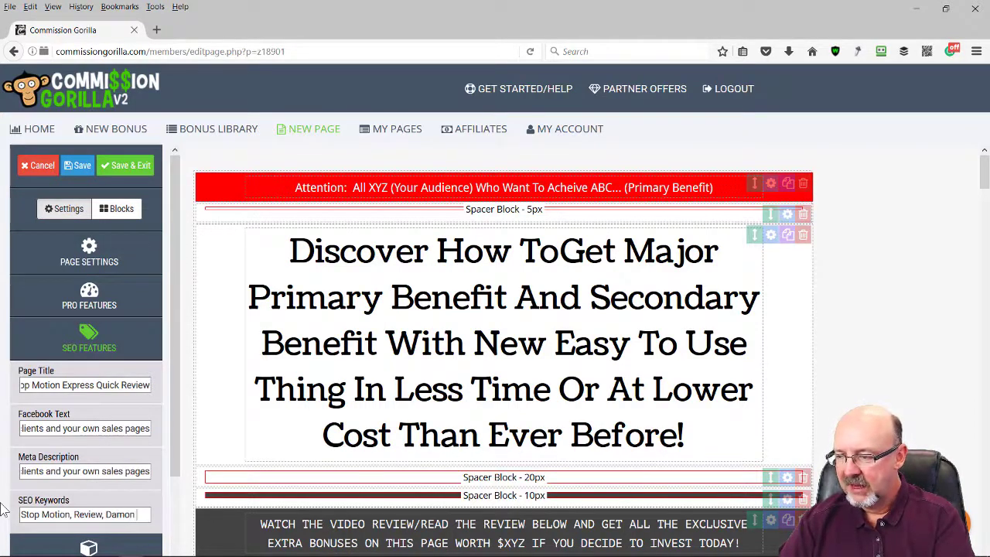
type(" Nelson")
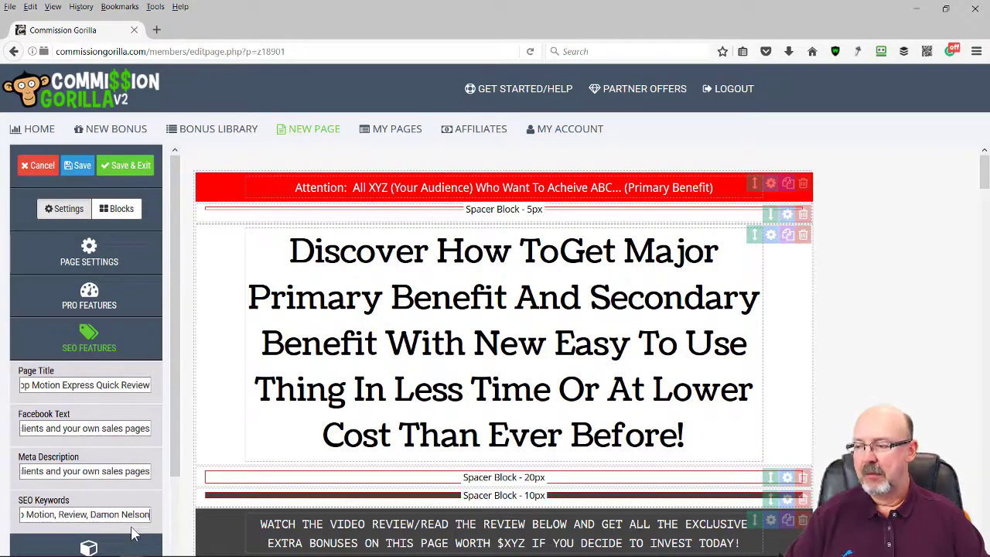
left_click(84, 170)
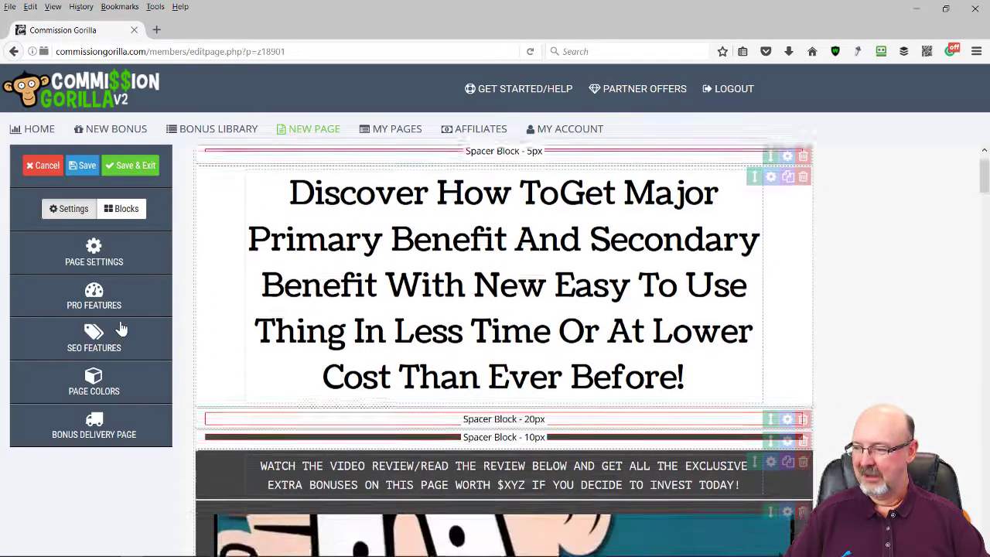
Expand Page Colors to show outer colour #f7f7f7, inner colour #FFFFFF and background image
left_click(95, 380)
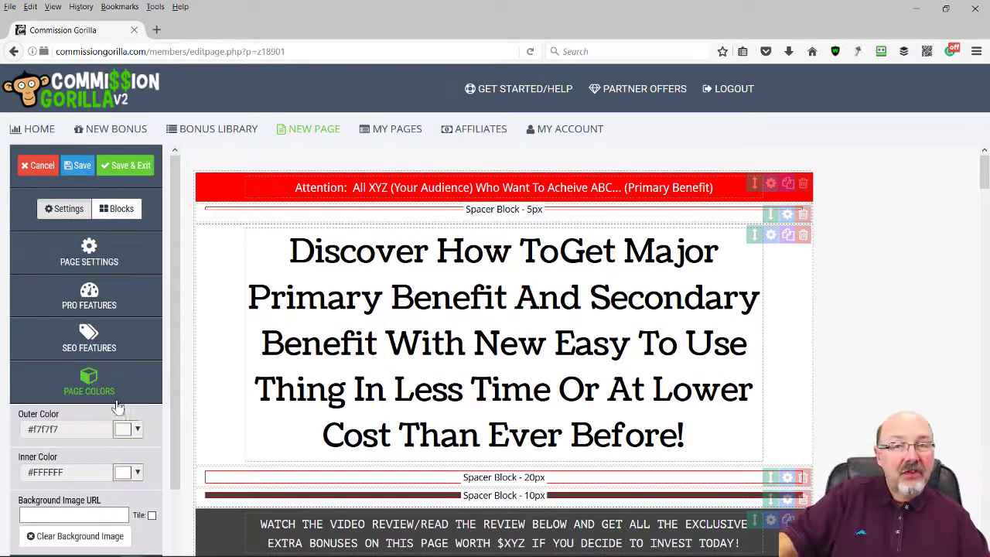
scroll(116, 410, "down", 3)
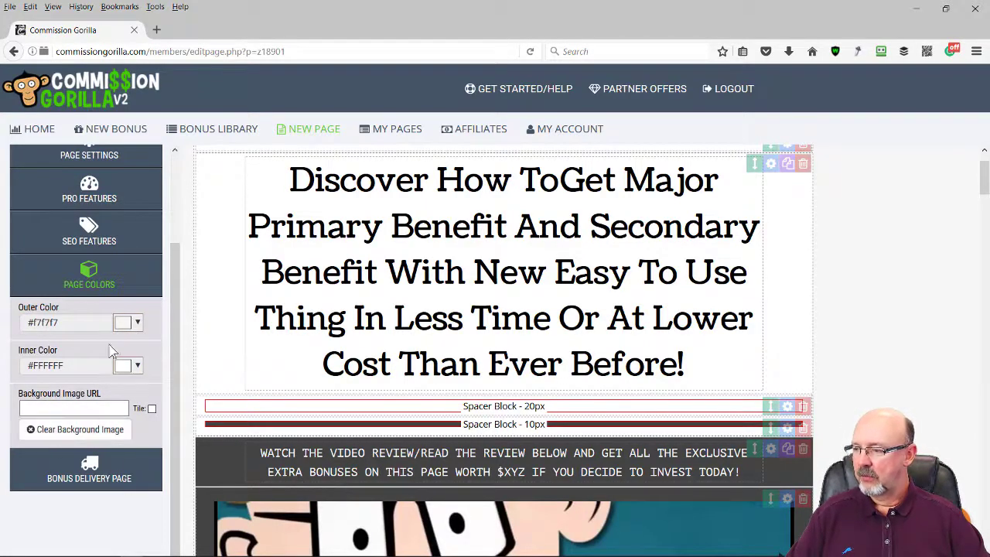
Set the Bonus Delivery Page filename to StopMotionExpressBonuses
left_click(88, 276)
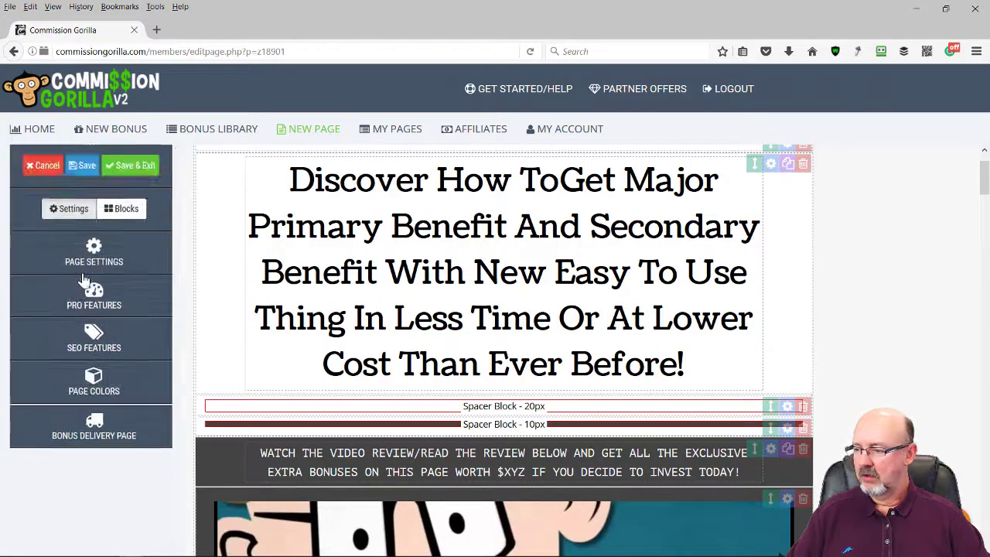
left_click(94, 435)
scroll(153, 421, "down", 2)
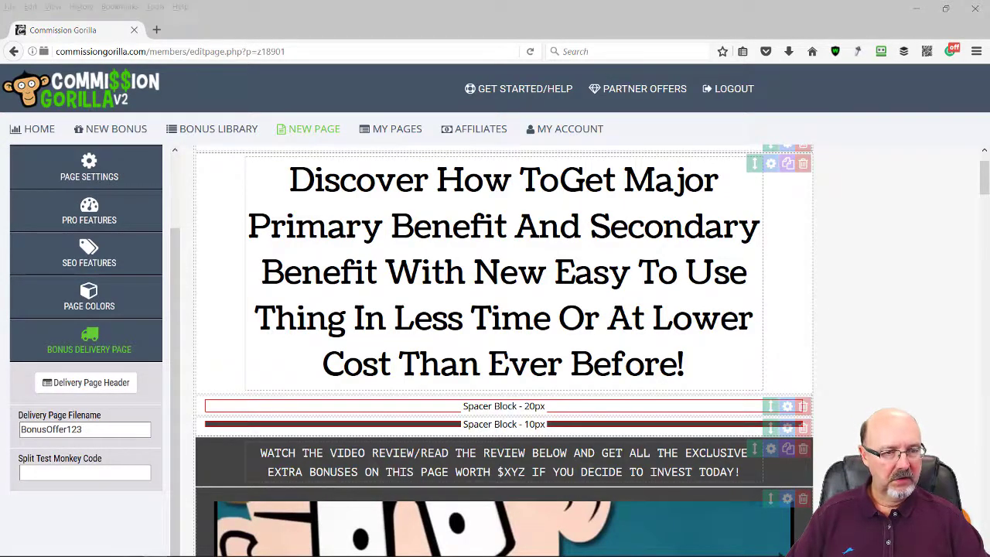
type("StopMotionExpressBonuses")
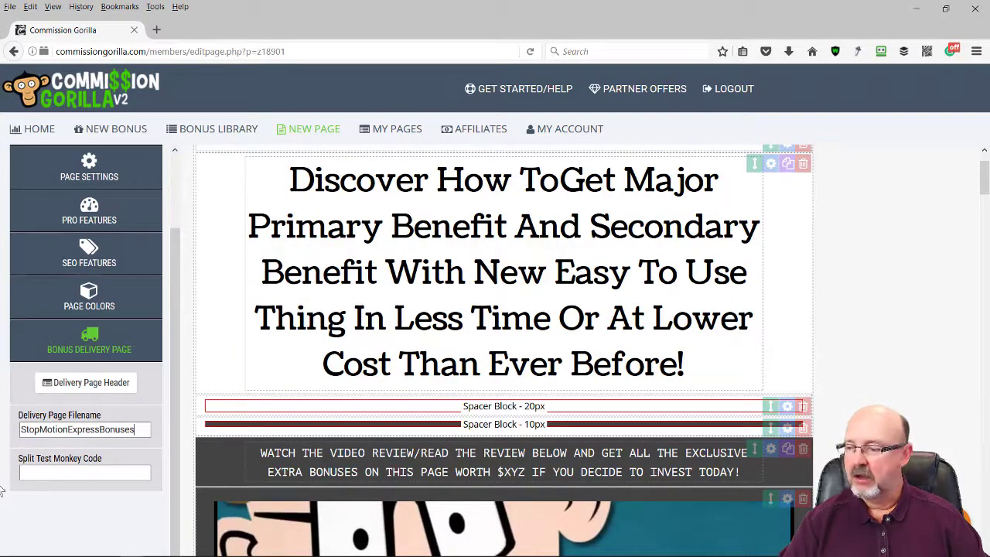
left_click(59, 472)
key("shift+Tab")
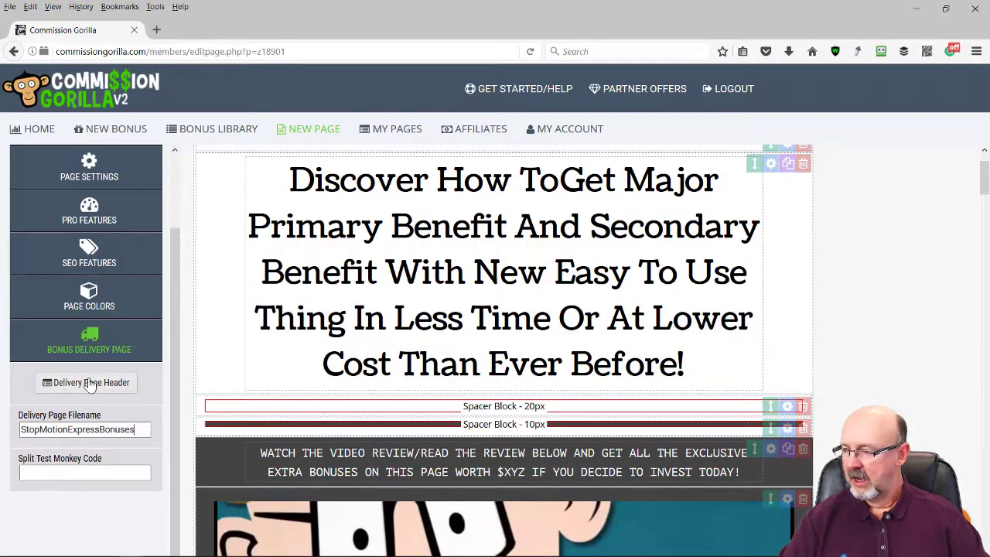
left_click(88, 384)
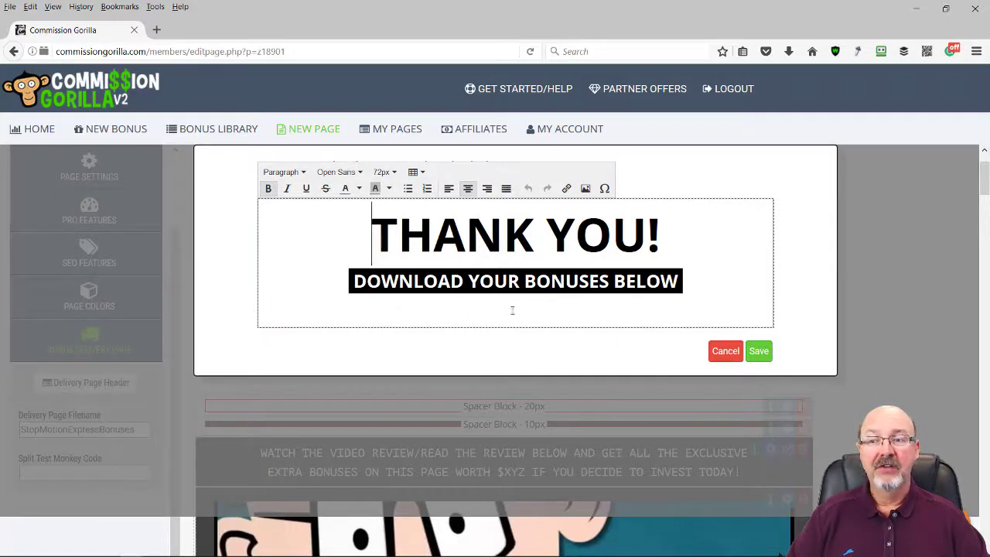
left_click(761, 354)
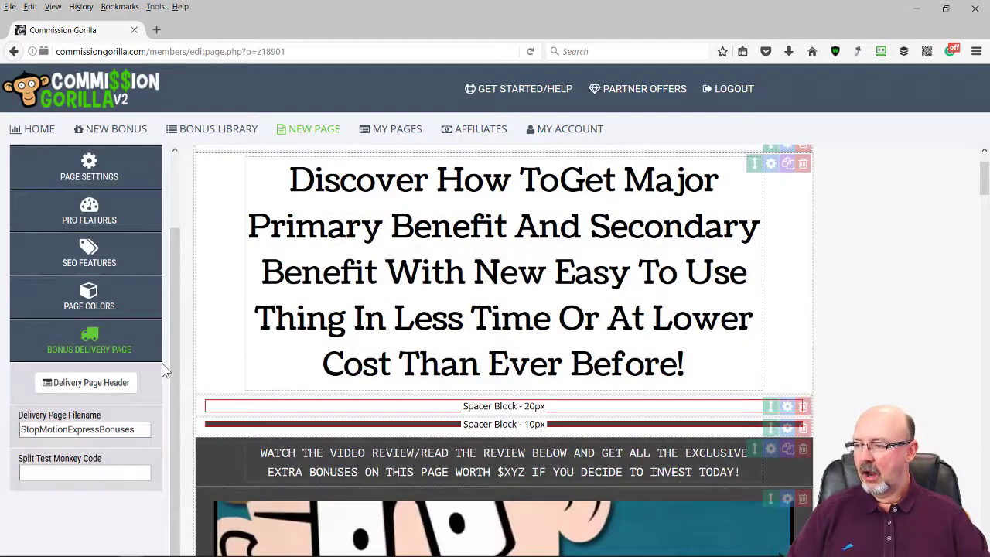
scroll(151, 391, "up", 3)
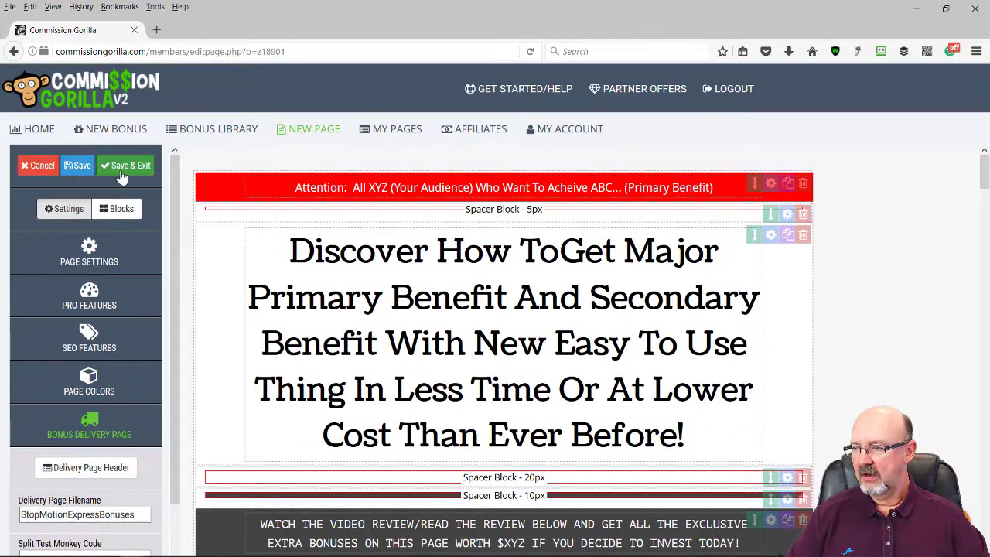
Save the bonus page and wait for the editor to reload
left_click(85, 166)
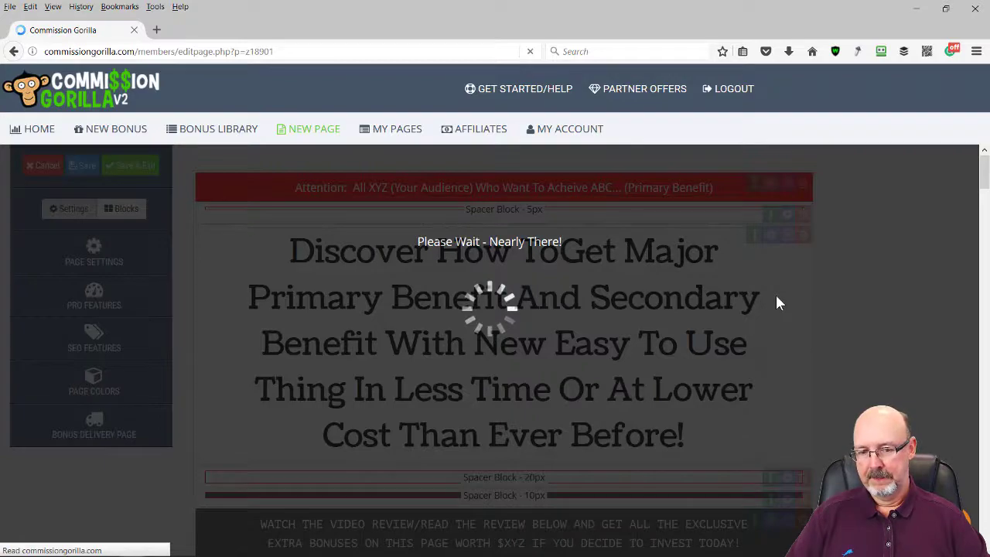
Scroll down through the page's bonus sections to review them
scroll(785, 301, "down", 2)
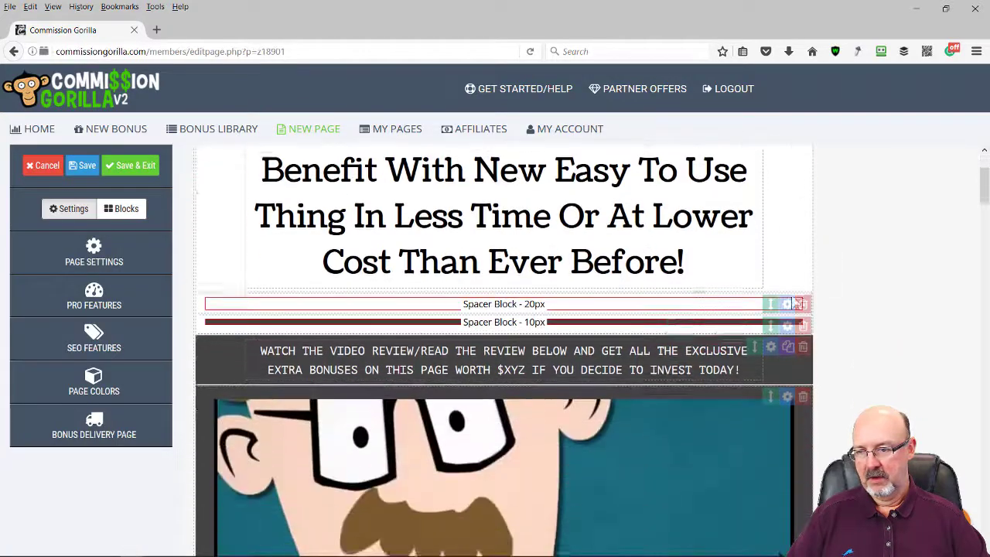
scroll(794, 300, "down", 2)
scroll(573, 383, "down", 1)
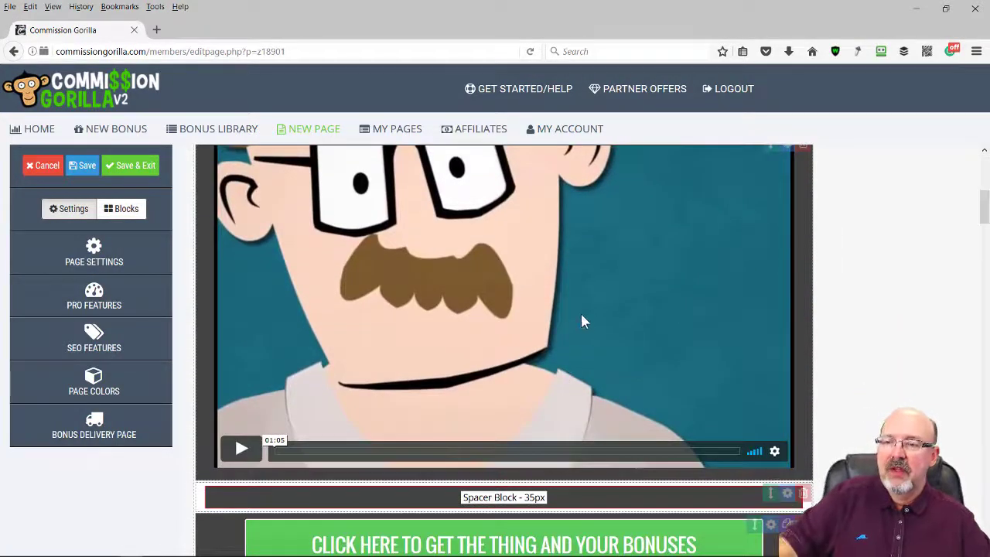
scroll(582, 321, "up", 2)
scroll(411, 284, "down", 5)
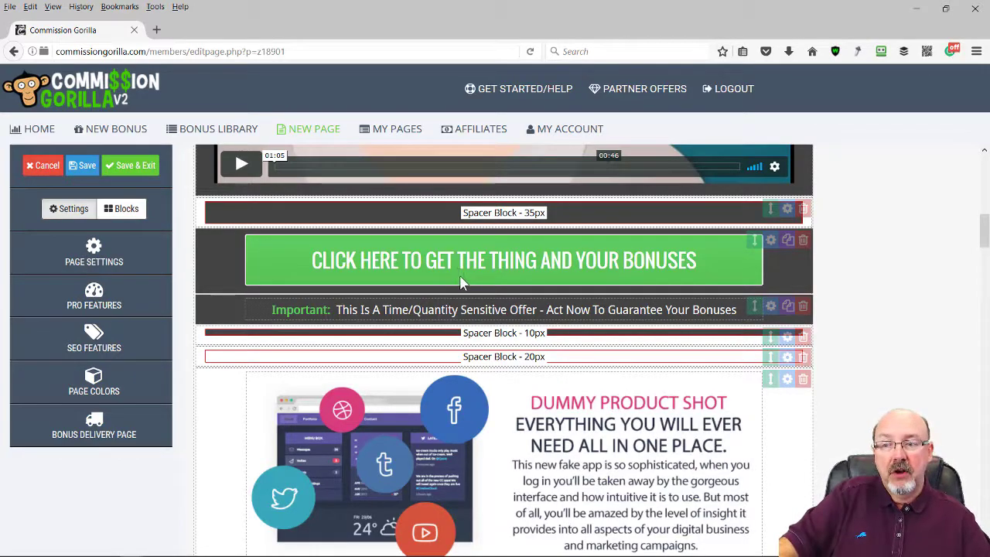
scroll(460, 272, "down", 5)
scroll(547, 298, "down", 10)
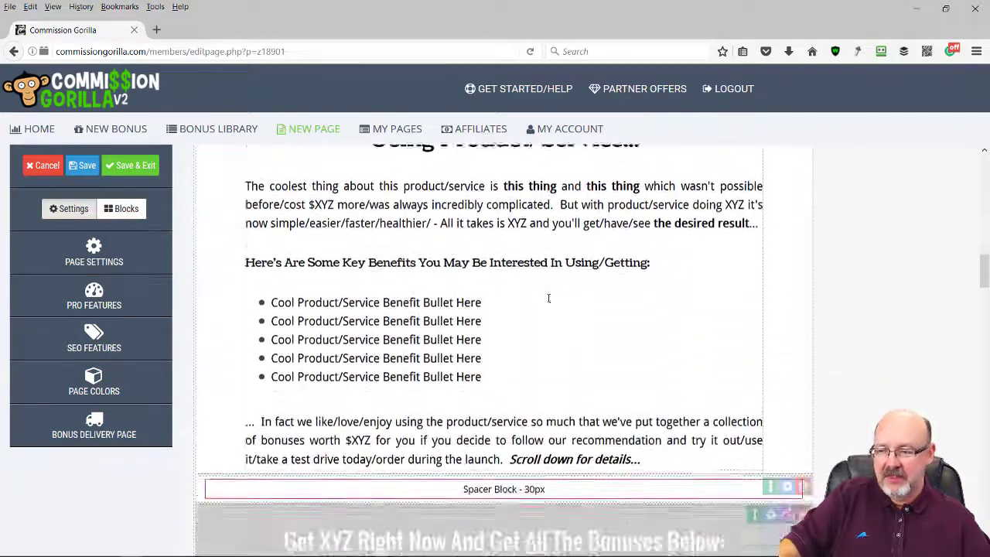
scroll(557, 312, "up", 5)
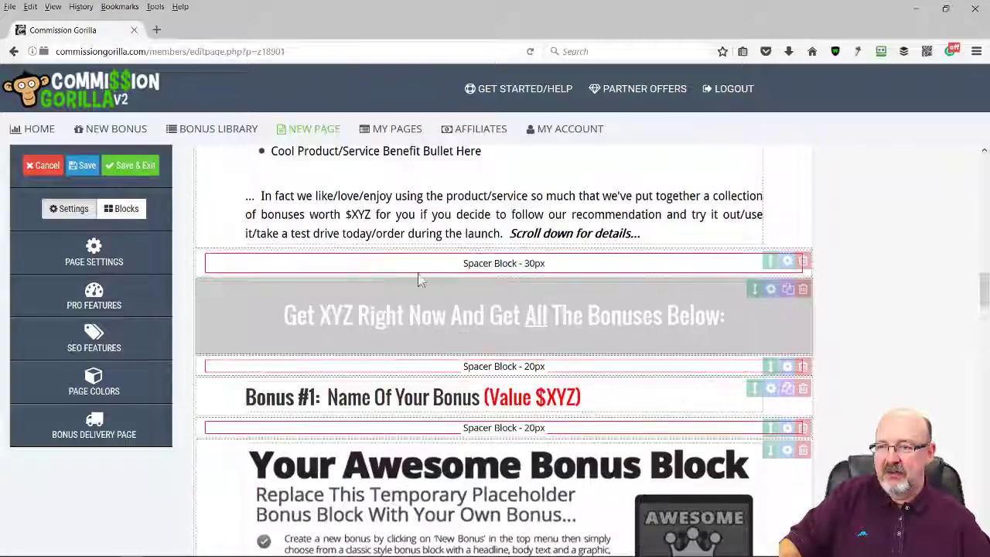
scroll(538, 321, "down", 6)
scroll(538, 321, "down", 3)
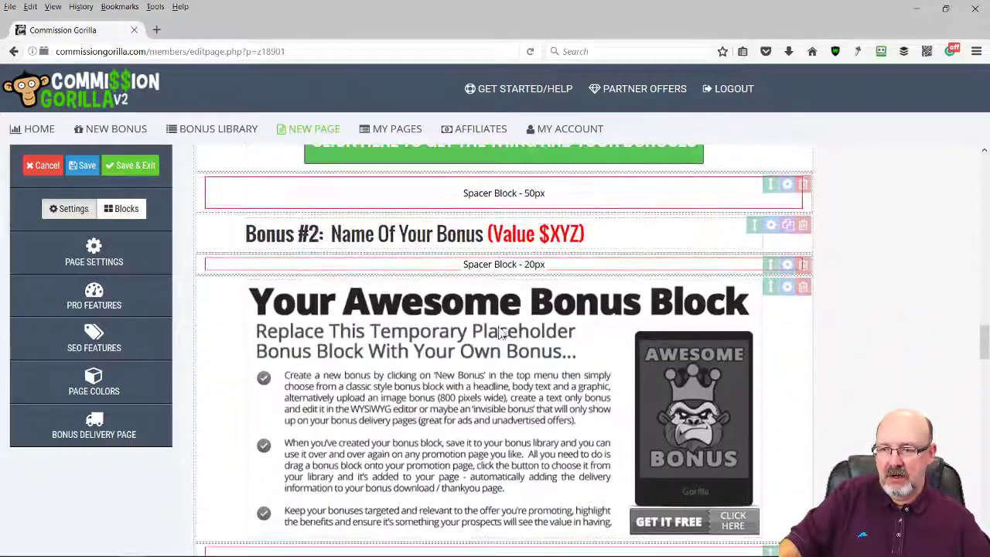
scroll(537, 321, "down", 1)
scroll(338, 306, "up", 3)
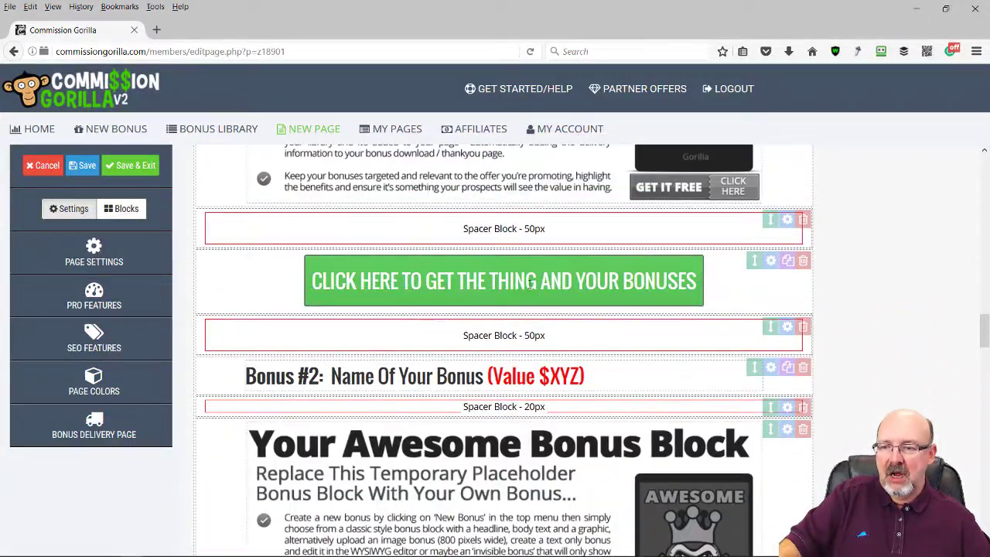
scroll(338, 307, "down", 3)
scroll(468, 236, "up", 3)
scroll(503, 259, "up", 4)
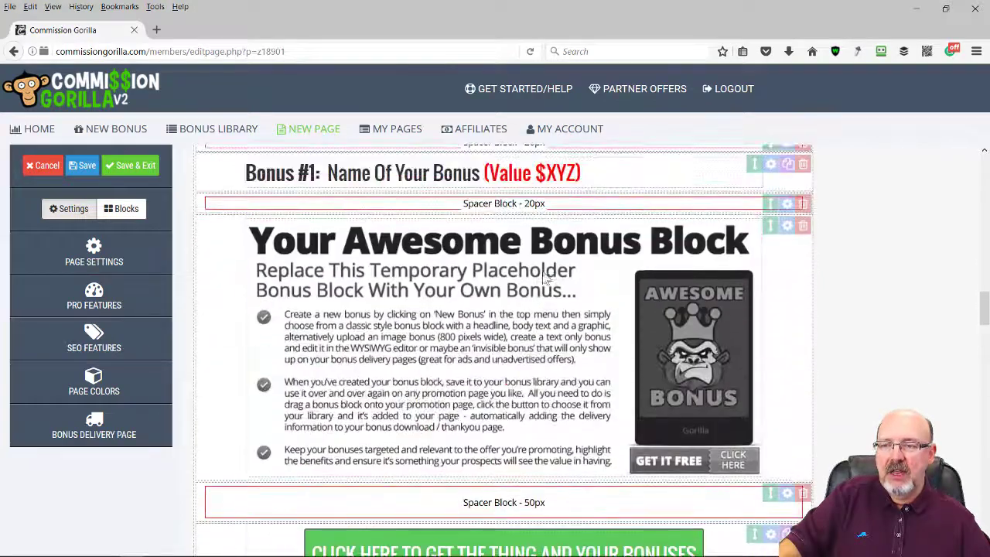
scroll(551, 306, "down", 11)
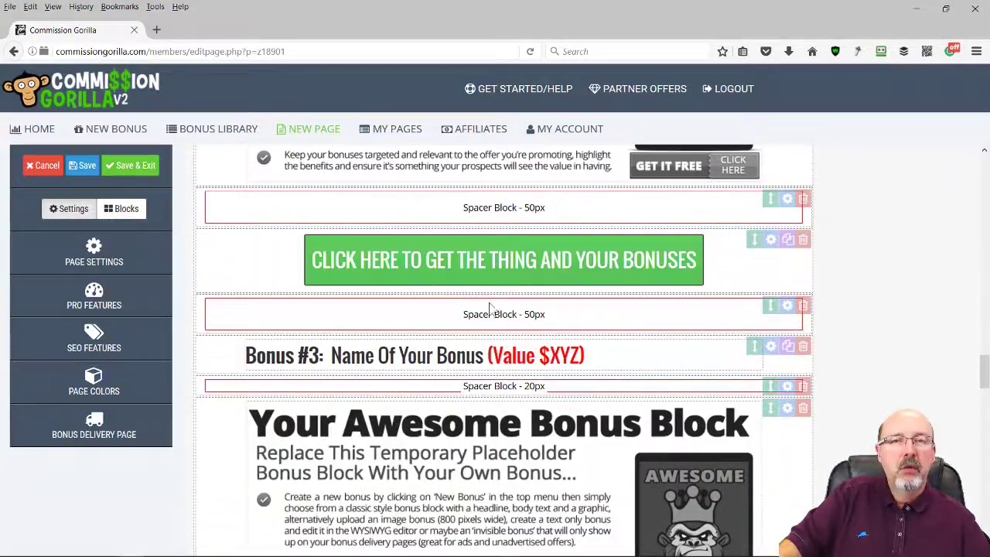
scroll(551, 305, "down", 3)
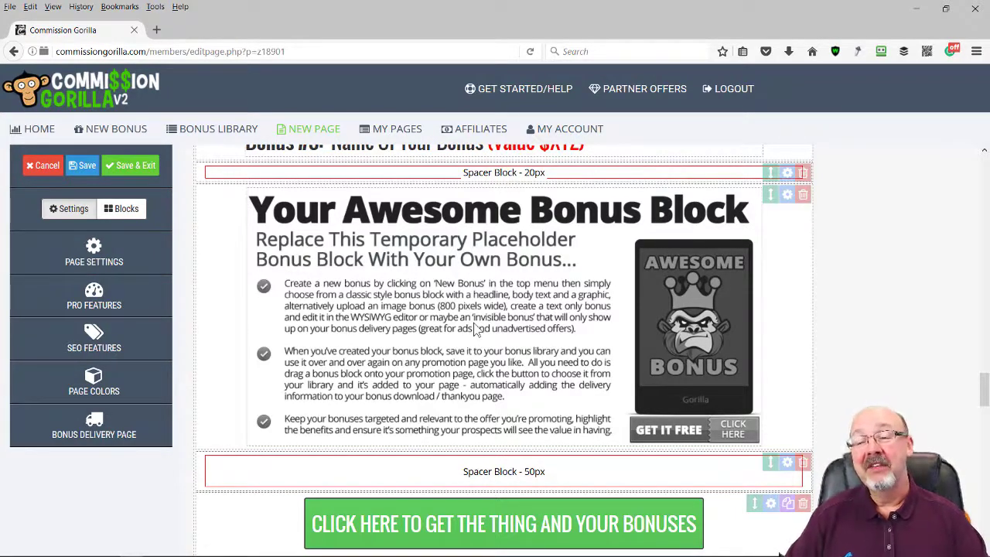
Return to the top and put the red Attention bar into text editing
scroll(484, 352, "up", 1)
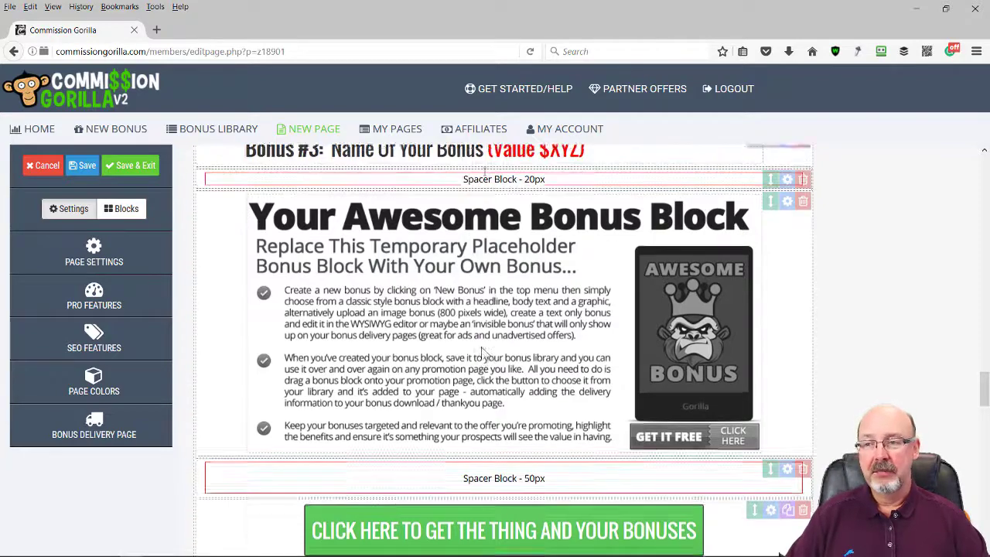
scroll(483, 352, "up", 5)
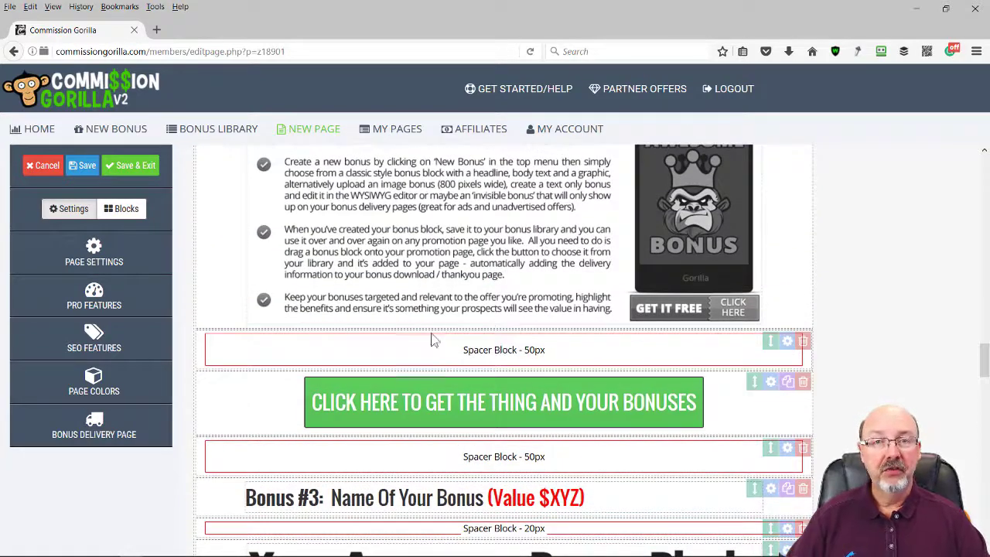
scroll(433, 340, "up", 5)
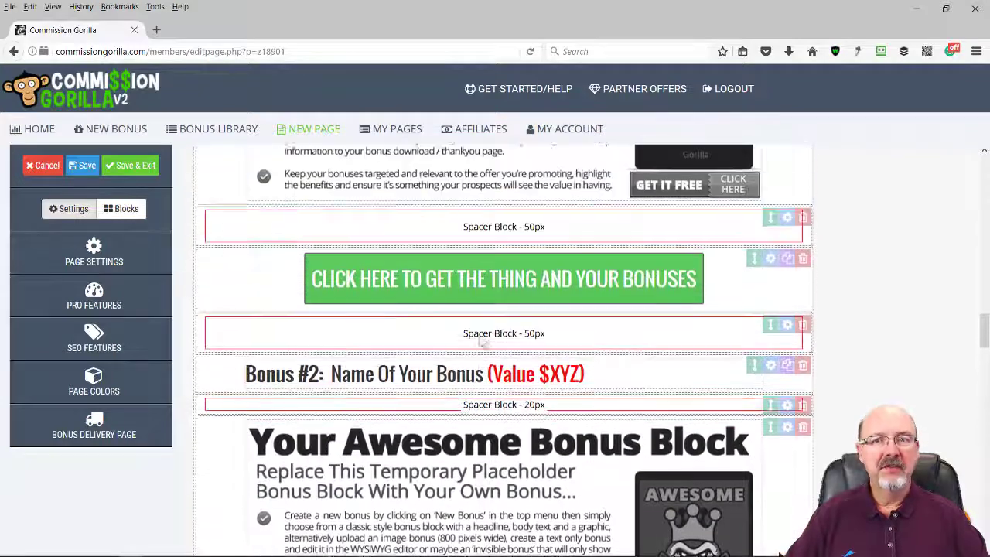
scroll(481, 342, "up", 3)
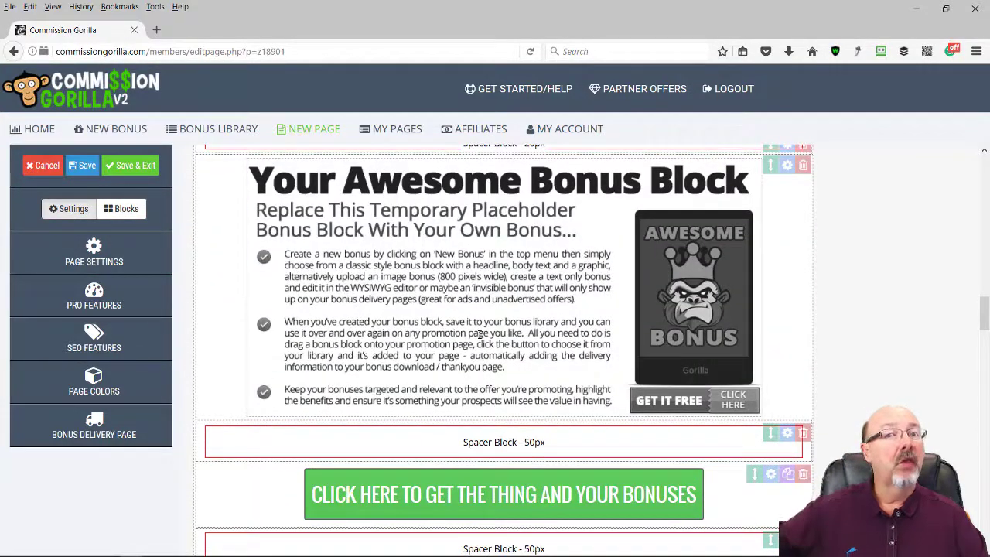
scroll(503, 356, "up", 6)
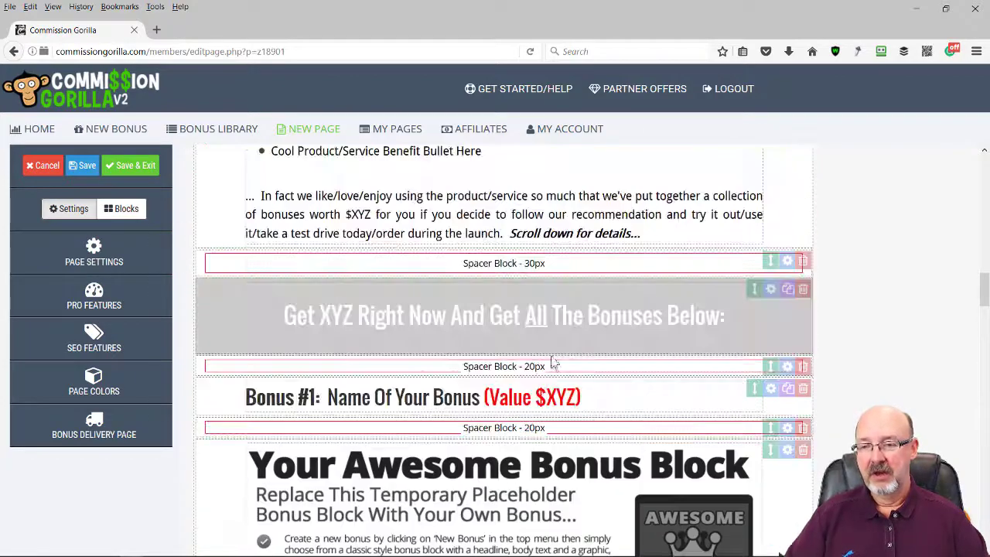
scroll(542, 325, "up", 15)
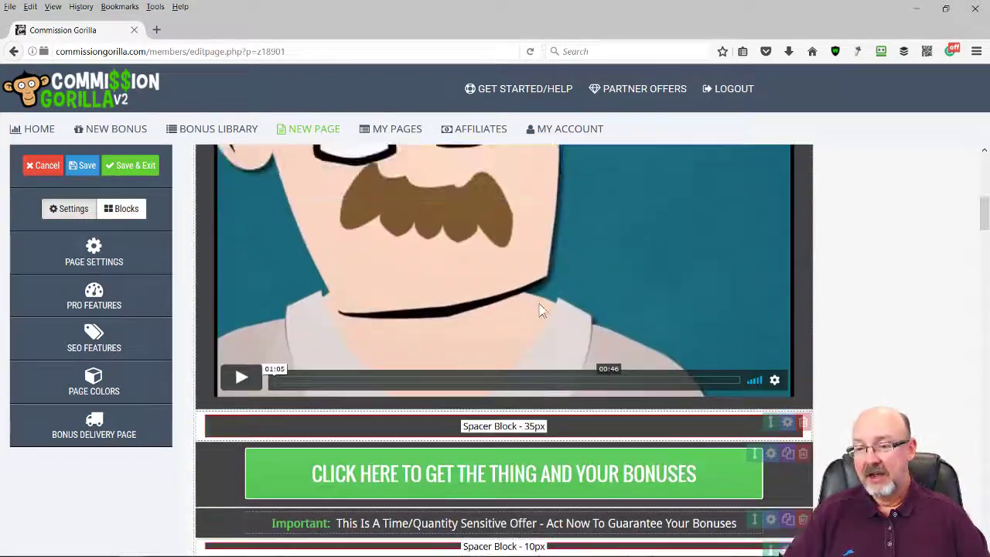
scroll(537, 304, "up", 4)
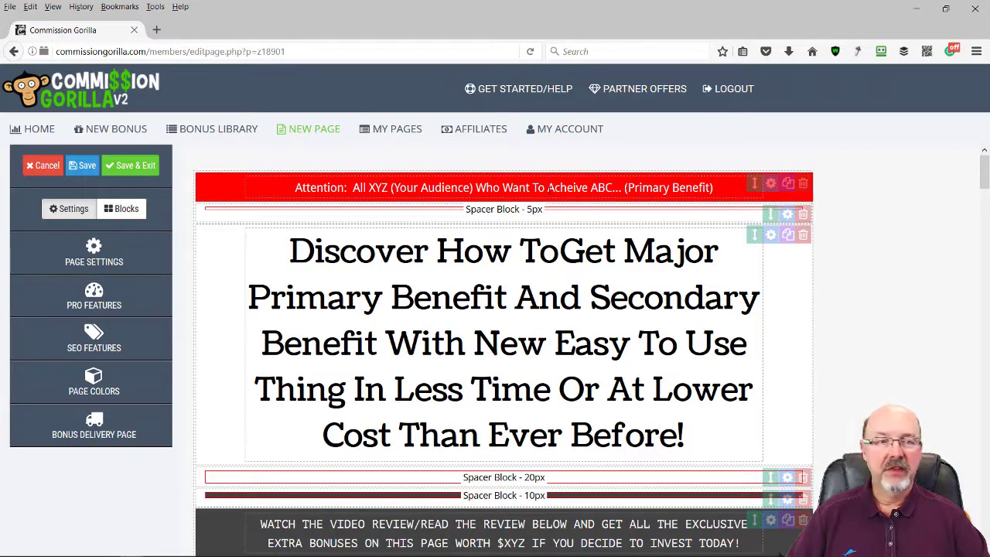
left_click(548, 188)
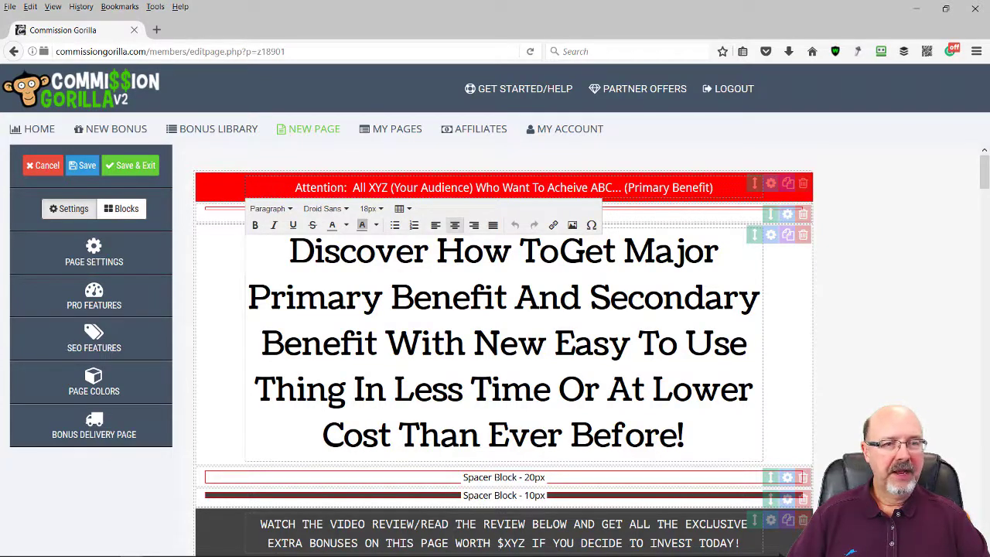
left_click_drag(989, 80, 586, 74)
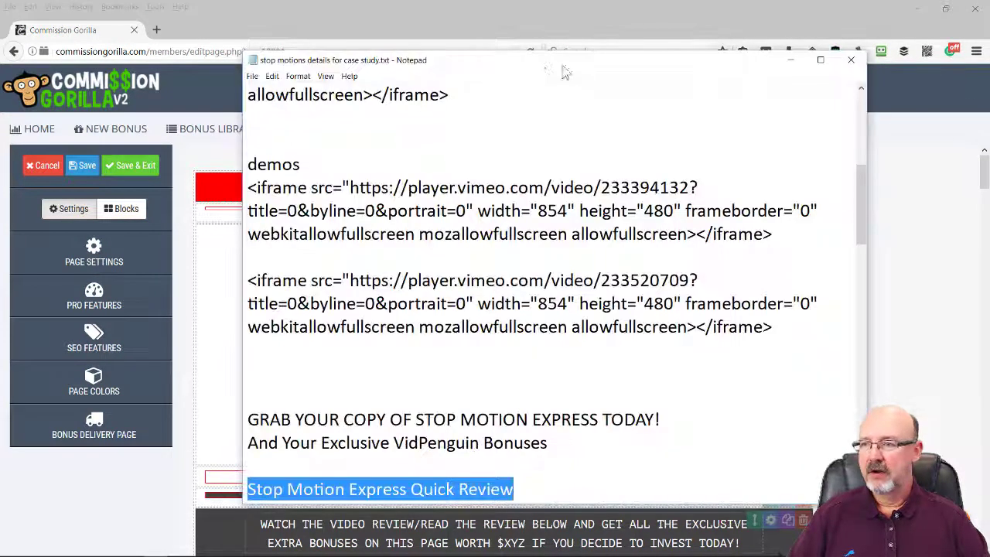
scroll(558, 201, "up", 5)
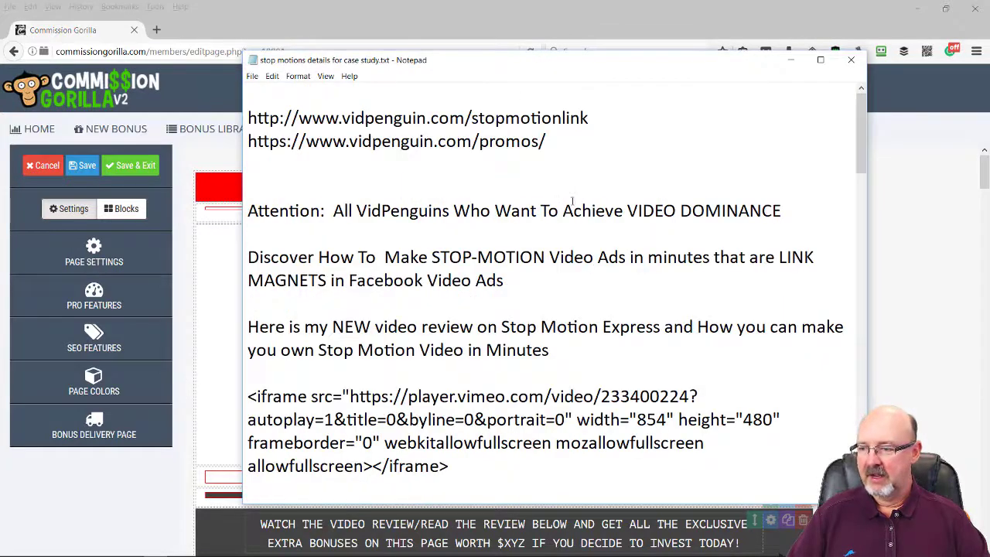
scroll(573, 201, "down", 5)
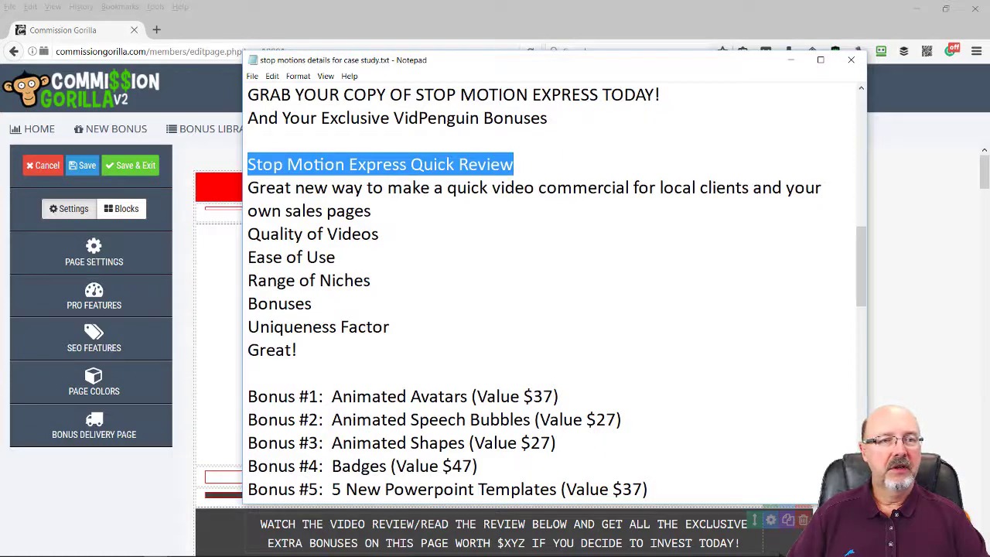
left_click(873, 146)
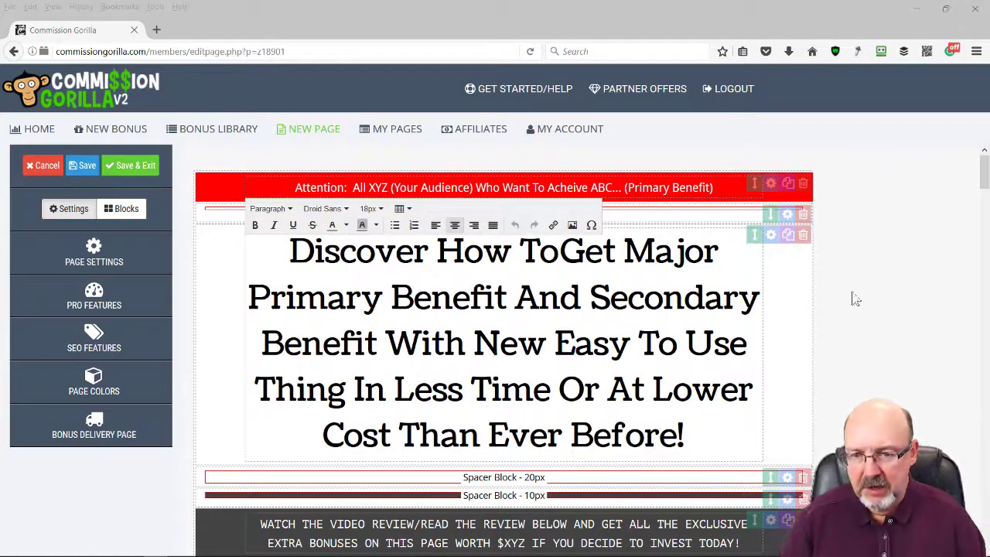
Leave Attention bar editing and move the desktop clock gadget to the top-right corner
left_click(882, 269)
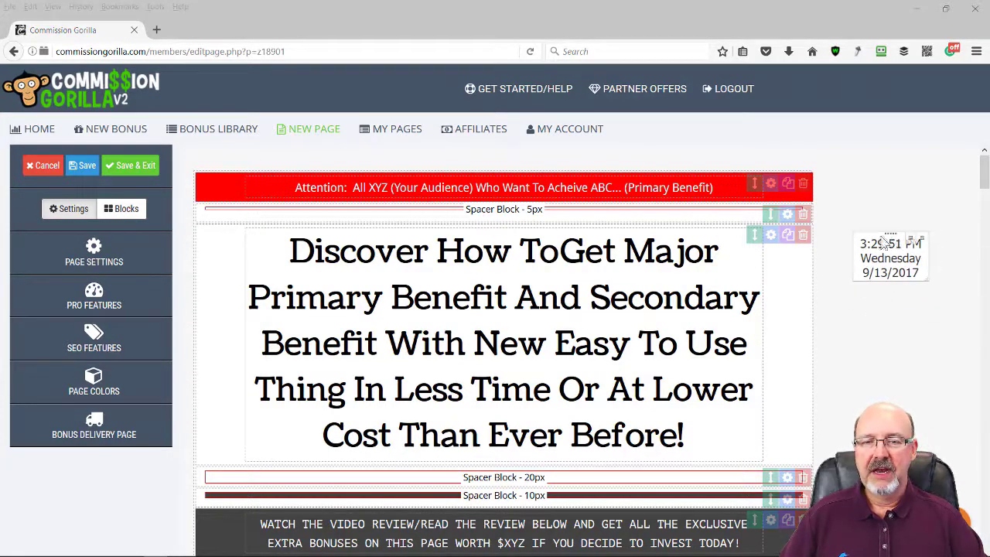
left_click_drag(874, 240, 918, 111)
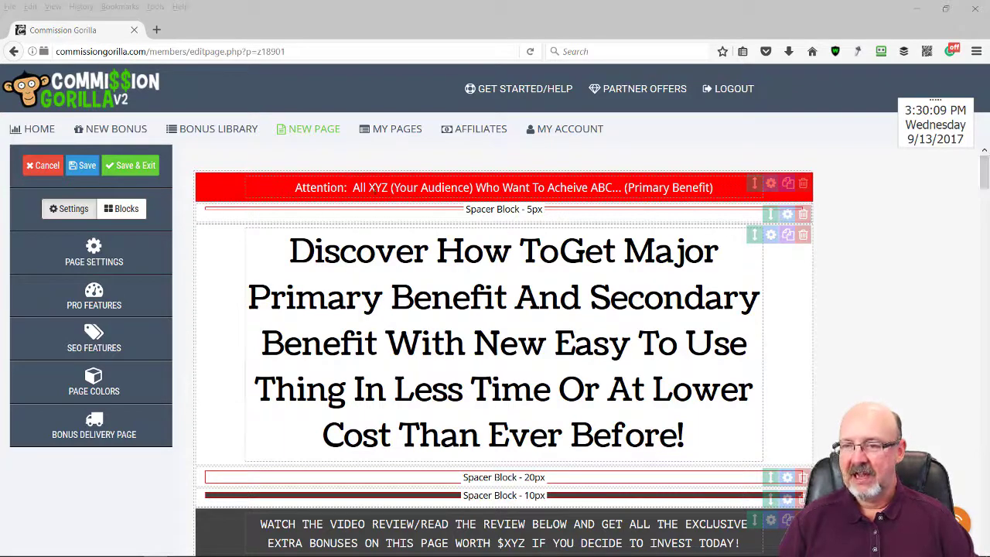
Paste the VidPenguins VIDEO DOMINANCE line over the Attention bar text and bold VIDEO DOMINANCE
left_click(639, 187)
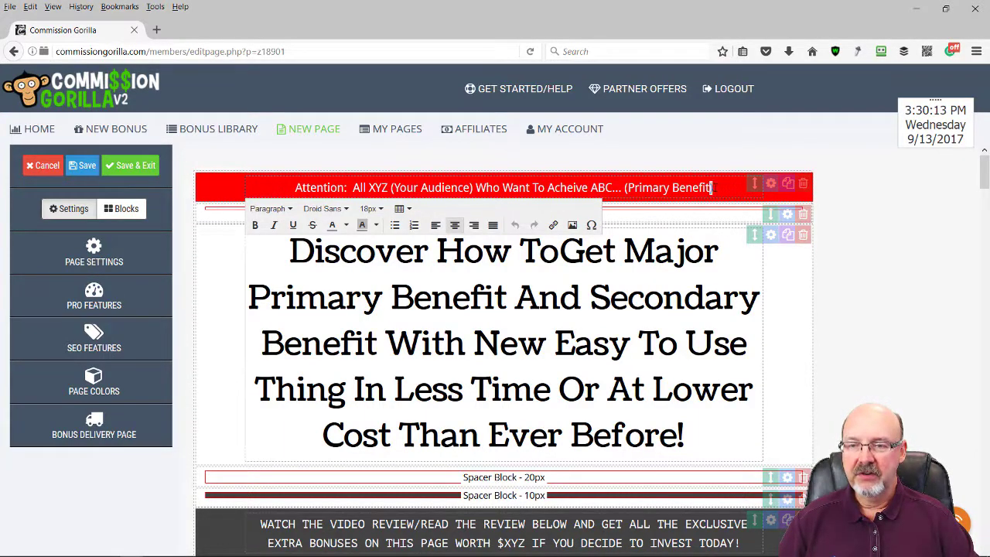
left_click_drag(715, 187, 296, 173)
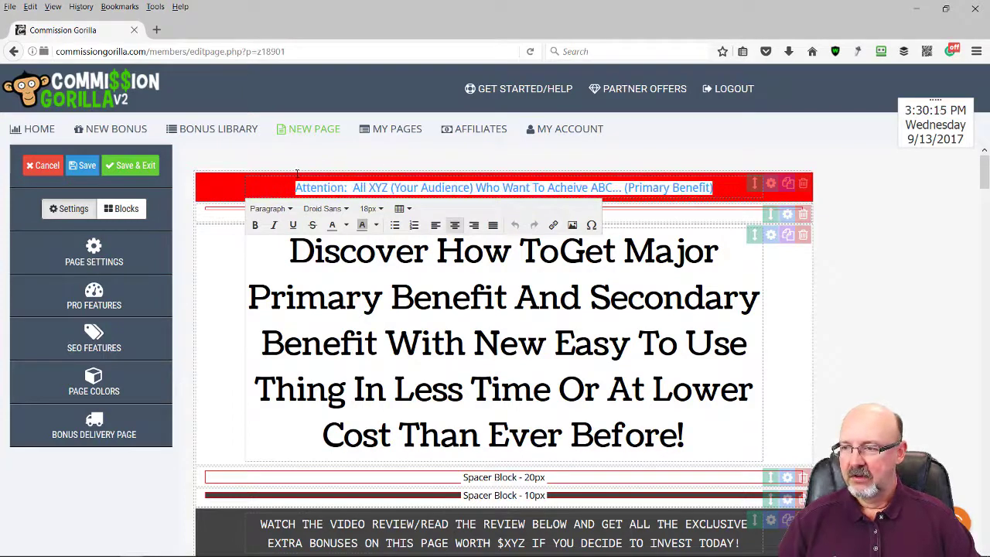
type("Attention: All VidPenguins Who Want To Achieve VIDEO DOMINANCE")
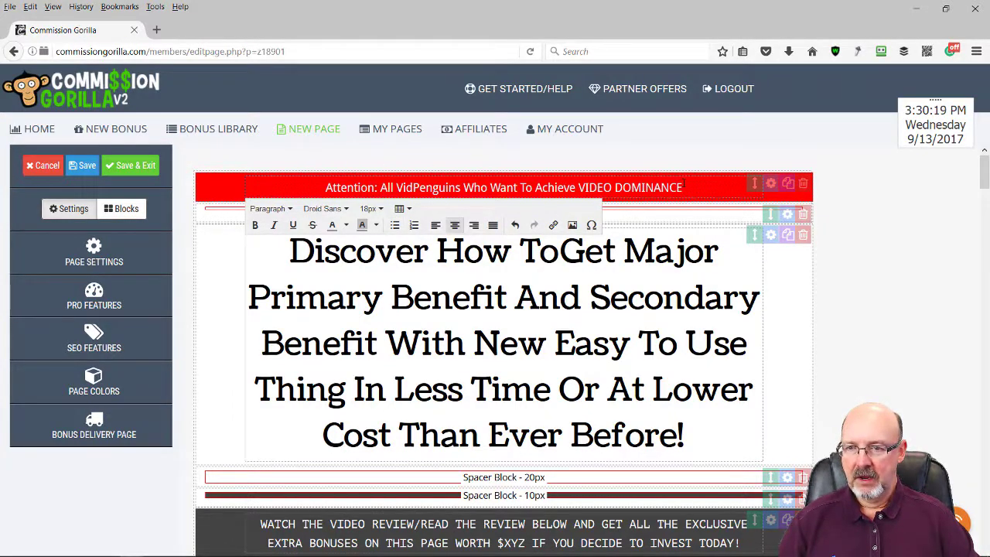
left_click_drag(684, 187, 578, 187)
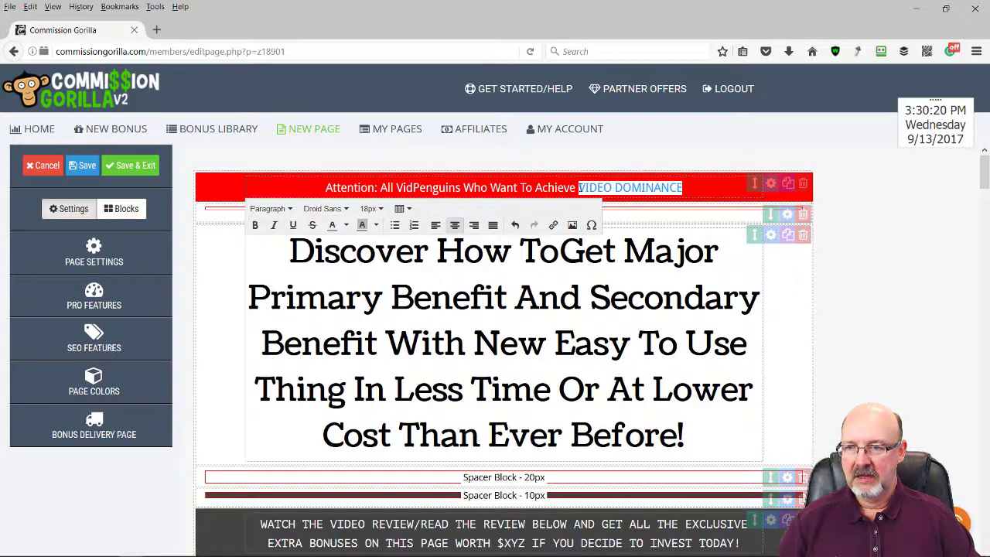
left_click(274, 225)
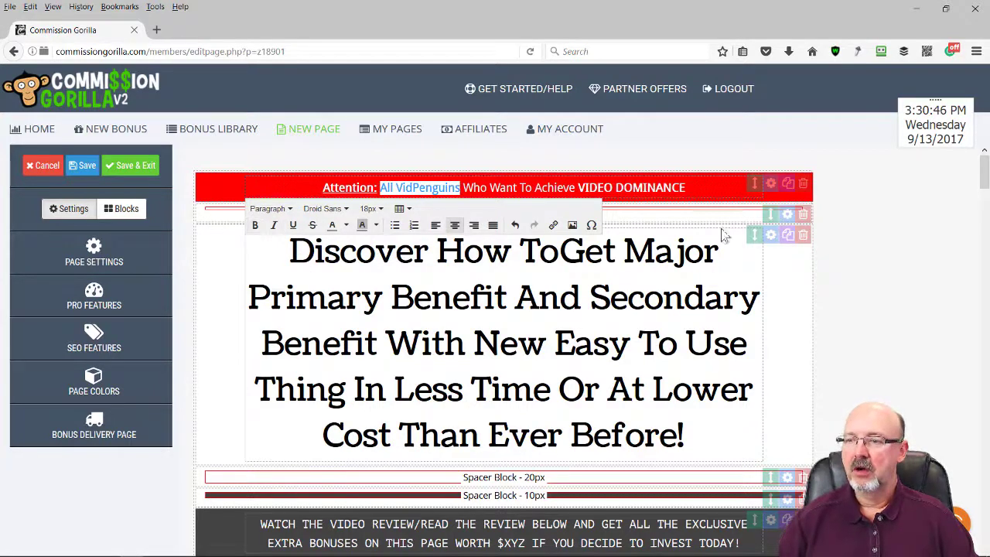
left_click(875, 230)
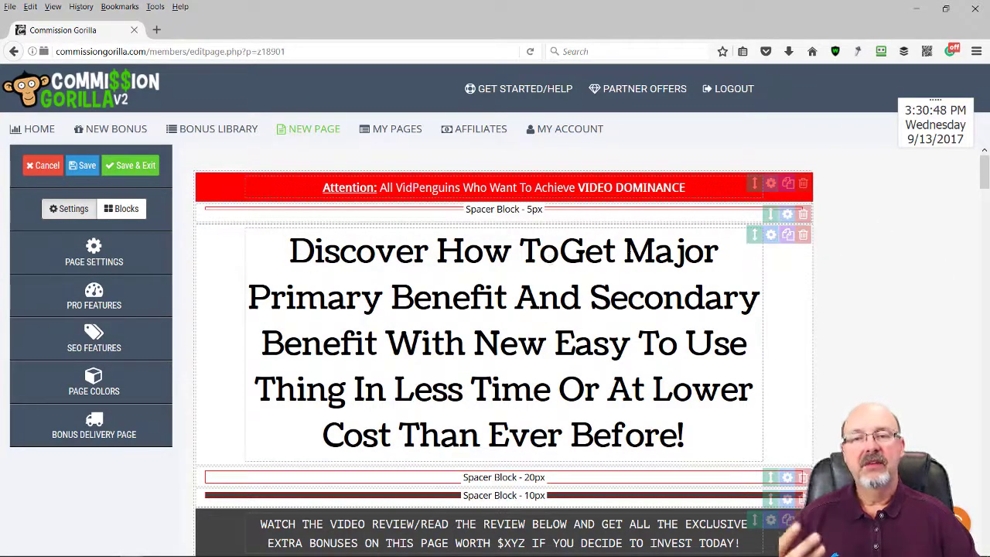
left_click(771, 184)
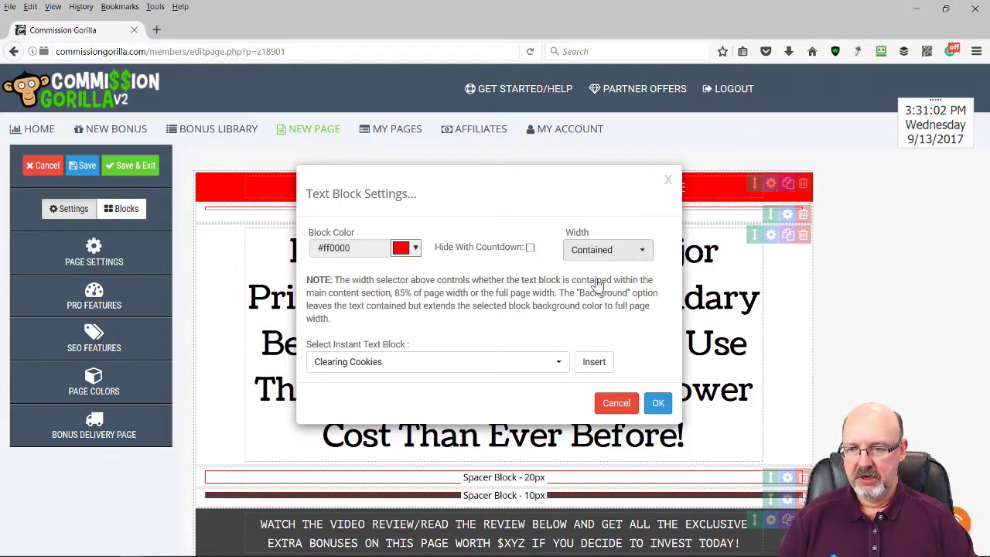
left_click(642, 252)
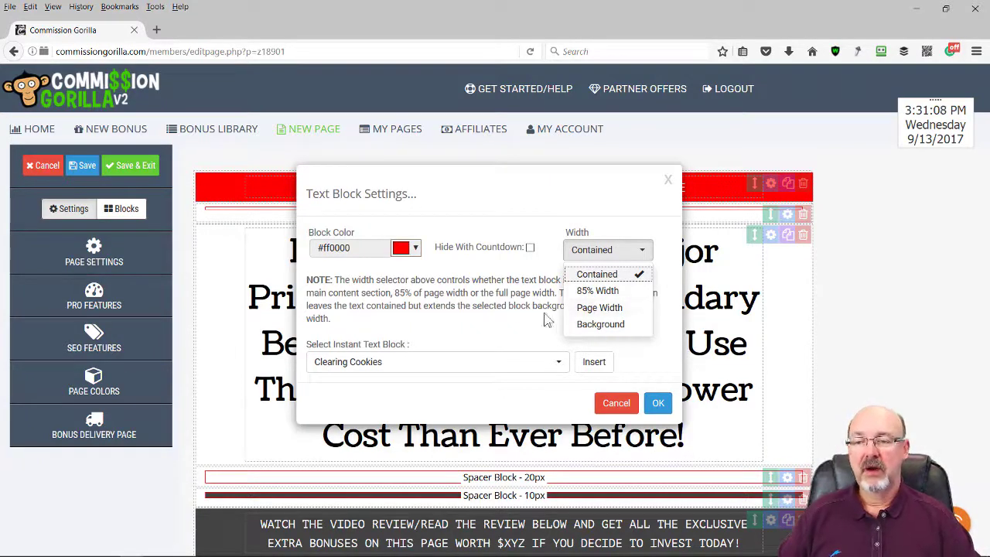
left_click(587, 279)
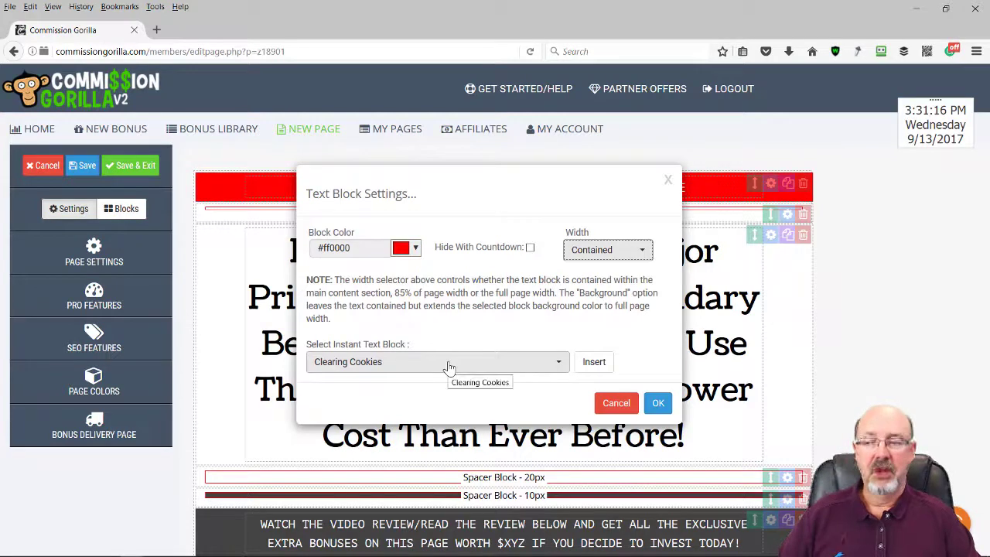
left_click(559, 365)
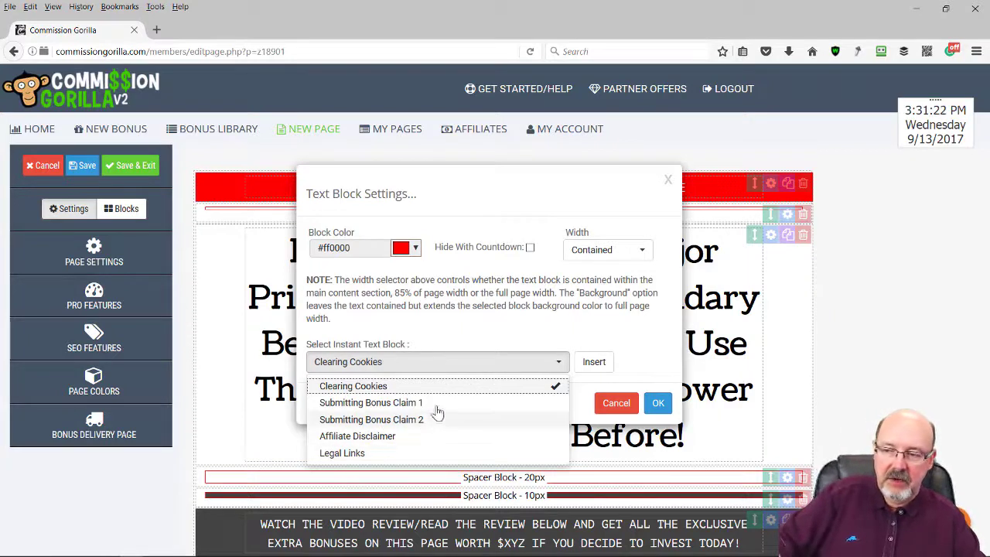
left_click(460, 337)
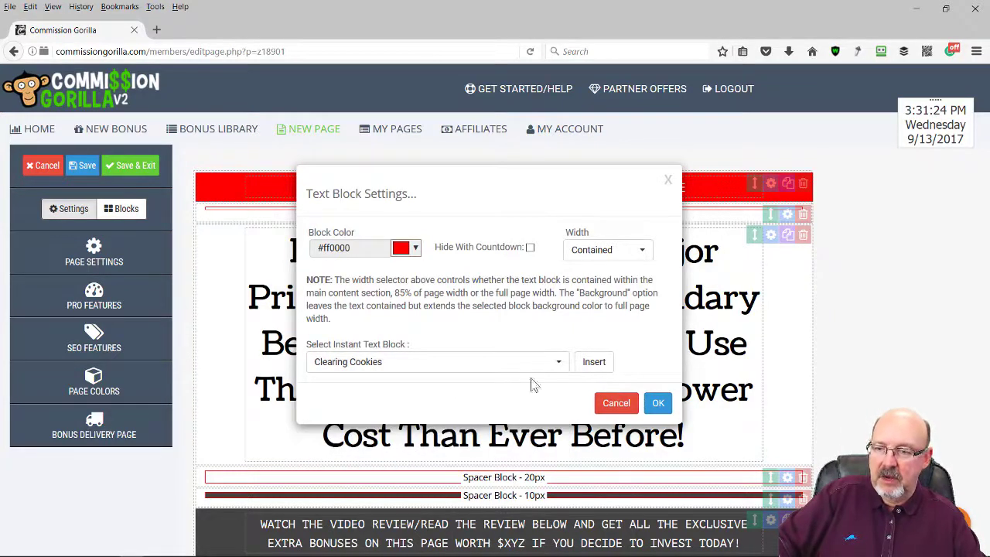
left_click(658, 404)
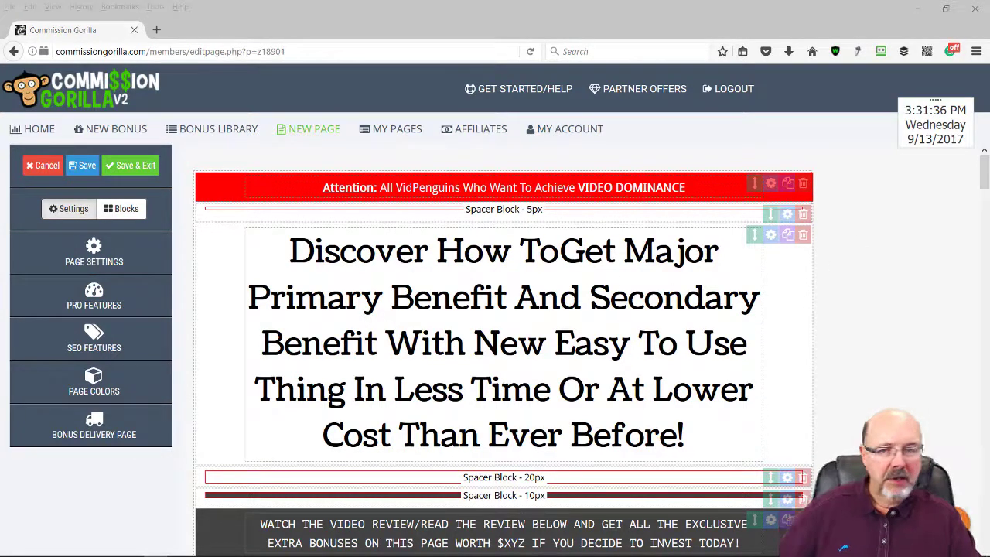
Paste the STOP-MOTION Video Ads LINK MAGNETS headline over the placeholder headline
left_click(395, 386)
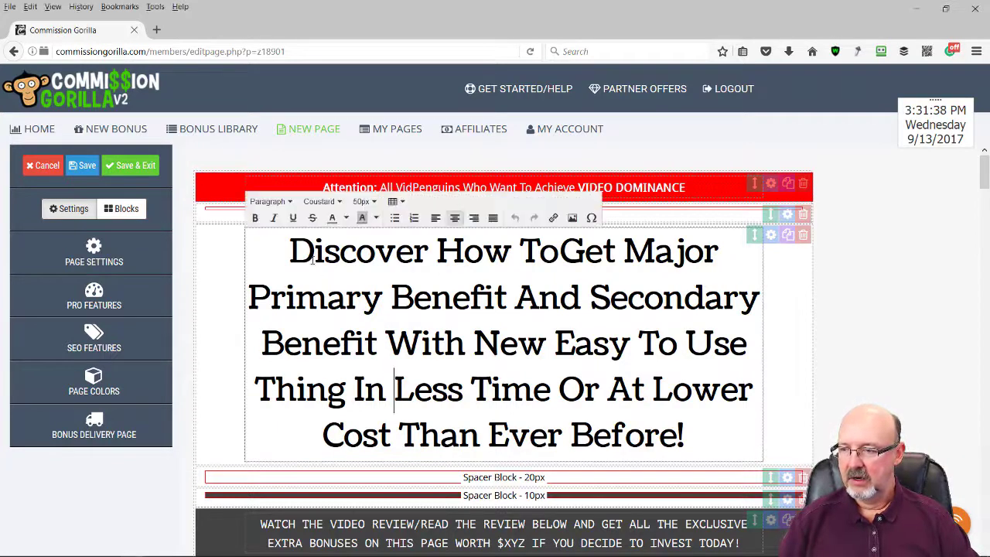
left_click_drag(326, 263, 699, 439)
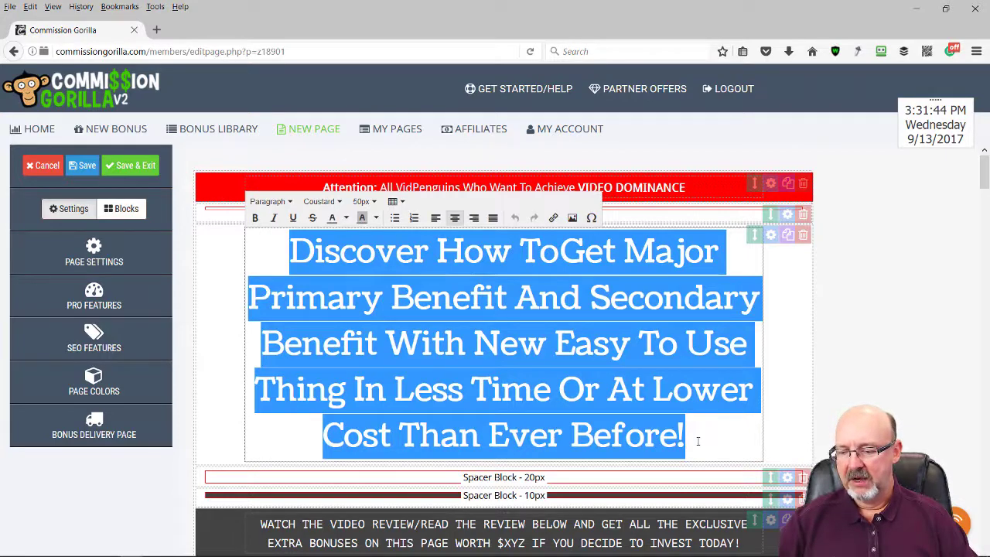
type("Discover How To Make STOP-MOTION Video Ads in minutes that are LINK MAGNETS in Facebook Video Ads")
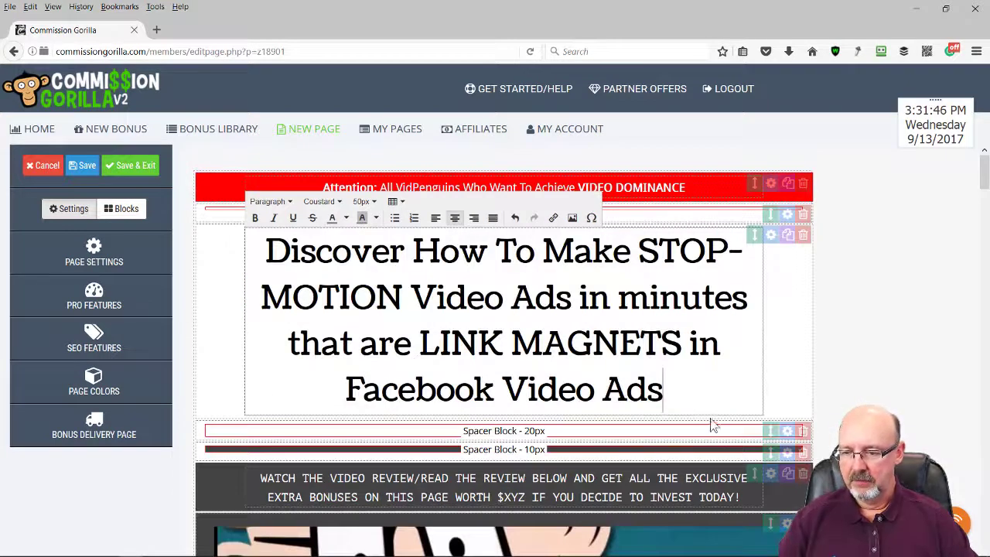
scroll(712, 423, "down", 2)
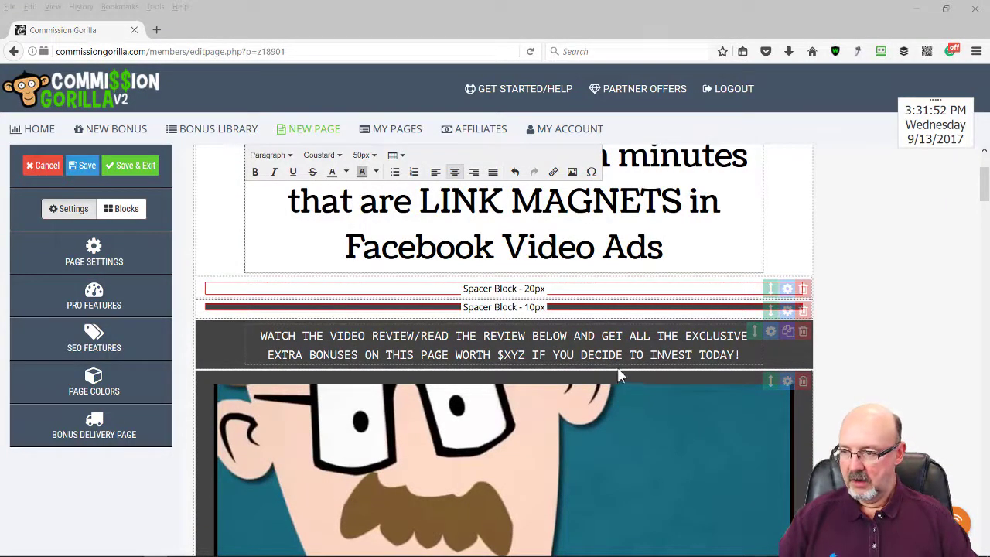
Replace the WATCH THE VIDEO REVIEW prompt with the new Stop Motion Express review sentence
left_click(388, 336)
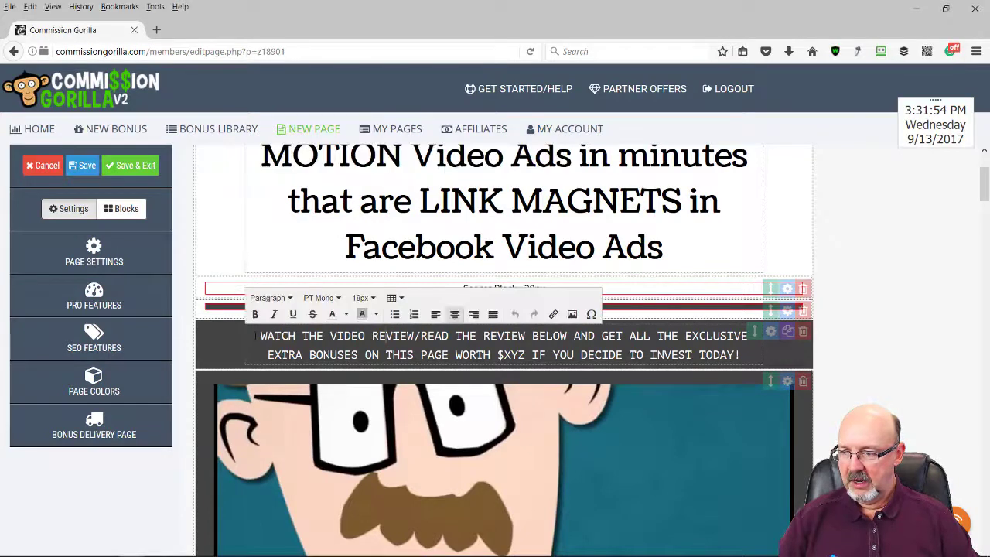
left_click_drag(264, 335, 731, 355)
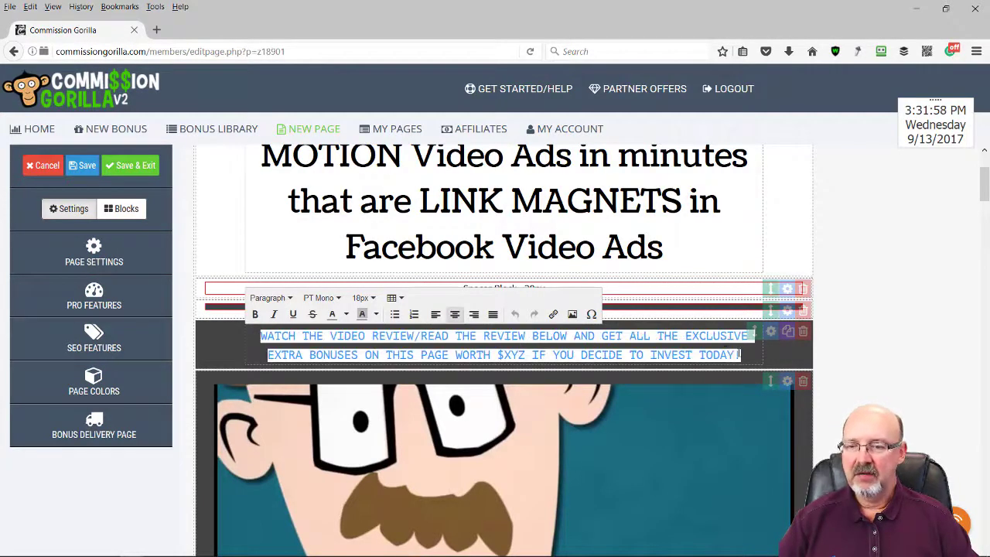
type("Here is my NEW video review on Stop Motion Express and How you can make you own Stop Motion Video in Minutes")
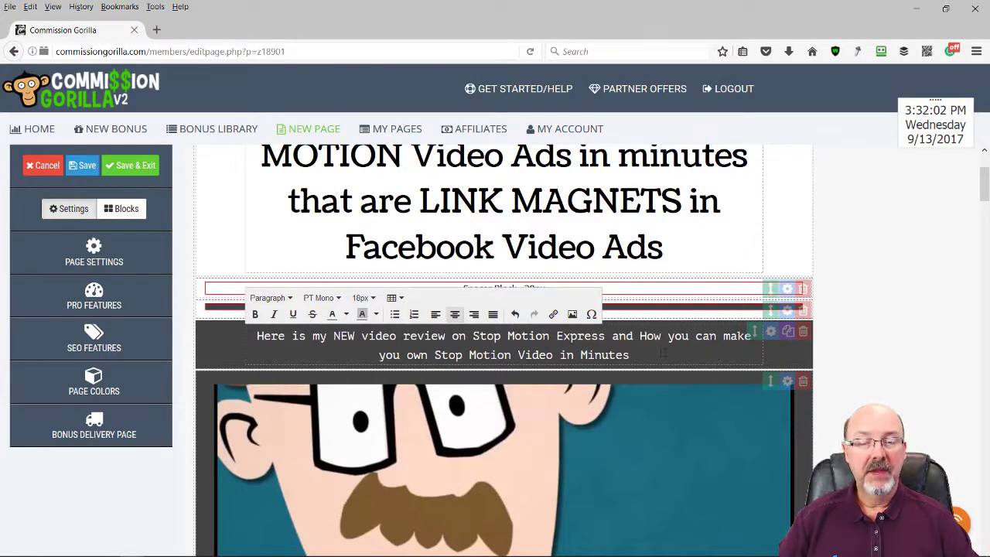
scroll(619, 367, "down", 5)
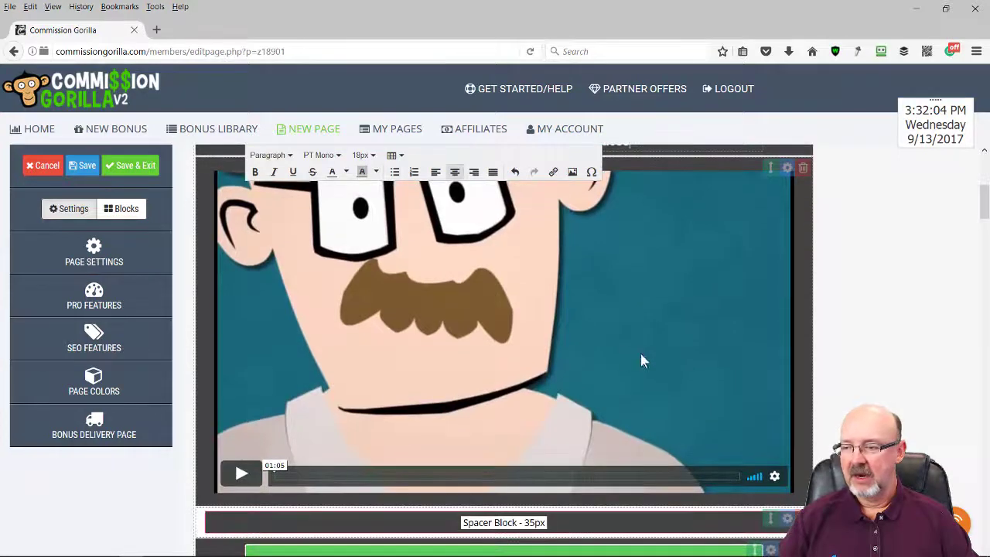
scroll(453, 424, "up", 2)
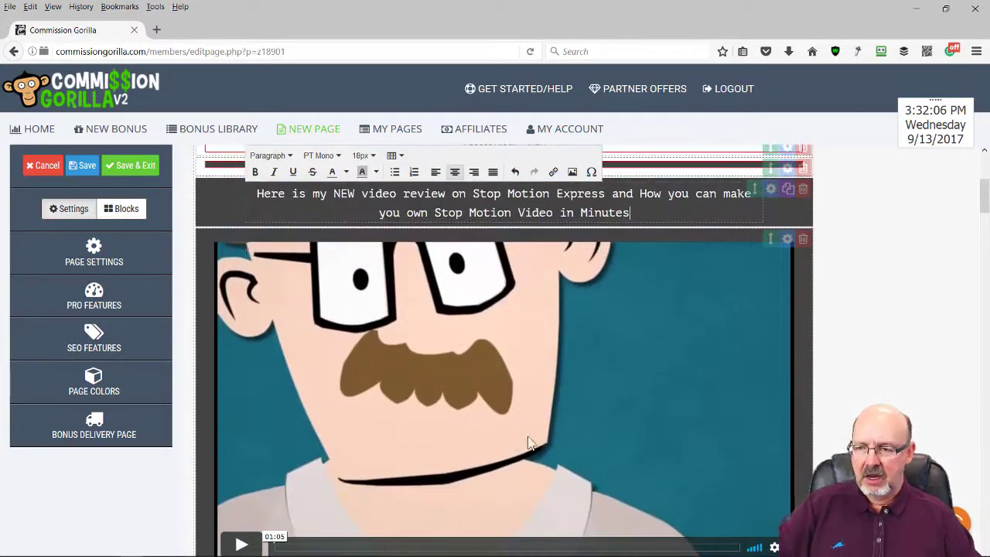
left_click(604, 375)
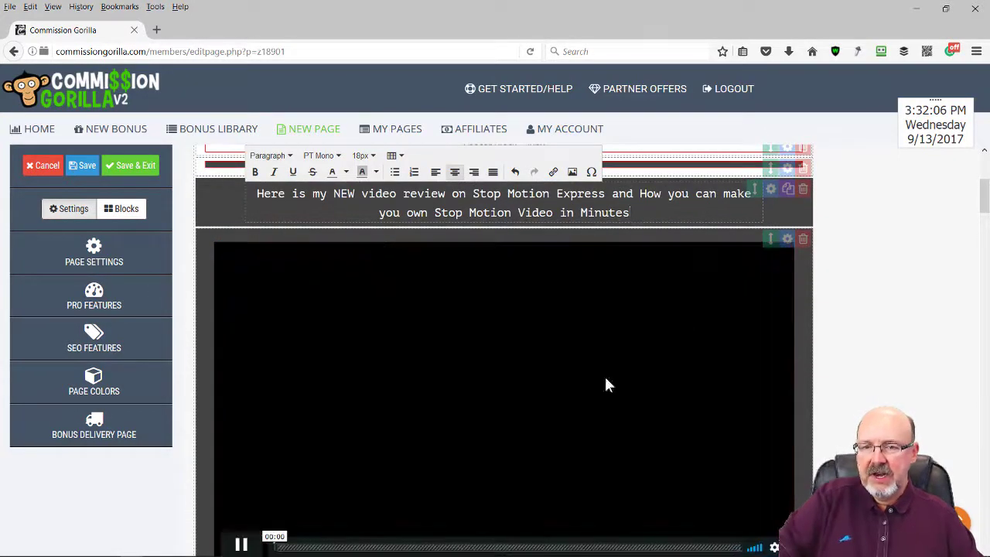
Swap the video block's embed code for the Vimeo Stop Motion Express review iframe, then pause it
left_click(786, 240)
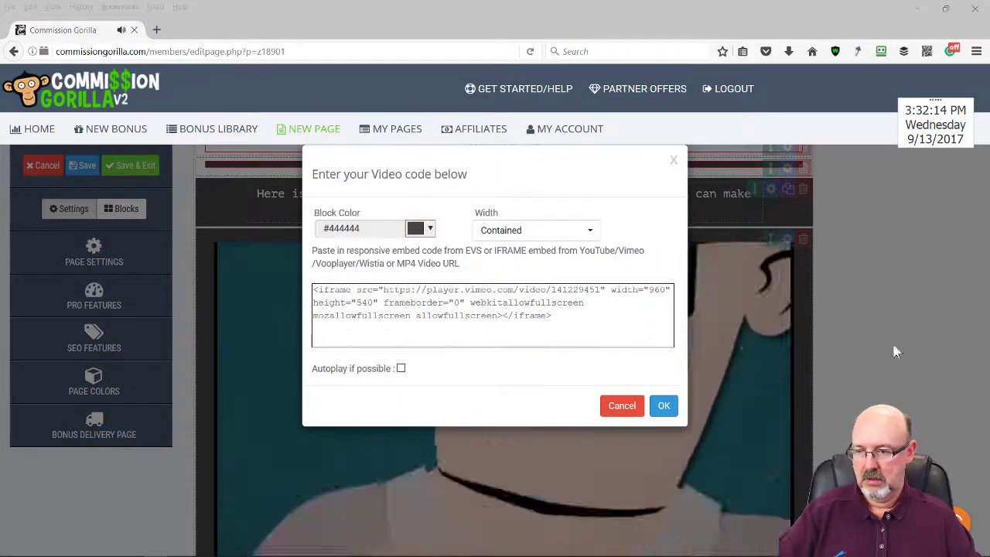
left_click(557, 315)
key("ctrl+a")
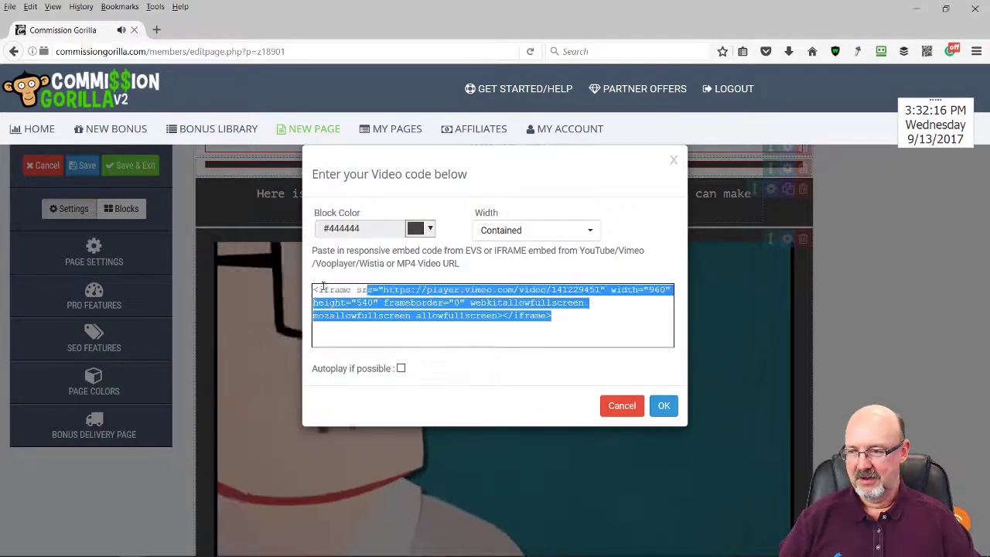
type("<iframe src=\"https://player.vimeo.com/video/233400224?autoplay=1&title=0&byline=0&portrait=0\" width=\"854\" height=\"480\" frameborder=\"0\" webkitallowfullscreen mozallowfullscreen allowfullscreen></iframe>")
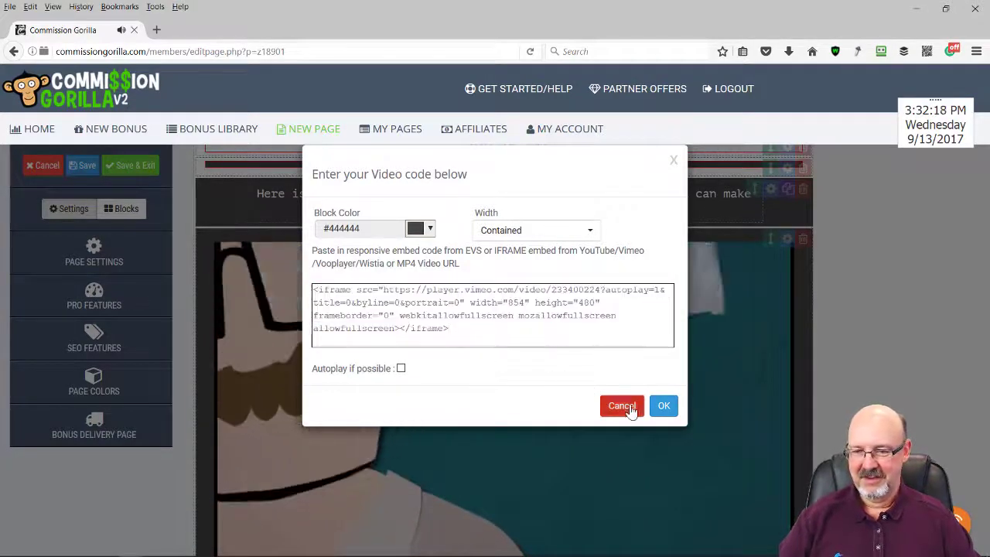
left_click(663, 405)
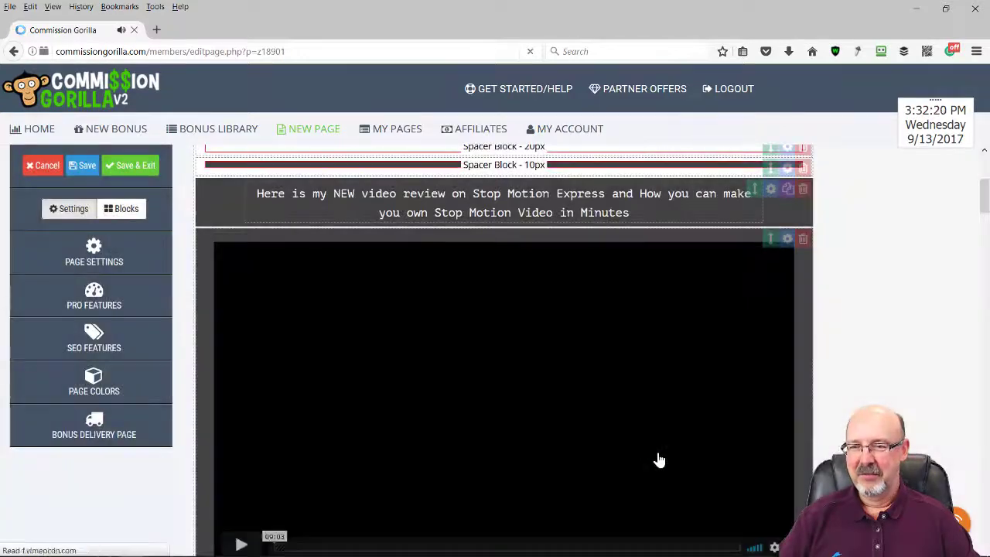
scroll(645, 411, "down", 2)
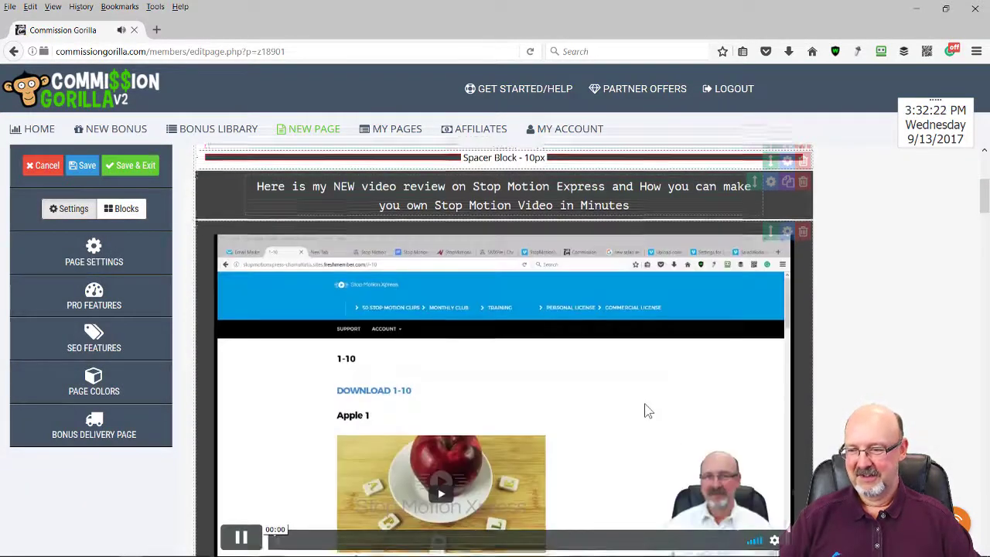
left_click(773, 387)
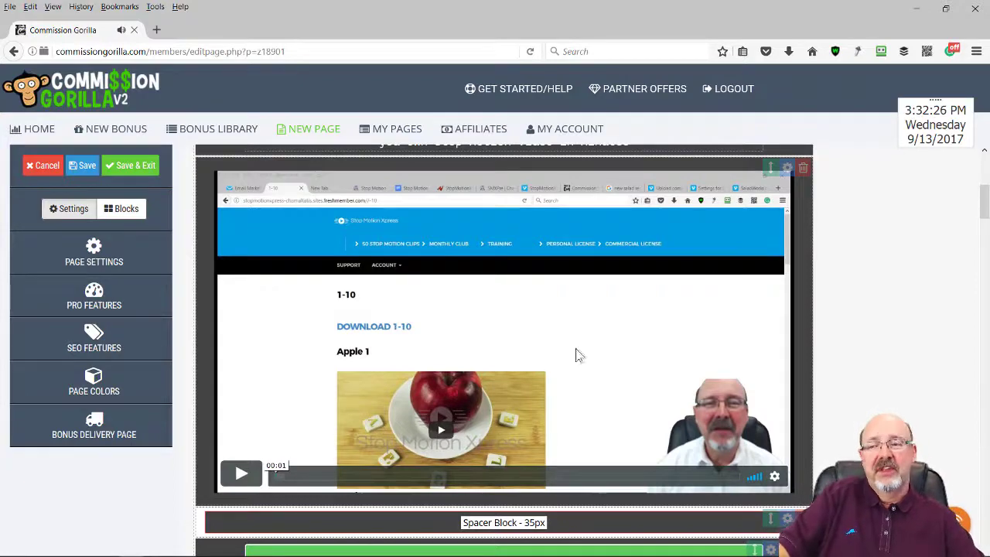
scroll(638, 375, "down", 2)
scroll(652, 381, "down", 4)
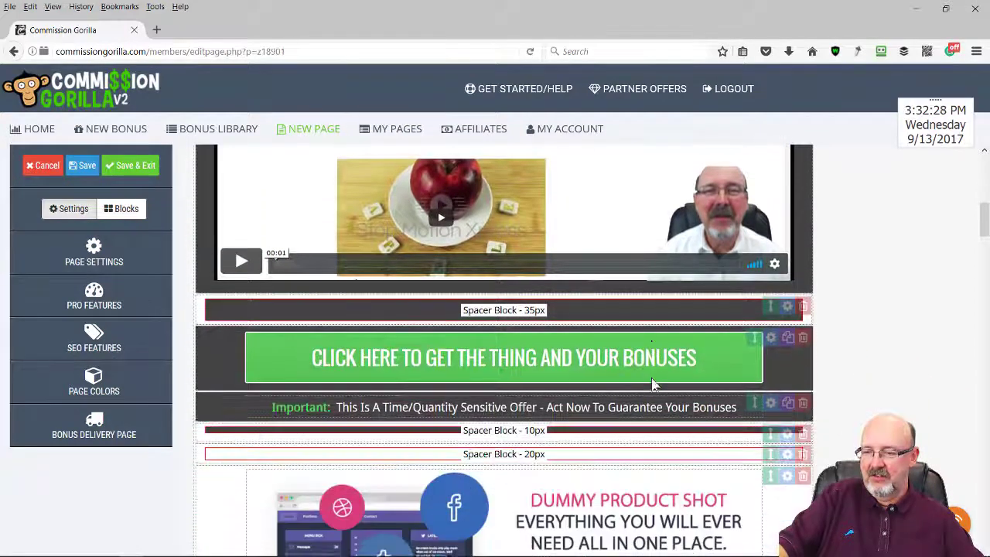
scroll(653, 381, "down", 2)
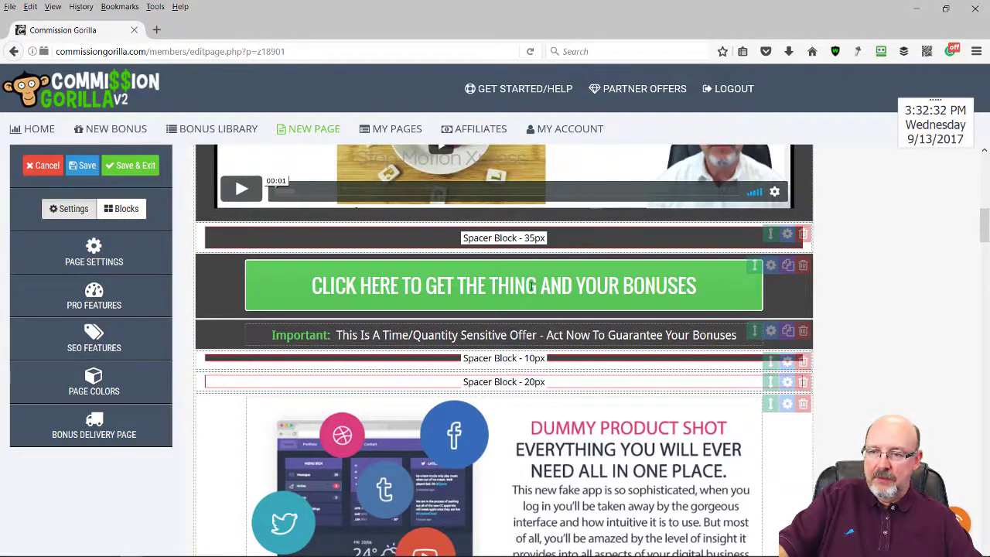
Set the button's main text to THE VIDEOS and subheading 'And Your Exclusive VidPenguin Bonuses'
left_click(771, 265)
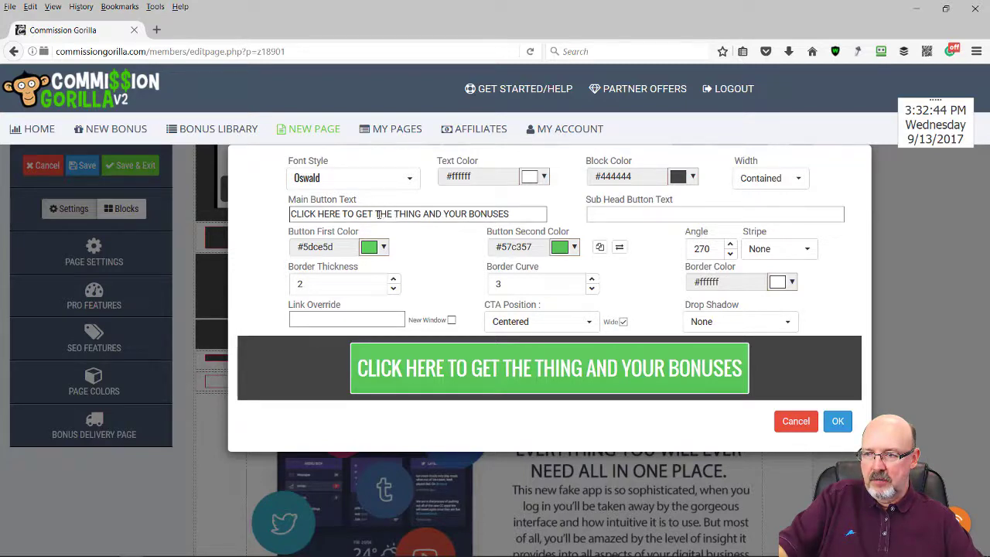
left_click_drag(376, 214, 423, 215)
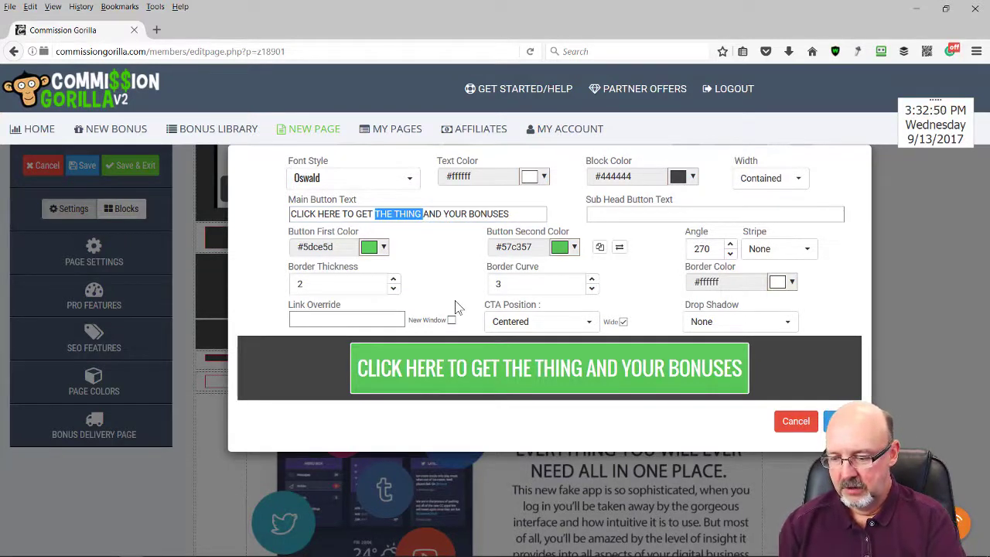
type("THE VIDE")
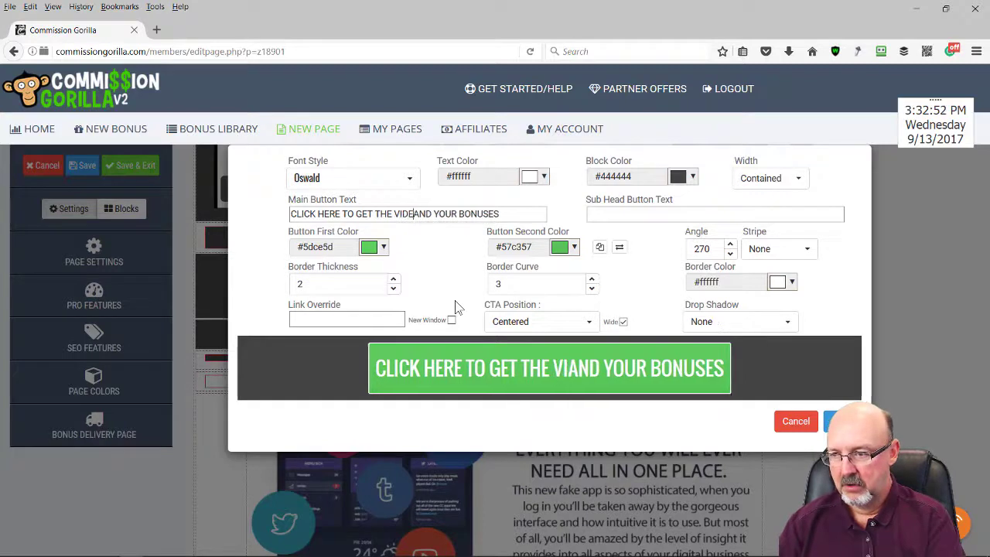
type("OS")
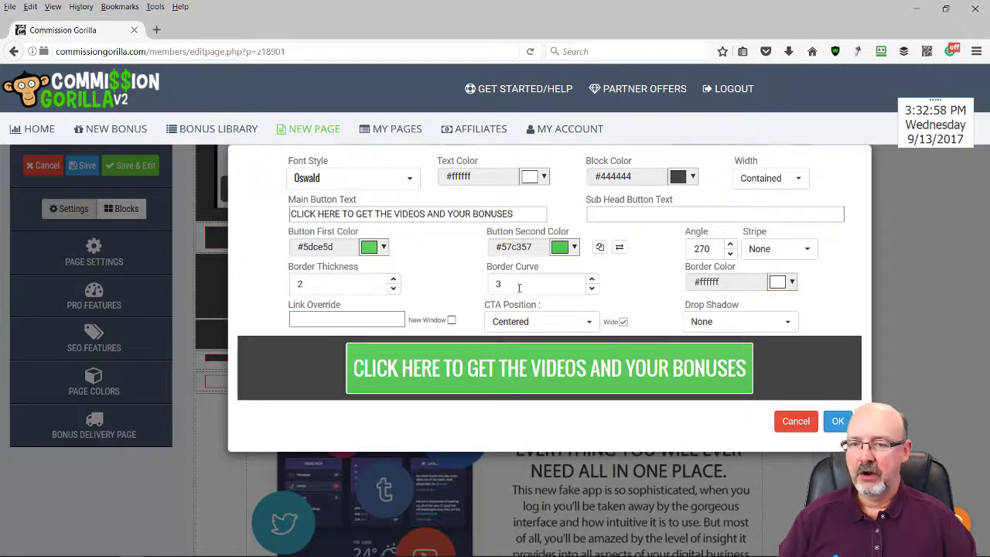
left_click(629, 215)
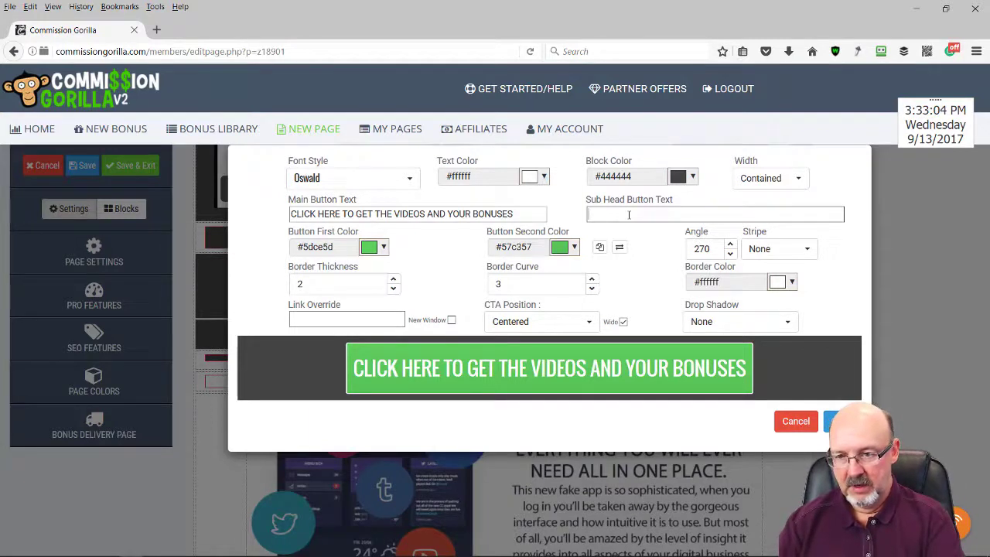
type("aND")
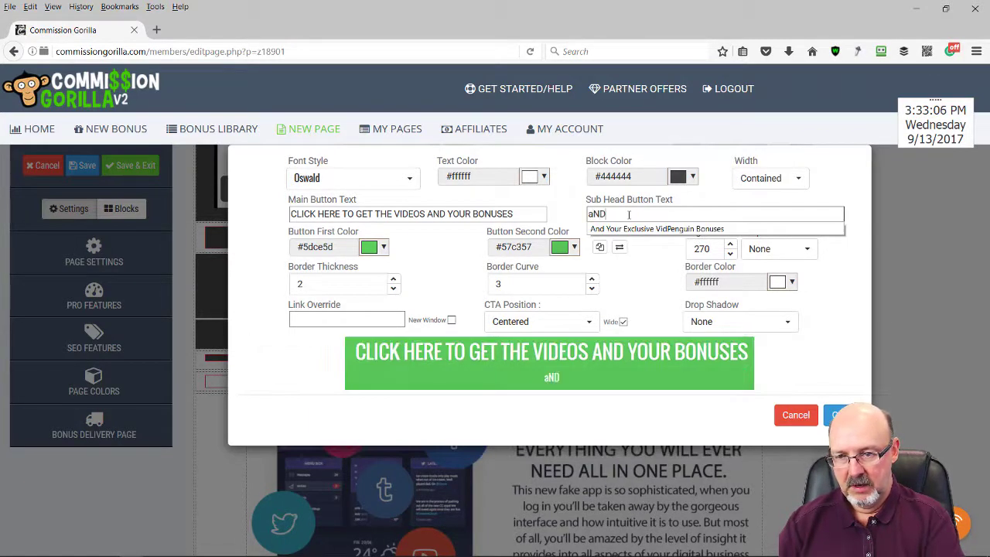
key("BackSpace")
key("BackSpace")
key("BackSpace")
type("A")
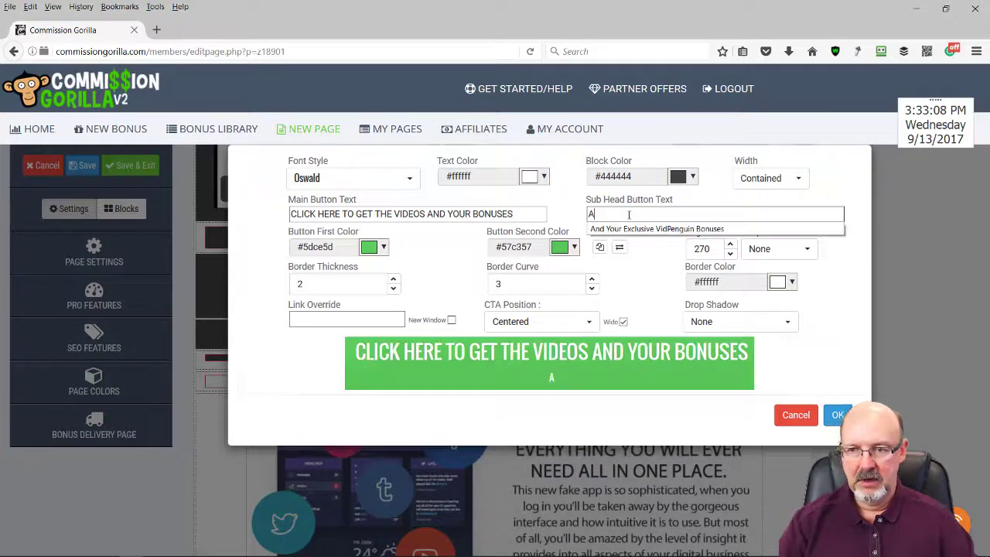
left_click(637, 229)
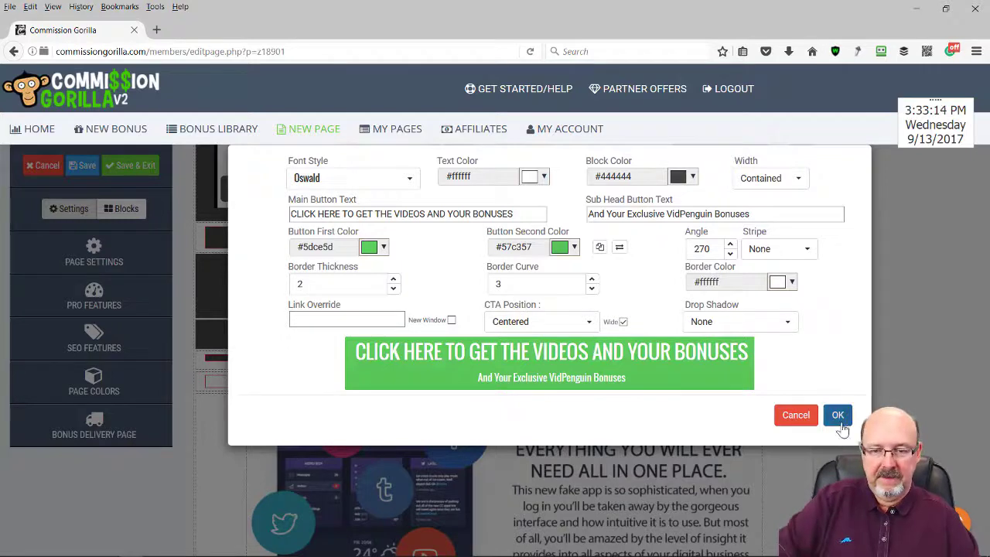
left_click(854, 451)
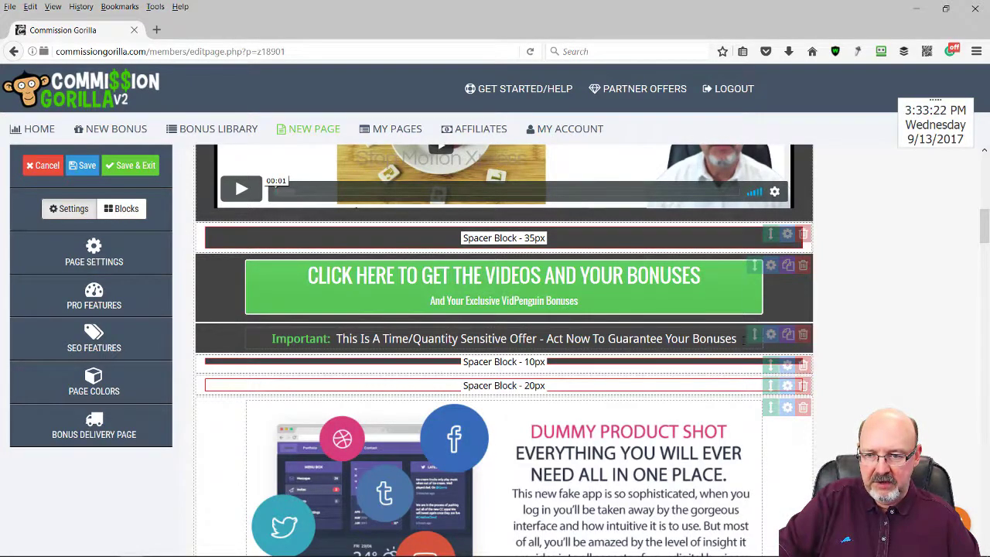
Delete the 'Important: This Is A Time/Quantity Sensitive Offer' line under the button
left_click_drag(738, 339, 246, 324)
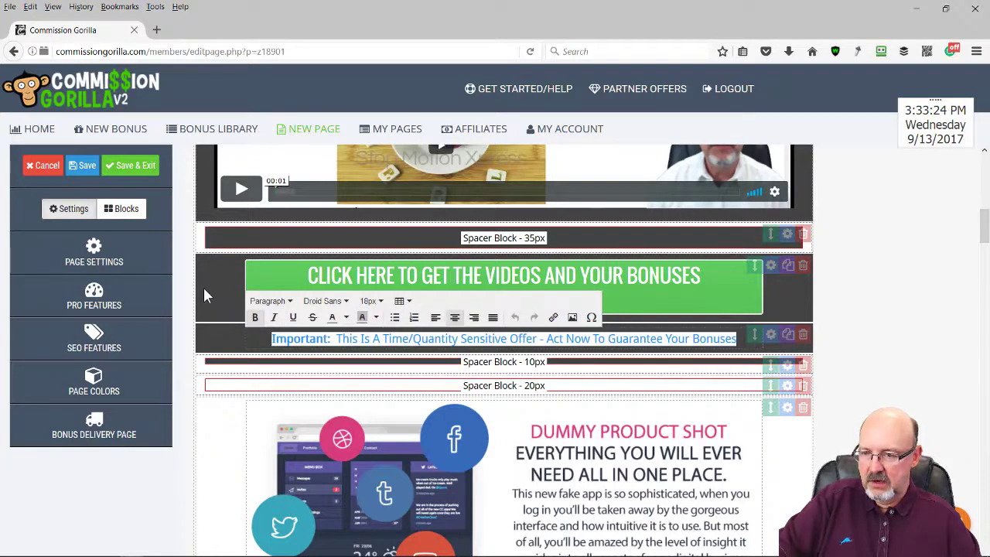
key("Delete")
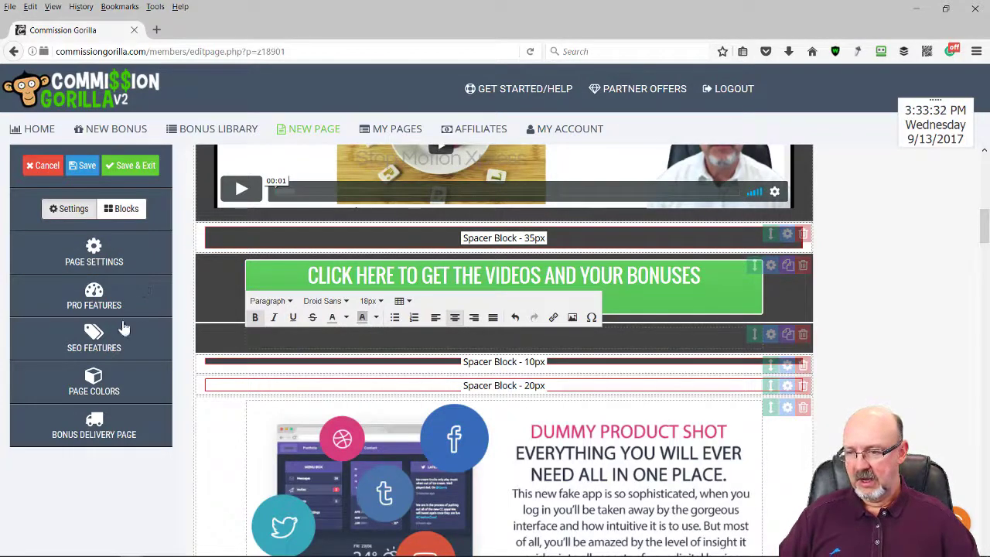
Open Text Block Settings for the gray 'Get XYZ Right Now' banner further down the page
scroll(897, 294, "down", 5)
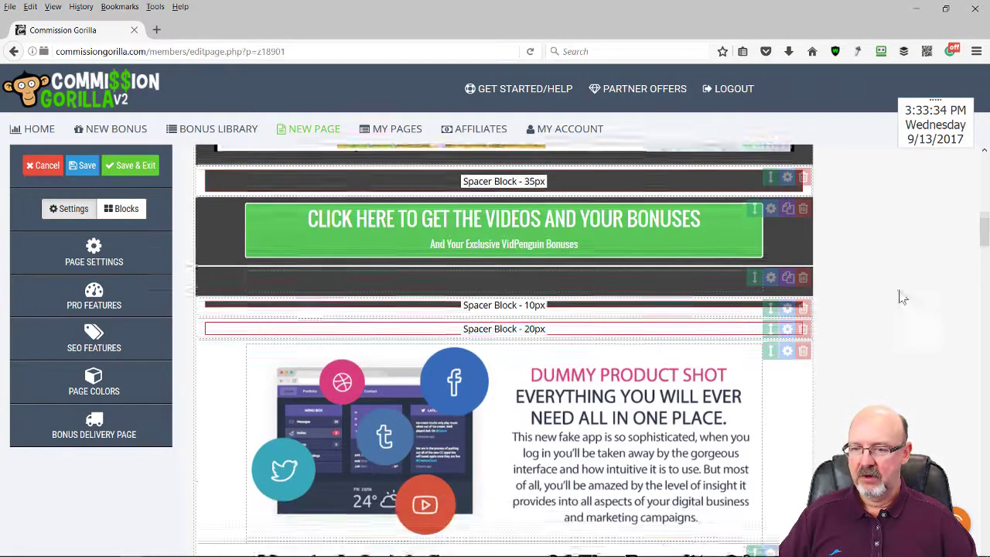
scroll(545, 310, "down", 2)
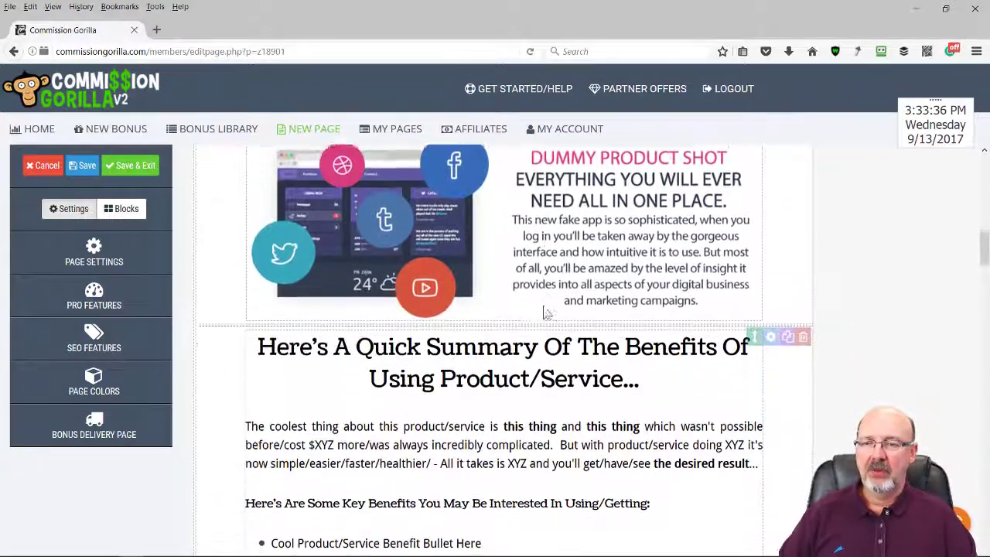
scroll(455, 271, "up", 1)
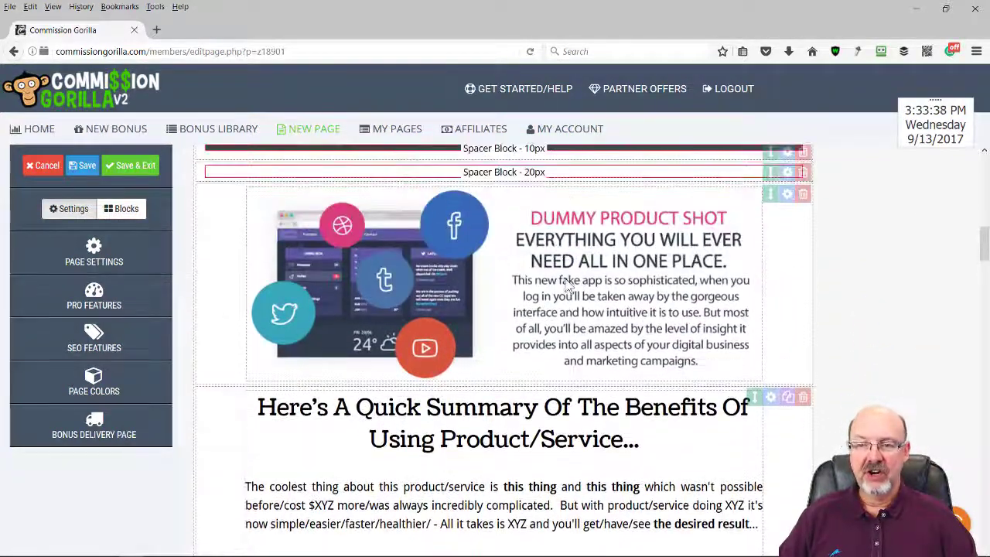
scroll(519, 294, "down", 5)
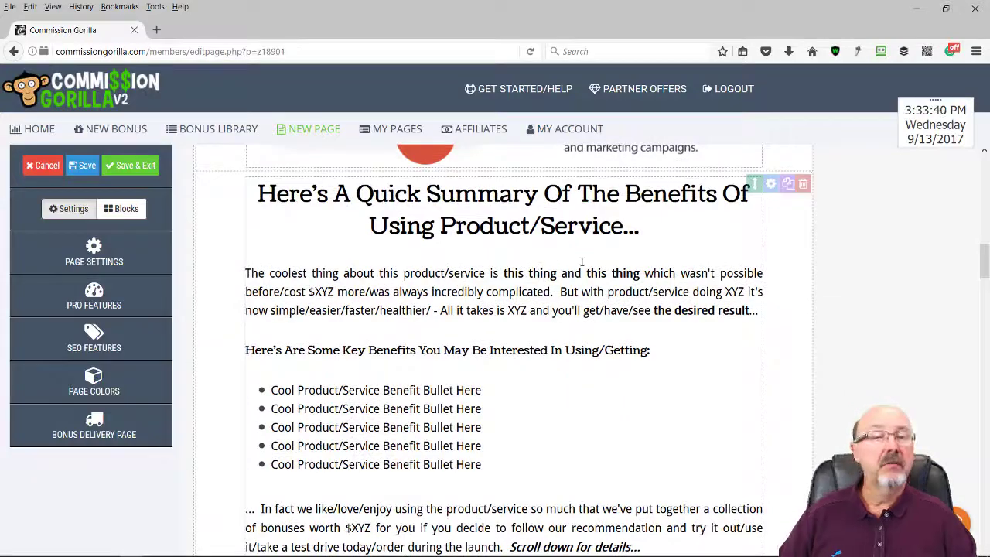
scroll(560, 310, "down", 7)
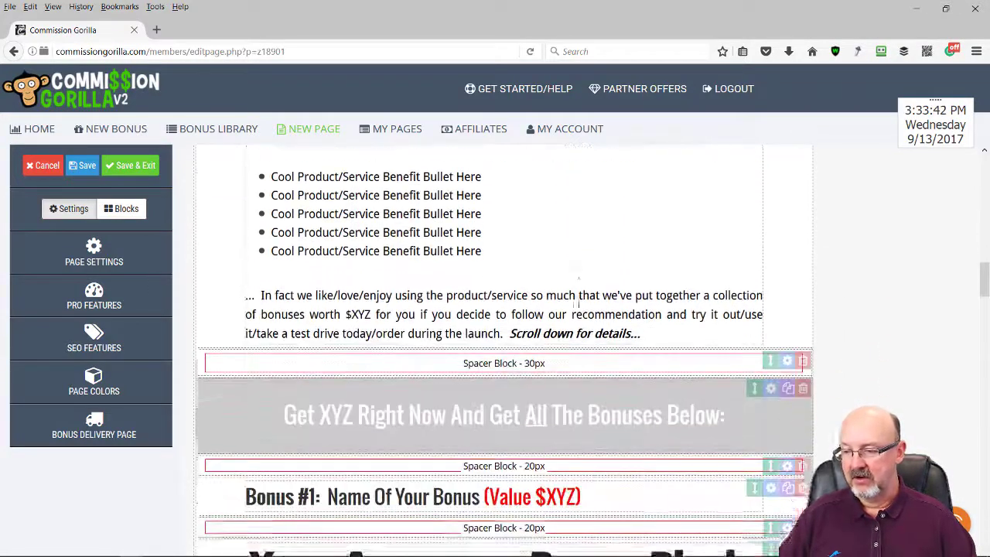
scroll(461, 277, "down", 1)
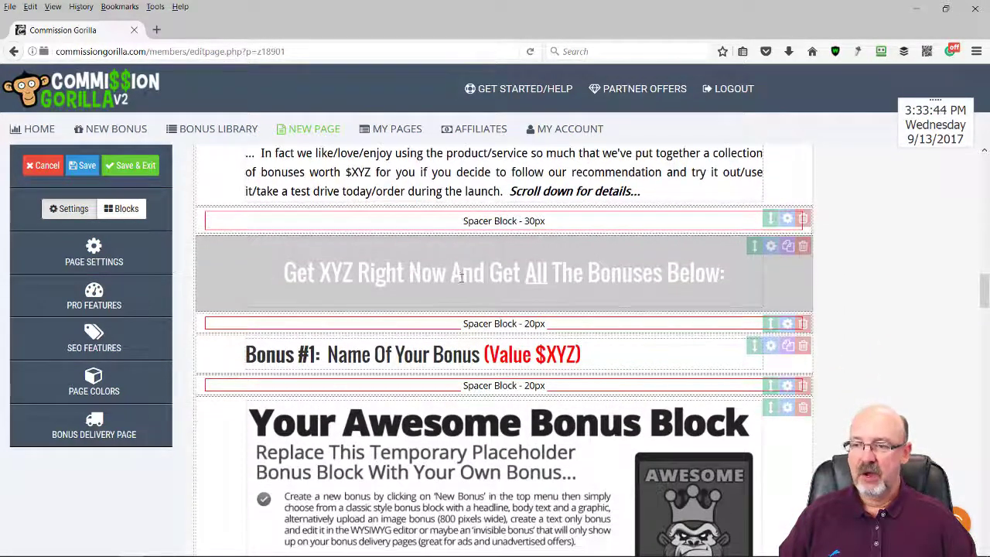
left_click(771, 246)
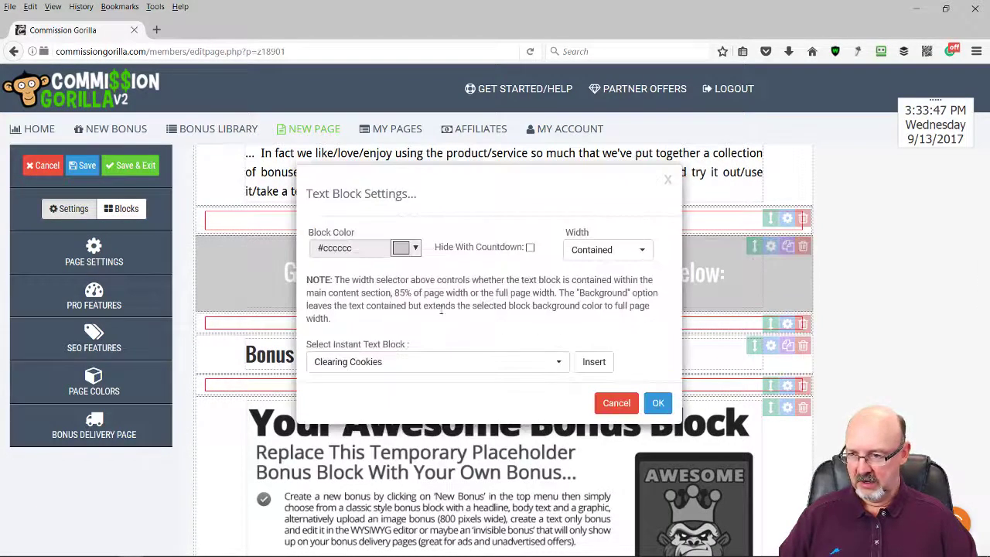
Close the banner settings and replace XYZ in the banner heading with 'Stop Motion'
left_click(657, 403)
left_click(346, 271)
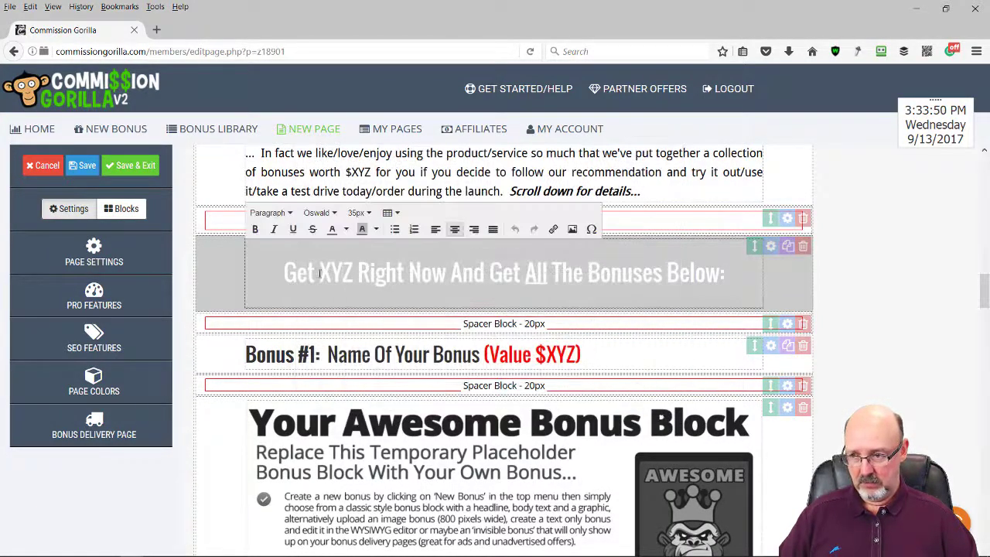
left_click_drag(320, 272, 355, 272)
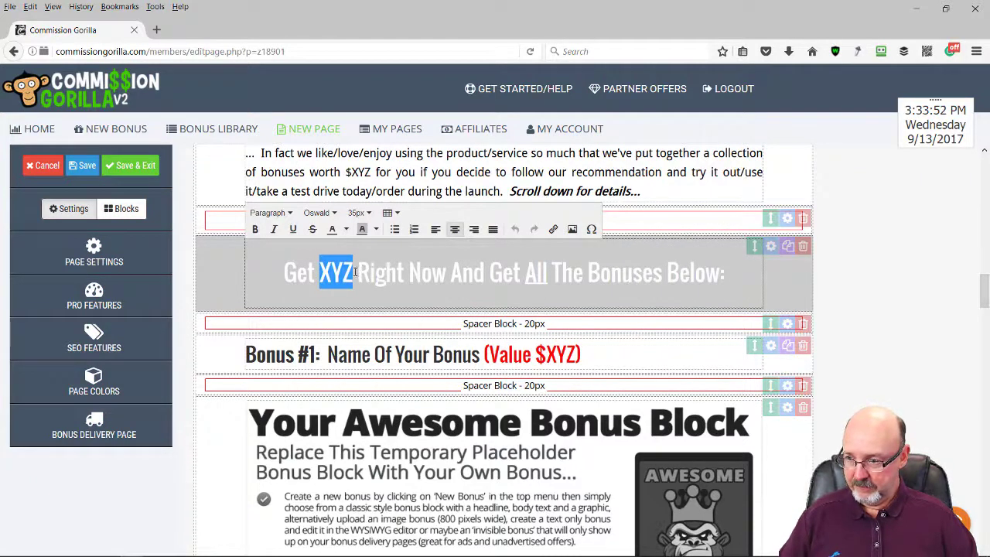
key("BackSpace")
type("sT")
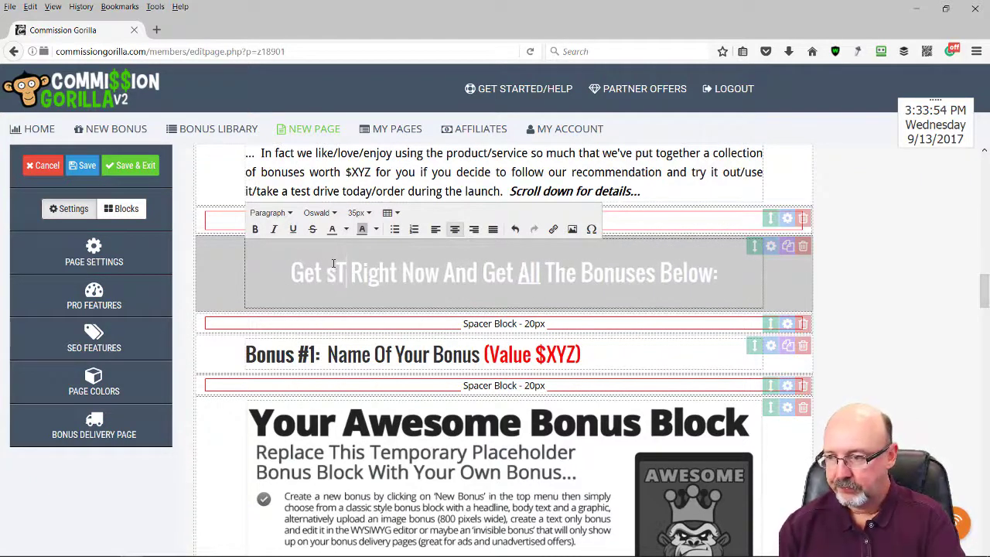
key("BackSpace")
key("BackSpace")
type("S")
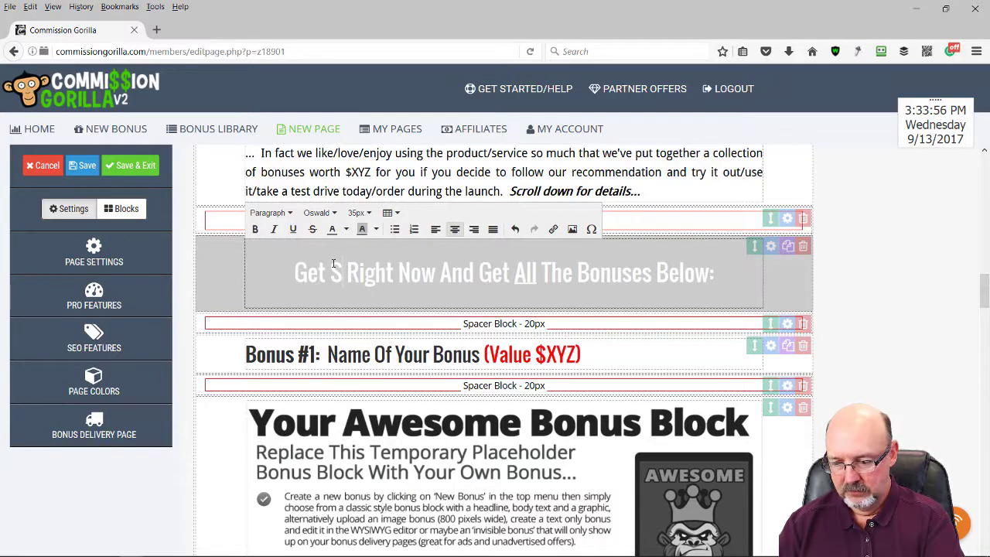
type("top Motion")
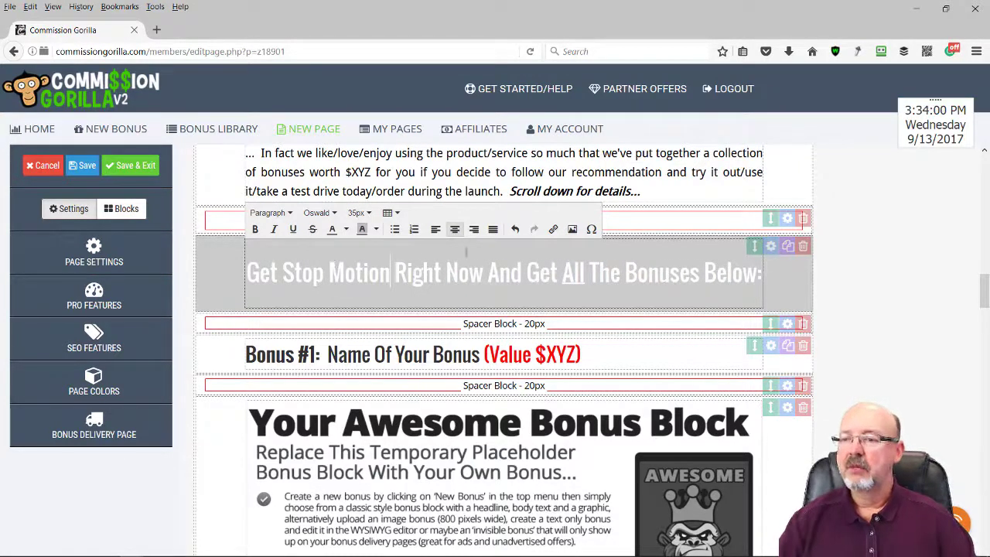
left_click(880, 255)
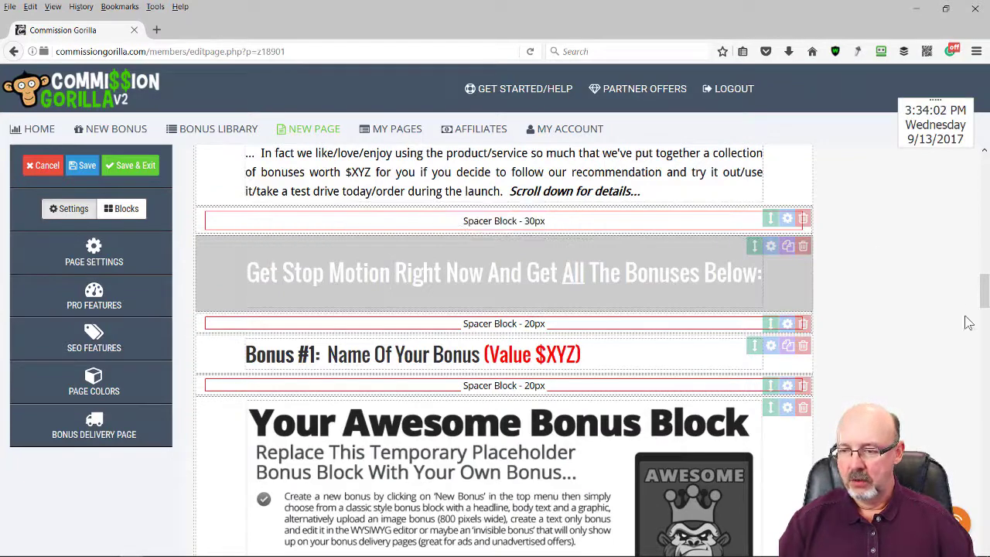
Start rewriting the demos heading as 'Here's A FEW Quick Demos that I Made'
scroll(834, 551, "down", 1)
scroll(834, 551, "down", 1)
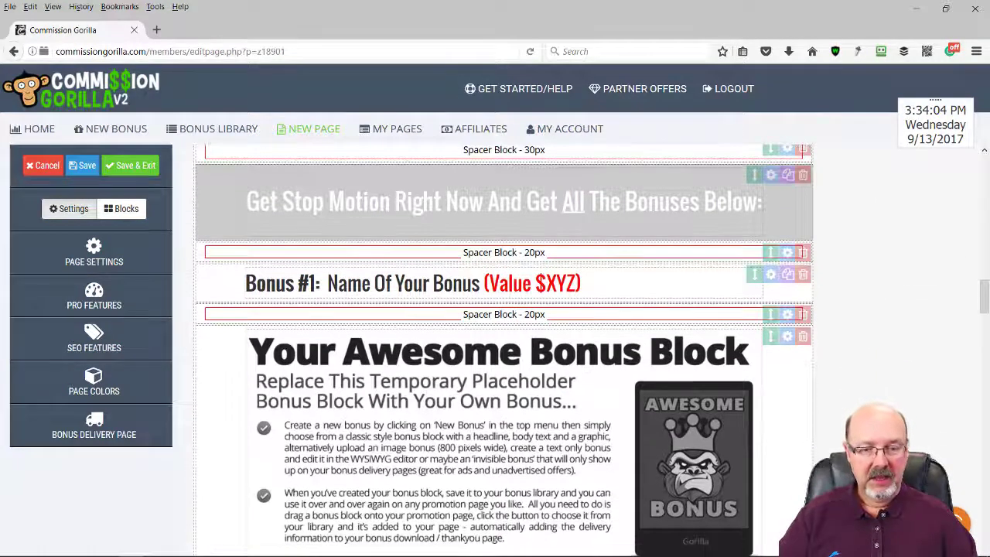
scroll(873, 343, "up", 8)
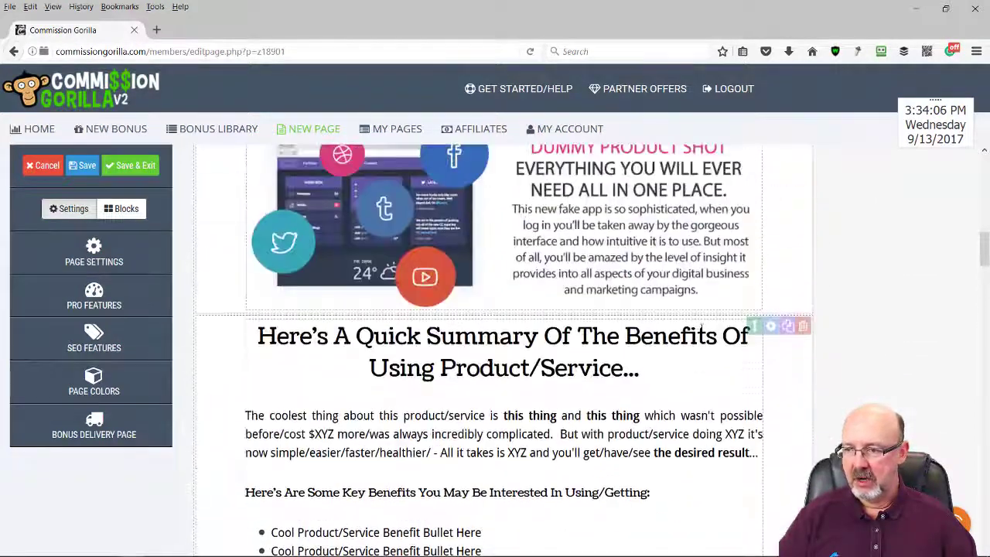
scroll(701, 331, "down", 2)
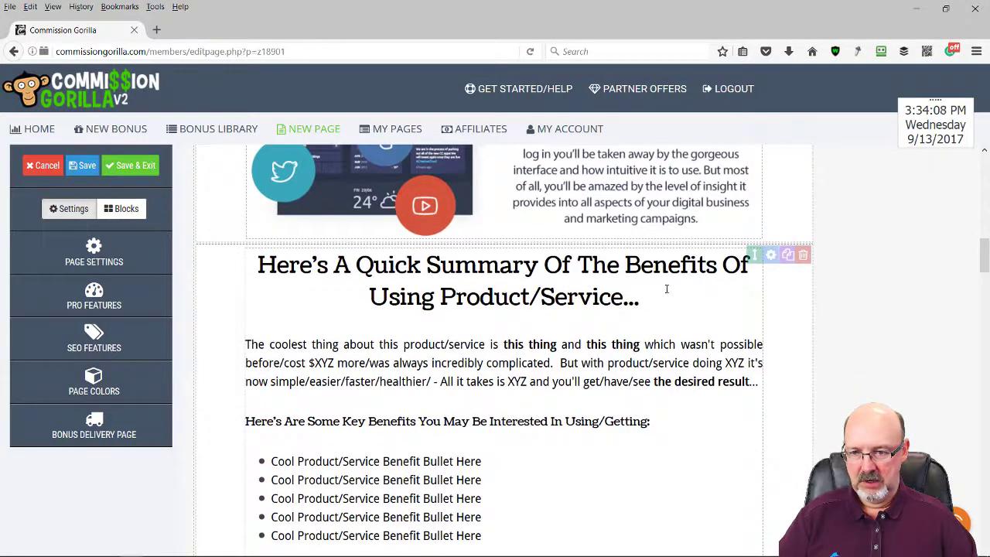
left_click(666, 290)
left_click_drag(653, 298, 450, 270)
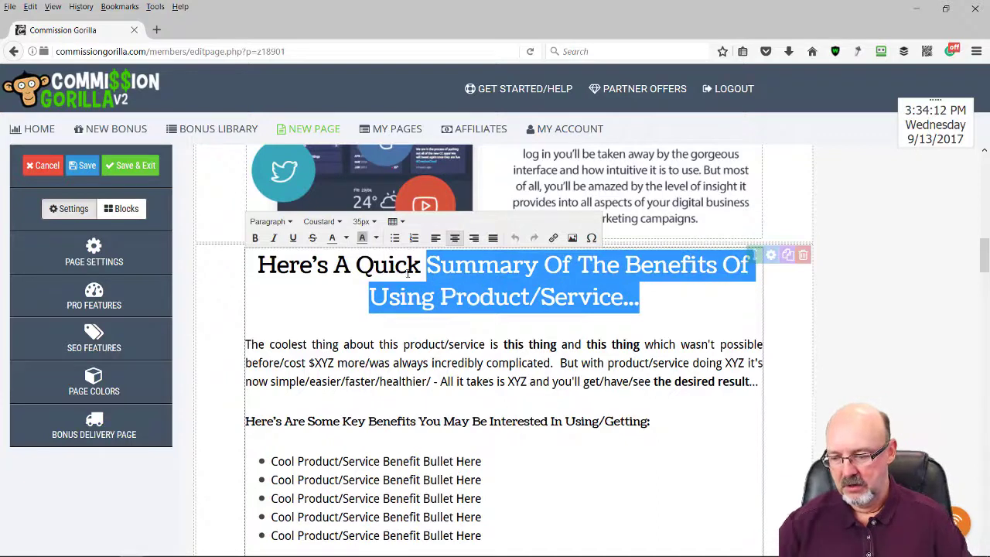
type("Demo")
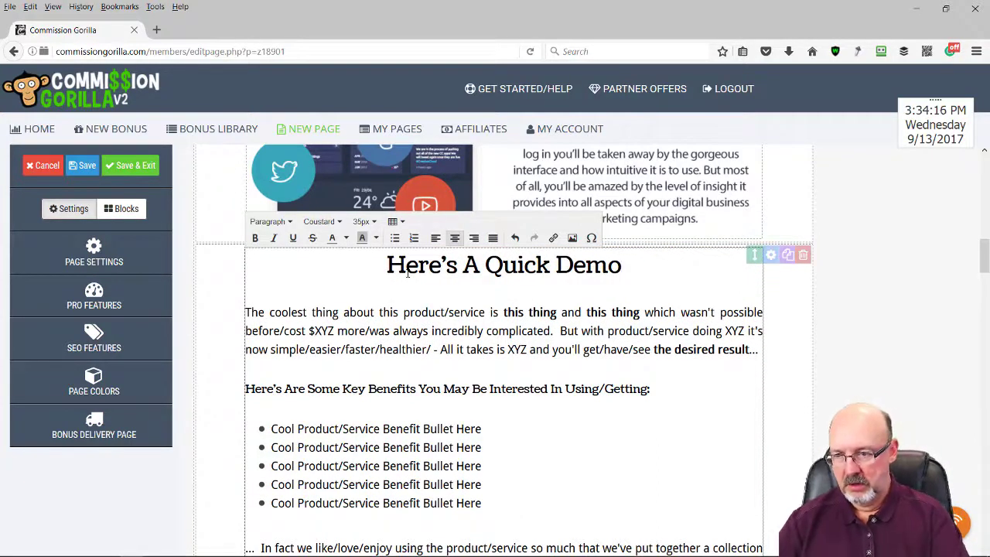
type("FEW ")
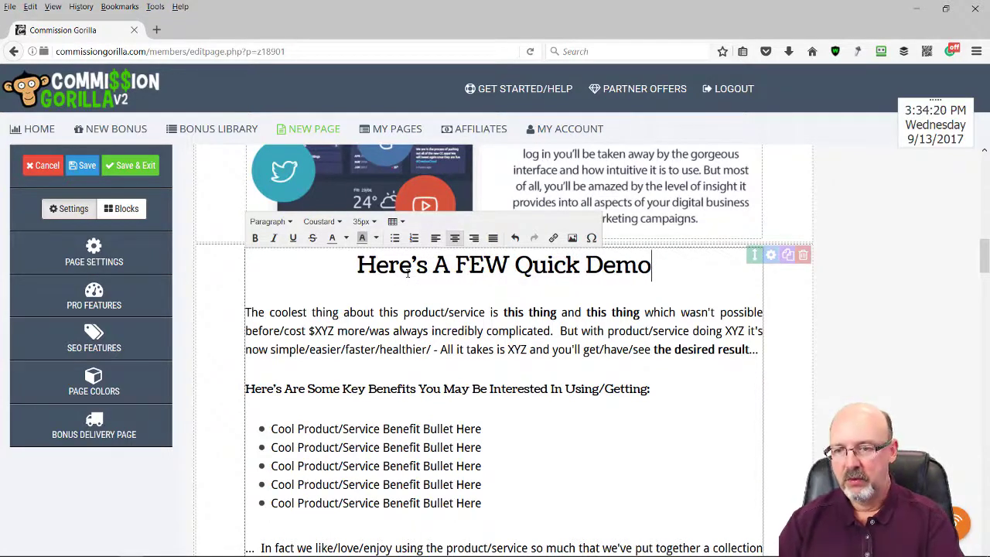
type("s that ")
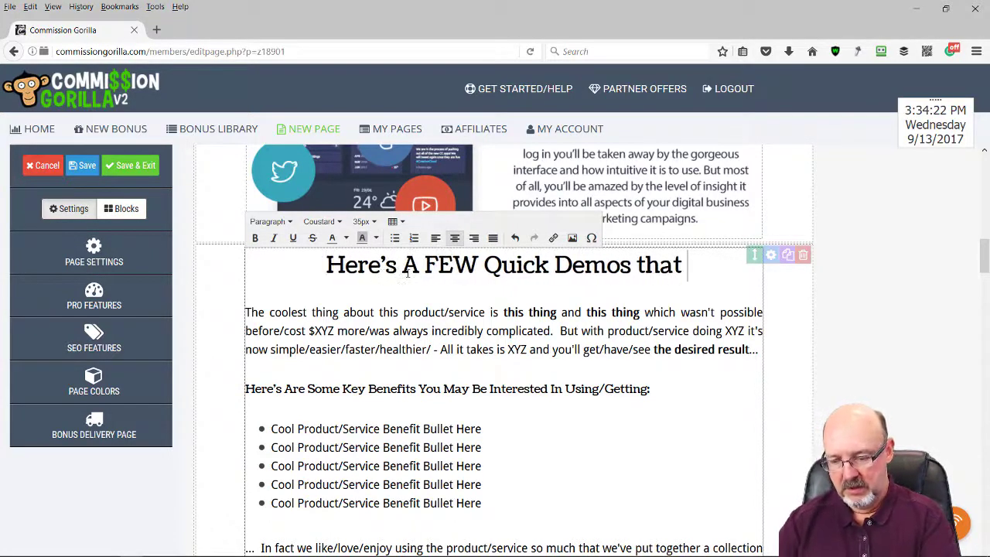
type("I made")
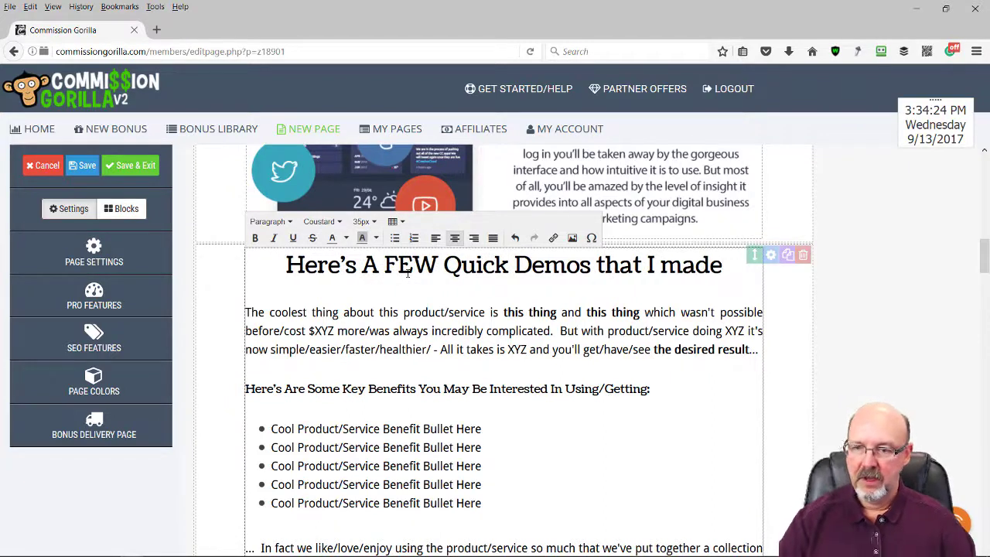
key("BackSpace")
key("BackSpace")
key("BackSpace")
key("BackSpace")
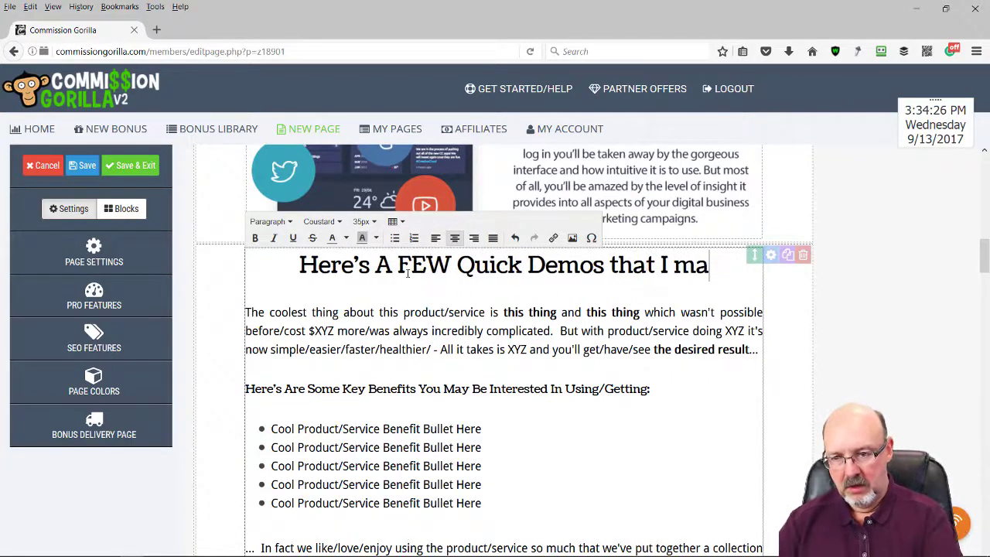
Finish the heading with 'to Show YOu How Easy It Is to Use These Videos'
type("Made t")
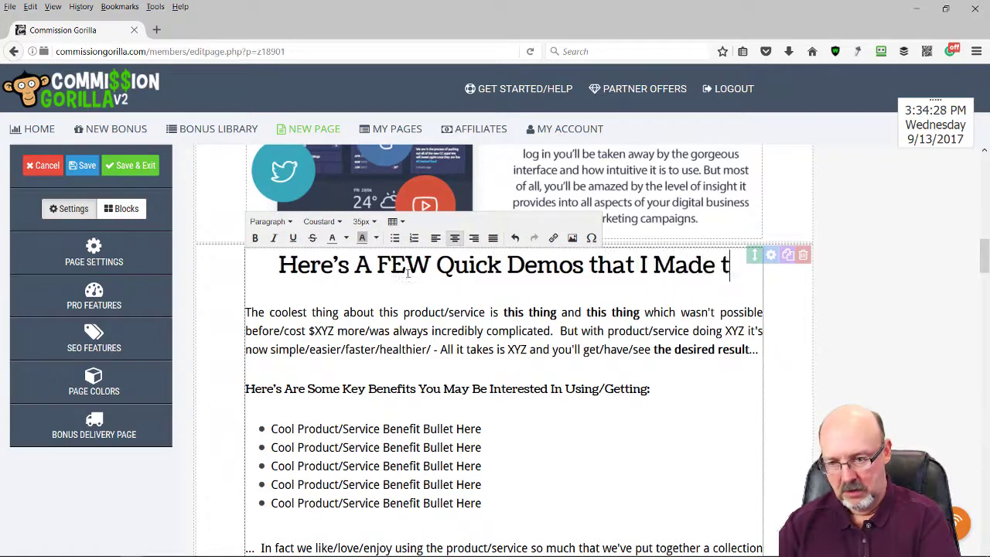
type("o Show ")
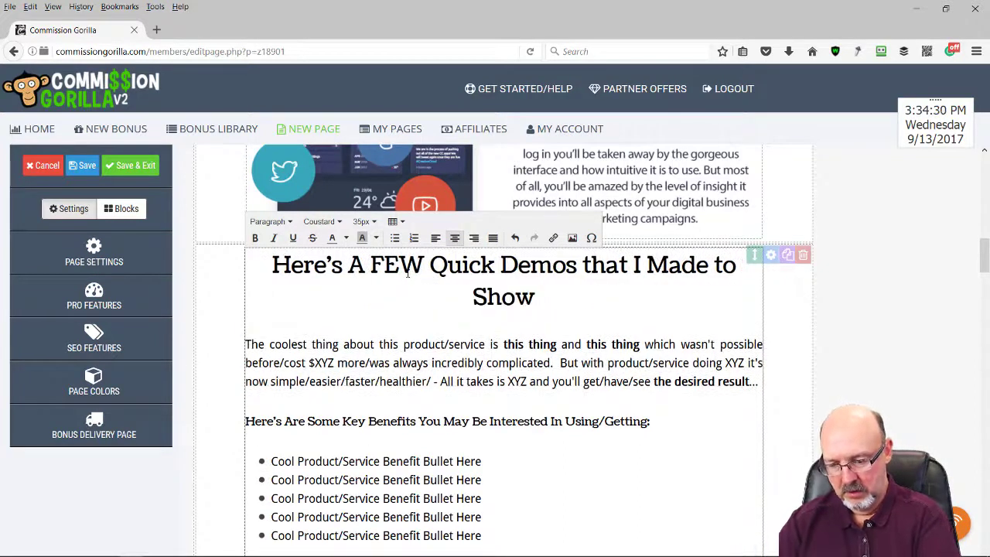
type("YOu How E")
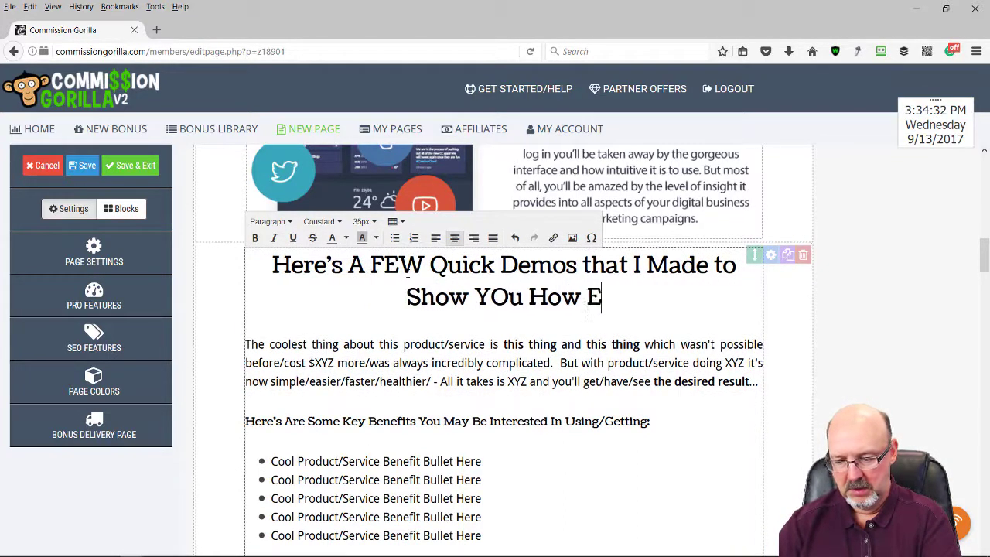
type("asy")
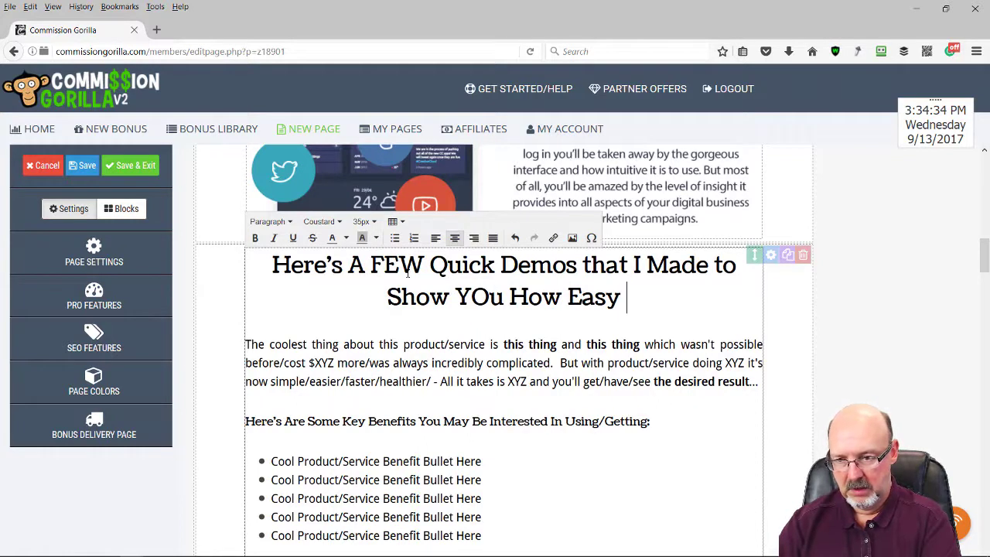
type(" It")
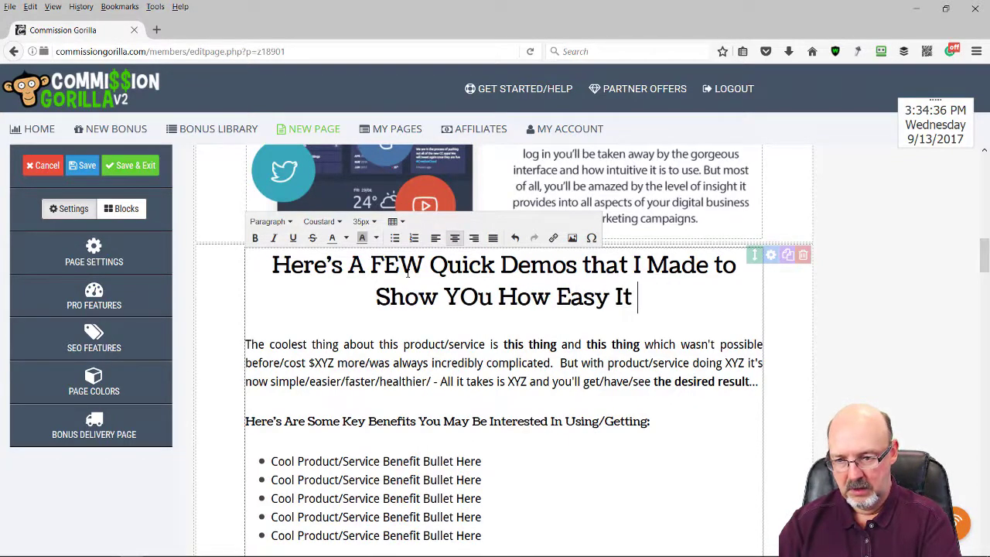
type(" Is t")
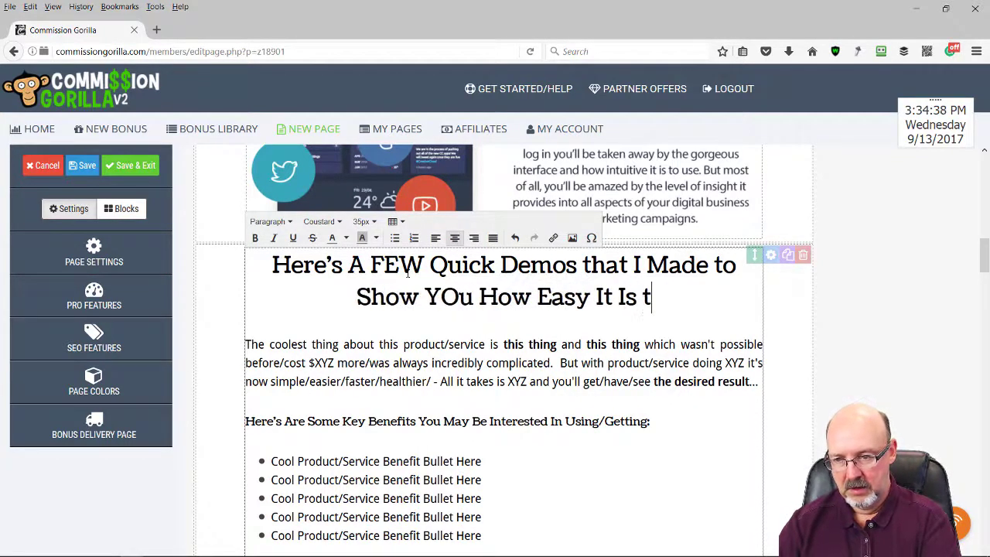
type("o Use th")
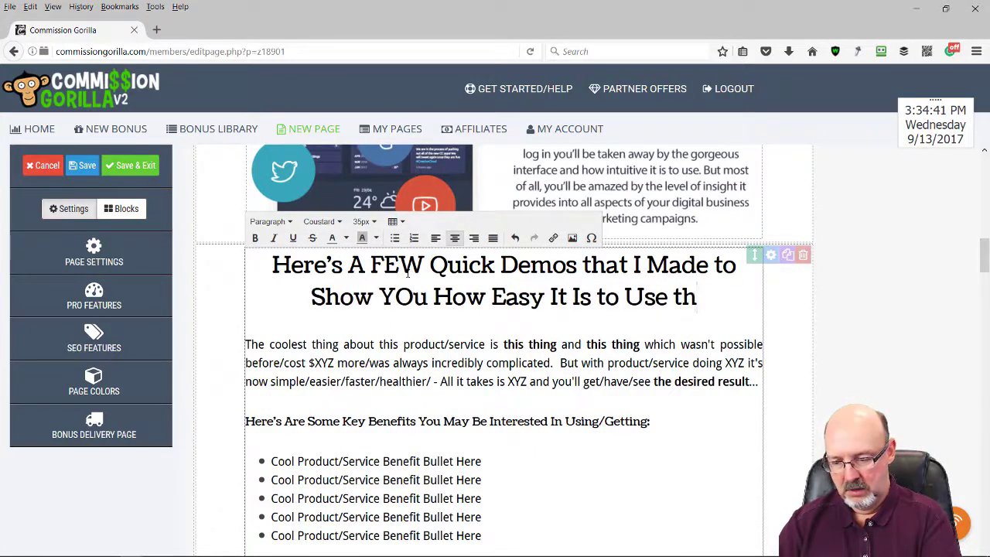
key("BackSpace")
key("BackSpace")
type("Thi")
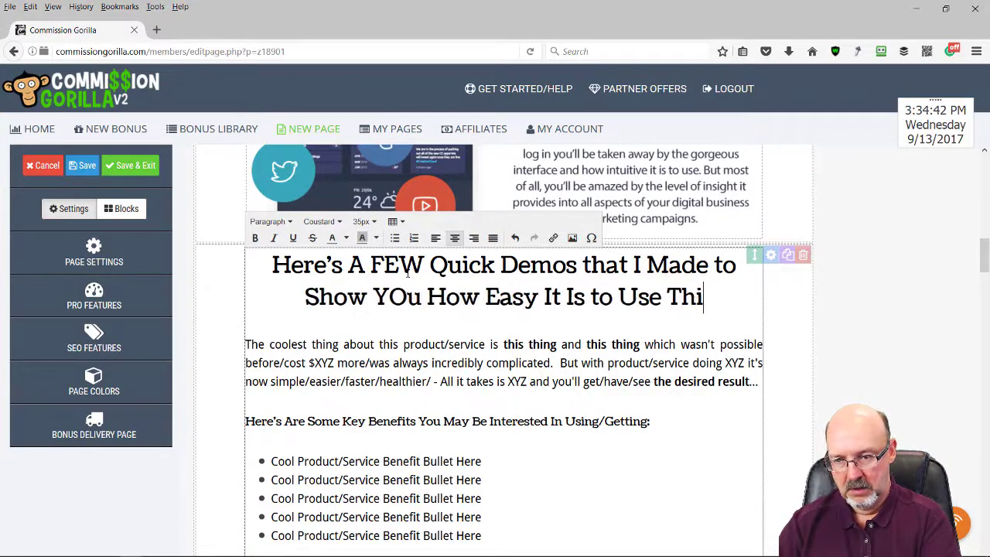
key("BackSpace")
type("s")
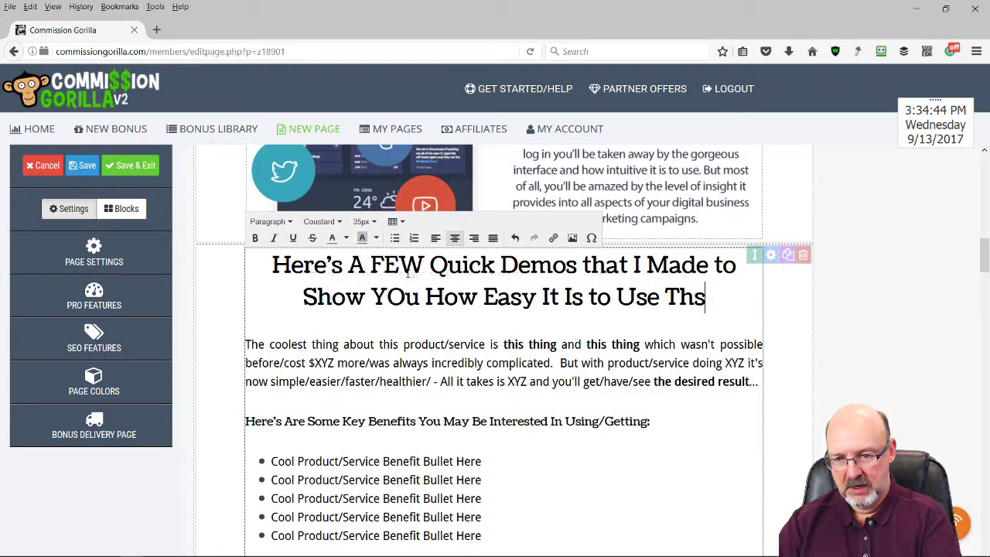
key("BackSpace")
type("ese")
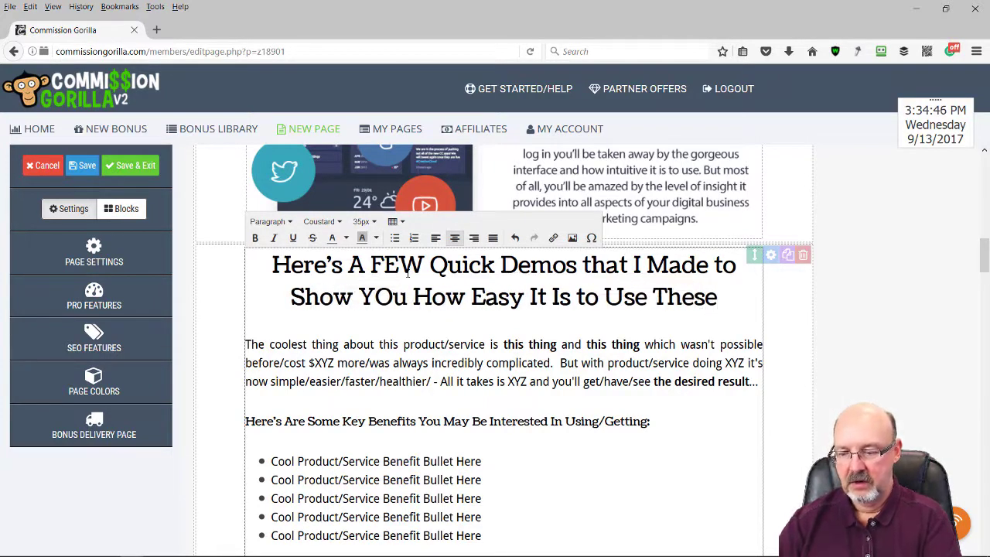
type(" Videio")
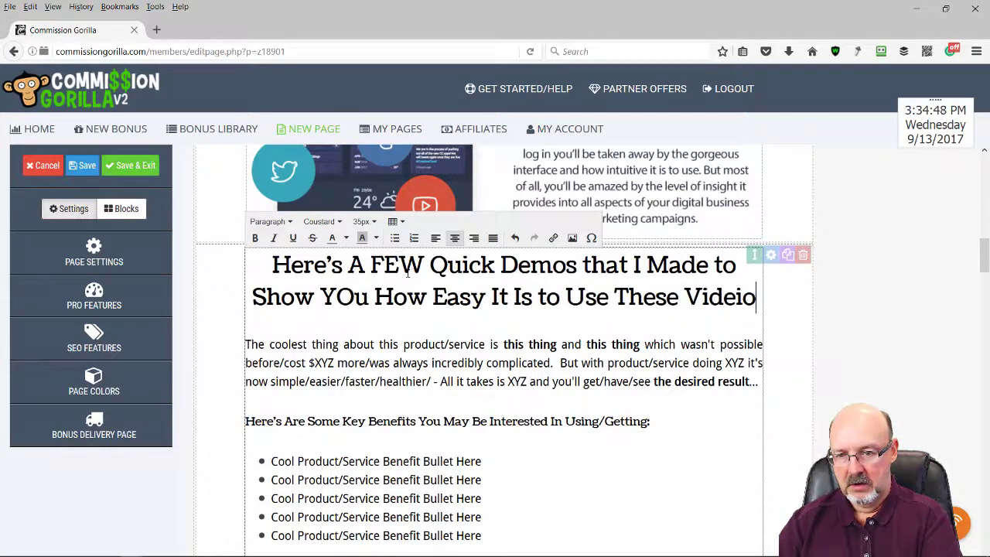
key("BackSpace")
key("BackSpace")
Delete the placeholder product paragraphs and benefit bullets under the demos heading
type("os")
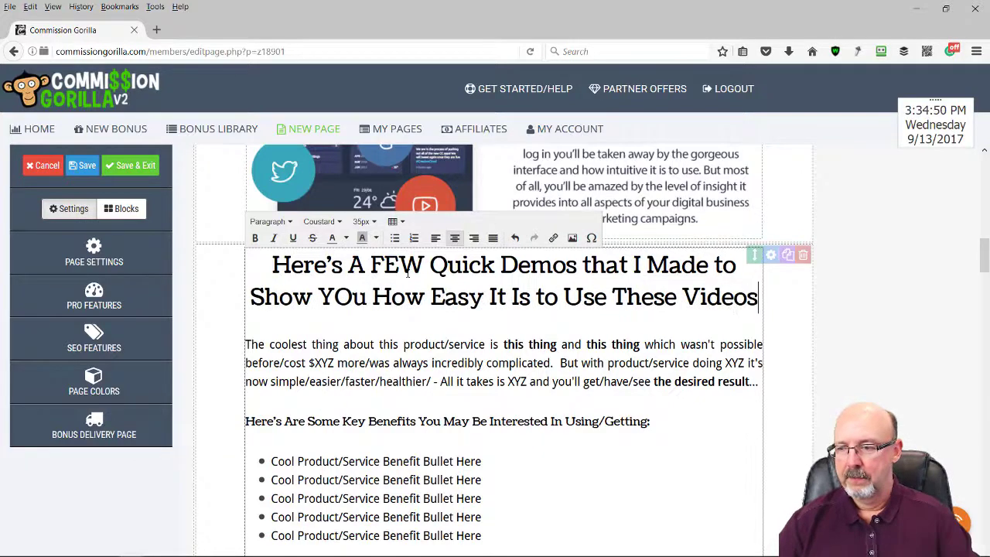
scroll(369, 442, "down", 3)
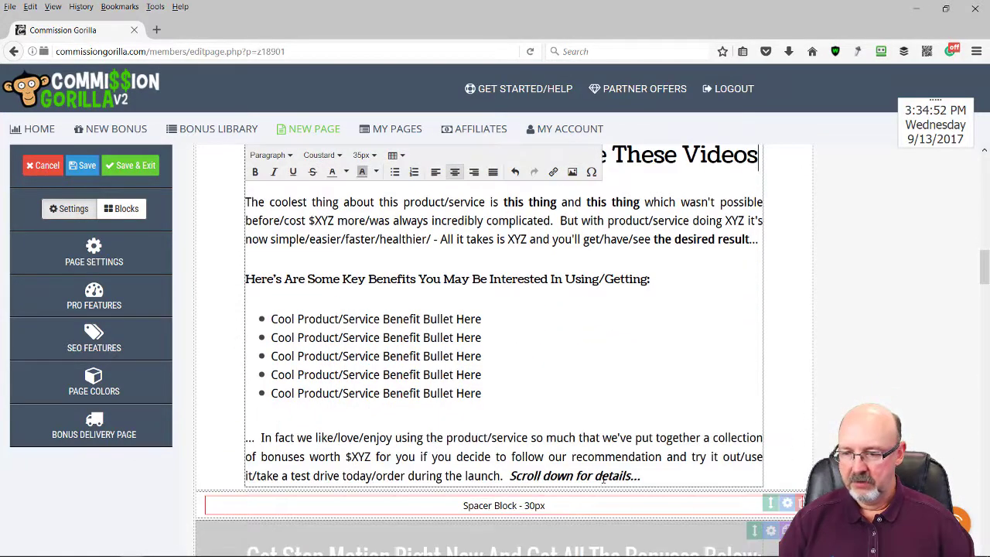
left_click_drag(636, 475, 235, 187)
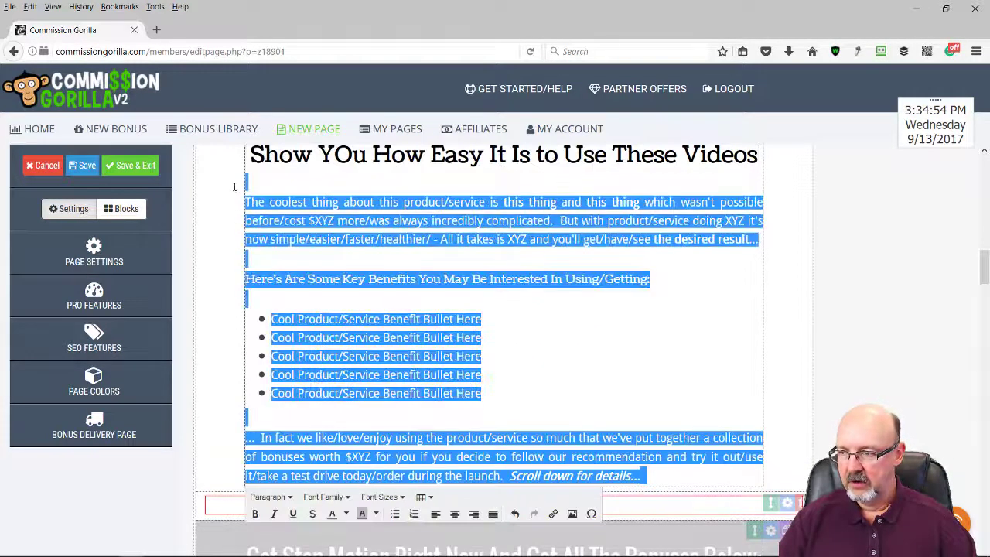
key("Delete")
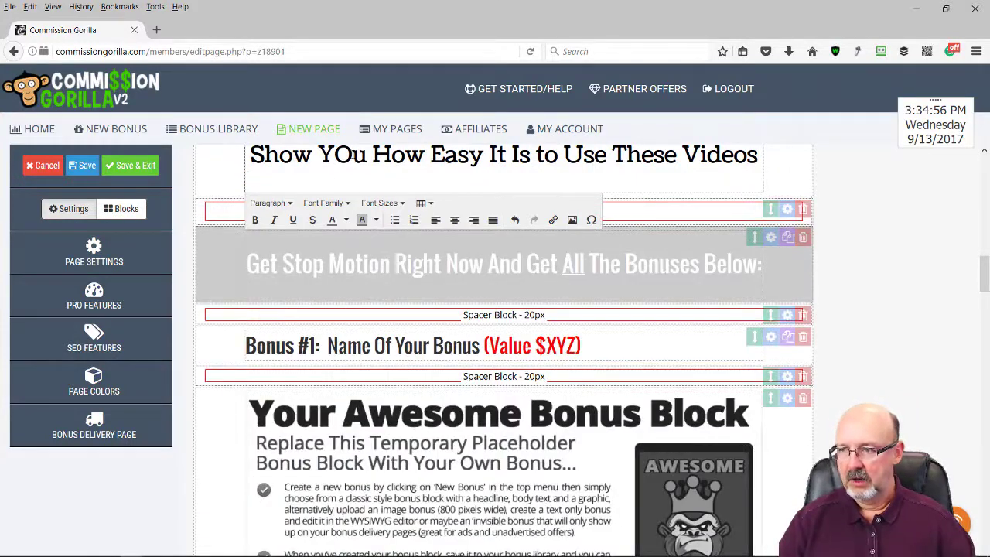
Correct 'YOu' to 'You' in the demos heading and remove its empty last line
left_click(353, 155)
key("BackSpace")
type("o")
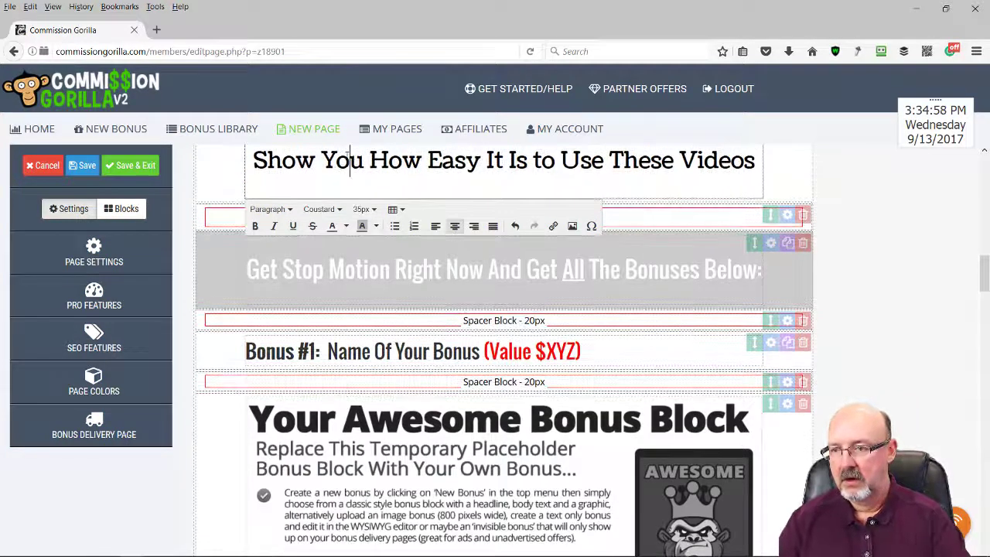
scroll(602, 186, "up", 2)
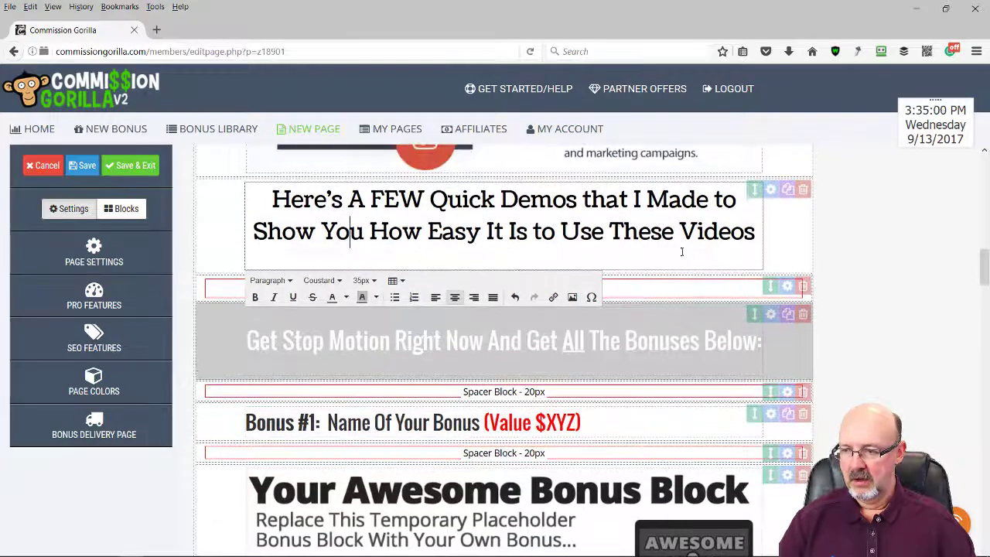
left_click(741, 248)
key("BackSpace")
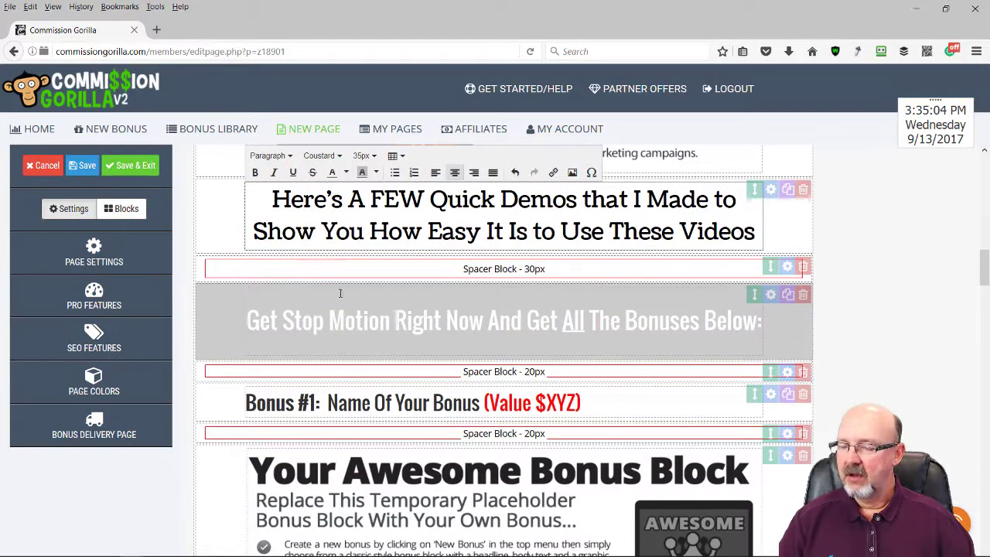
Add 20px spacers above the Get Stop Motion and bonuses headings, plus a video block under the demos heading
left_click(120, 211)
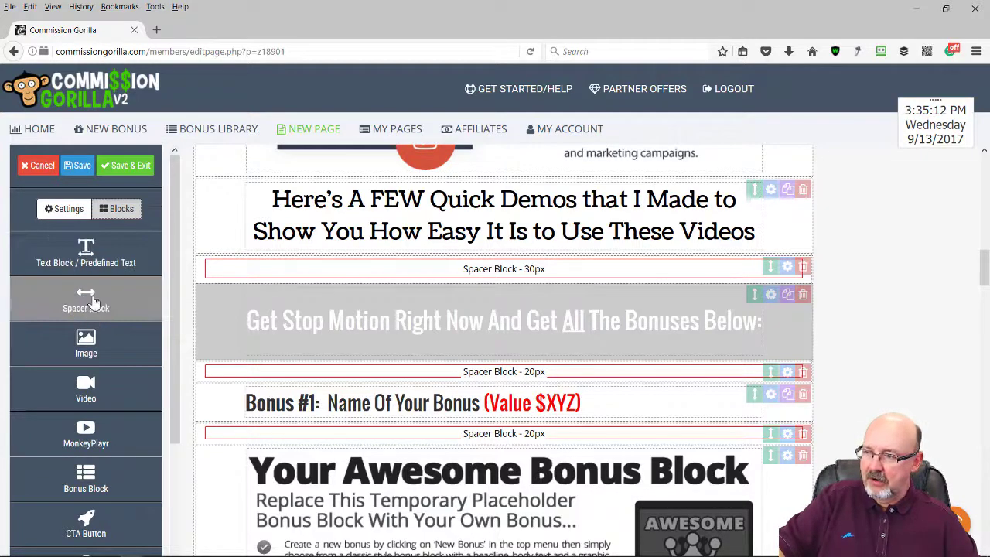
left_click_drag(279, 315, 214, 325)
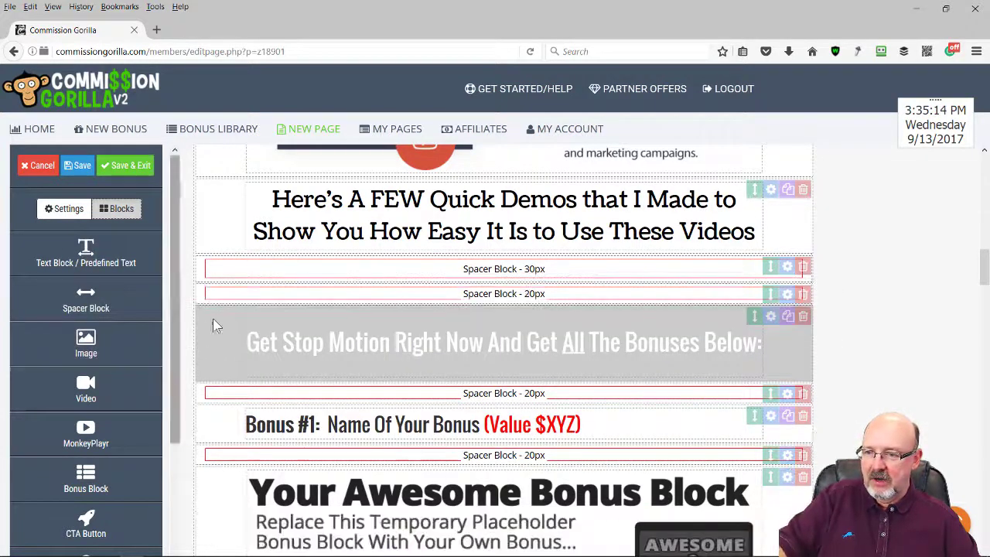
left_click_drag(94, 308, 376, 325)
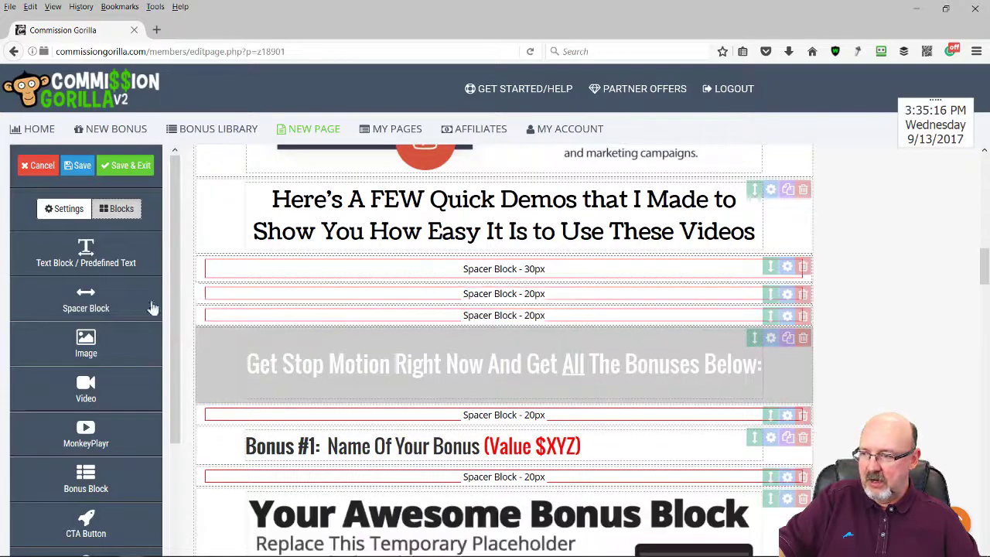
left_click_drag(160, 312, 341, 308)
left_click_drag(98, 309, 369, 323)
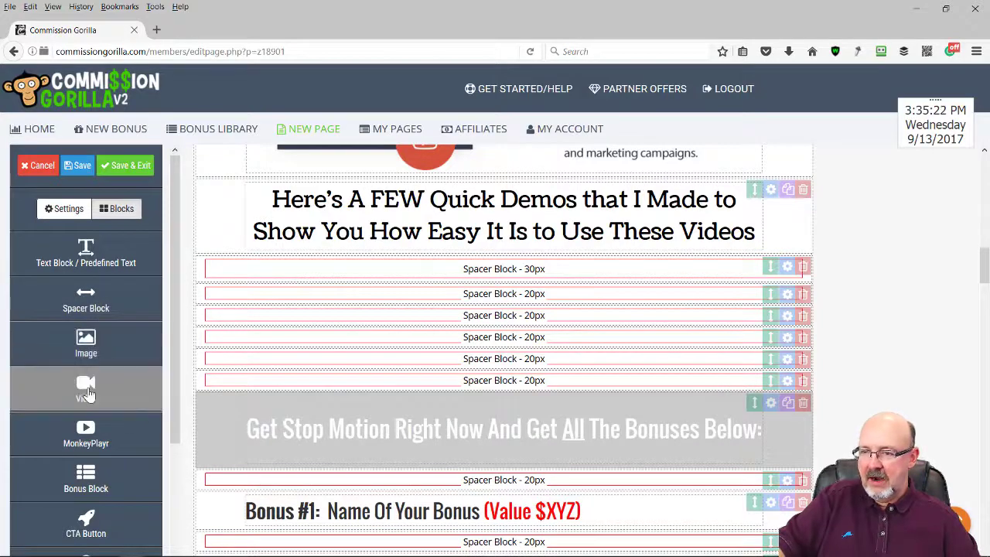
left_click_drag(85, 384, 318, 309)
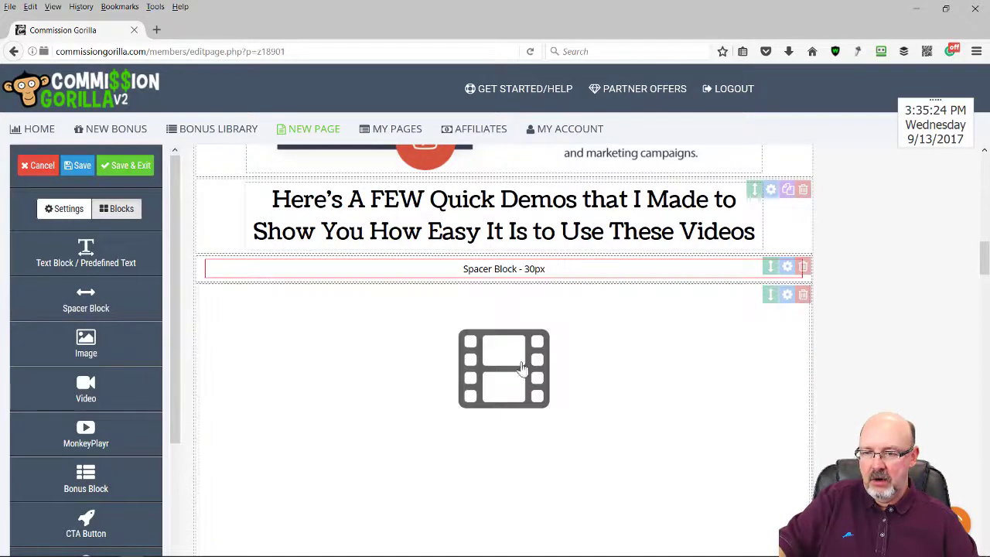
Embed the first Vimeo demo video, 'Snappy Salads', by pasting its iframe code
left_click(787, 294)
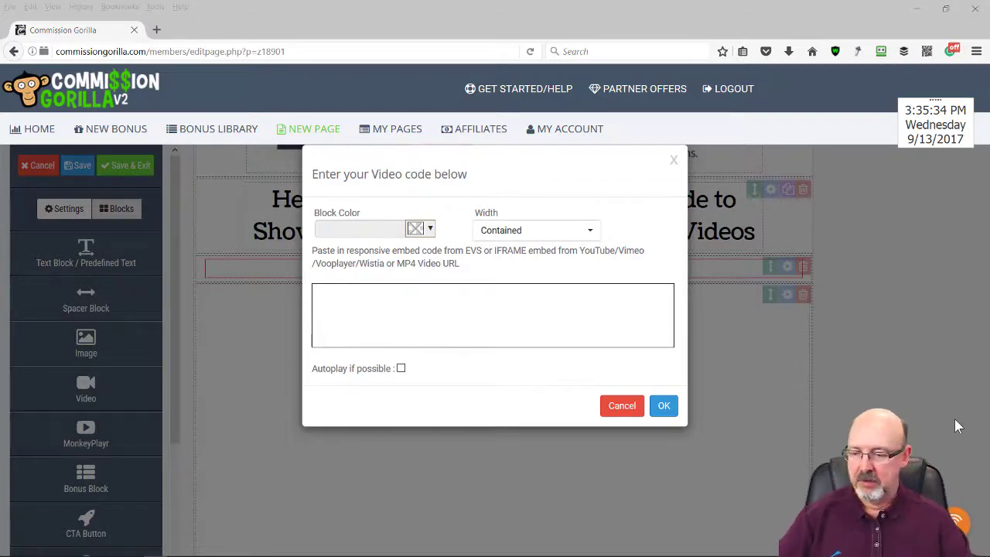
left_click(338, 290)
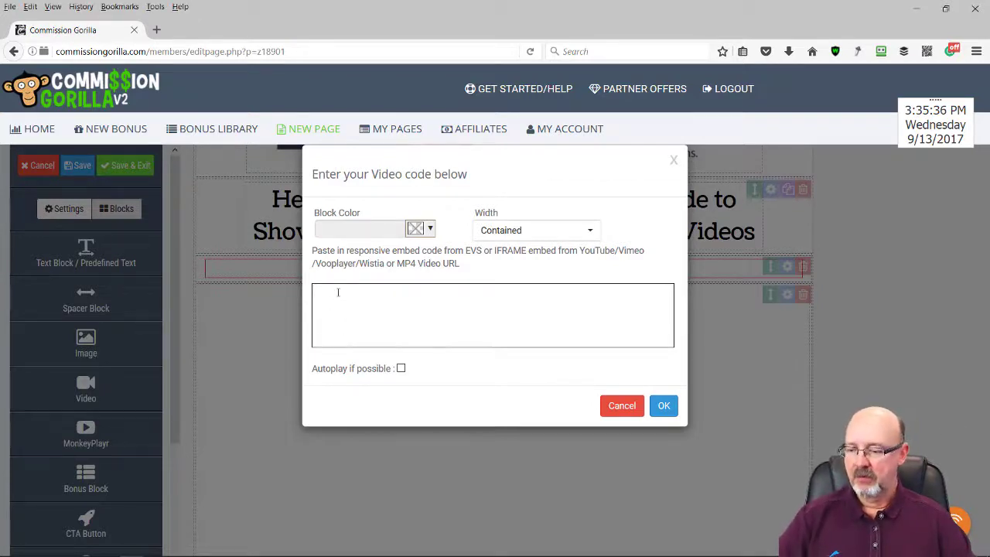
type("<iframe src=\"https://player.vimeo.com/video/233394132?title=0&byline=0&portrait=0\" width=\"854\" height=\"480\" frameborder=\"0\" webkitallowfullscreen mozallowfullscreen allowfullscreen></iframe>")
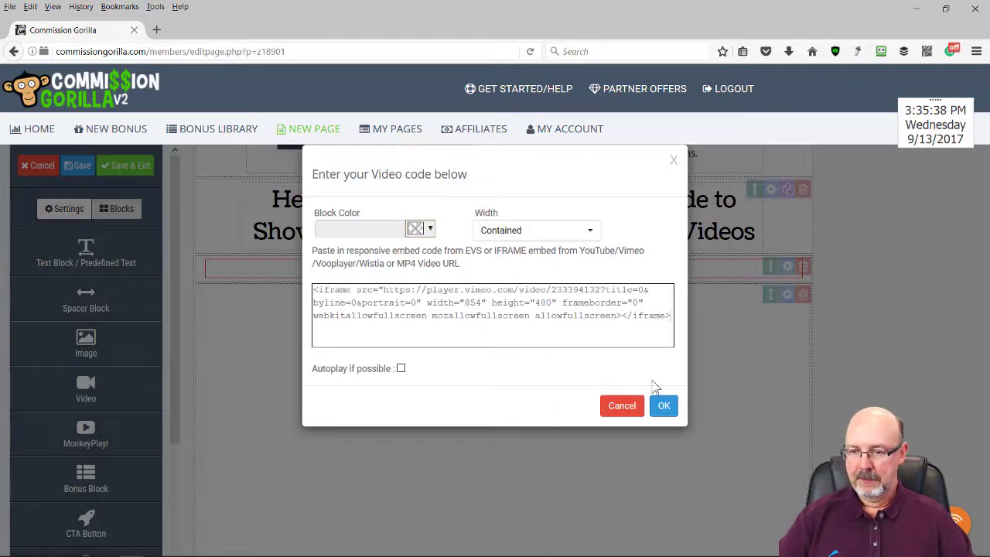
left_click(663, 407)
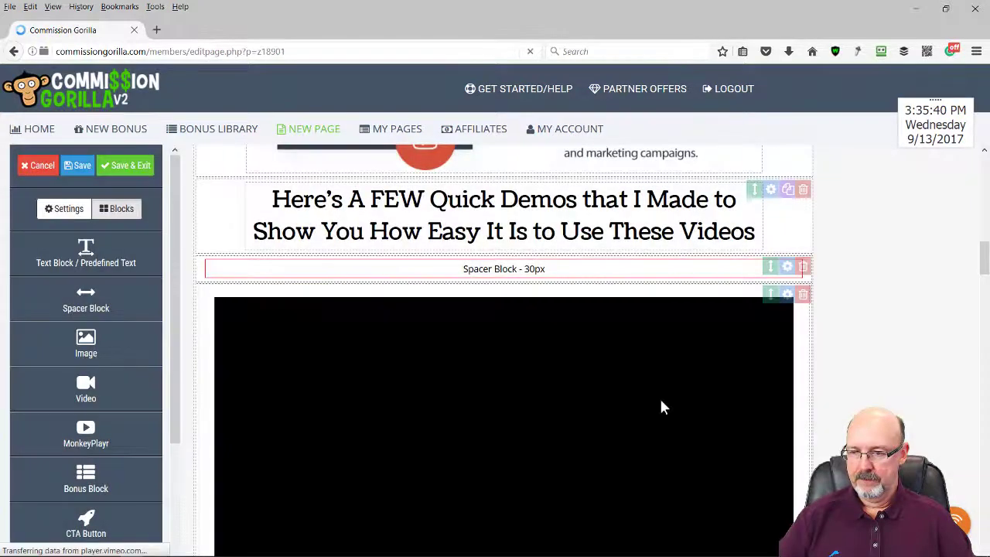
Add a second empty video block below the first demo video
scroll(659, 396, "down", 5)
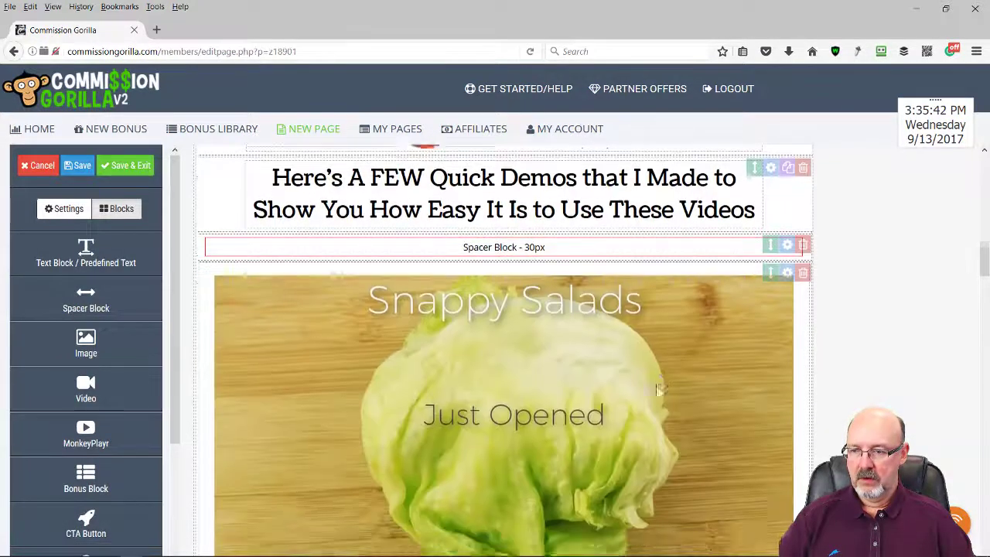
scroll(556, 404, "down", 5)
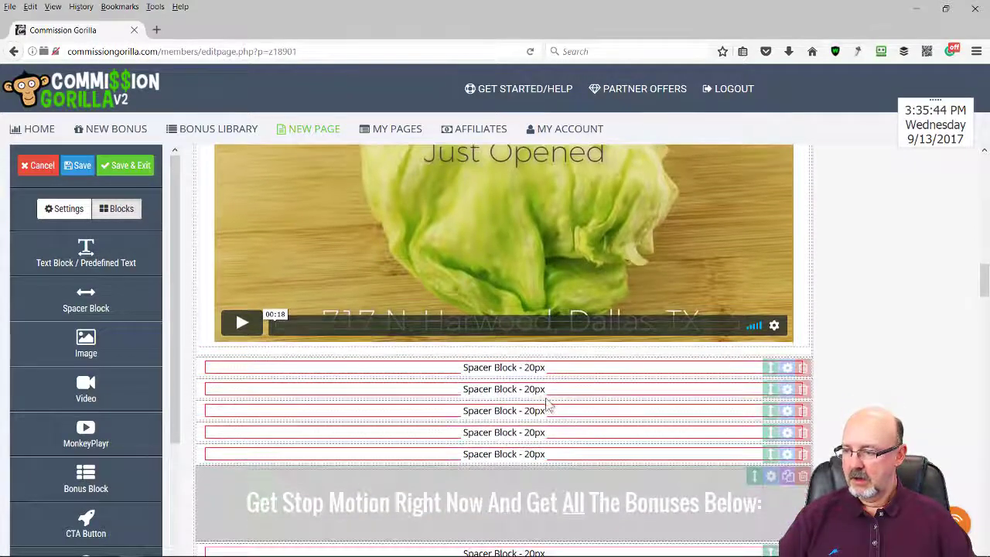
scroll(546, 401, "up", 12)
scroll(545, 400, "down", 8)
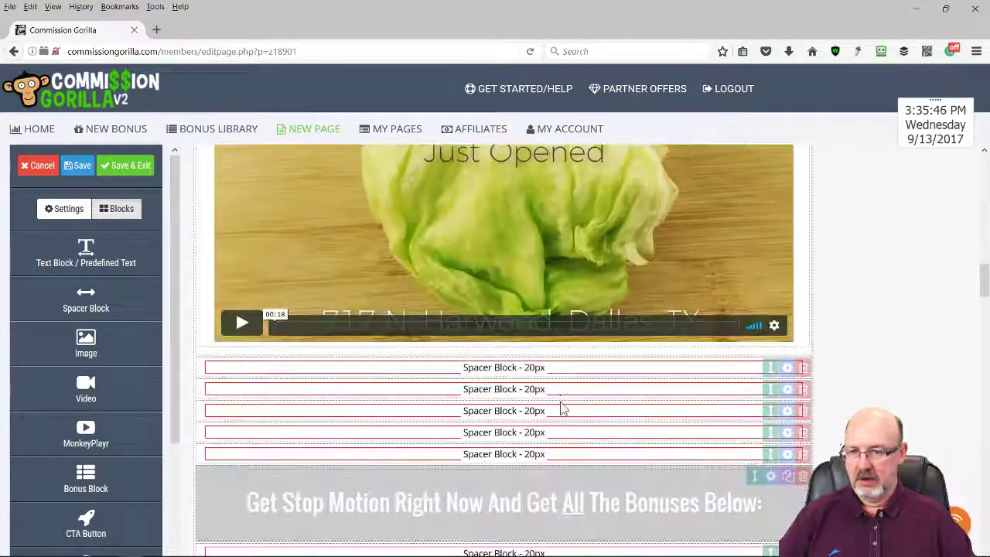
left_click_drag(92, 371, 347, 402)
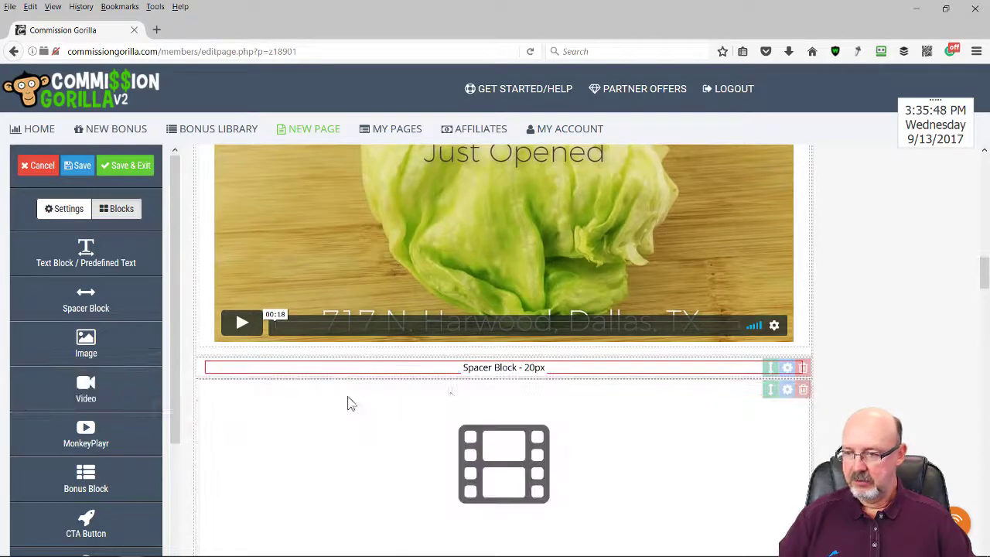
Paste the second Vimeo iframe embed code into the new video block and confirm
left_click(787, 390)
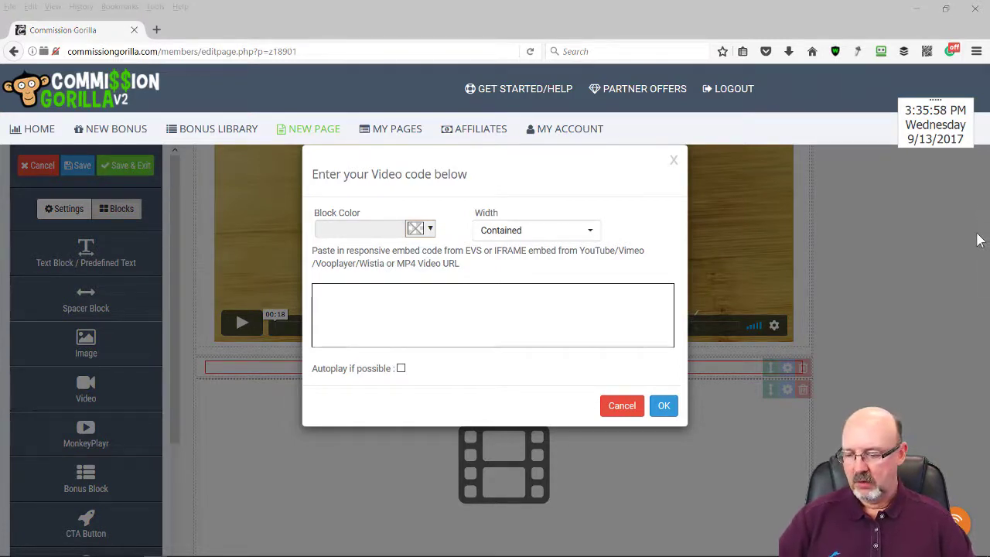
left_click(387, 294)
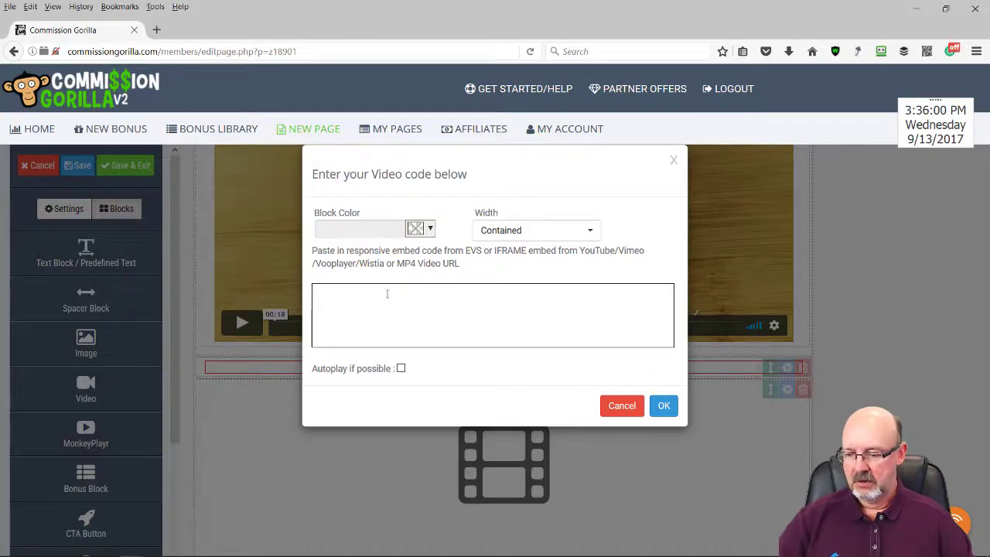
type("<iframe src=\"https://player.vimeo.com/video/233520709?title=0&byline=0&portrait=0\" width=\"854\" height=\"480\" frameborder=\"0\" webkitallowfullscreen mozallowfullscreen allowfullscreen></iframe>")
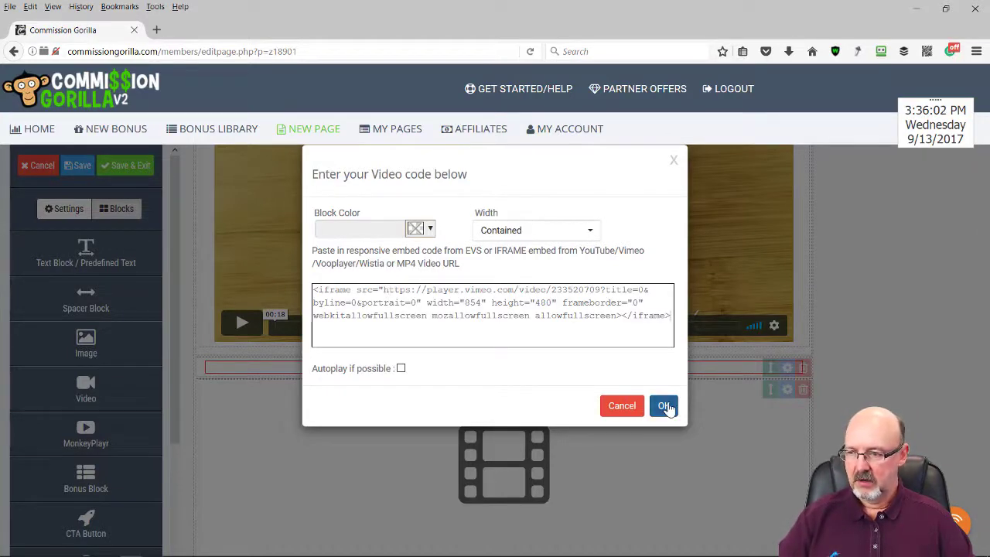
left_click(666, 407)
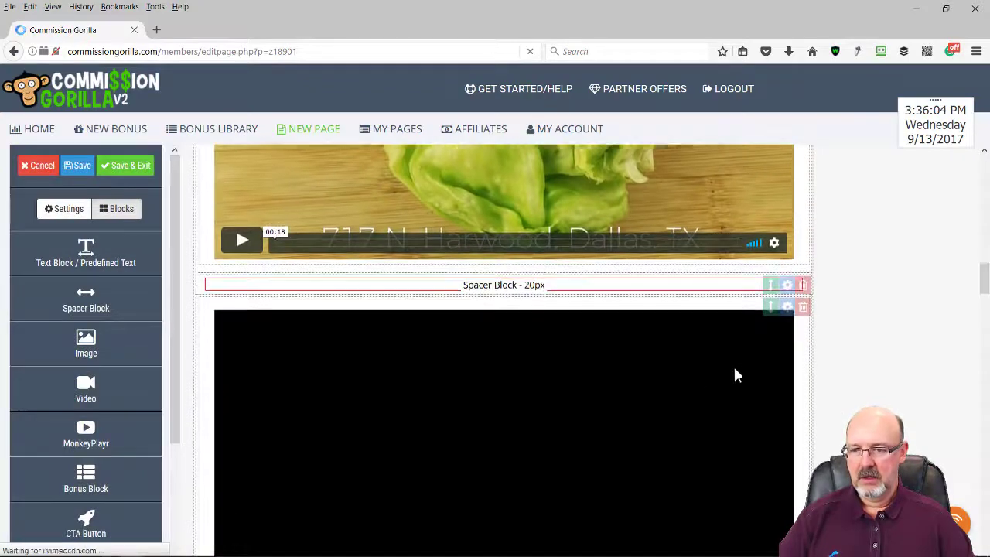
scroll(766, 352, "down", 3)
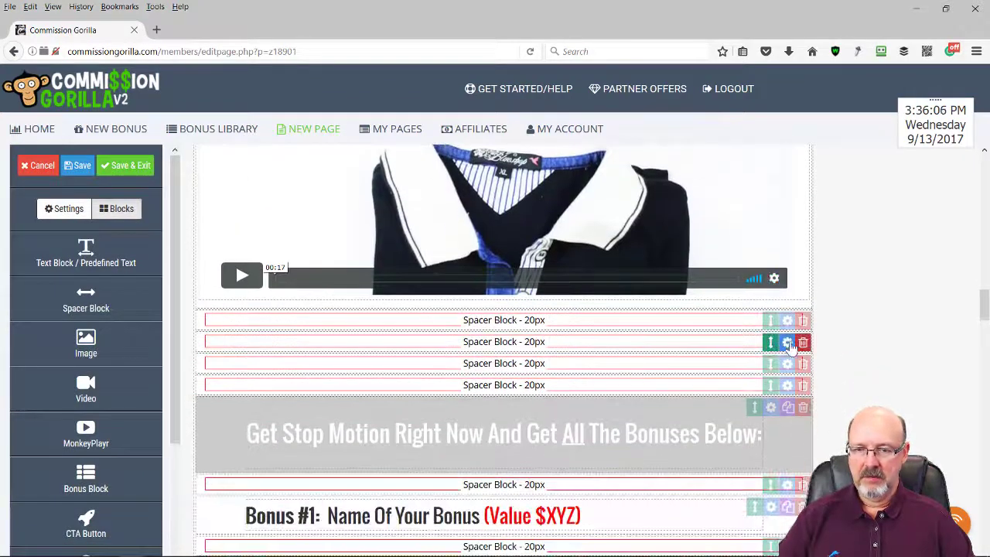
Delete two spare spacers and set the spacer under the laundry video to 40px
left_click(803, 322)
left_click(635, 317)
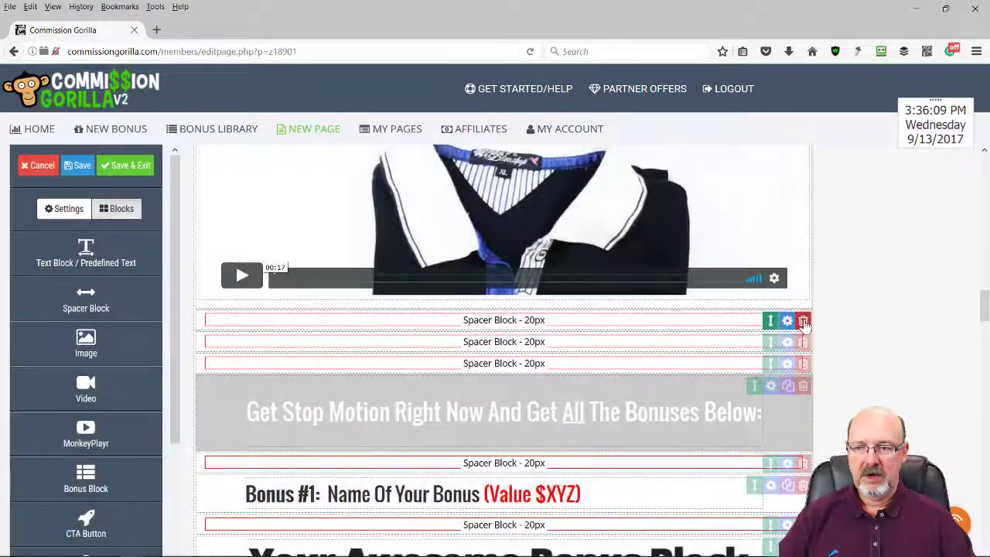
left_click(802, 321)
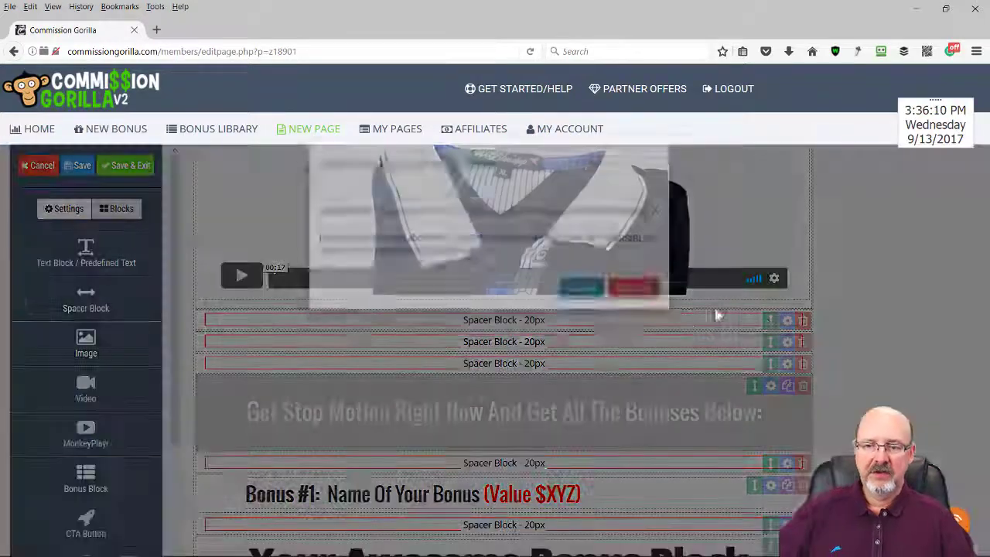
key("Return")
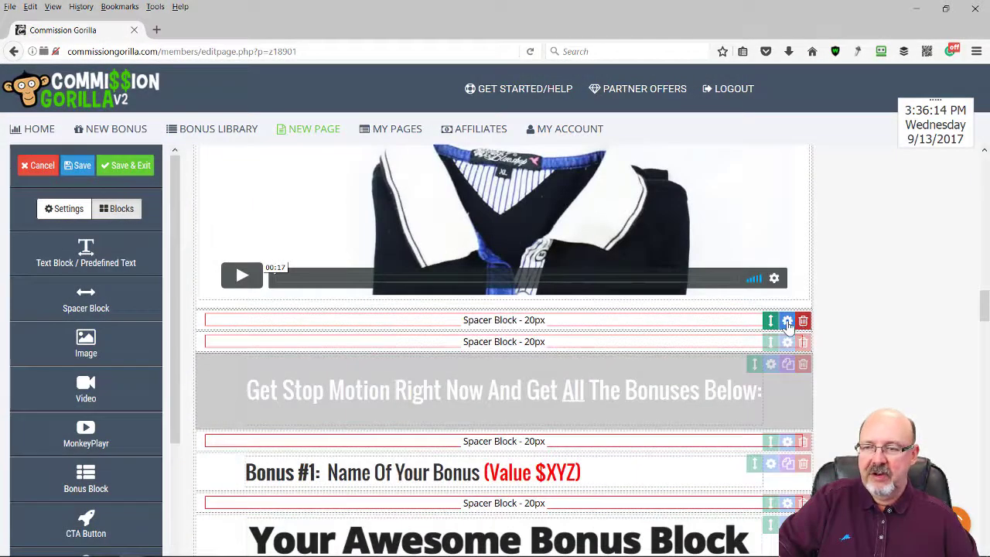
left_click(787, 321)
double_click(496, 248)
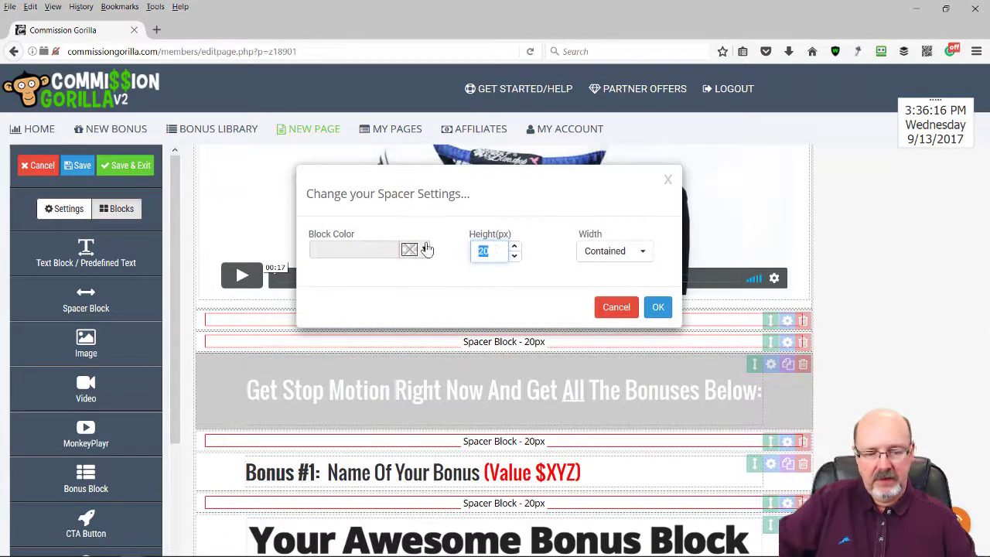
type("40")
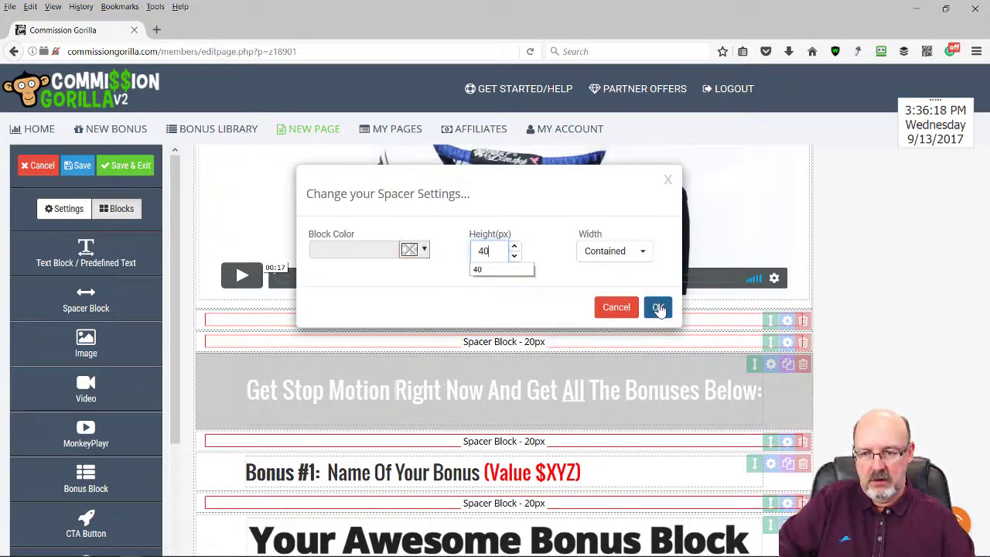
left_click(657, 307)
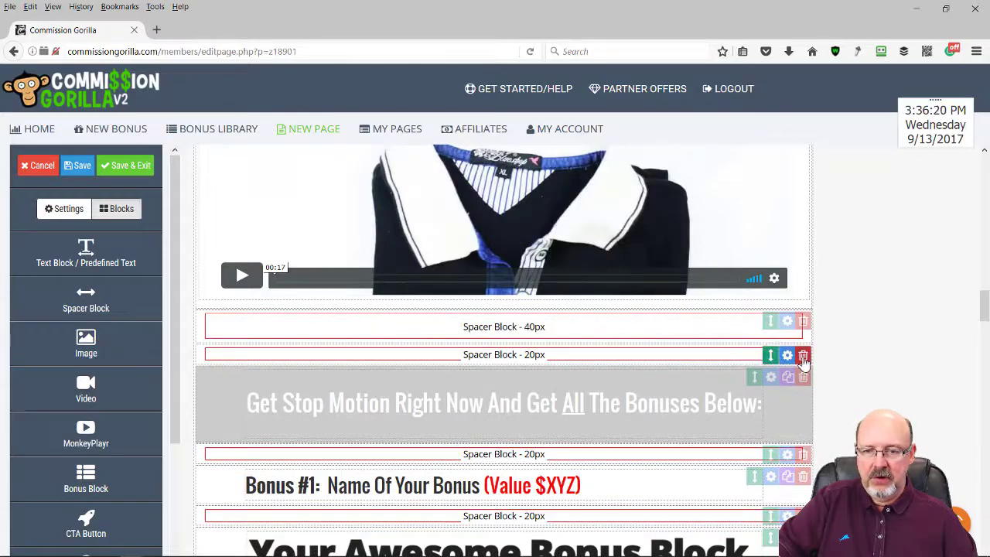
Remove the second 20px spacer and the Dummy Product Shot block
left_click(804, 355)
left_click(649, 325)
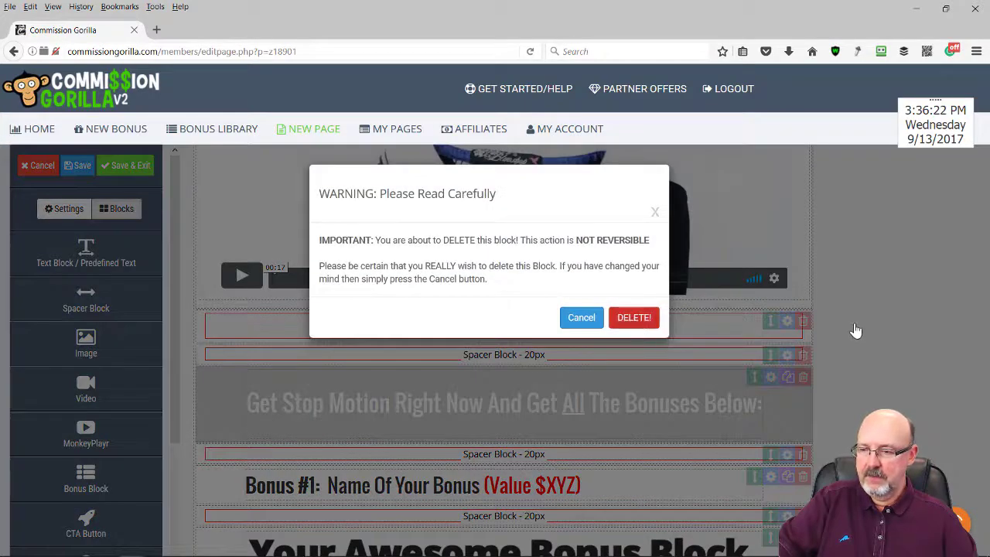
scroll(855, 329, "up", 8)
scroll(869, 301, "up", 8)
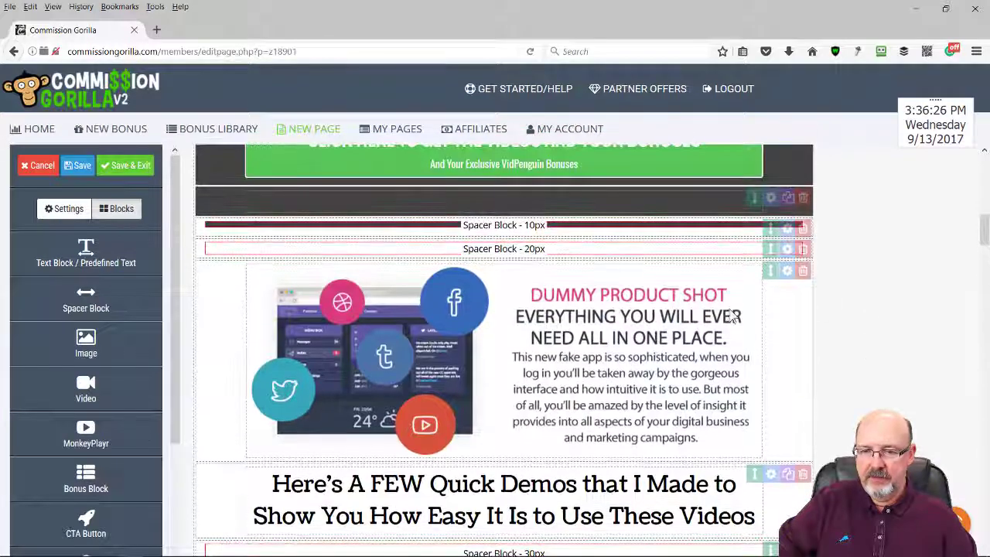
left_click(803, 271)
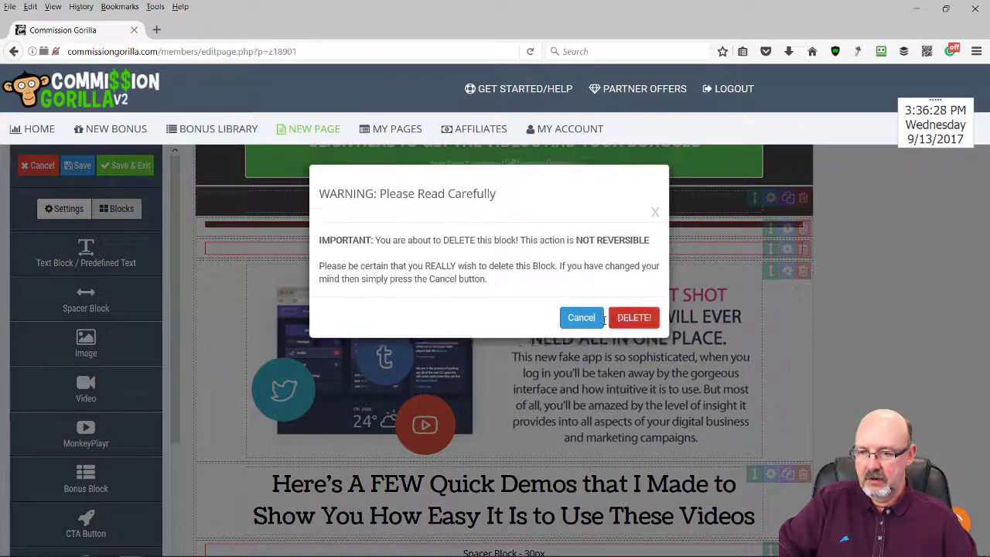
left_click(639, 317)
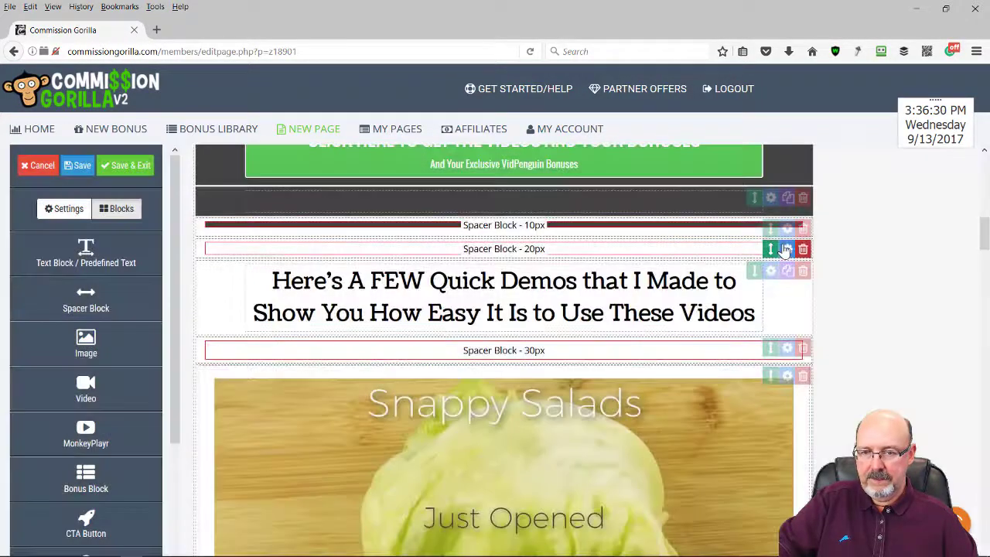
Change the spacer above the demos headline from 20px to 30px
left_click(786, 249)
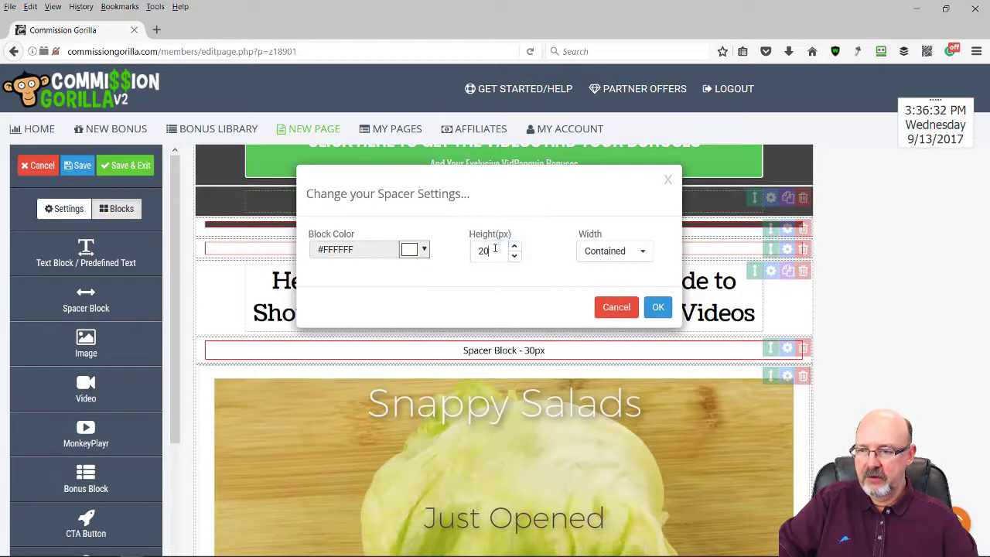
left_click_drag(498, 248, 428, 234)
type("30")
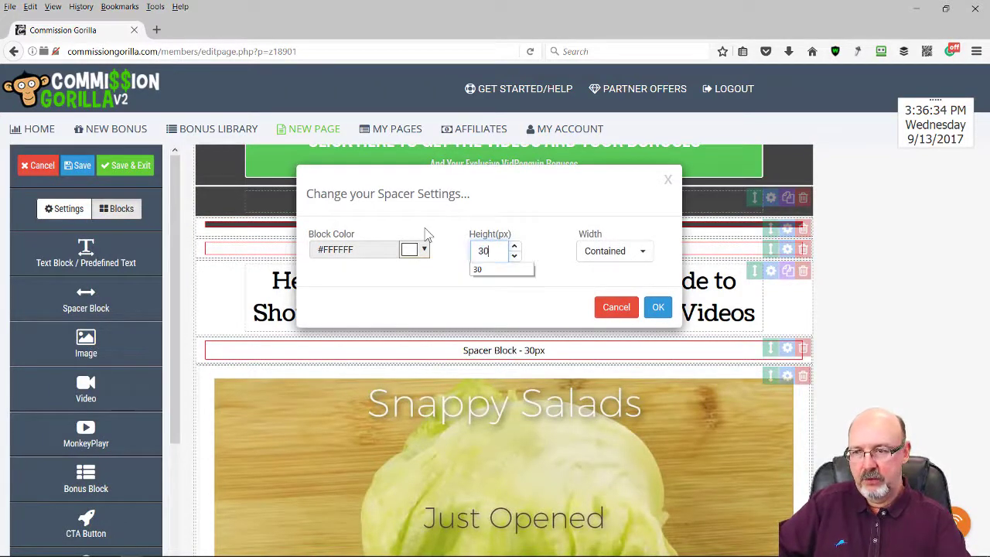
left_click(658, 307)
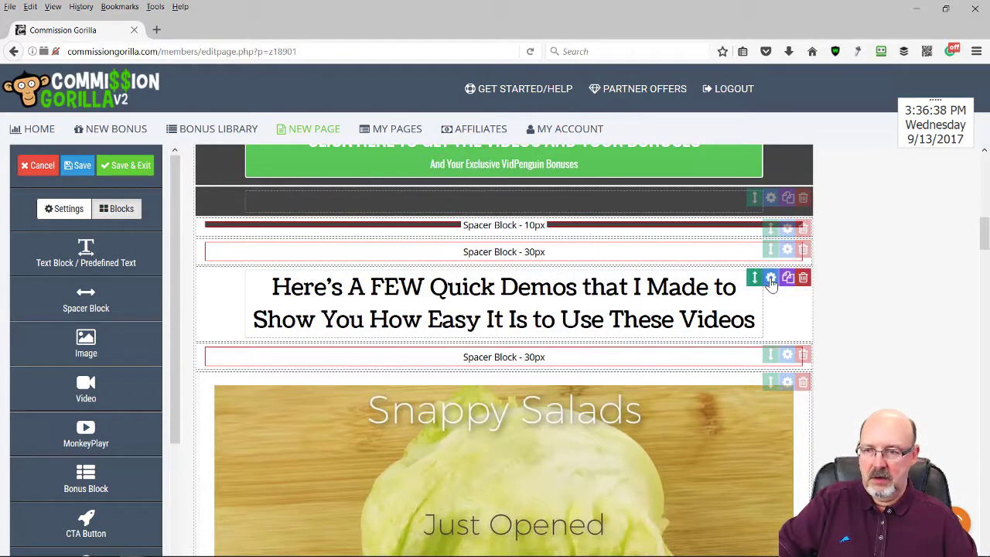
Replace 'FEW' in the demos headline with 'Couple of'
left_click(379, 287)
left_click_drag(371, 287, 417, 289)
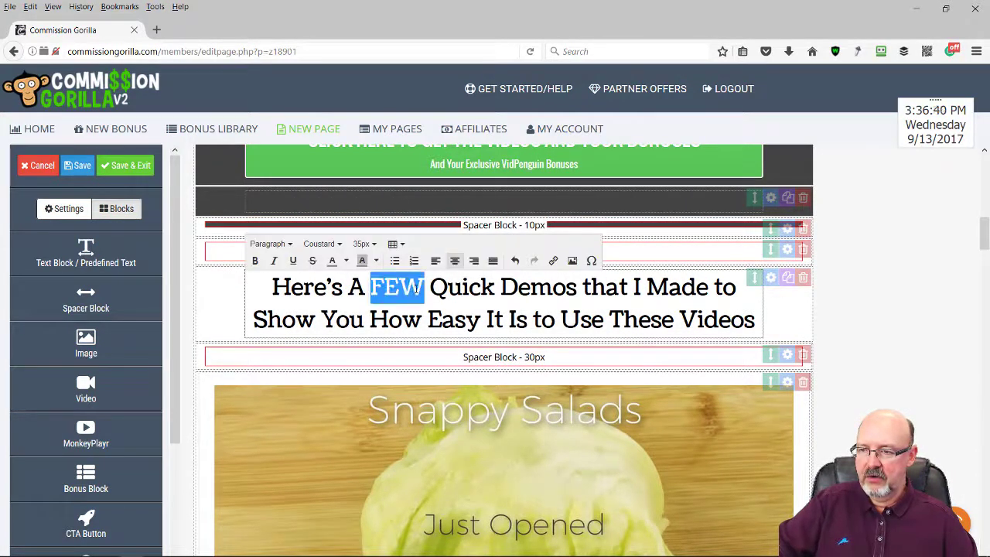
type("Coup")
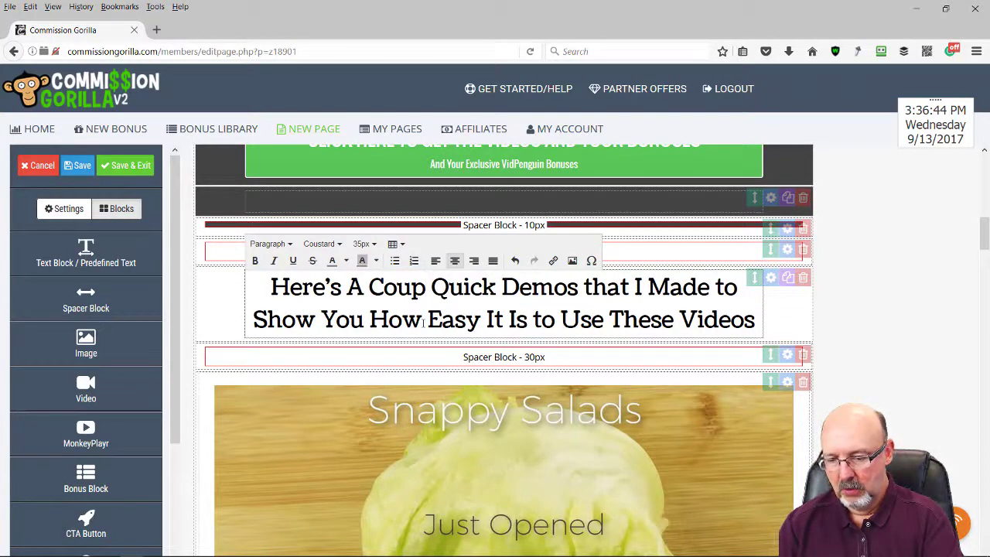
type("le of")
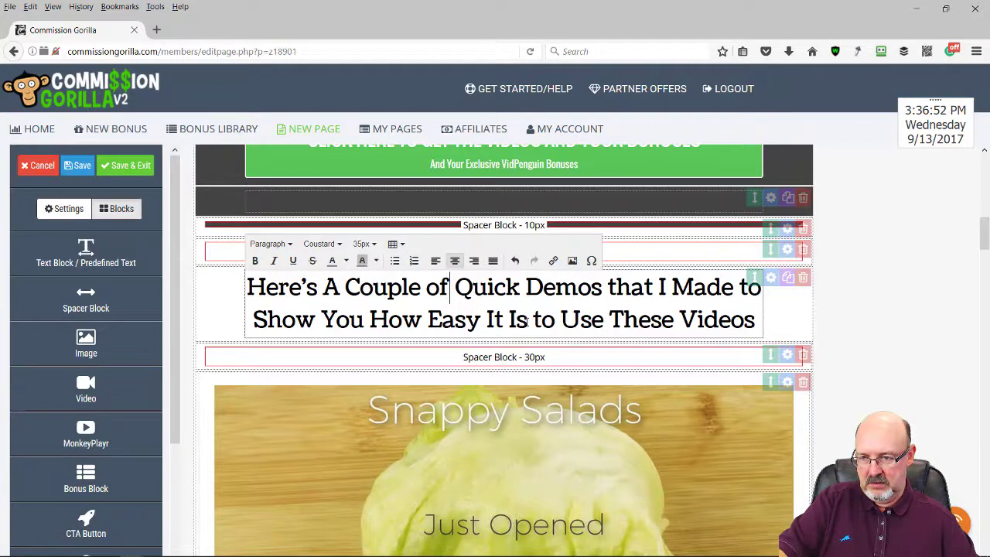
Replace the headline ending 'It Is to Use These Videos' with 'They Are To Use'
left_click_drag(532, 321, 762, 324)
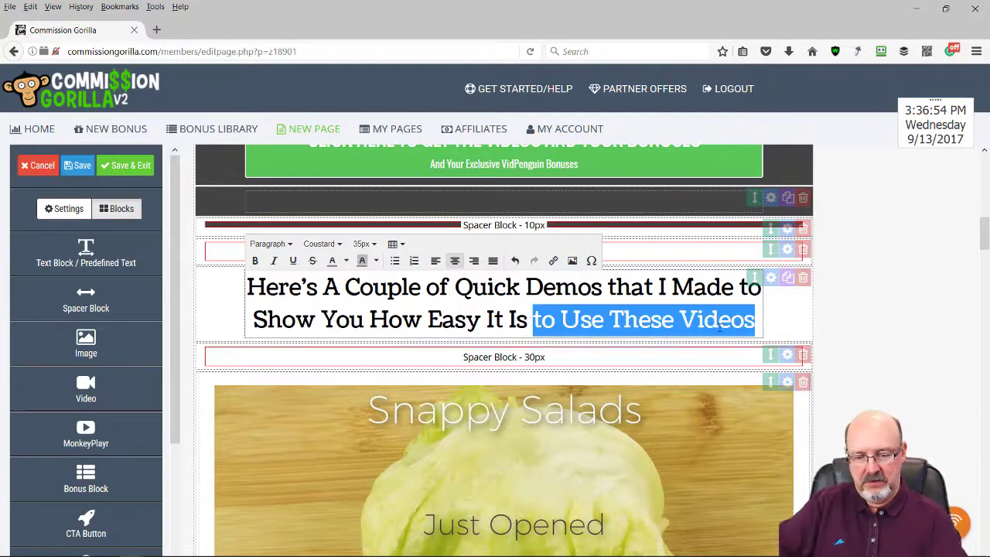
key("BackSpace")
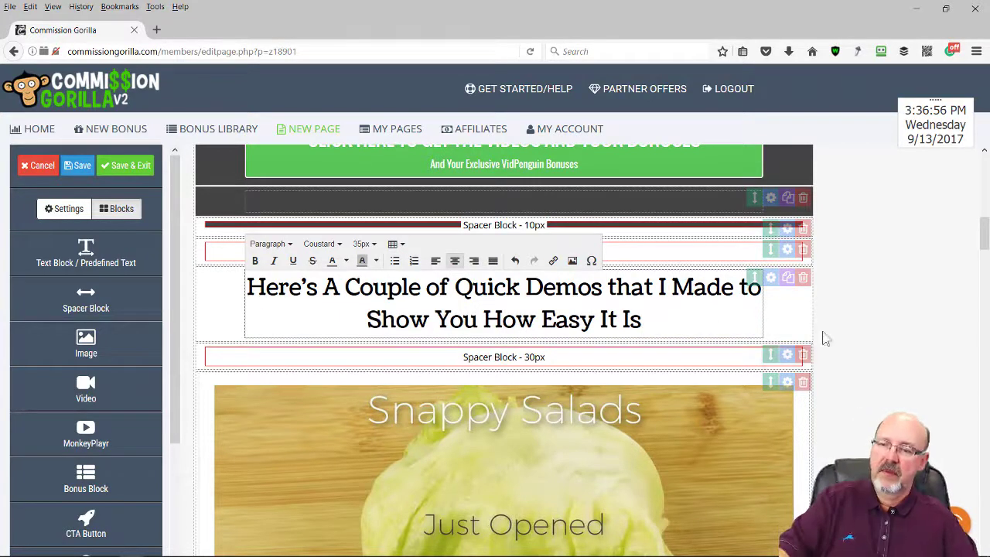
key("BackSpace")
key("BackSpace")
key("BackSpace")
key("BackSpace")
key("BackSpace")
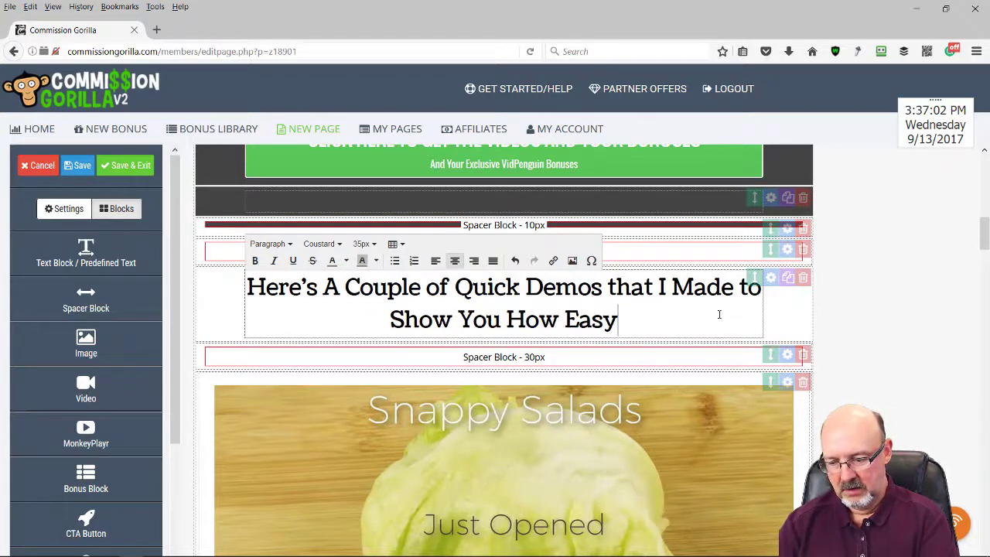
type("They Are")
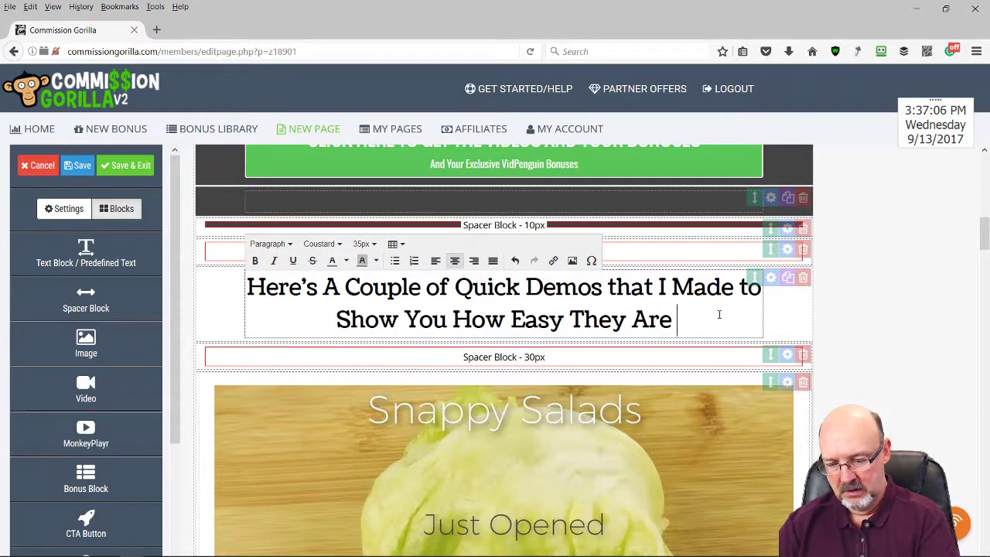
type(" To Use")
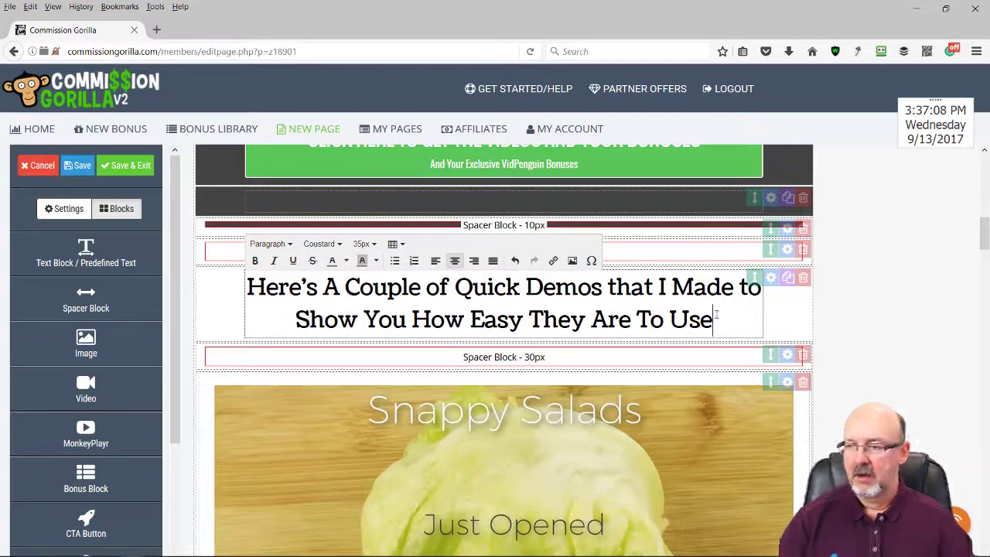
left_click(951, 254)
scroll(950, 308, "down", 6)
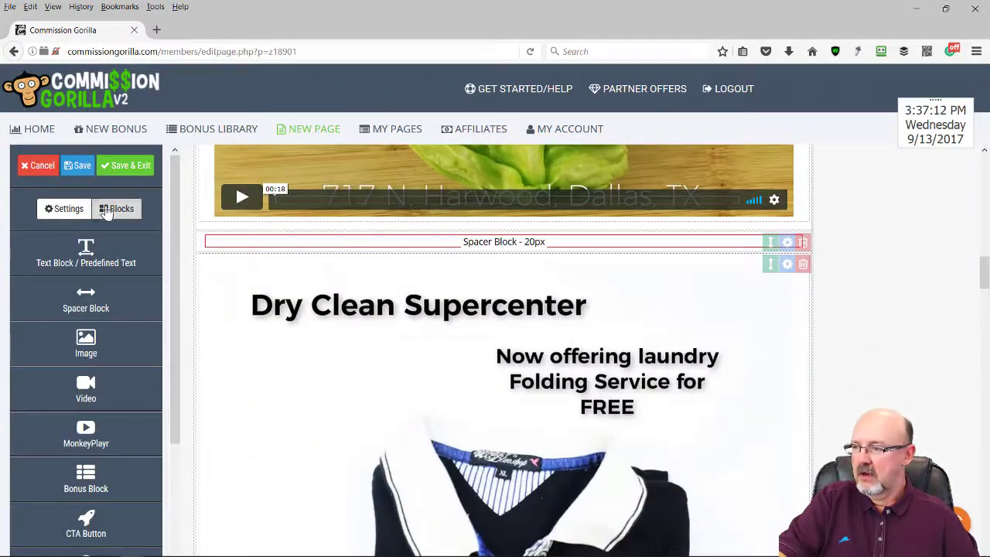
Save the bonus page, then play and pause the review video on the reloaded page
left_click(80, 166)
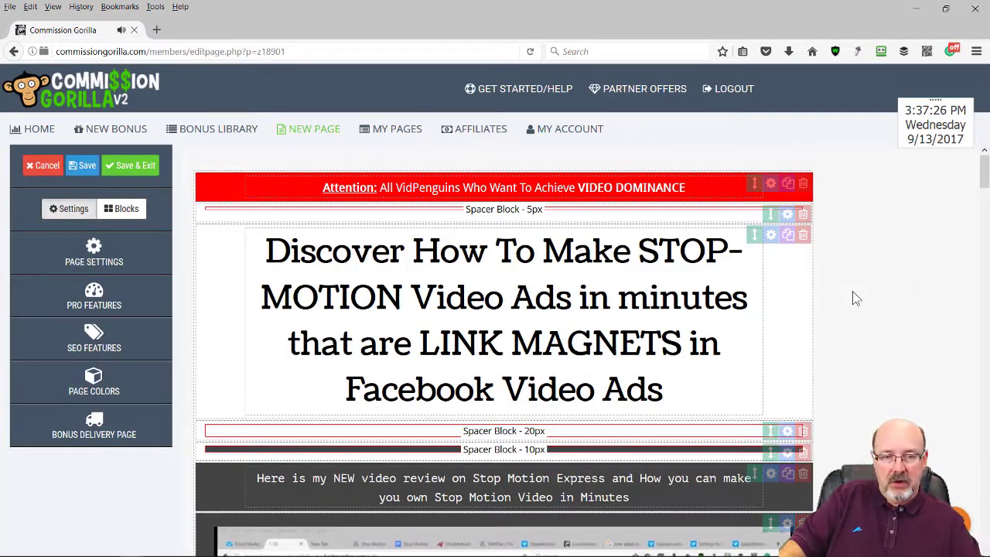
scroll(684, 331, "down", 5)
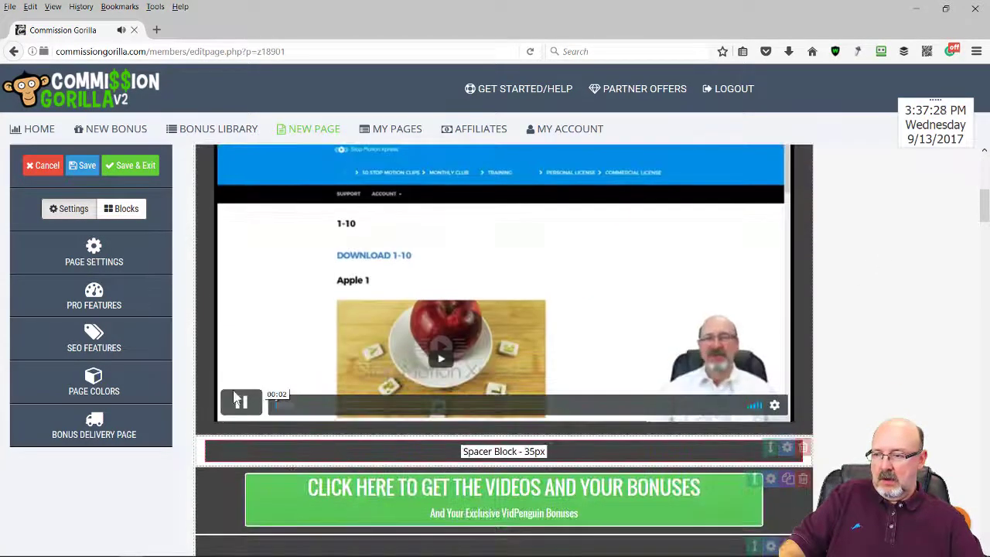
left_click(615, 352)
scroll(828, 358, "down", 4)
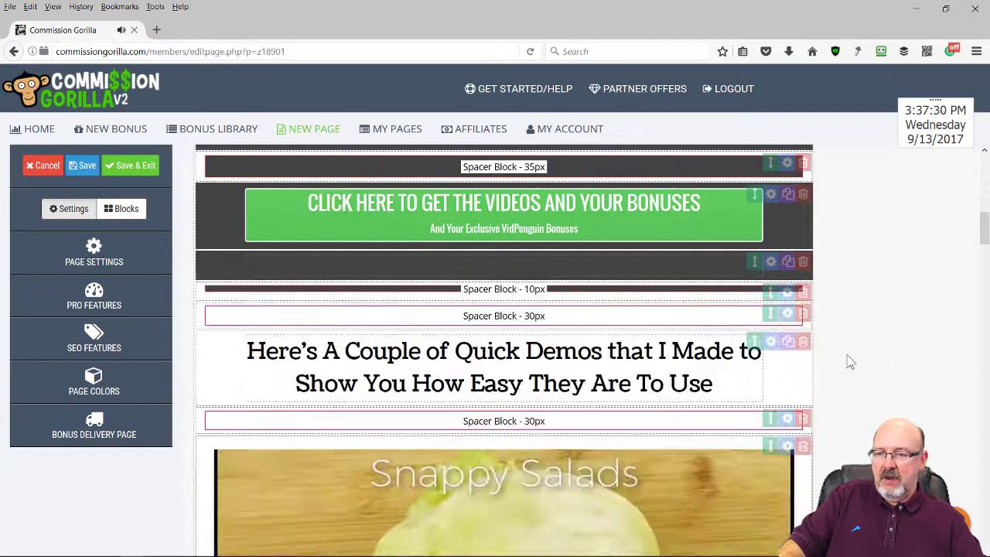
scroll(821, 355, "up", 2)
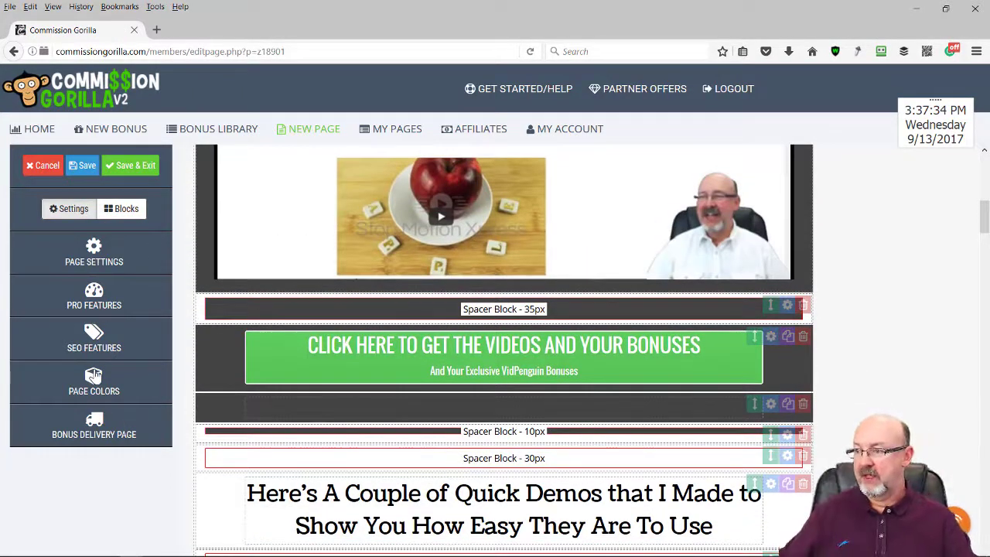
Insert a Review Block from the Power Ups blocks and open its settings
left_click(124, 212)
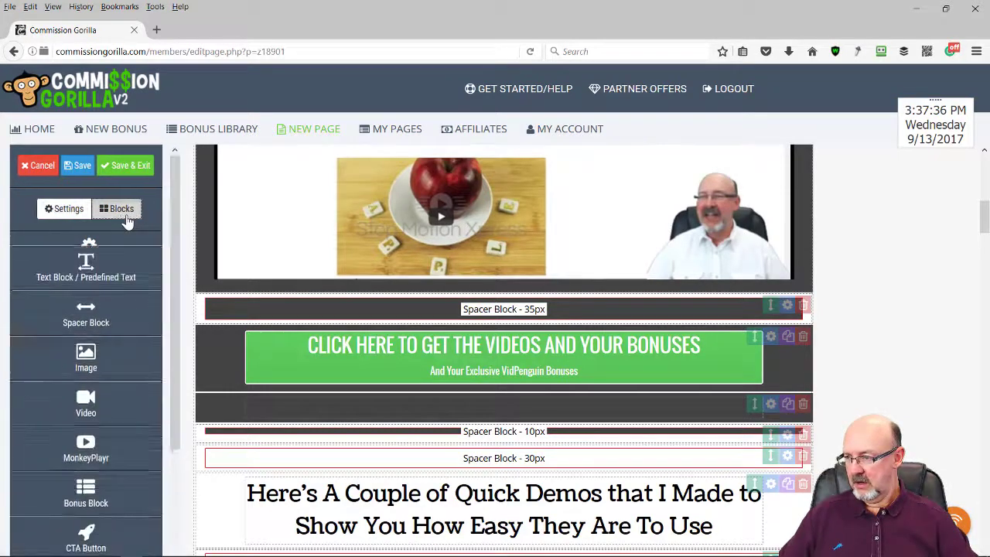
scroll(116, 378, "down", 1)
scroll(120, 379, "down", 1)
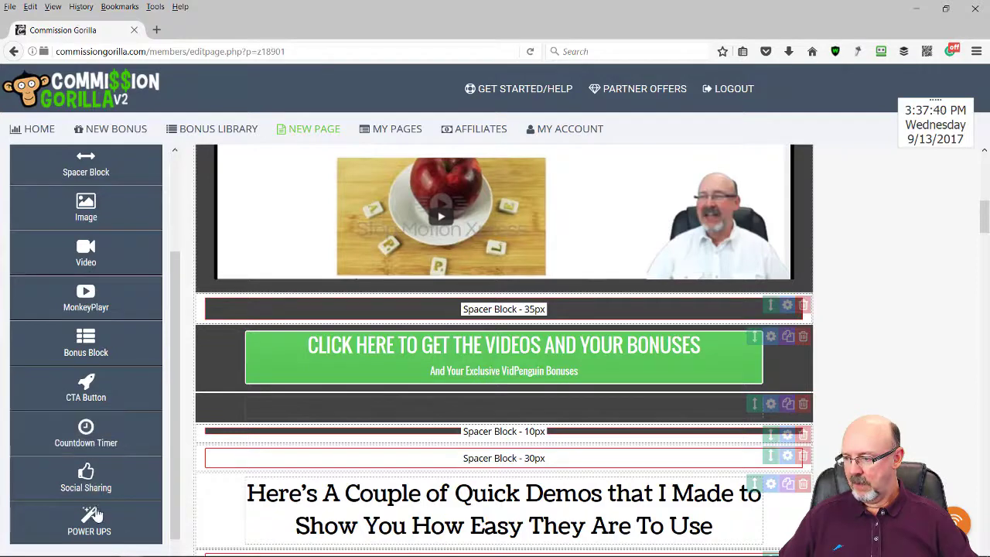
scroll(93, 480, "down", 1)
left_click(91, 469)
scroll(126, 460, "down", 1)
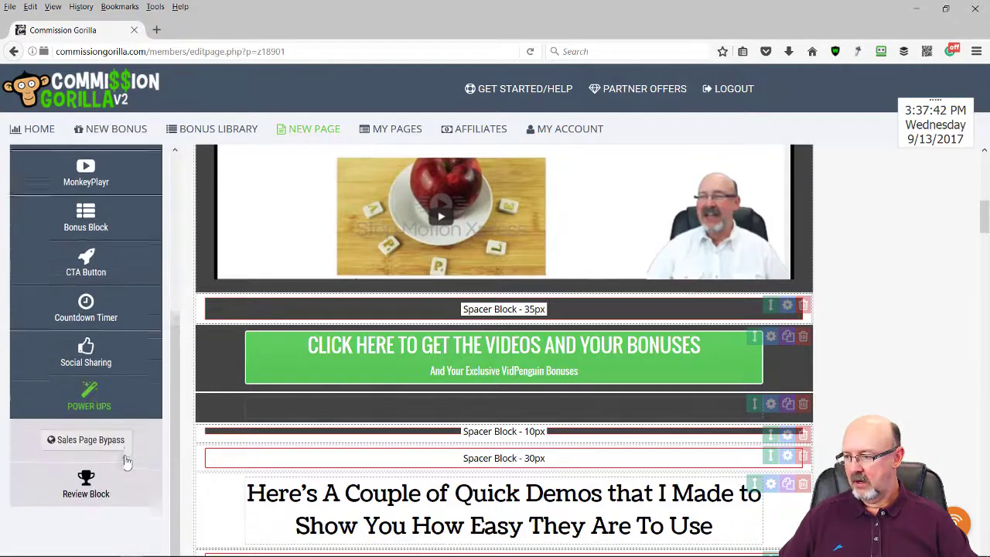
left_click_drag(89, 424, 324, 371)
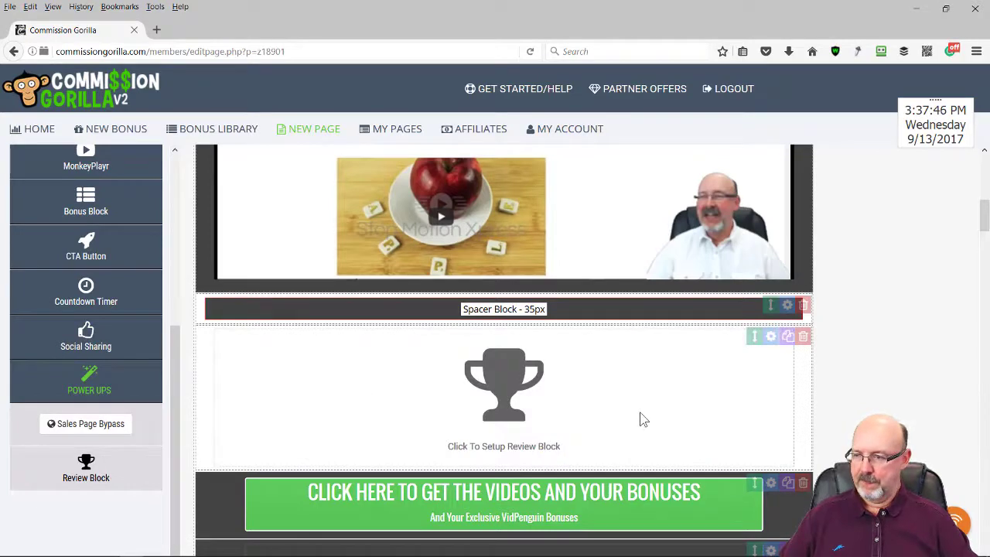
left_click(770, 336)
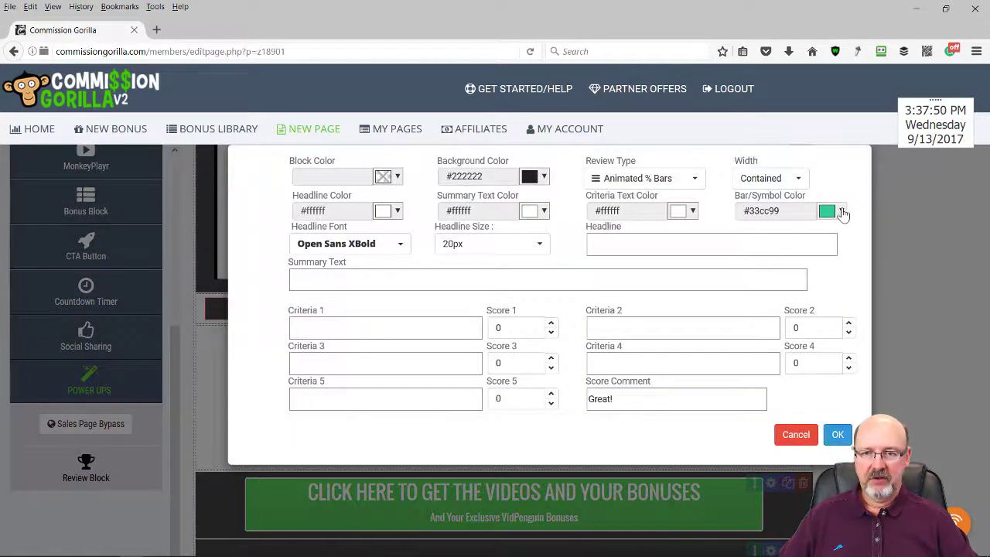
Make the review bars green, enter the headline 'Stop Motion Express Quick Review', and add Uniqueness Factor as the fifth criterion
left_click(843, 212)
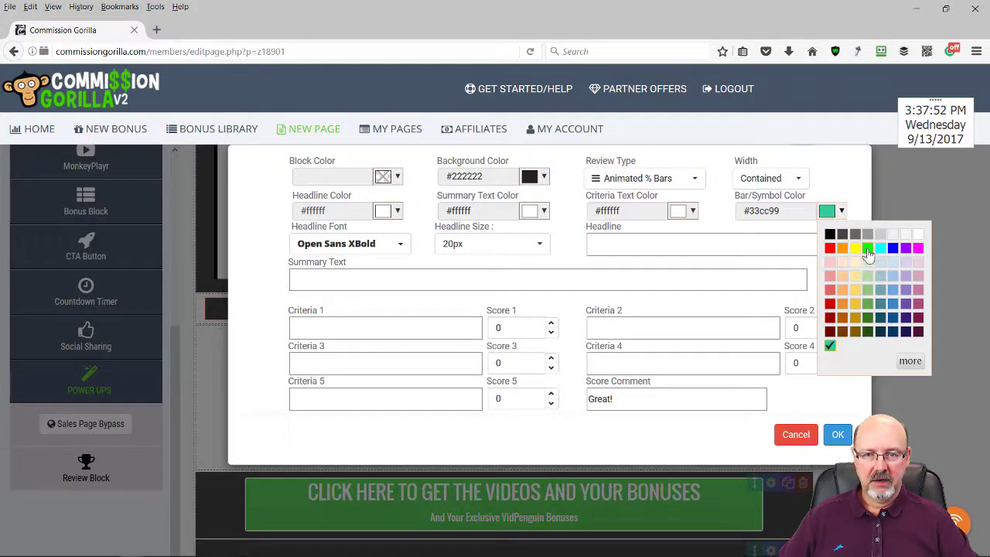
left_click(868, 248)
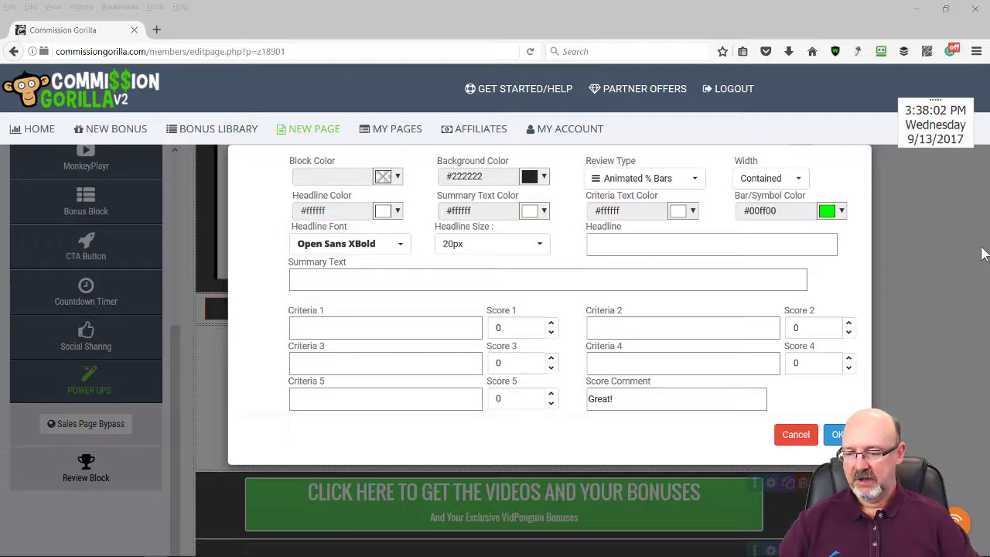
left_click(604, 245)
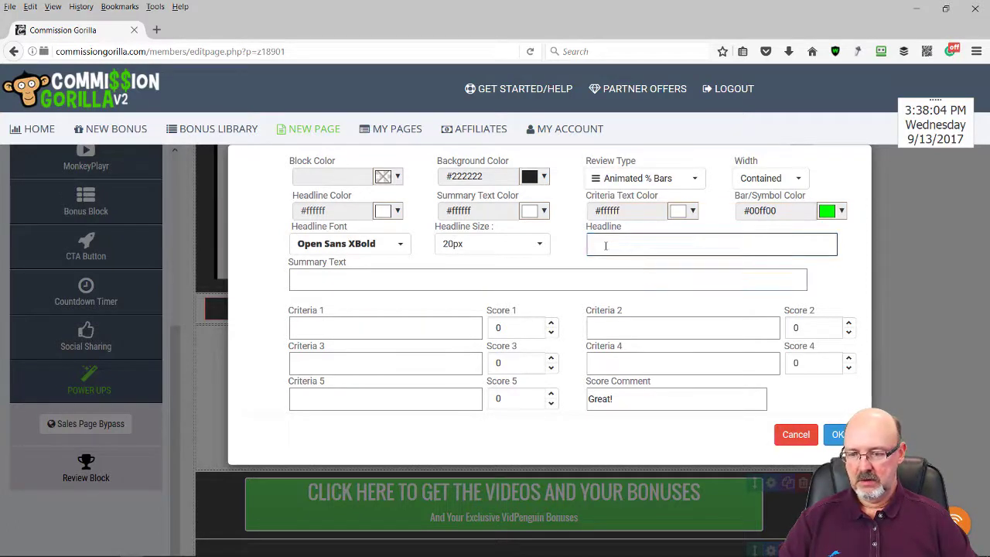
type("Stop Motion Express Quick Review")
key("Down")
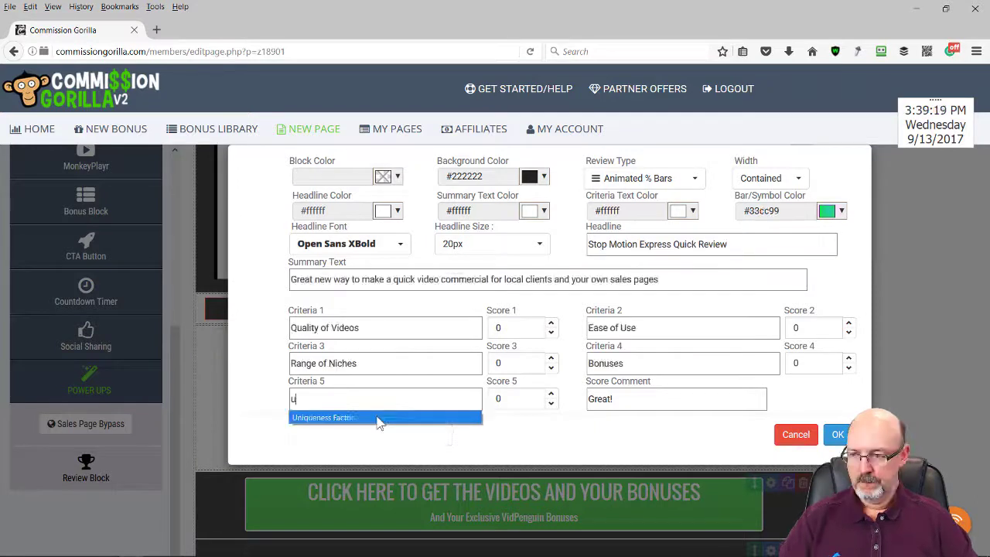
left_click(376, 418)
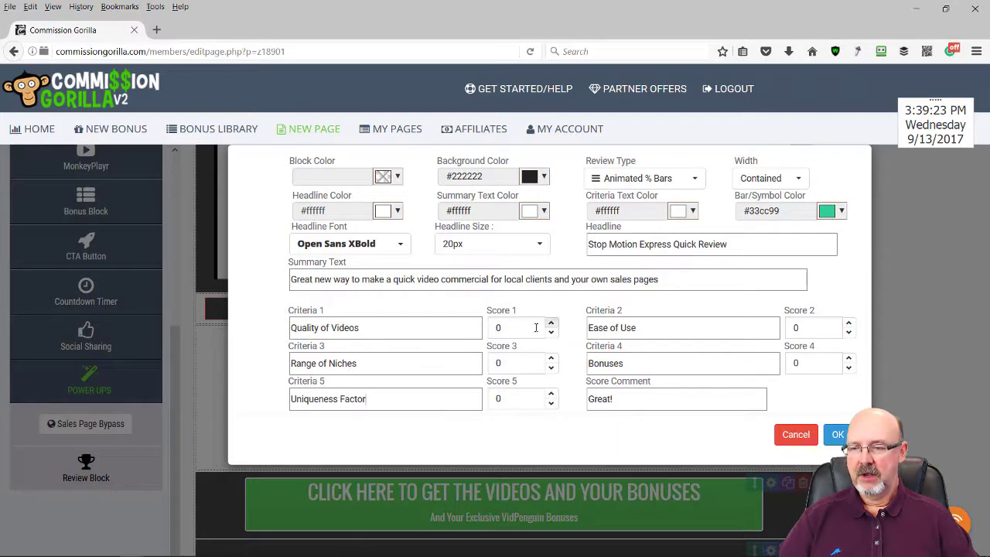
Score the criteria: Quality of Videos 98, Ease of Use 100, Range of Niches 90, Bonuses 88, Uniqueness Factor 99
left_click_drag(536, 327, 470, 327)
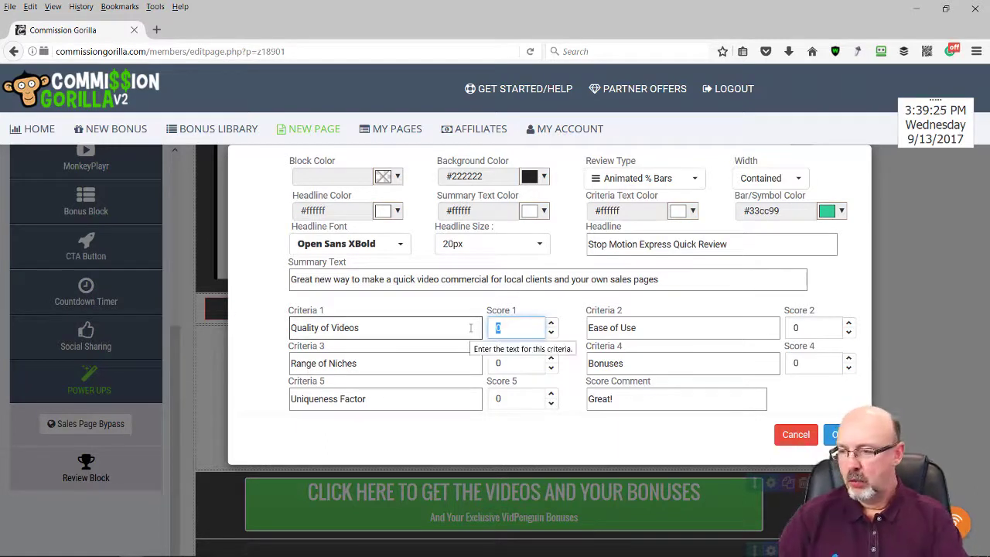
type("98")
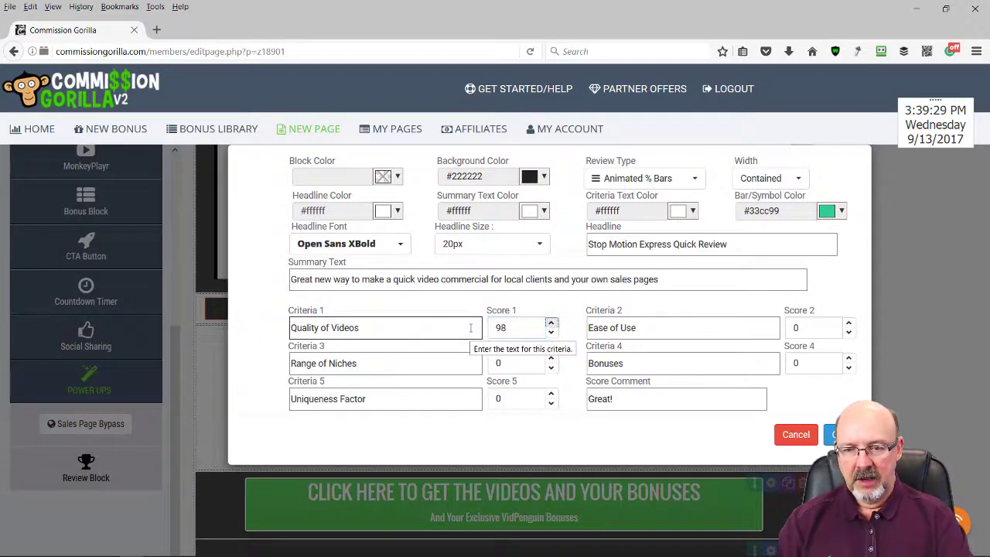
double_click(819, 329)
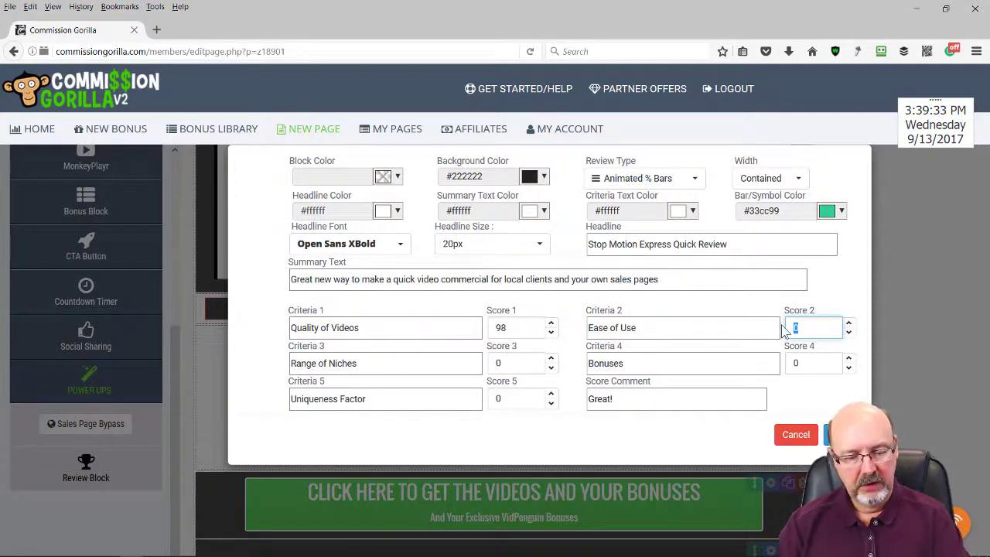
type("10")
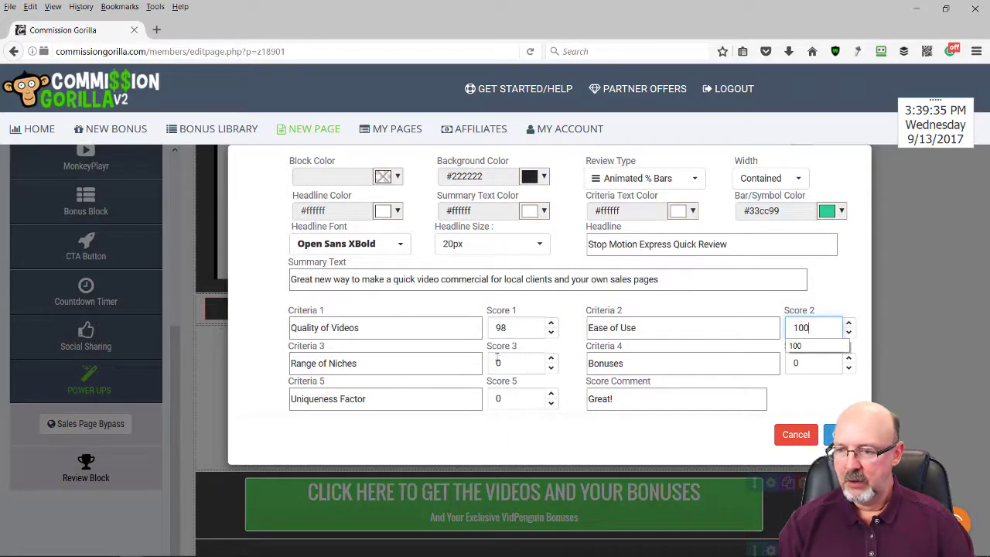
type("0")
double_click(499, 363)
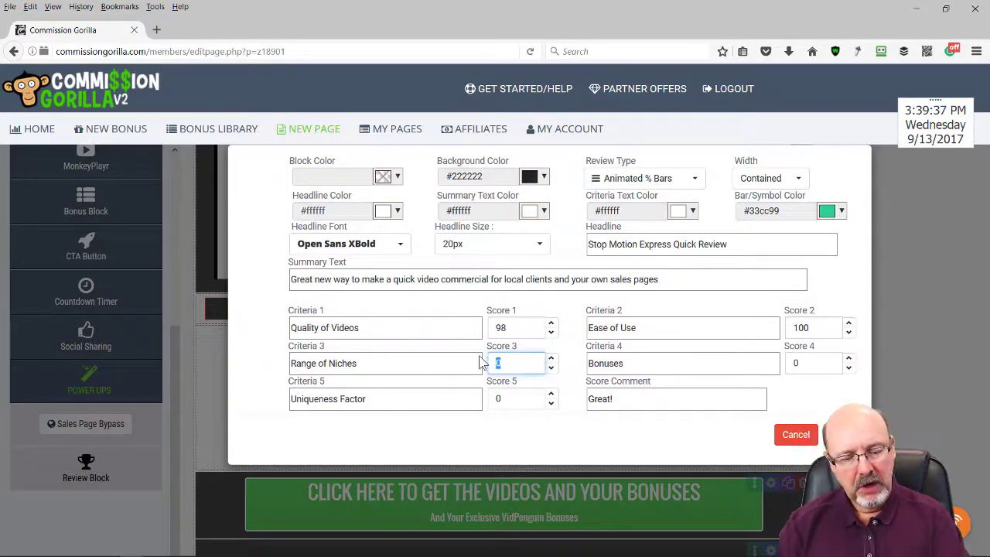
type("90")
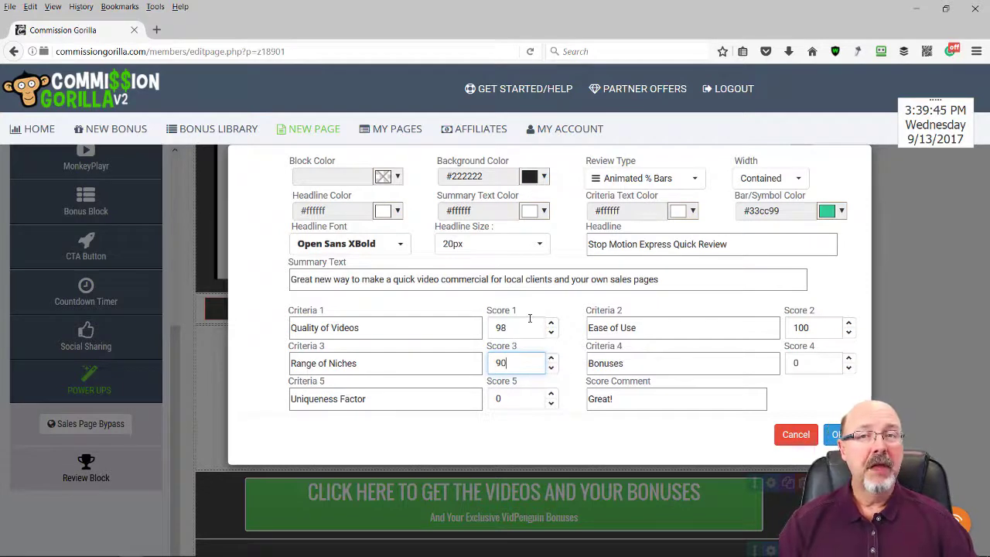
double_click(799, 364)
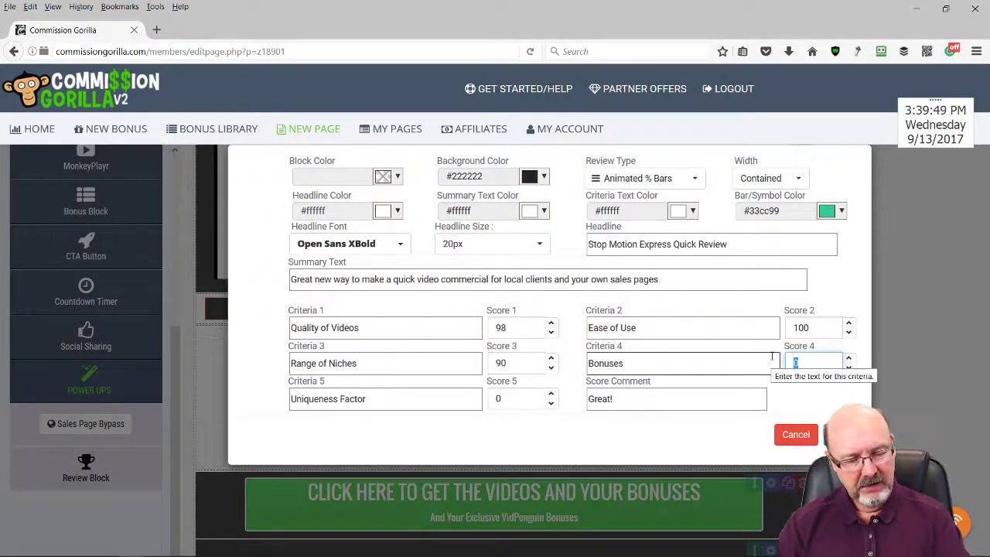
type("8")
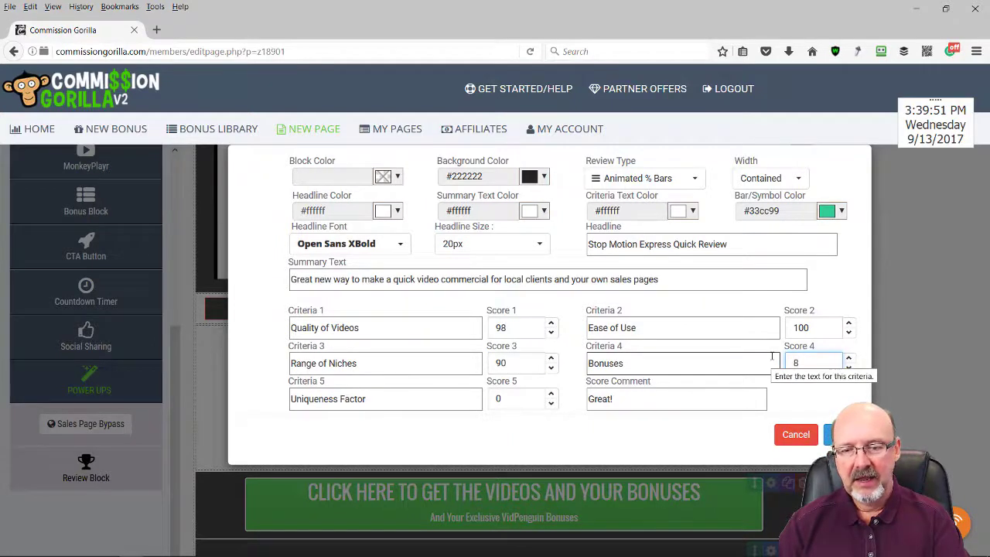
type("8")
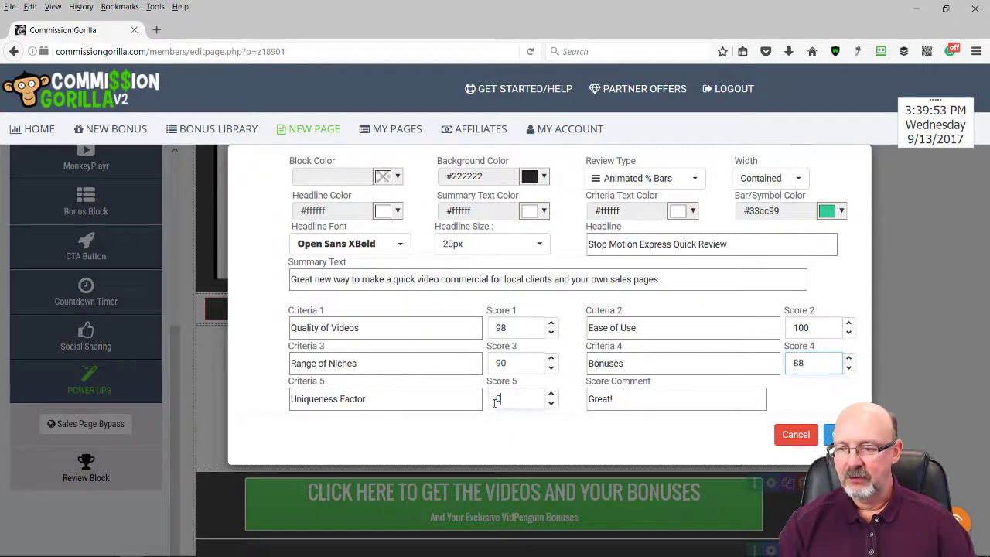
double_click(495, 399)
type("99")
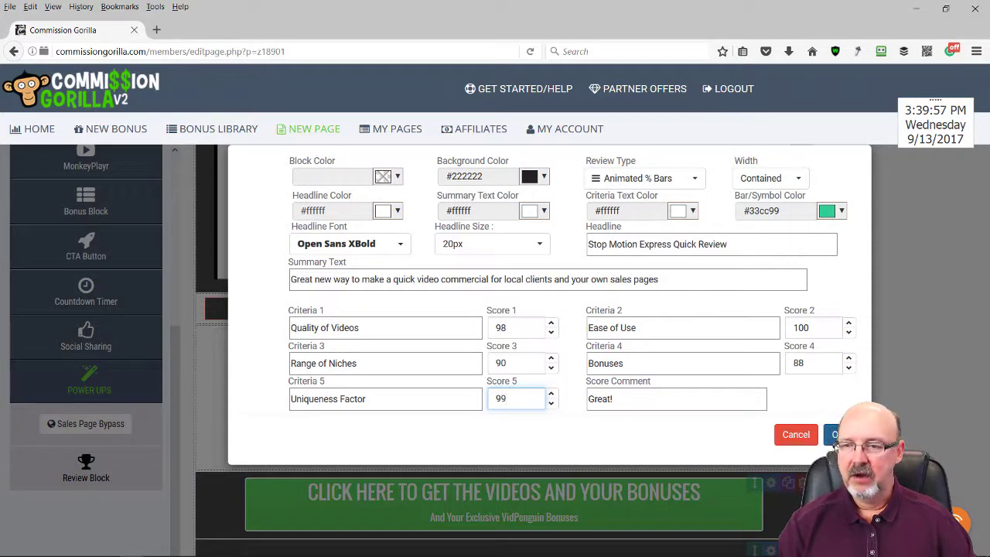
left_click(834, 438)
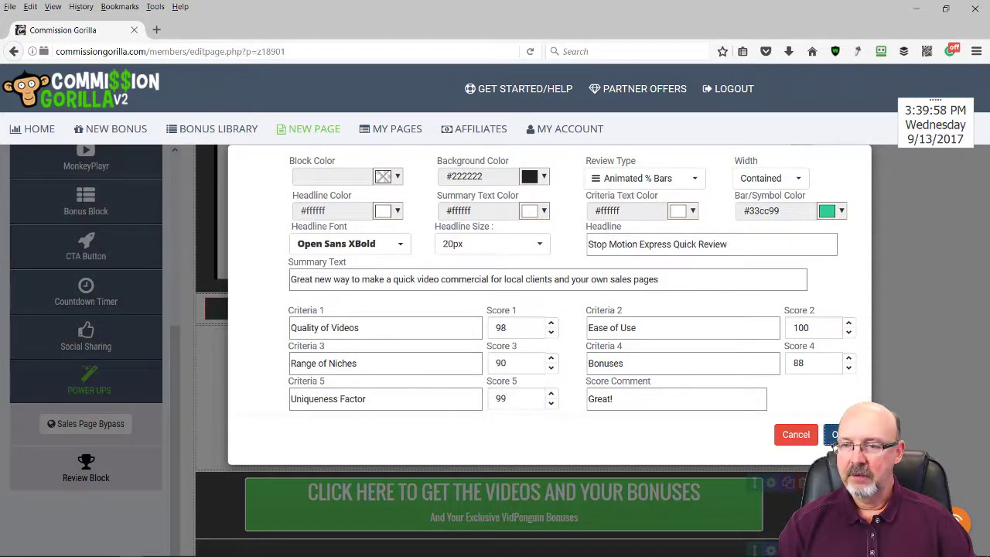
Switch the Bar/Symbol Color to blue #0000ff and insert the review block onto the page
left_click(840, 212)
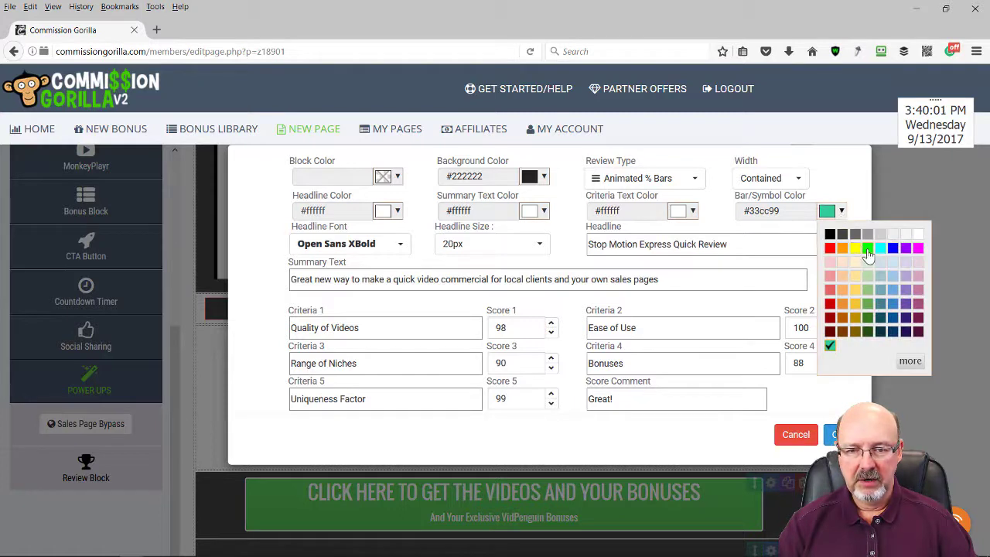
left_click(868, 249)
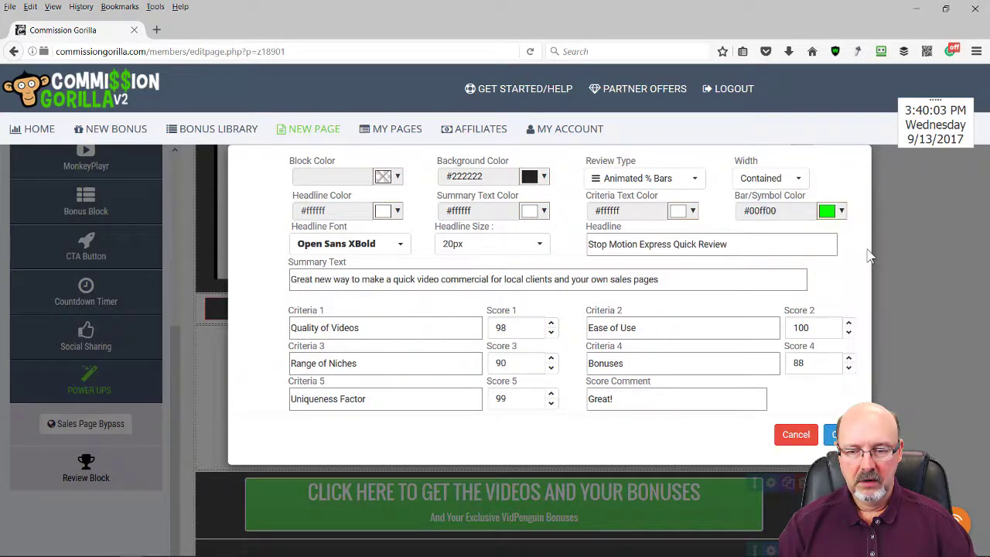
left_click(841, 212)
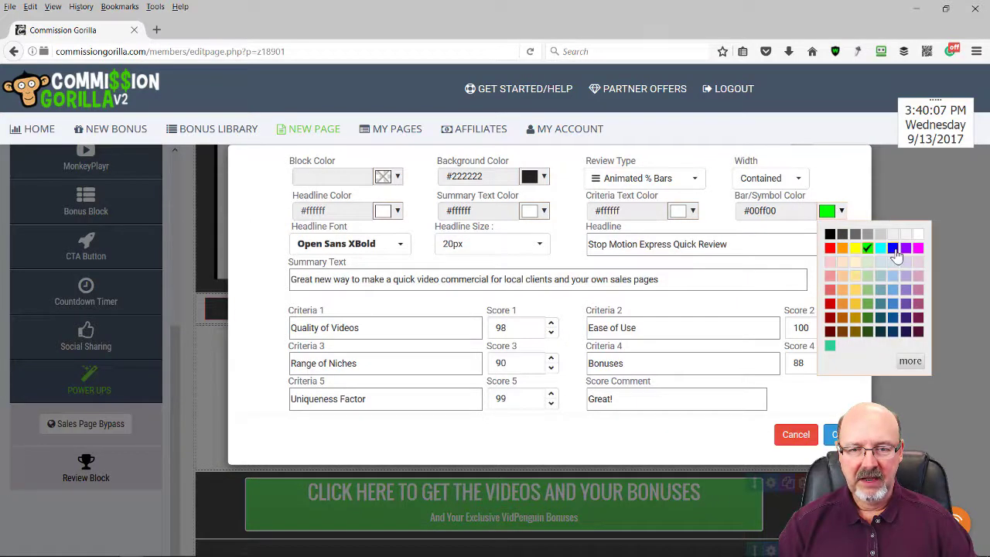
left_click(894, 249)
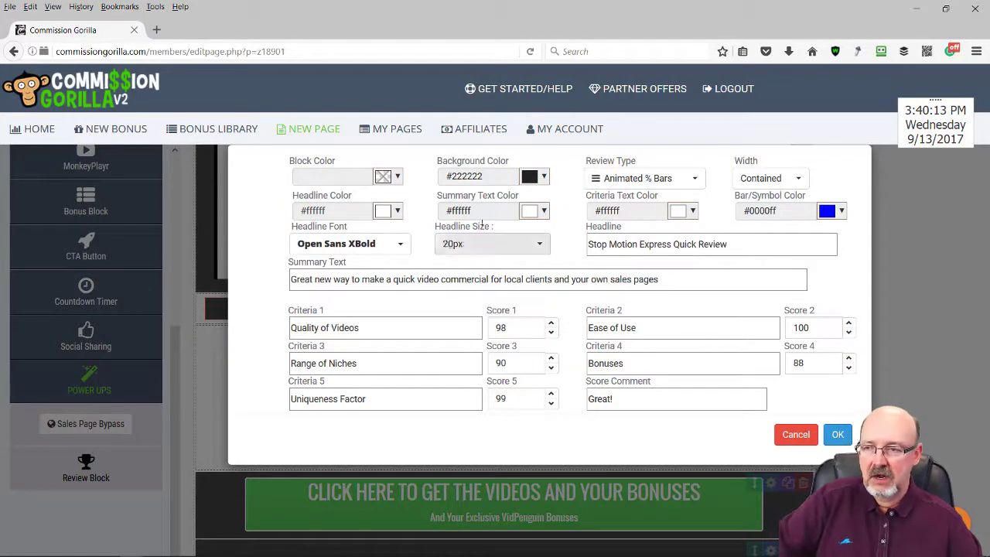
left_click(838, 435)
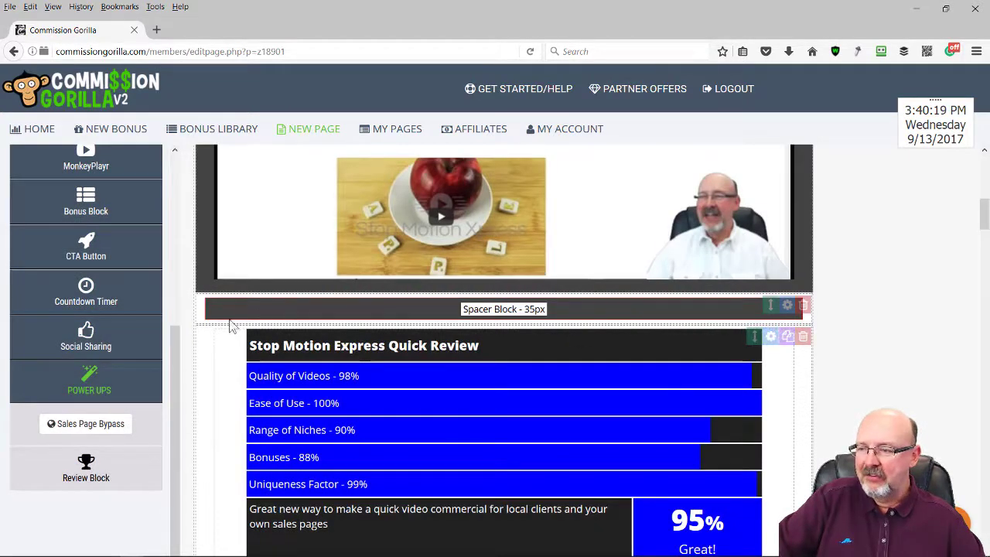
Restyle the review with a dark grey block colour, white background and black headline
left_click(771, 338)
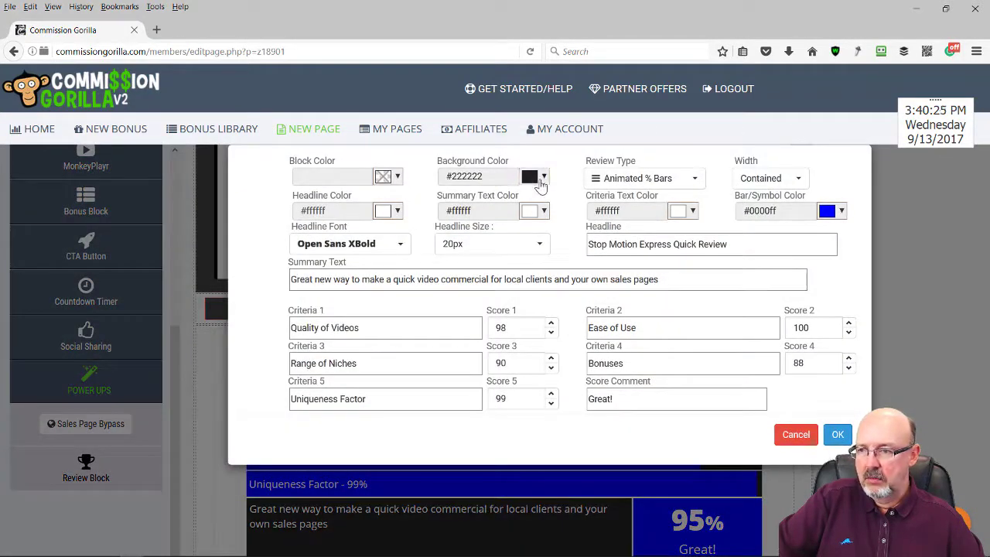
left_click(398, 178)
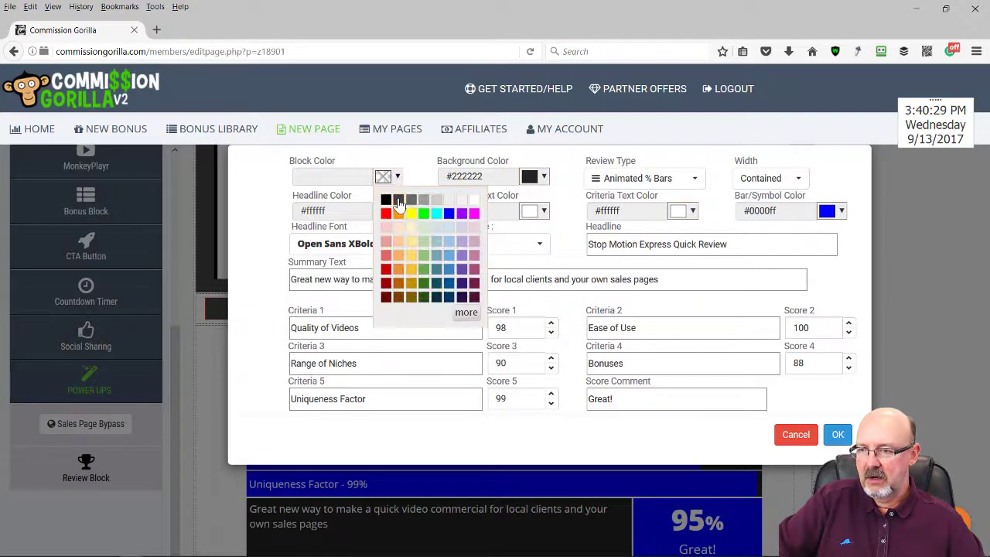
left_click(393, 198)
left_click(544, 178)
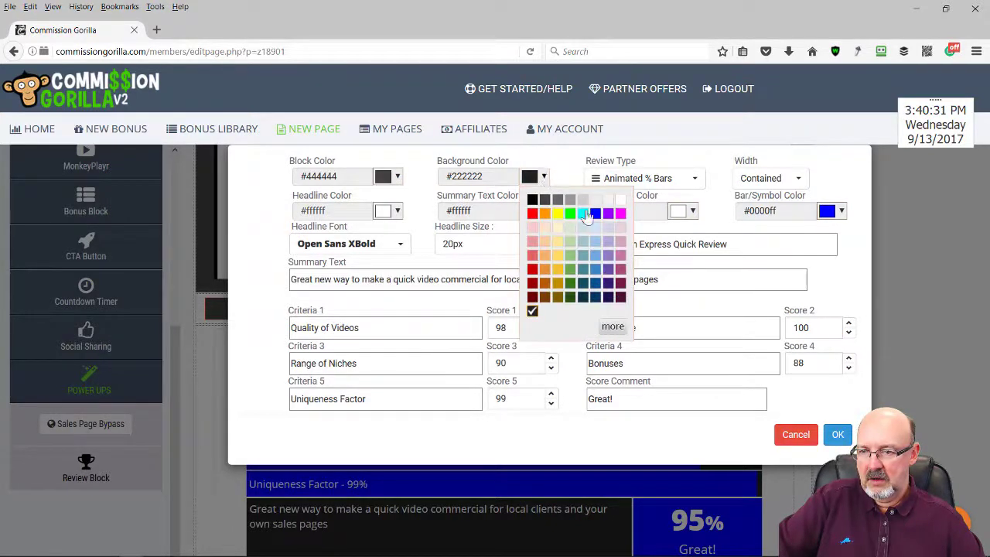
left_click(621, 200)
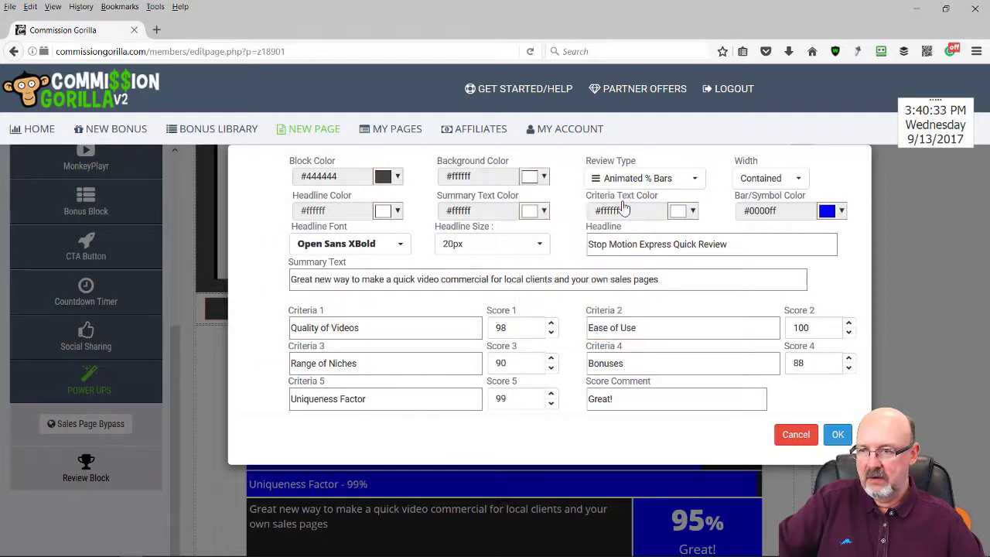
left_click(396, 211)
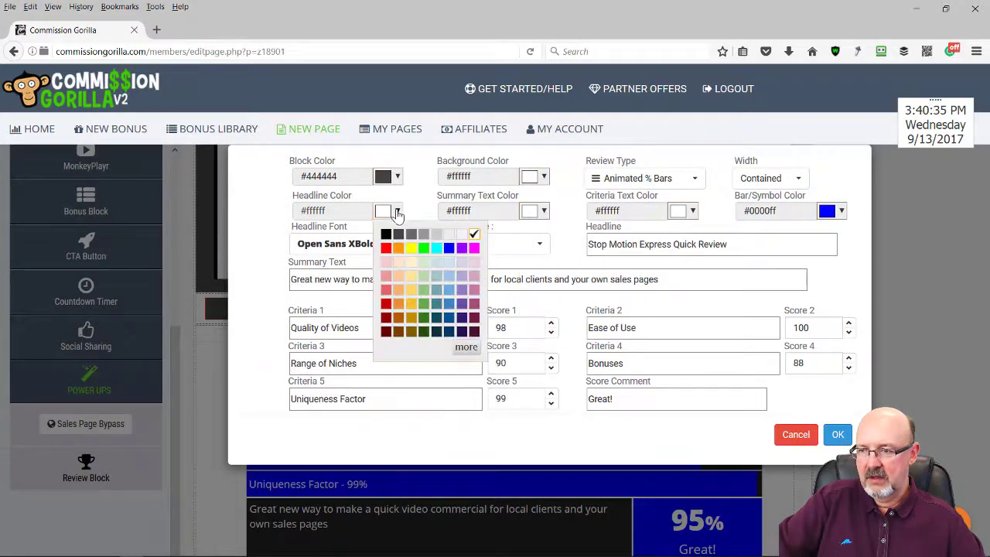
left_click(385, 232)
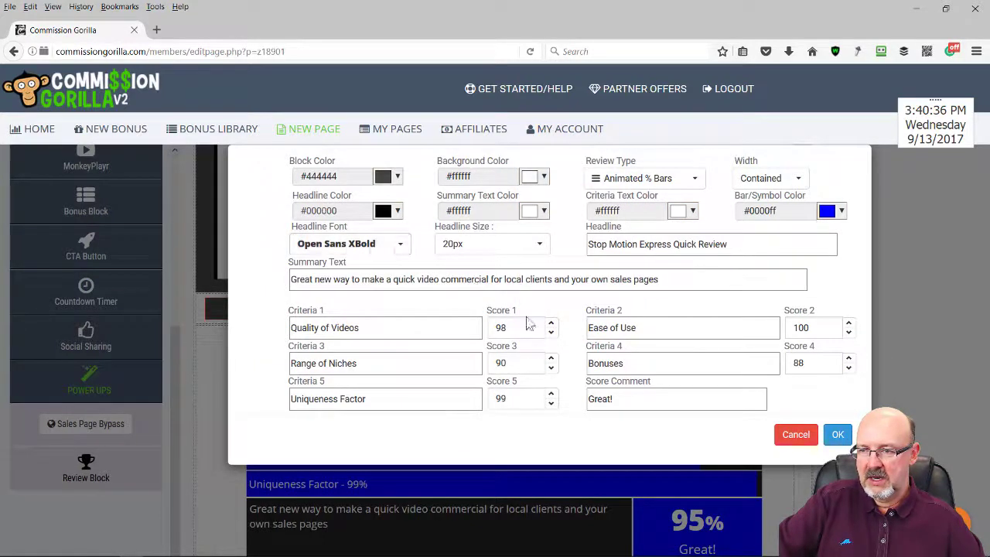
left_click(834, 435)
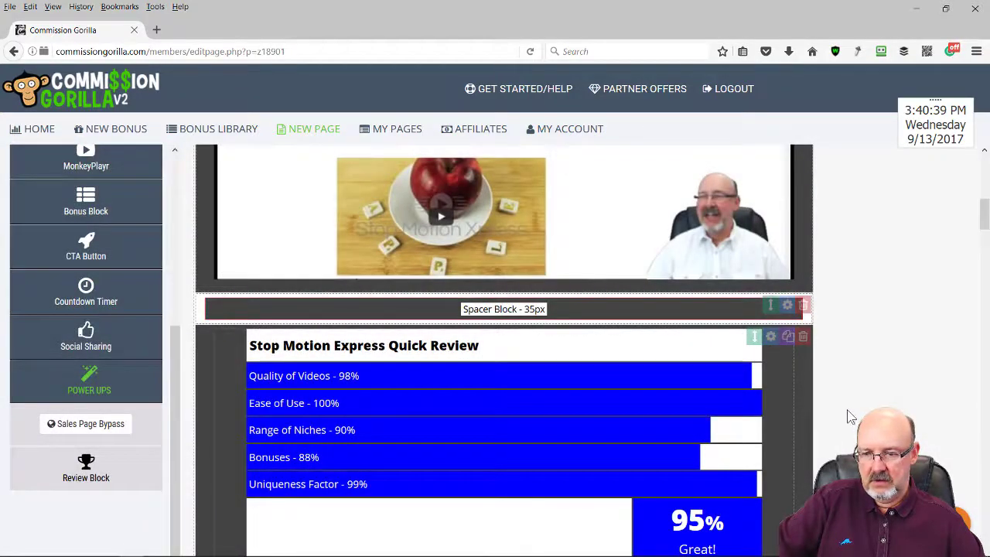
Set the review's summary text colour to black and apply the settings
scroll(875, 406, "down", 2)
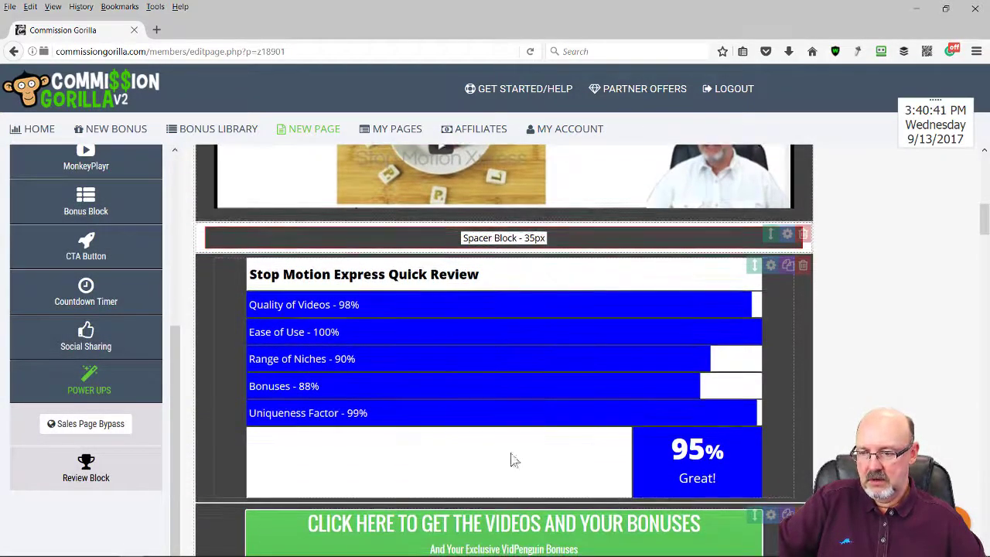
left_click(430, 453)
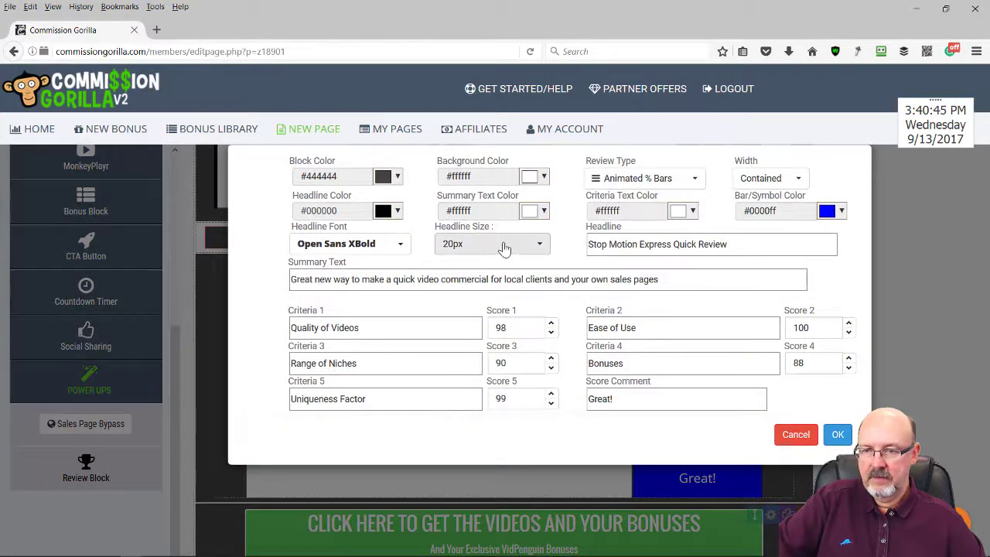
left_click(544, 212)
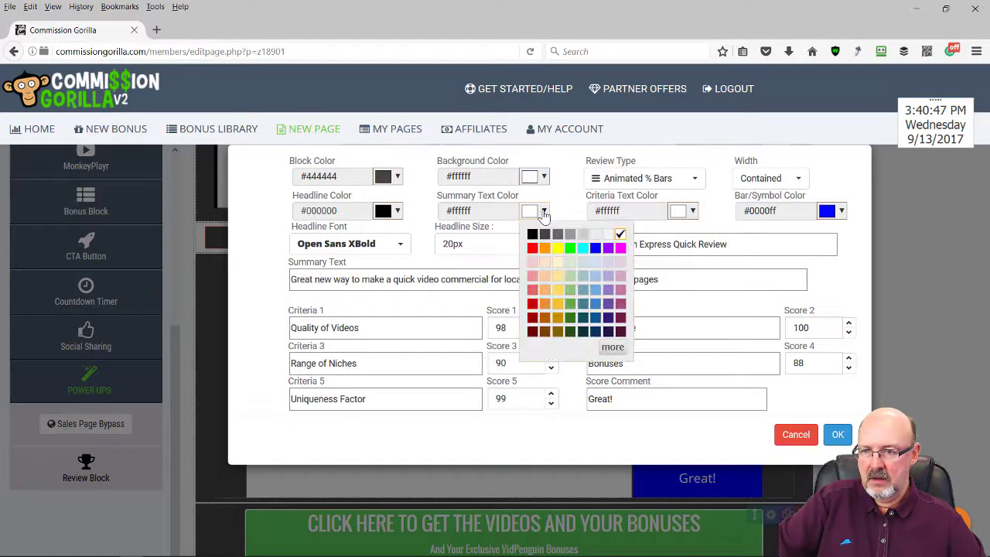
left_click(545, 235)
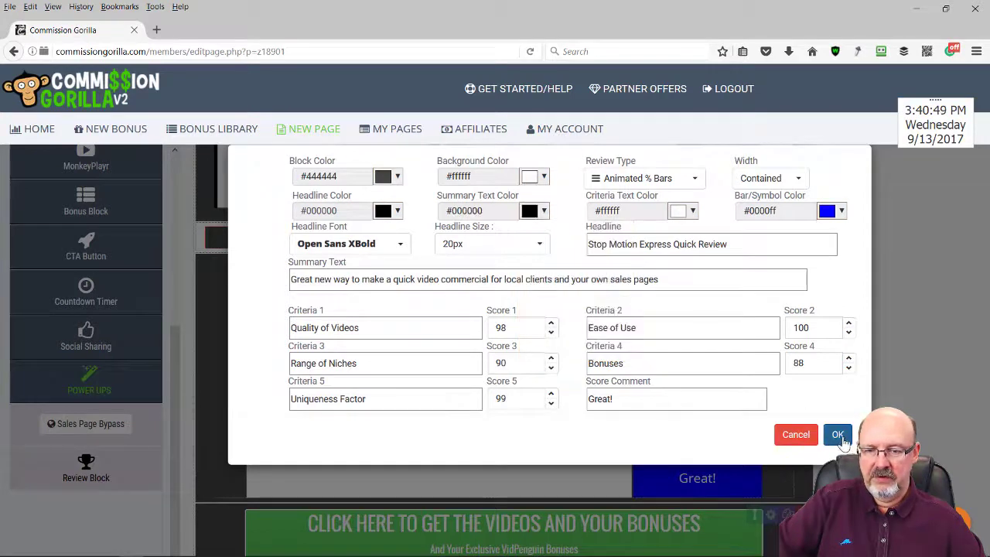
left_click(837, 434)
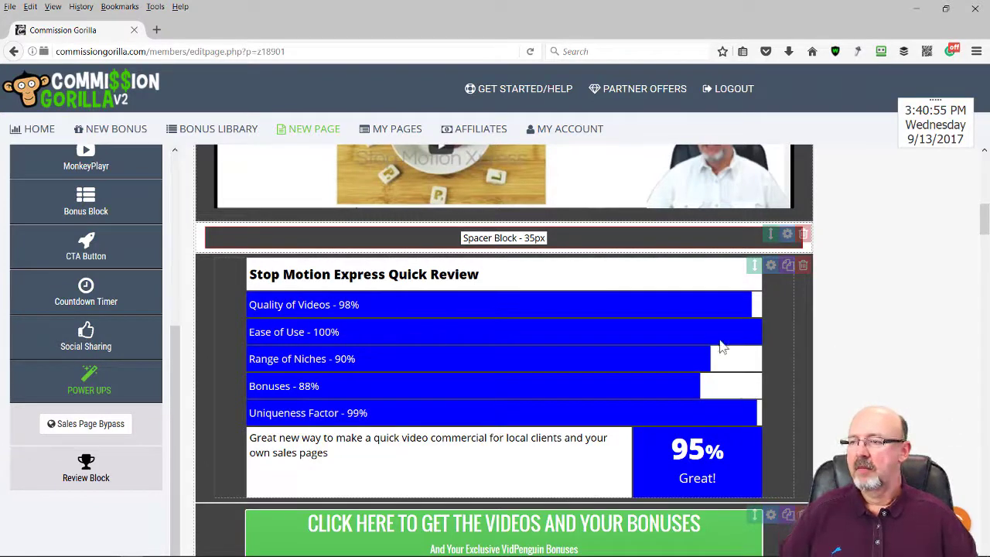
Change the 10px spacer's height to 40px
scroll(441, 287, "down", 3)
scroll(455, 280, "down", 1)
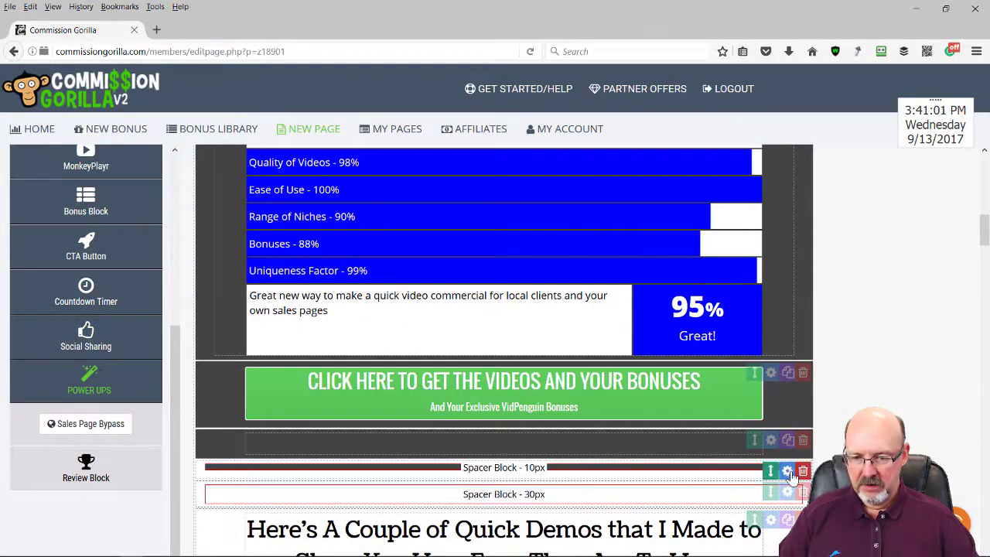
left_click(771, 441)
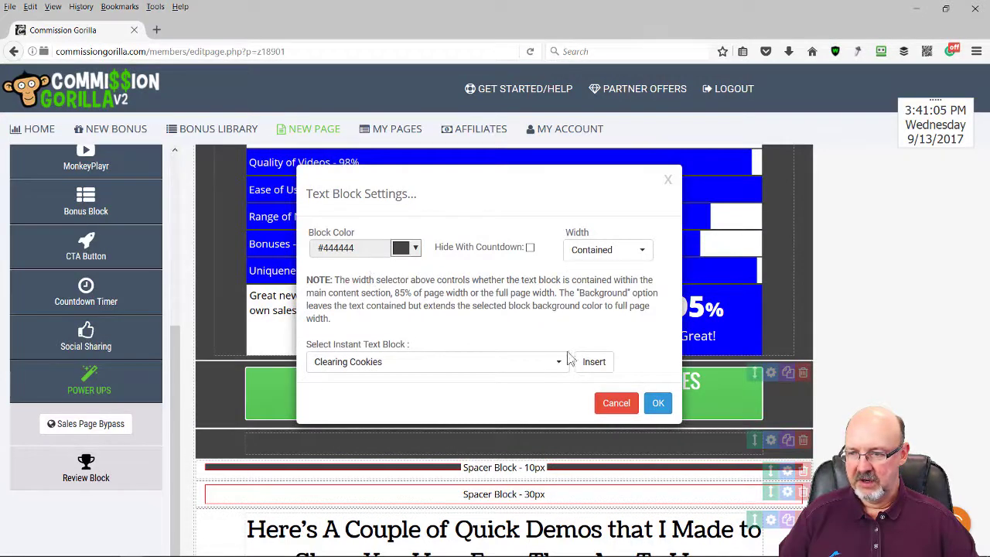
left_click(659, 403)
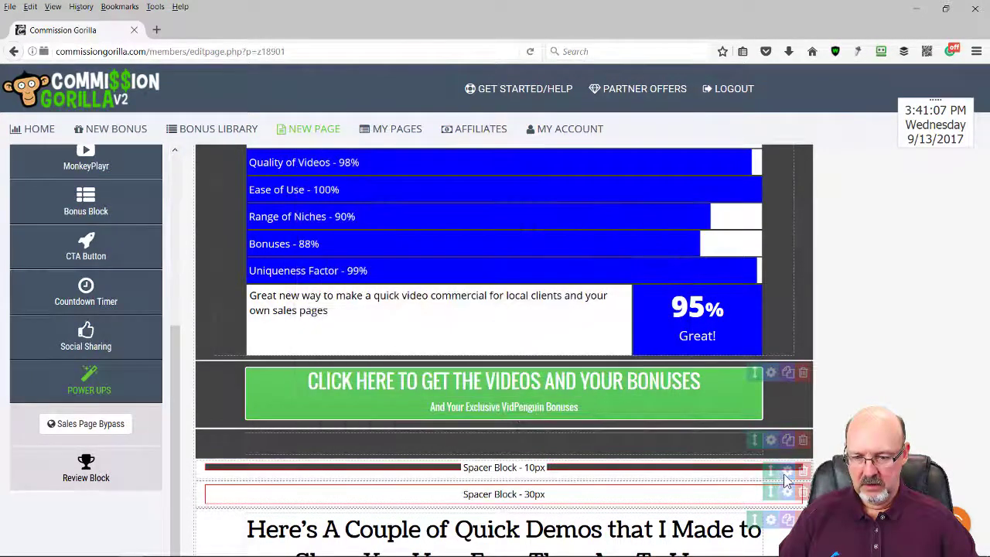
left_click(787, 473)
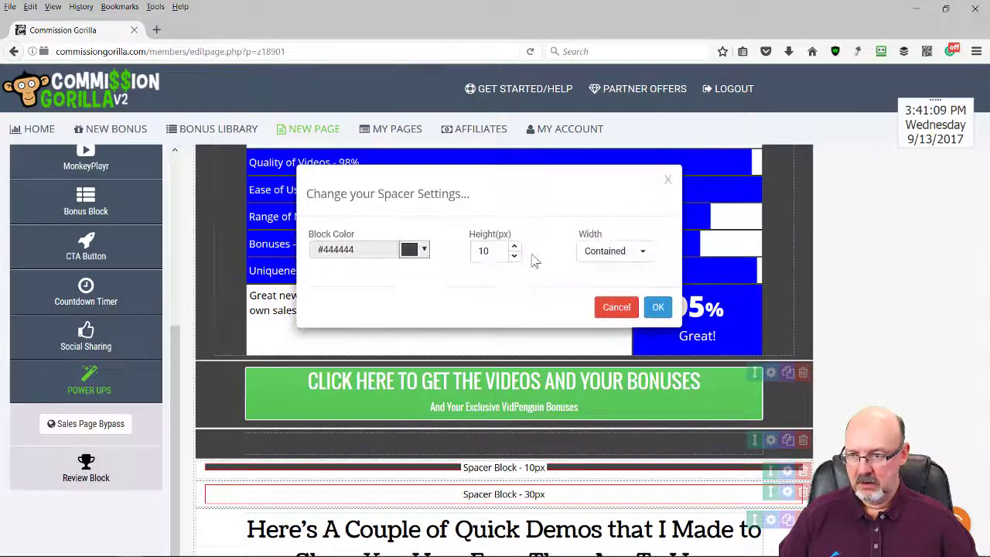
double_click(486, 251)
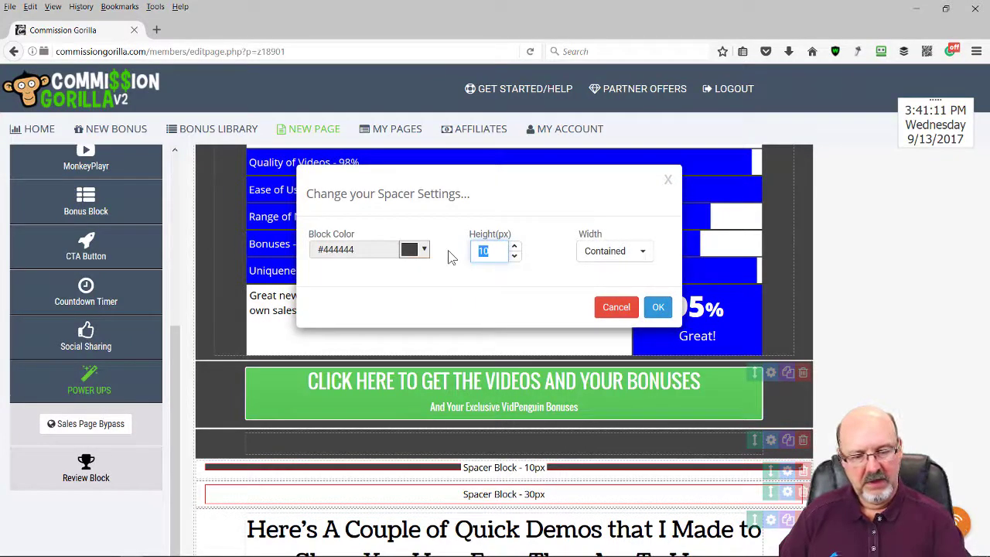
type("40")
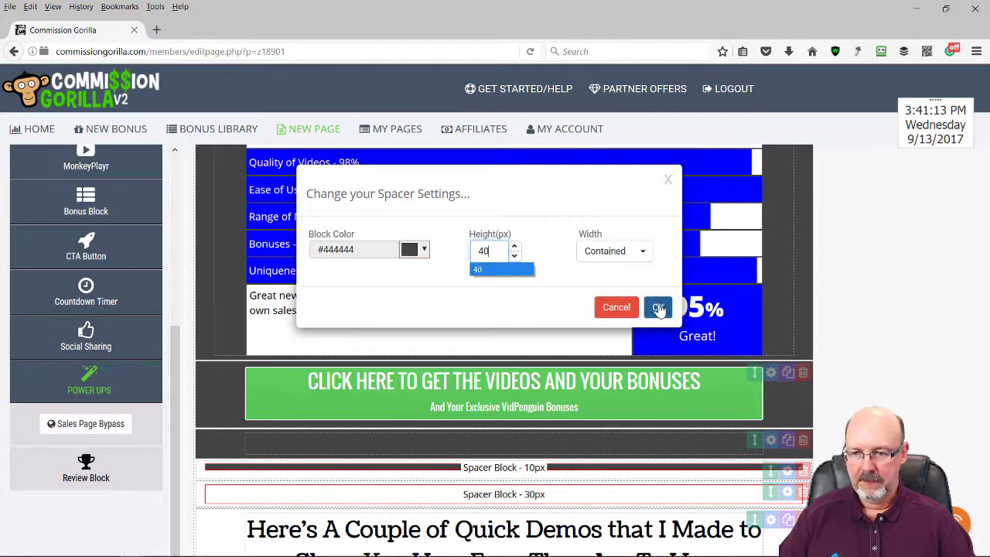
left_click(657, 307)
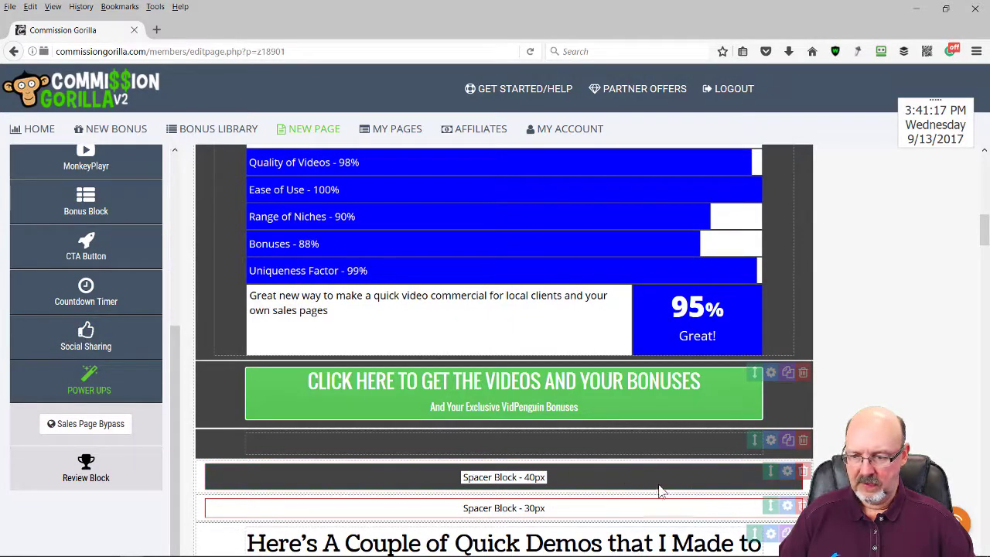
Drag the 40px spacer above the CTA button, then request deletion of the empty row
left_click(588, 446)
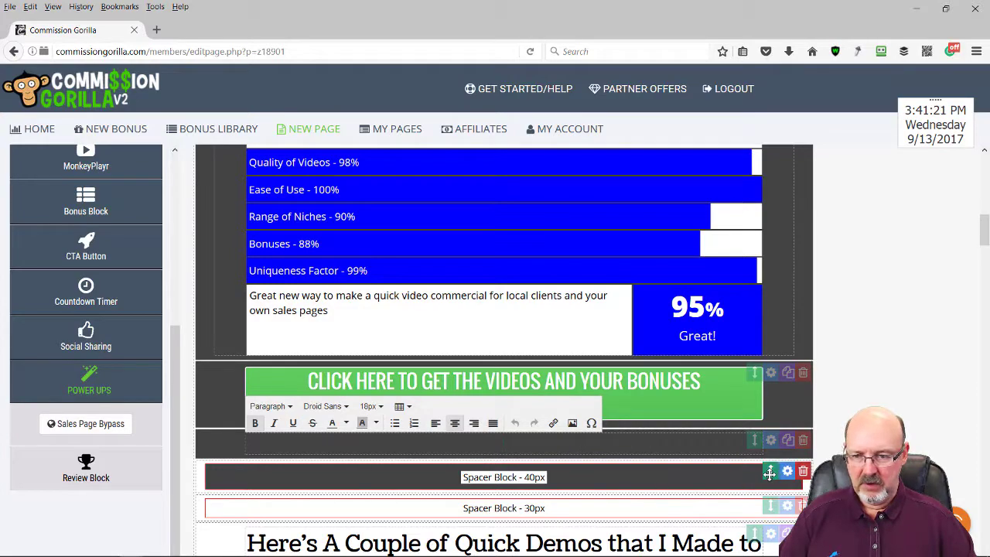
left_click_drag(770, 473, 774, 378)
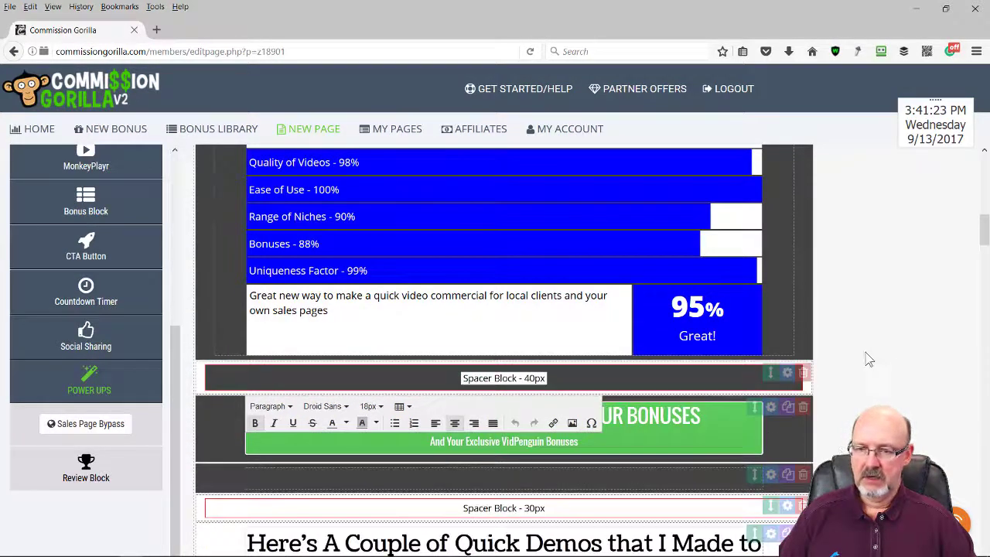
scroll(890, 278, "up", 3)
scroll(884, 277, "down", 3)
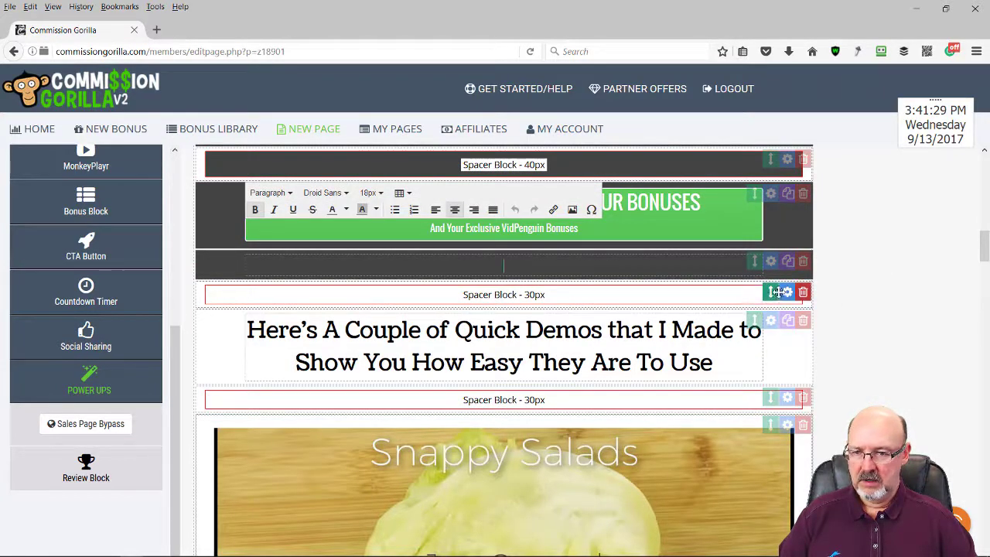
left_click(803, 261)
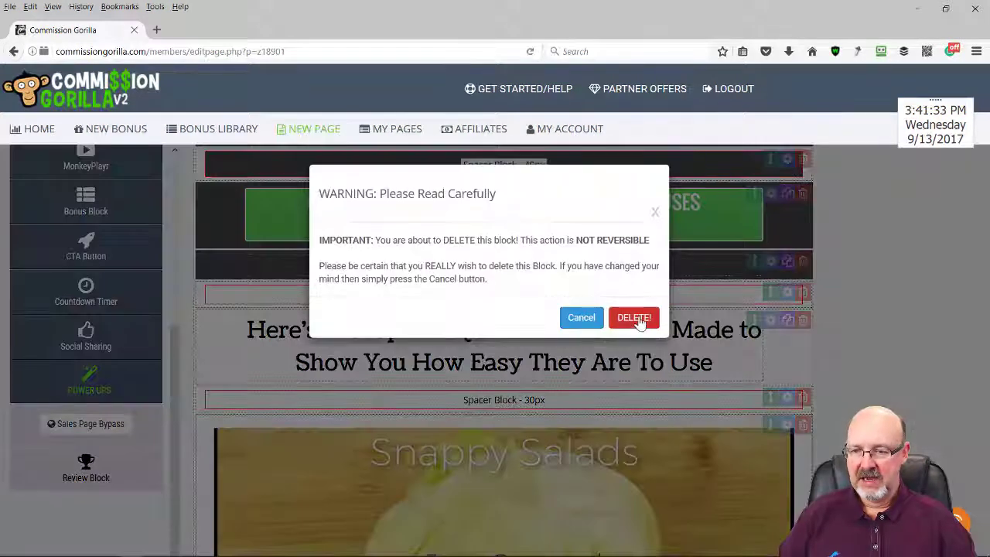
Confirm deleting the empty row and remove the accidentally added blank bonus block
left_click(634, 318)
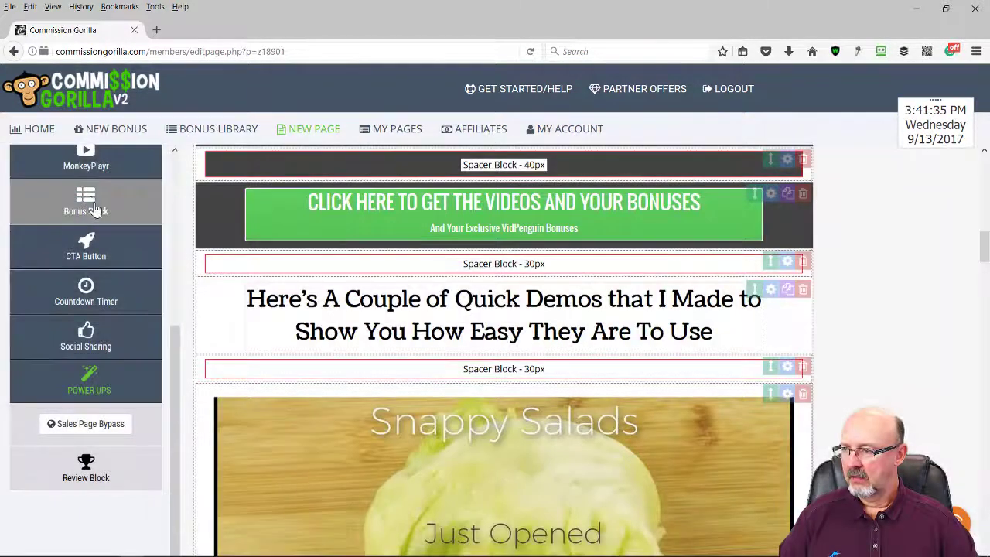
left_click(90, 203)
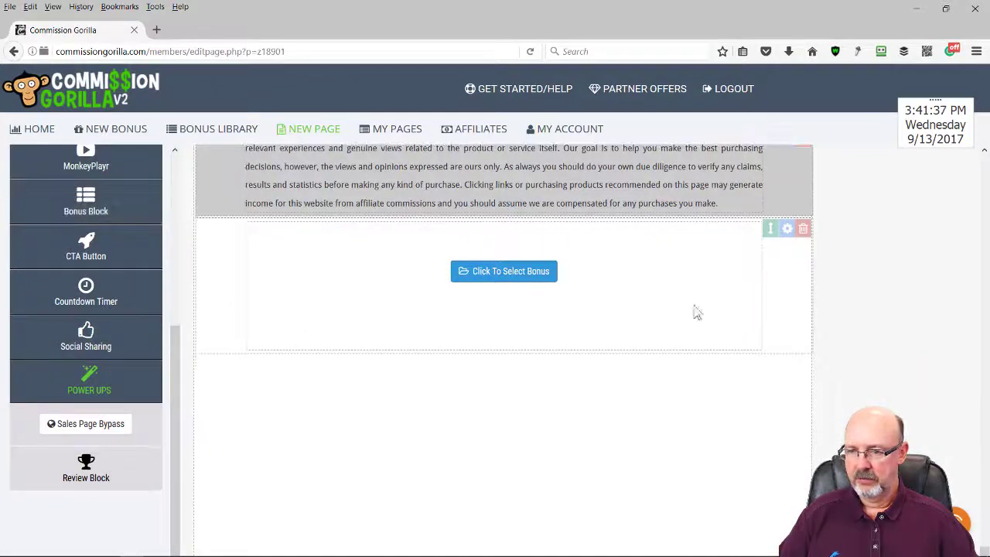
left_click(803, 229)
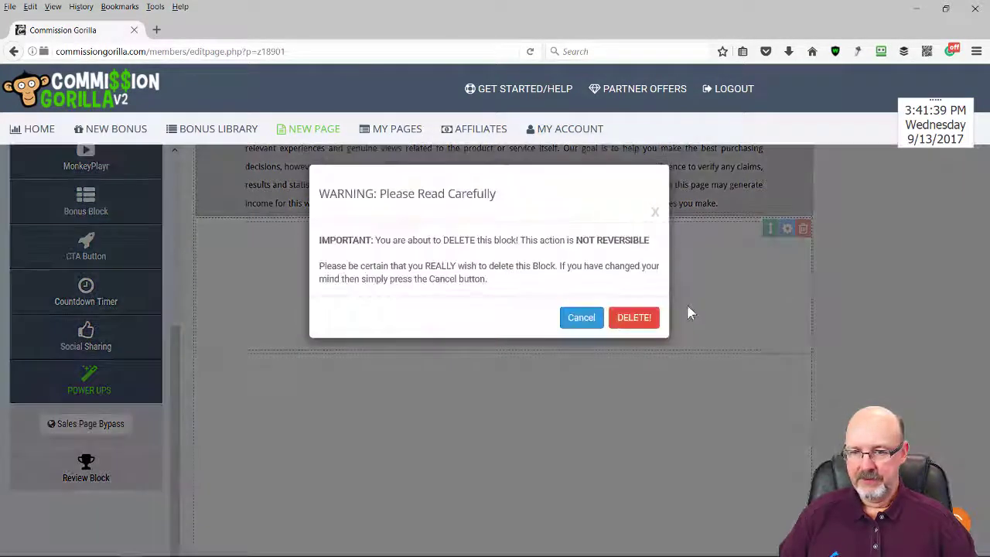
left_click(685, 330)
scroll(694, 330, "up", 15)
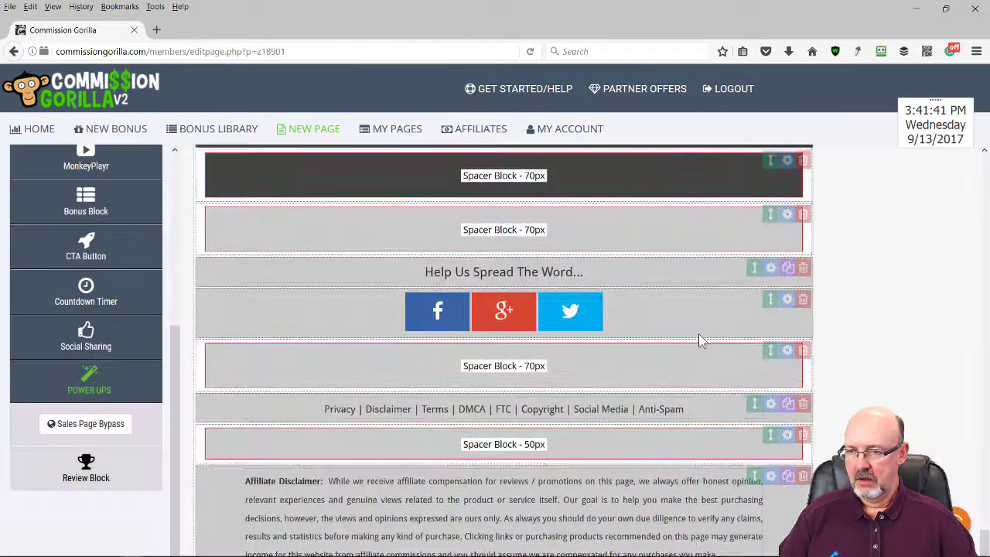
scroll(694, 320, "up", 20)
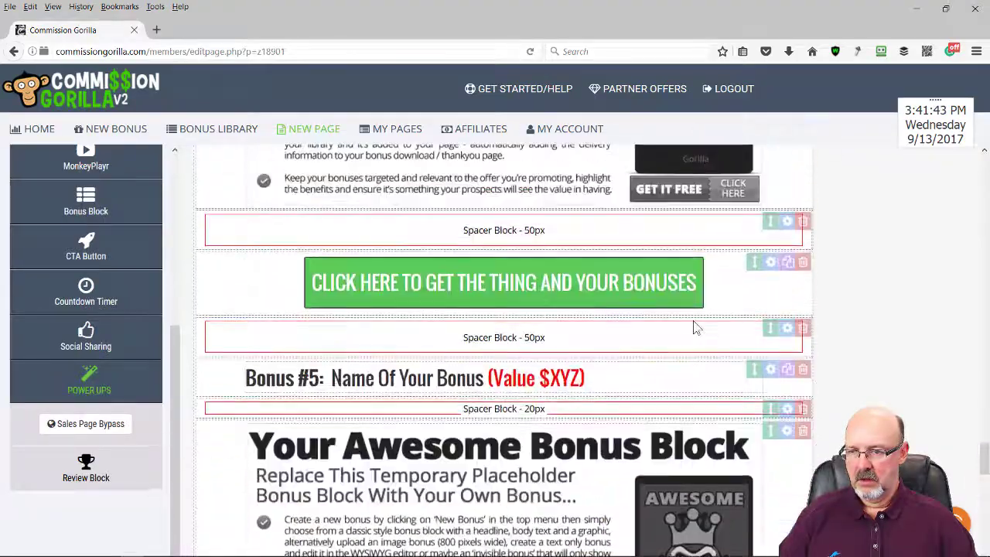
scroll(694, 325, "up", 20)
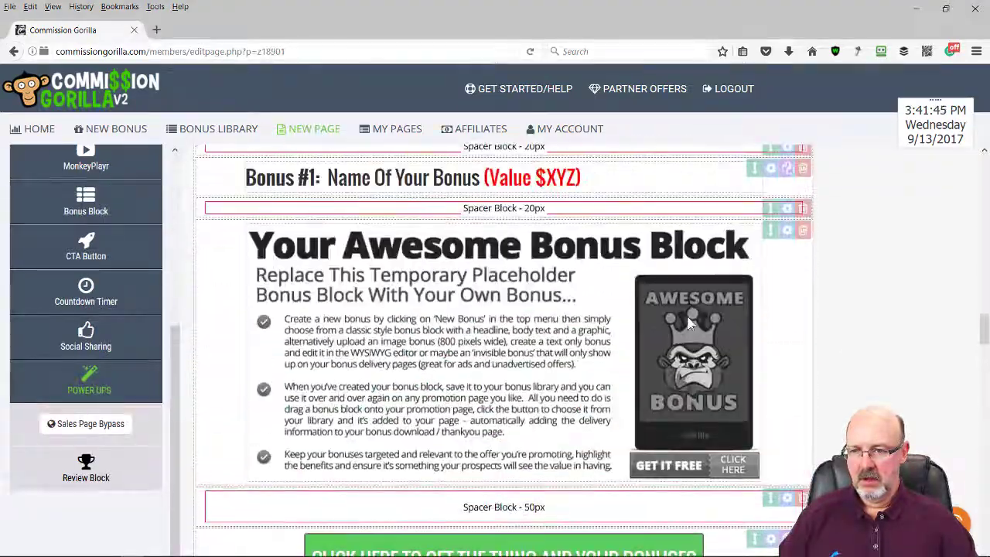
scroll(692, 325, "up", 15)
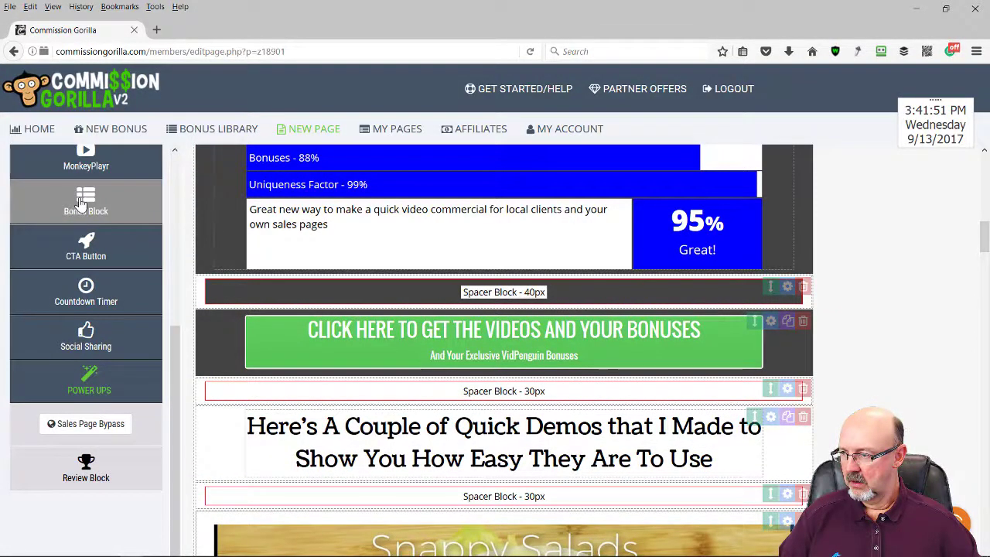
Insert a spacer below the CTA button with 40px height and #444444 dark grey colour
scroll(91, 222, "up", 5)
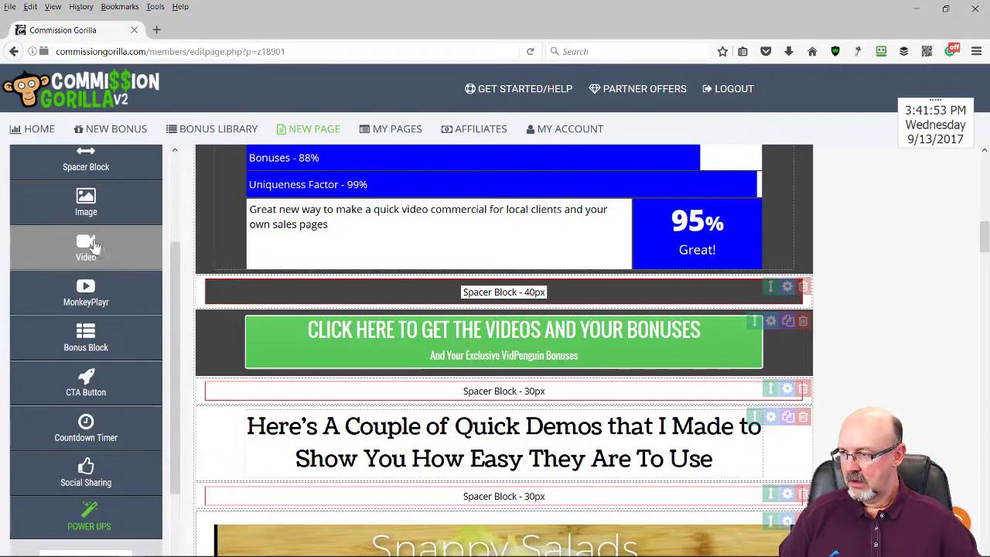
left_click_drag(88, 285, 370, 413)
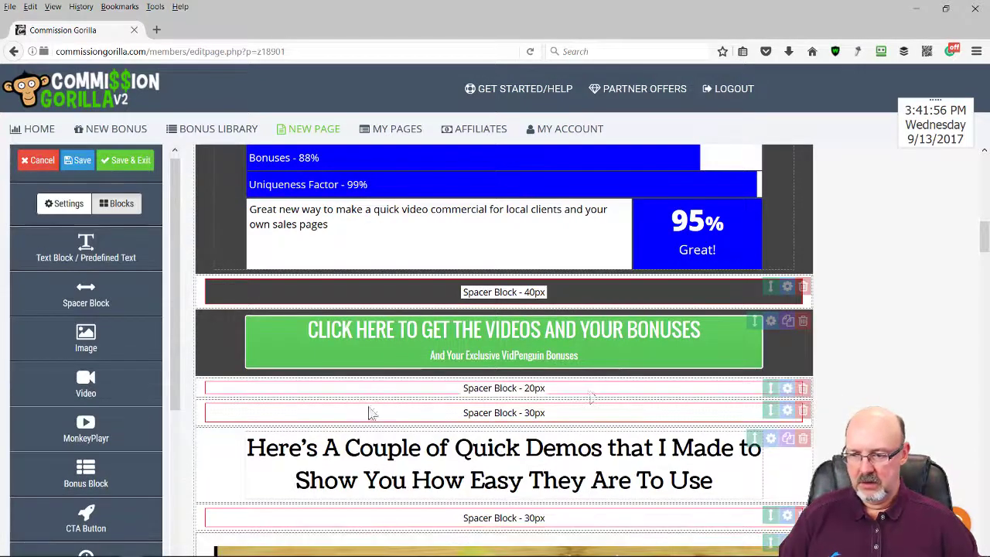
left_click(787, 389)
left_click_drag(497, 250, 459, 250)
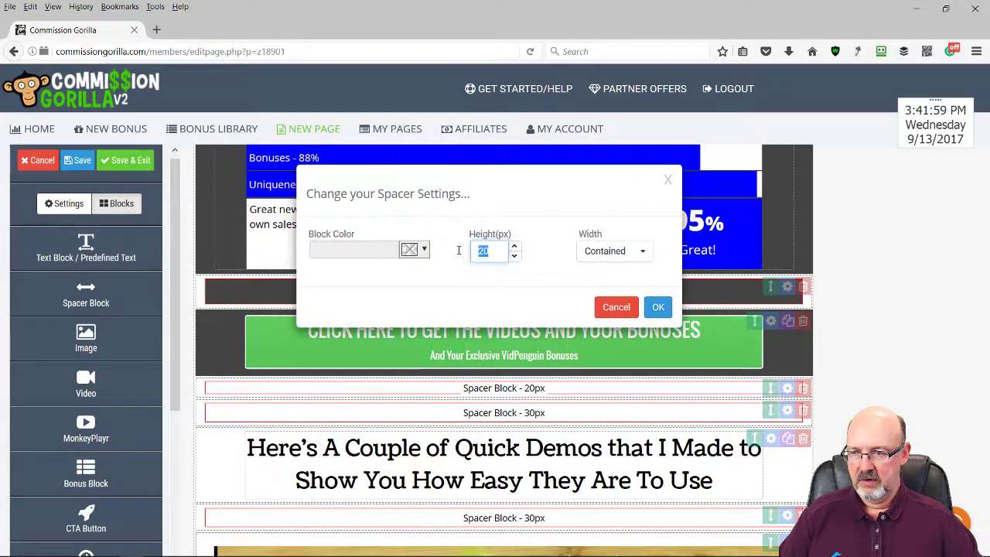
type("40")
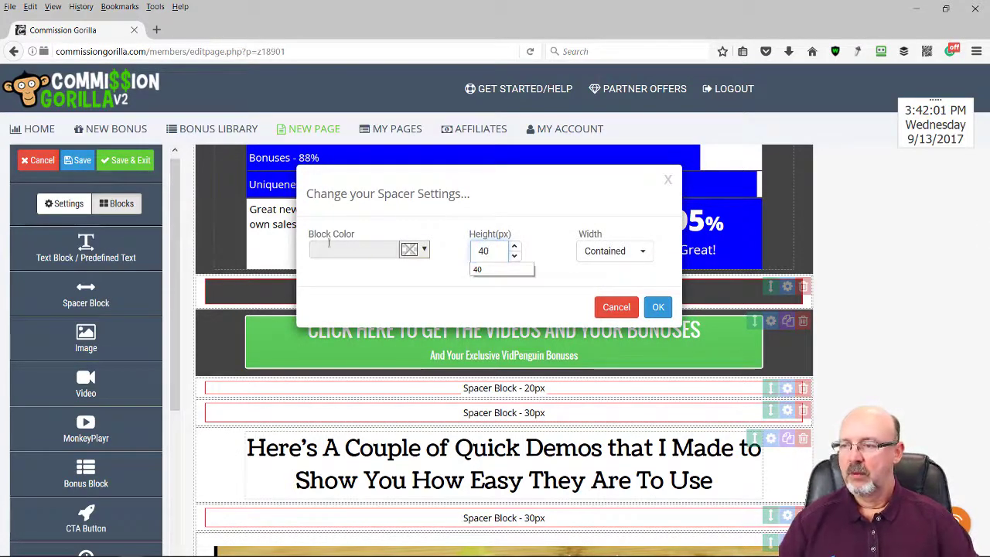
left_click(425, 251)
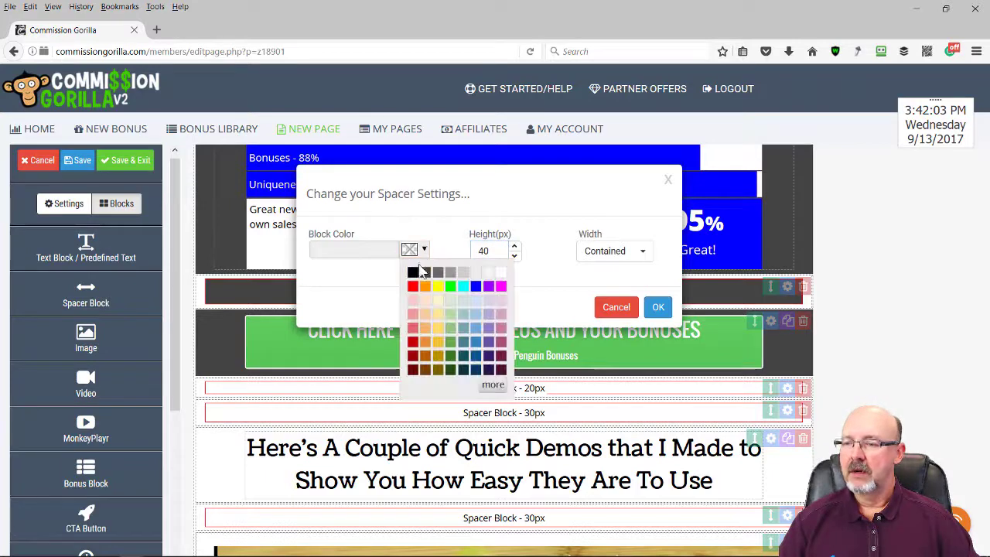
left_click(424, 277)
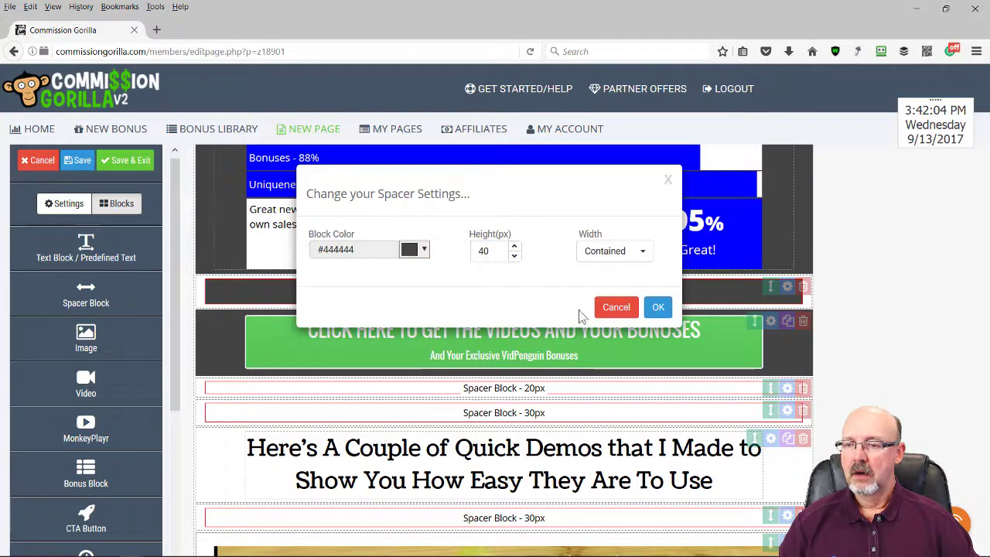
left_click(659, 308)
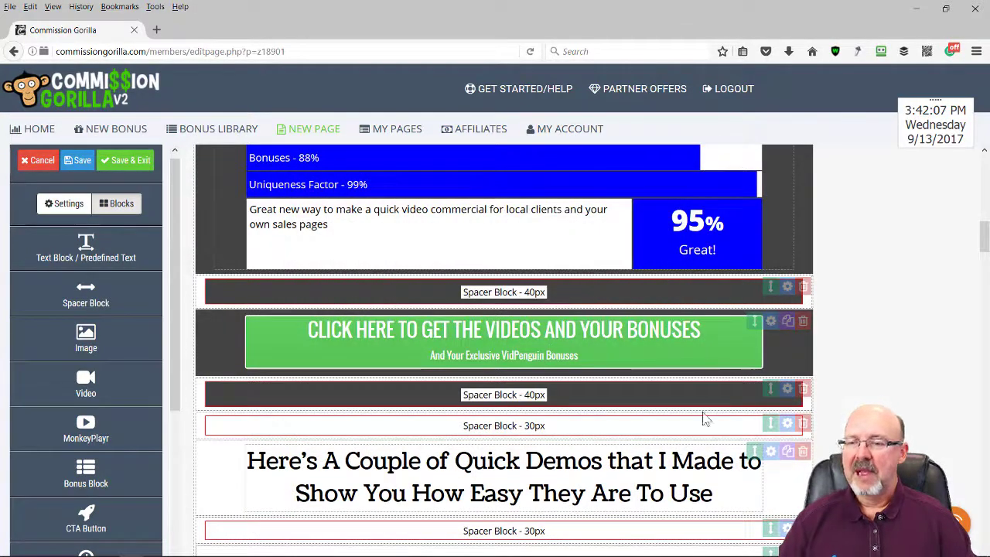
scroll(918, 375, "down", 3)
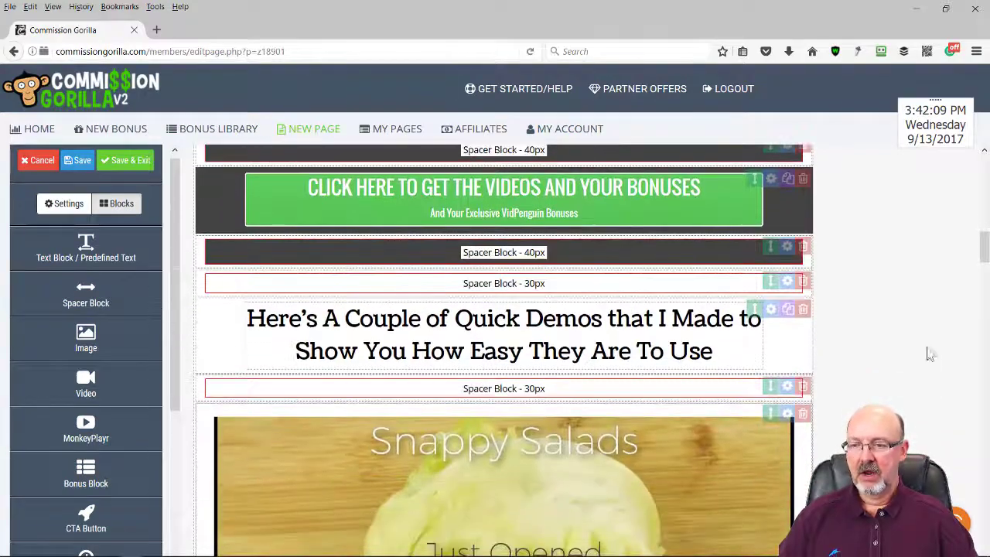
scroll(931, 354, "down", 12)
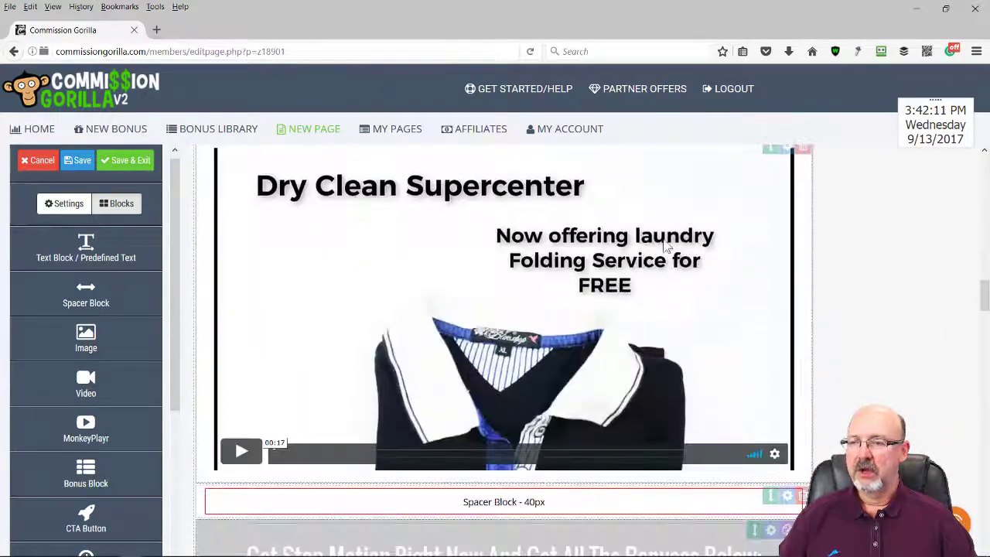
scroll(739, 270, "down", 6)
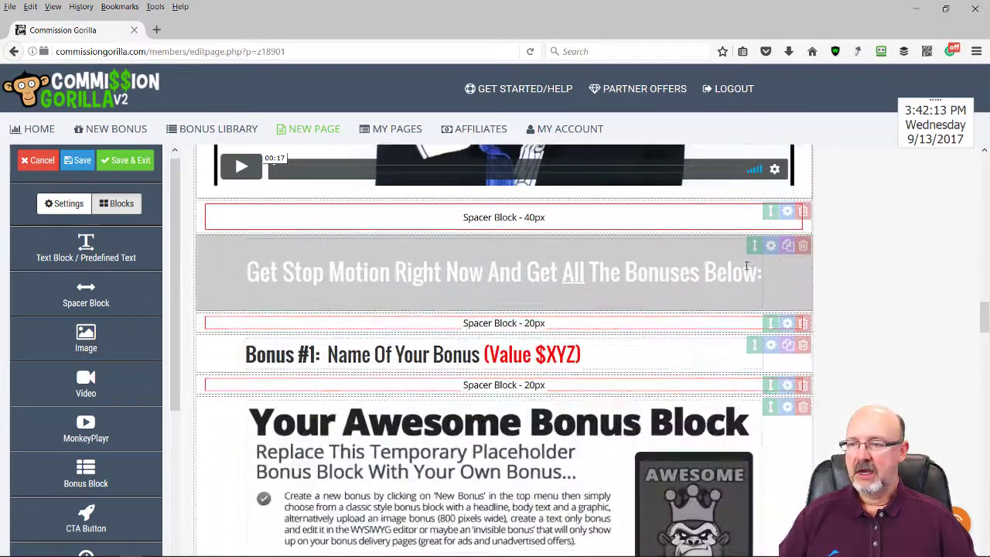
scroll(747, 267, "down", 2)
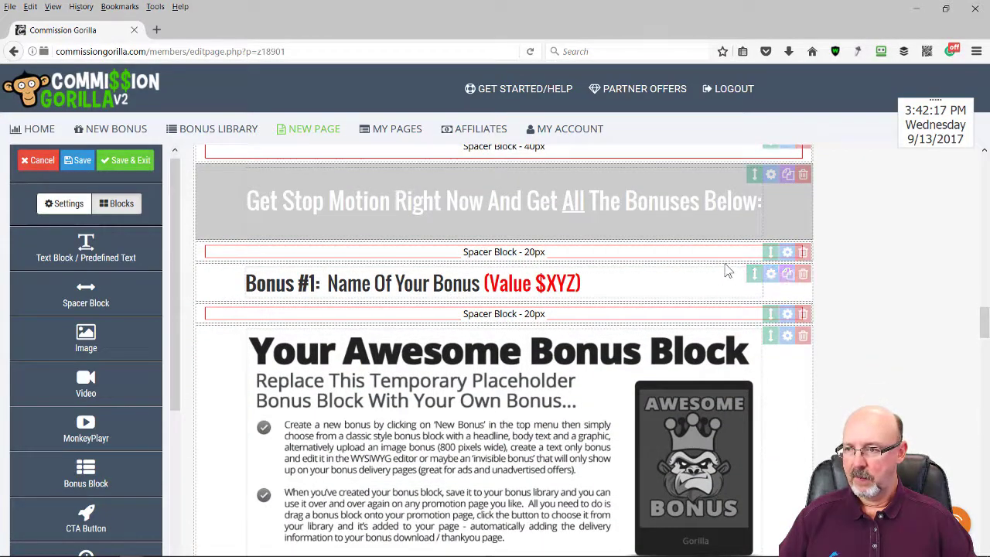
scroll(728, 271, "down", 2)
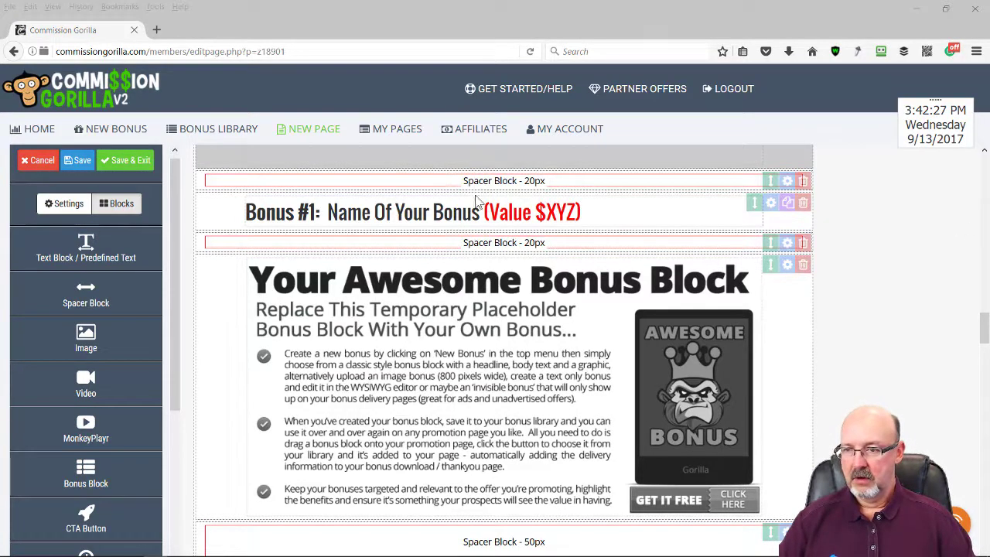
Replace the placeholder heading with 'Bonus #1: Animated Avatars (Value $37)'
left_click_drag(587, 210, 218, 204)
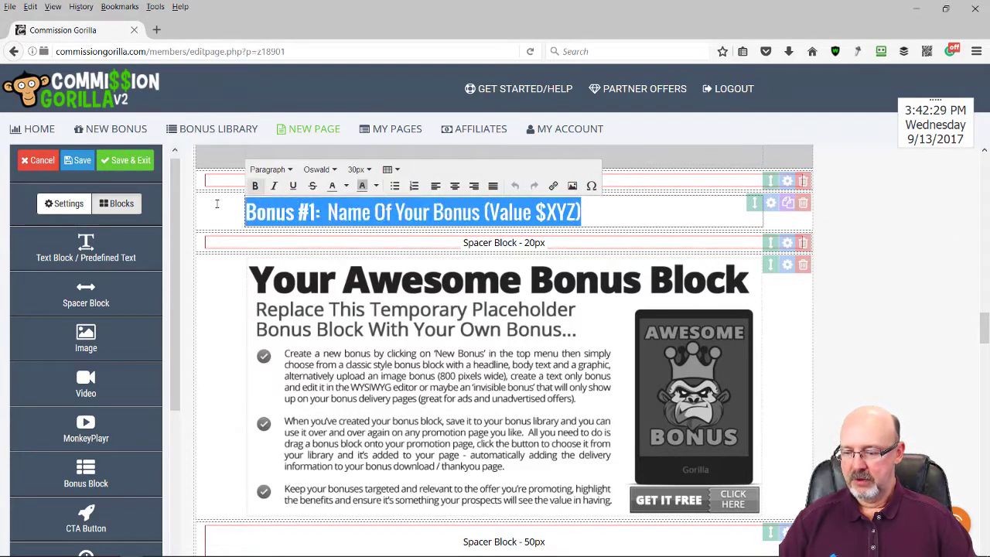
type("Bonus #1: Animated Avatars (Value $37)")
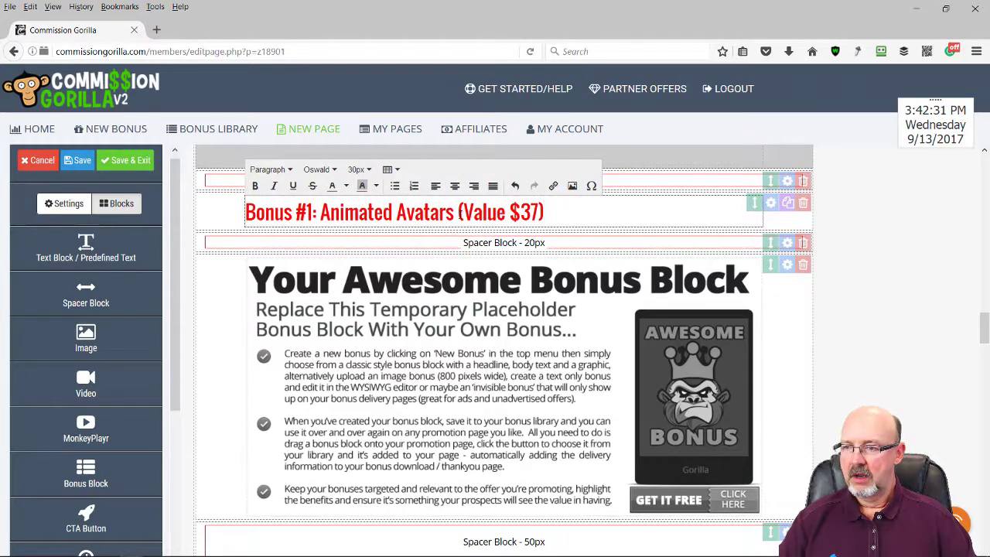
left_click_drag(461, 214, 182, 200)
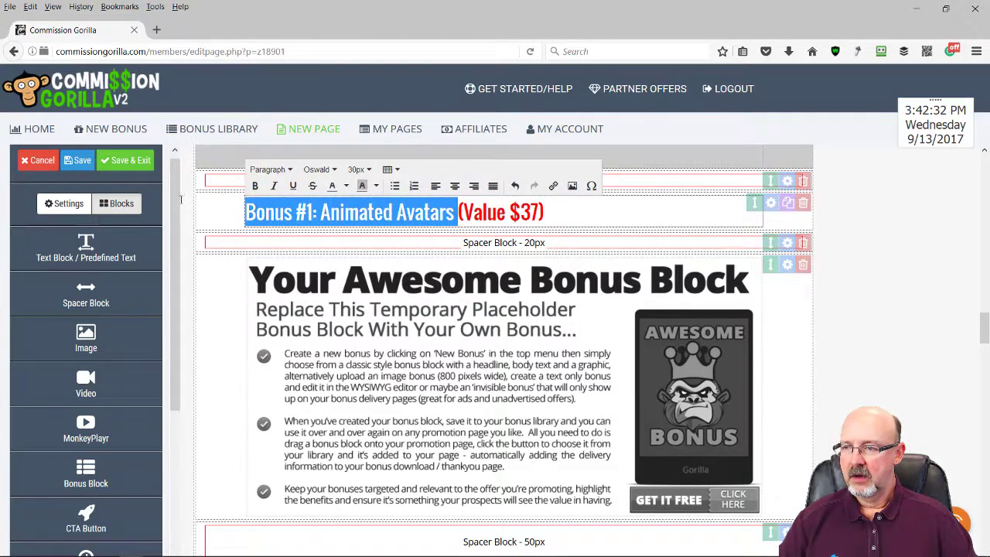
left_click(376, 187)
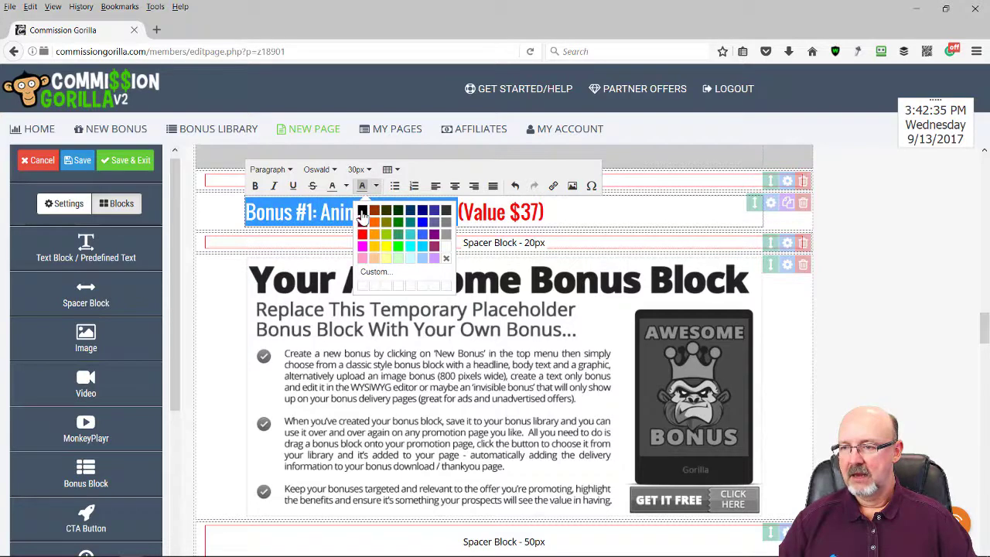
left_click(362, 212)
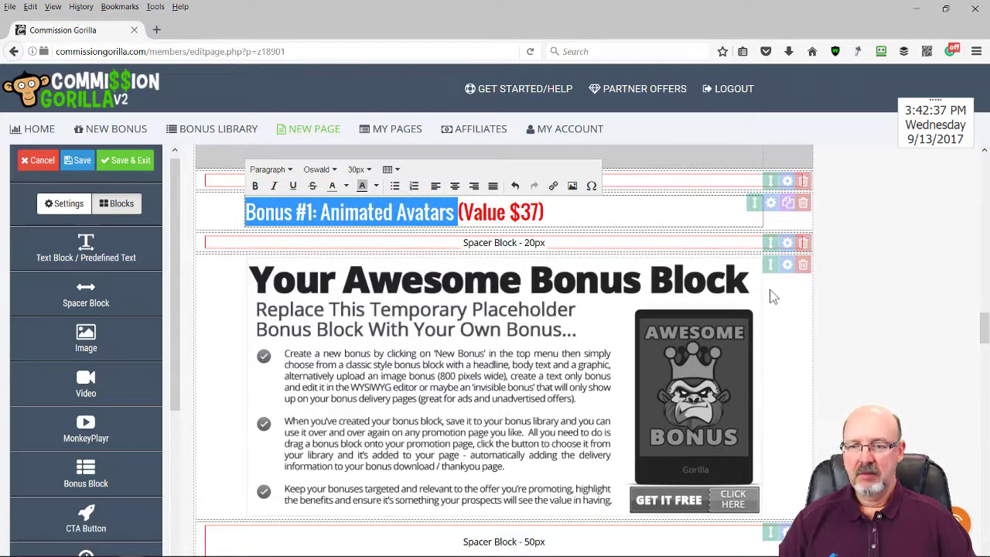
left_click(851, 331)
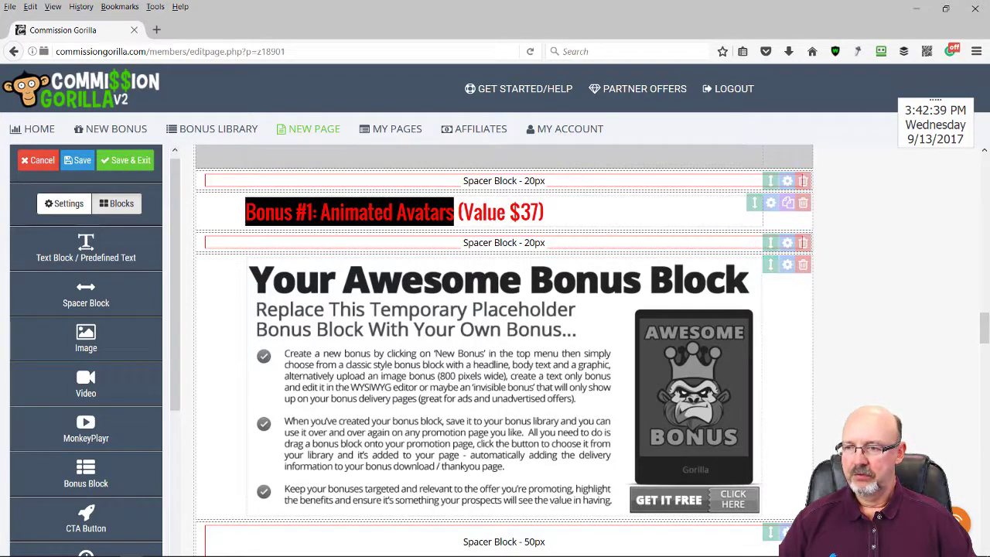
Make the 'Bonus #1: Animated Avatars' text black and clear its background colour
left_click(454, 212)
left_click_drag(454, 212, 246, 212)
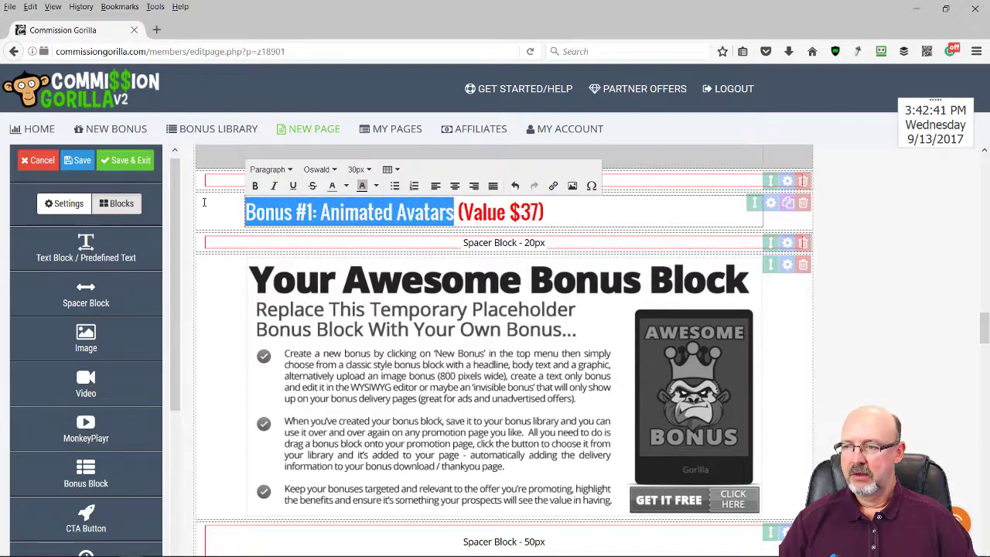
left_click(347, 188)
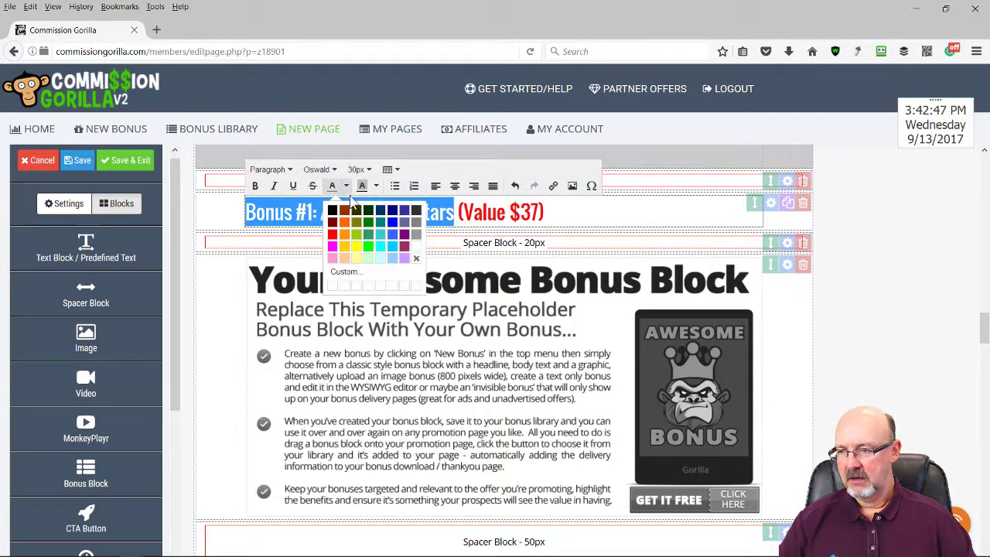
left_click(332, 209)
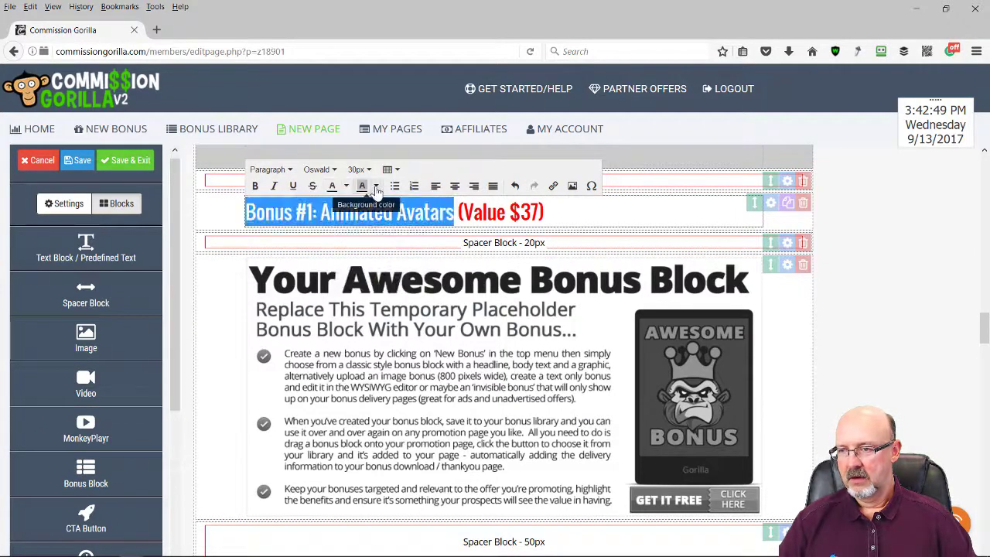
left_click(376, 188)
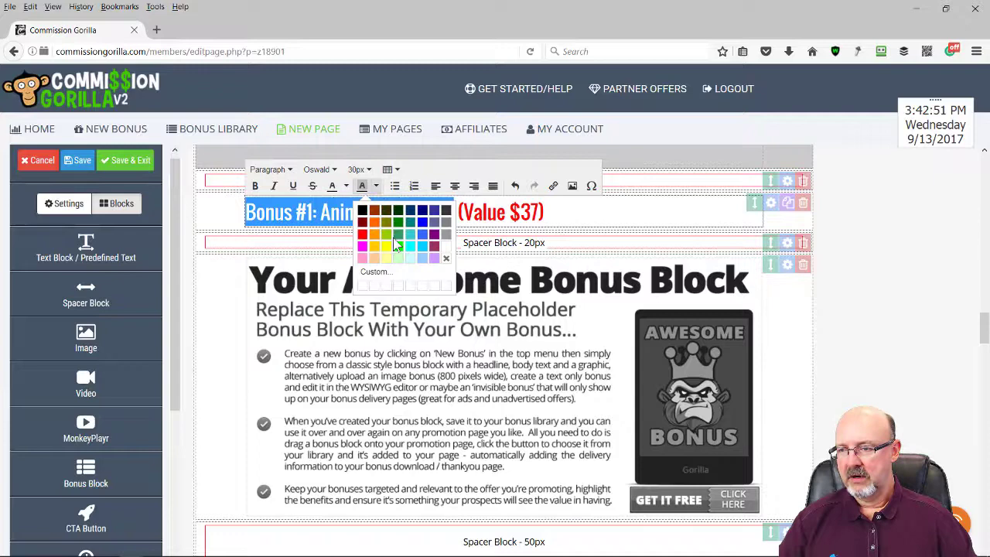
left_click(446, 259)
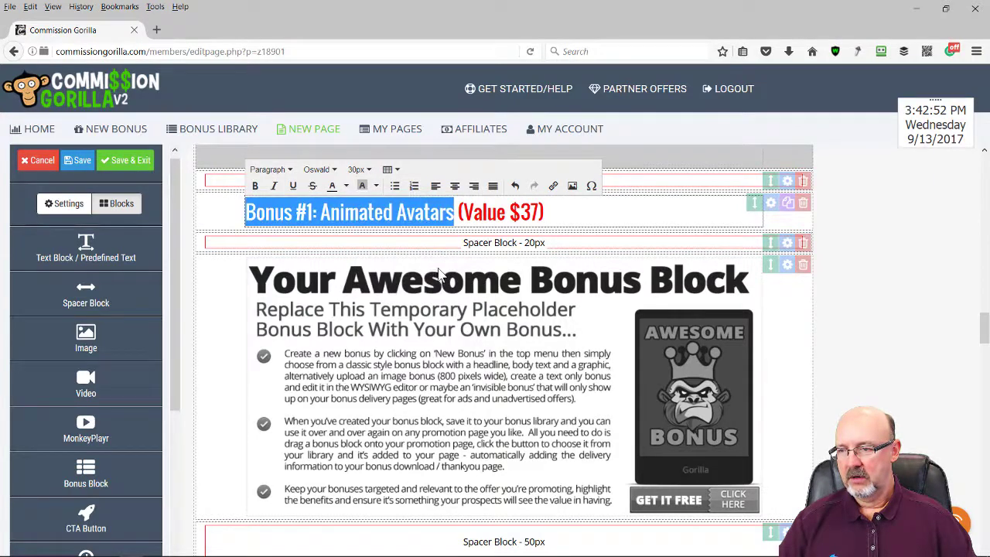
left_click(828, 279)
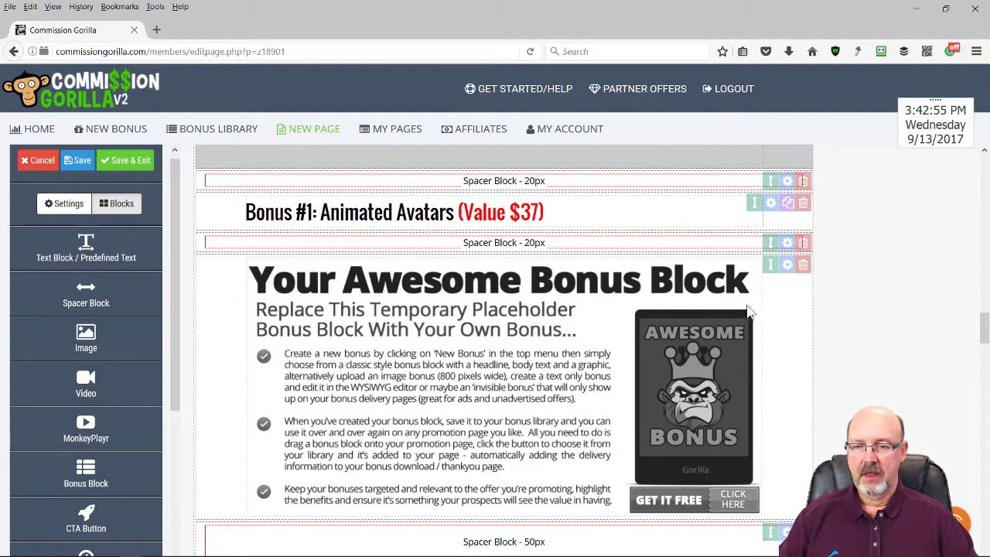
Choose the Animated Avatars bonus from the Stop Motion Express category for the bonus block
left_click(787, 267)
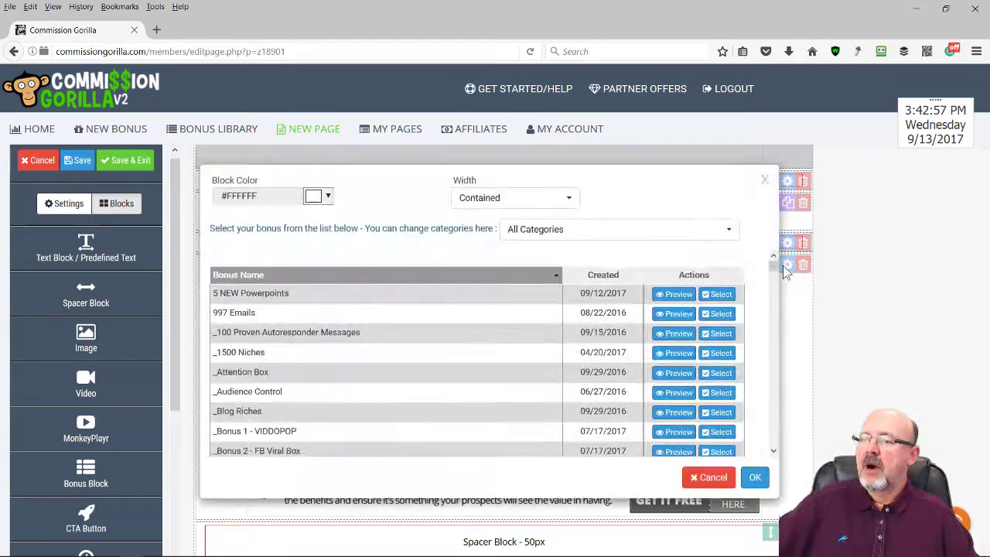
left_click(724, 230)
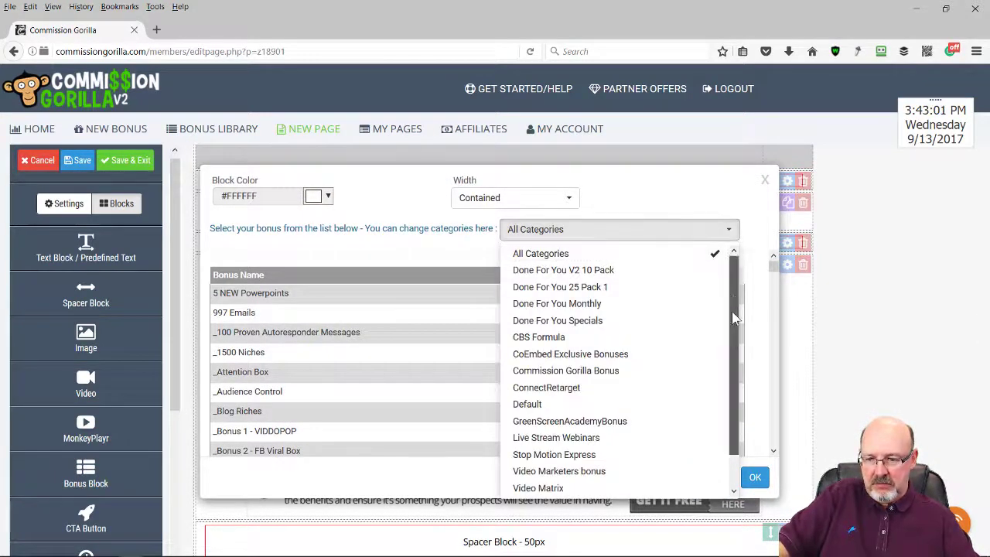
scroll(718, 389, "down", 1)
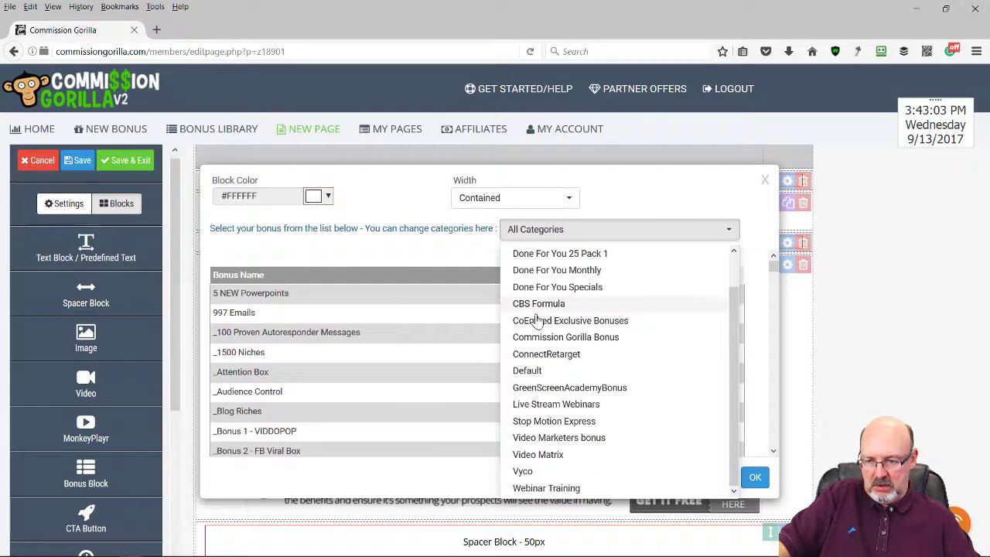
left_click(547, 421)
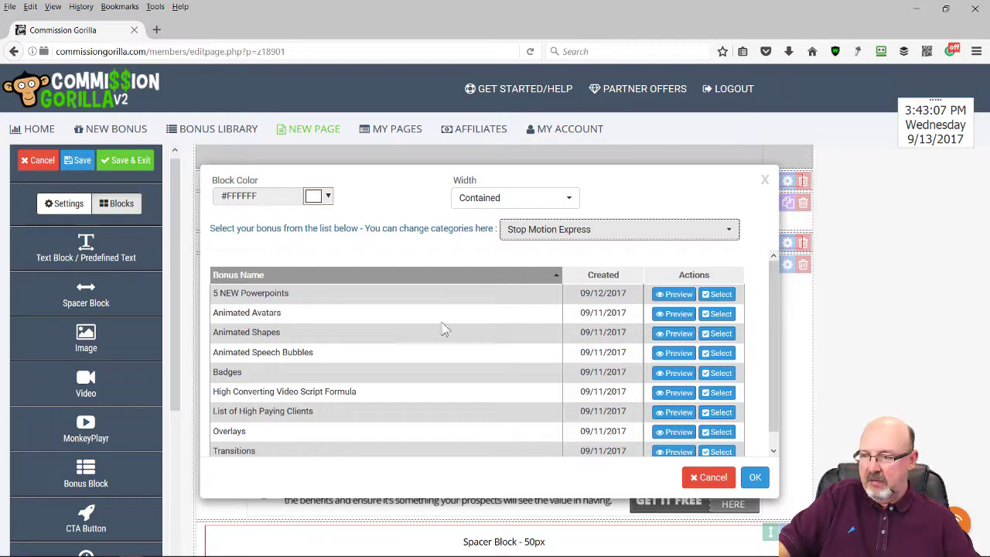
left_click(718, 315)
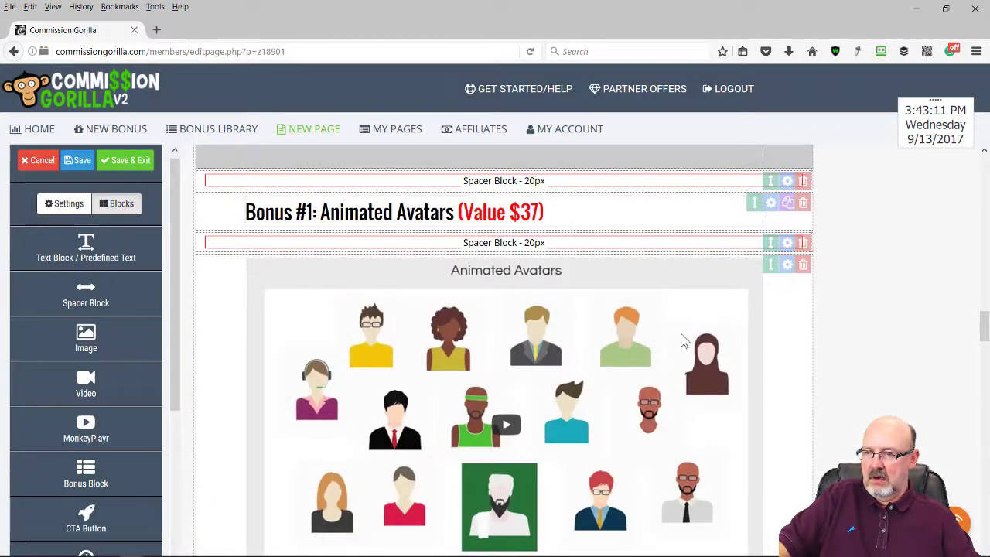
scroll(682, 340, "down", 8)
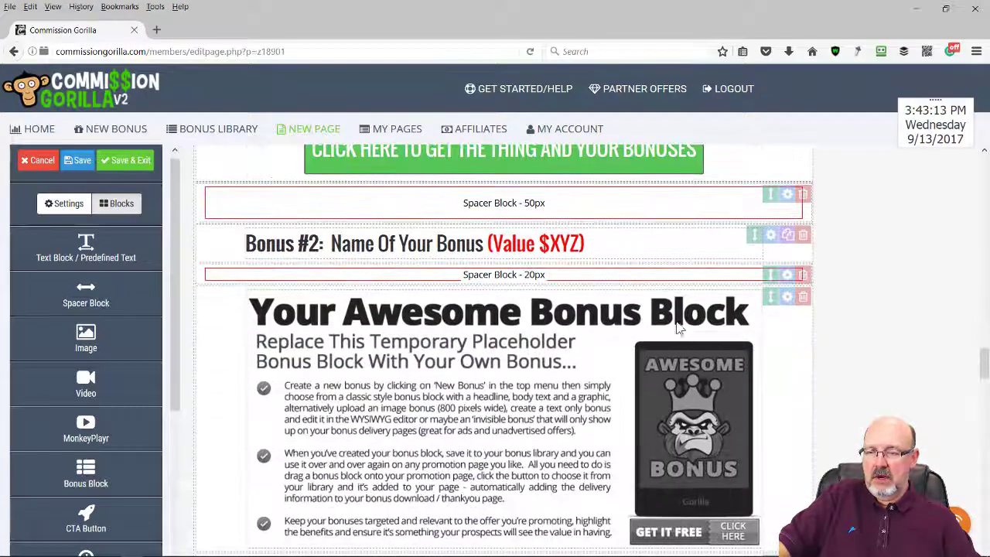
scroll(403, 341, "up", 3)
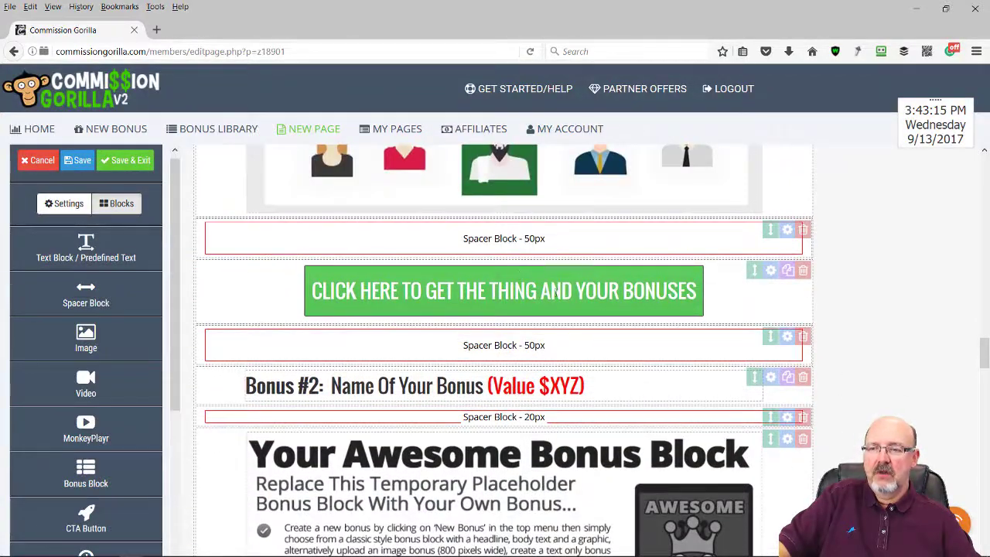
scroll(573, 313, "down", 3)
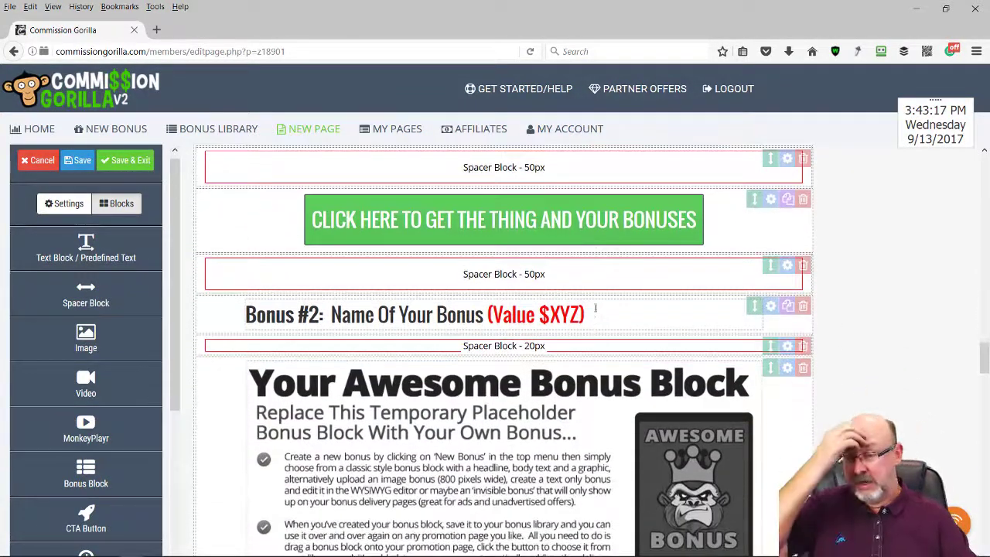
scroll(580, 259, "up", 1)
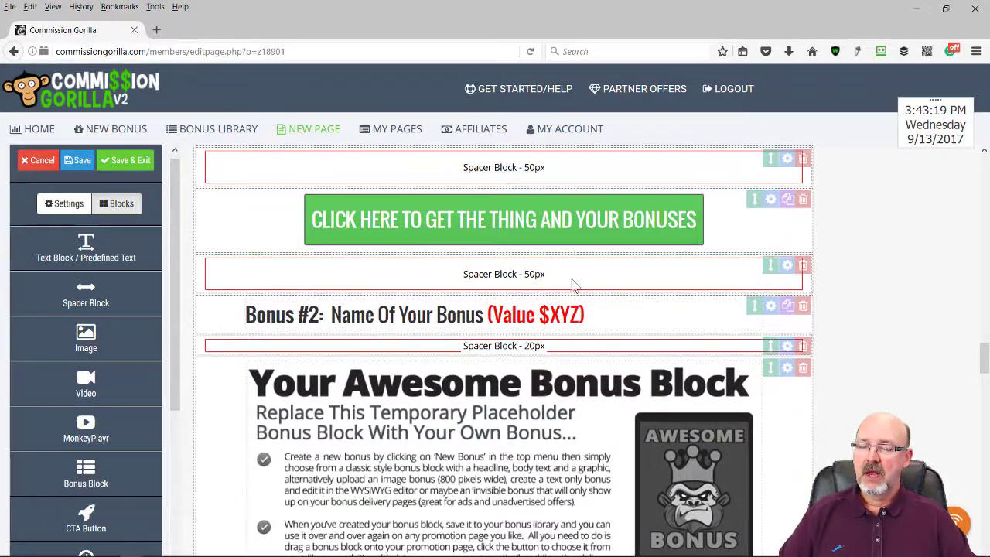
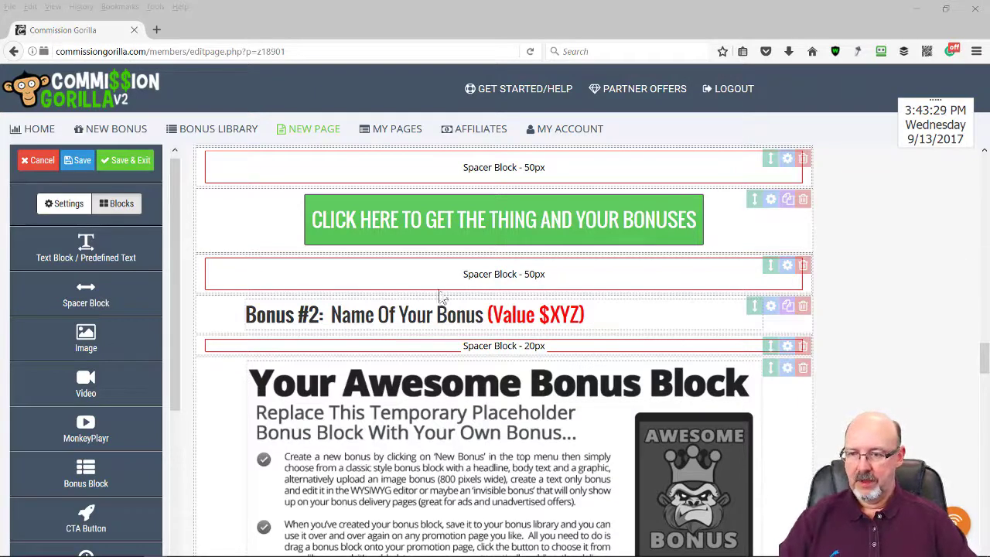
Replace the Bonus #2 heading with 'Animated Speech Bubbles (Value $27)' and make its title black
left_click_drag(595, 319, 186, 306)
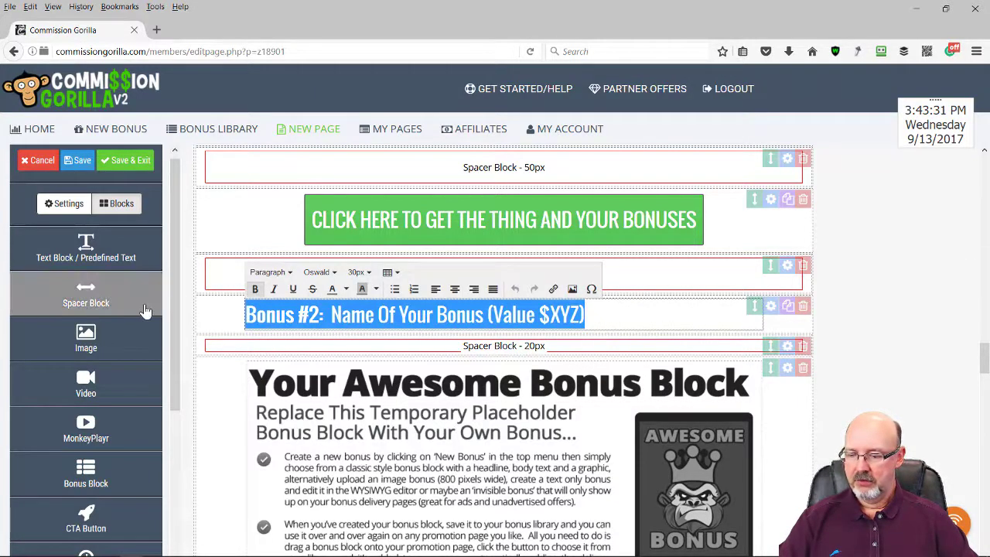
type("Bonus #2: Animated Speech Bubbles (Value $27)")
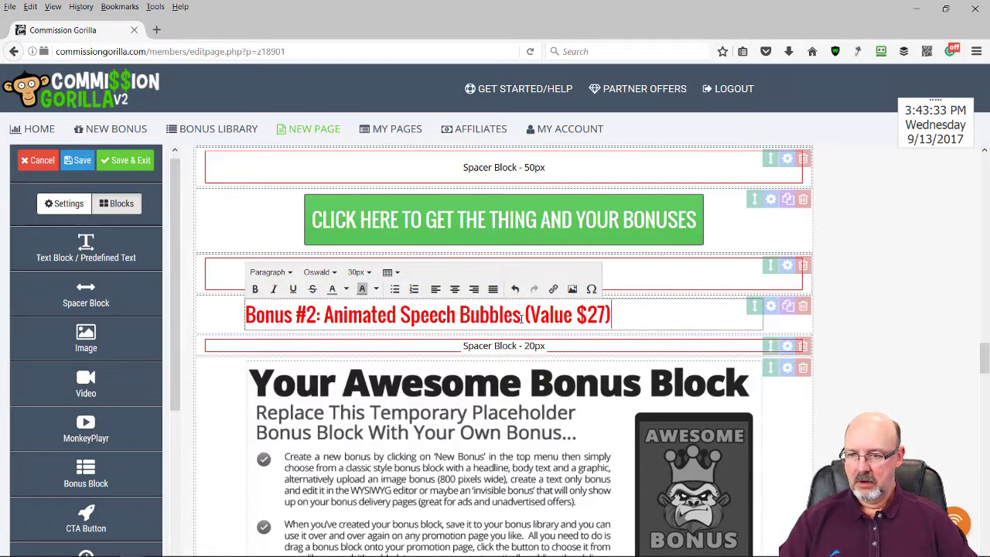
left_click_drag(521, 318, 199, 325)
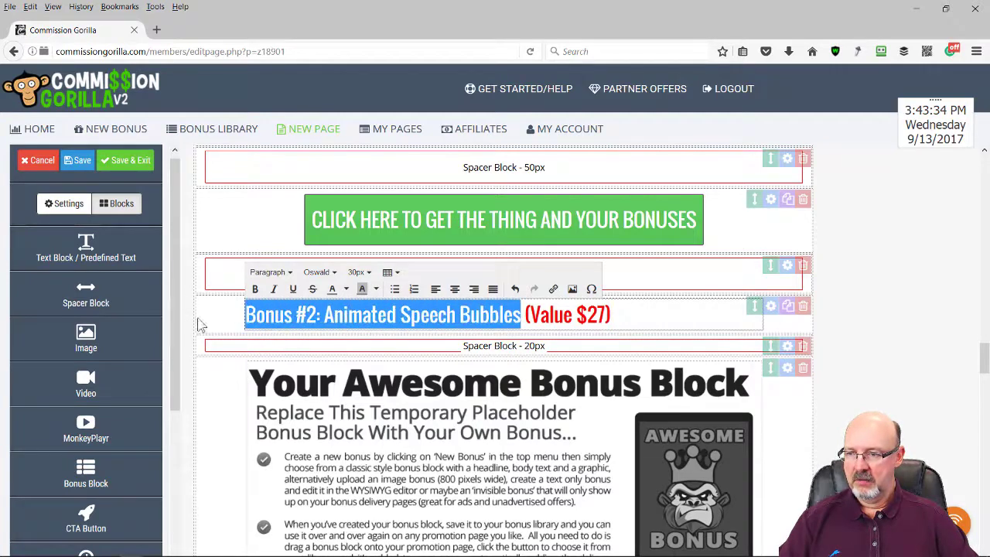
left_click(347, 295)
left_click(335, 316)
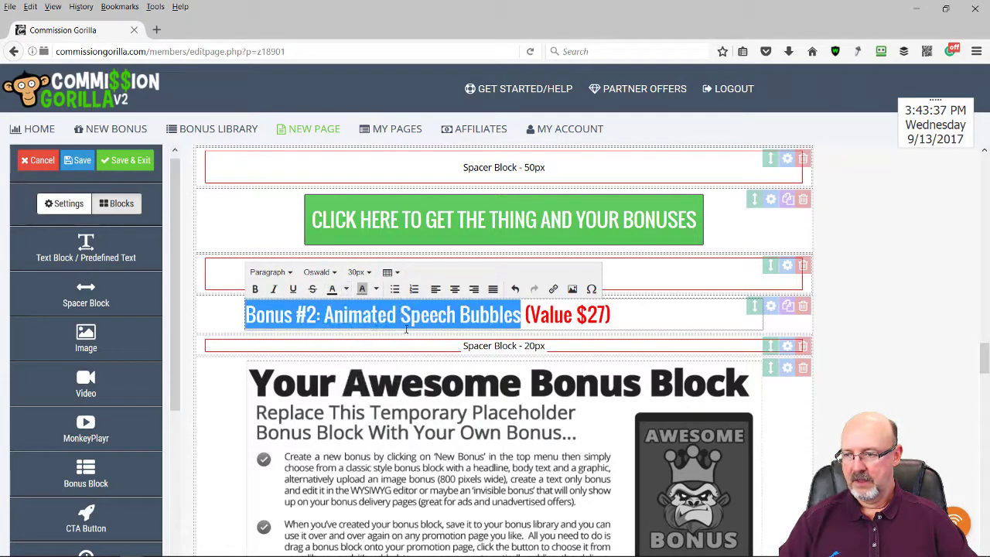
Insert the Animated Speech Bubbles bonus into the Bonus #2 block
left_click(788, 368)
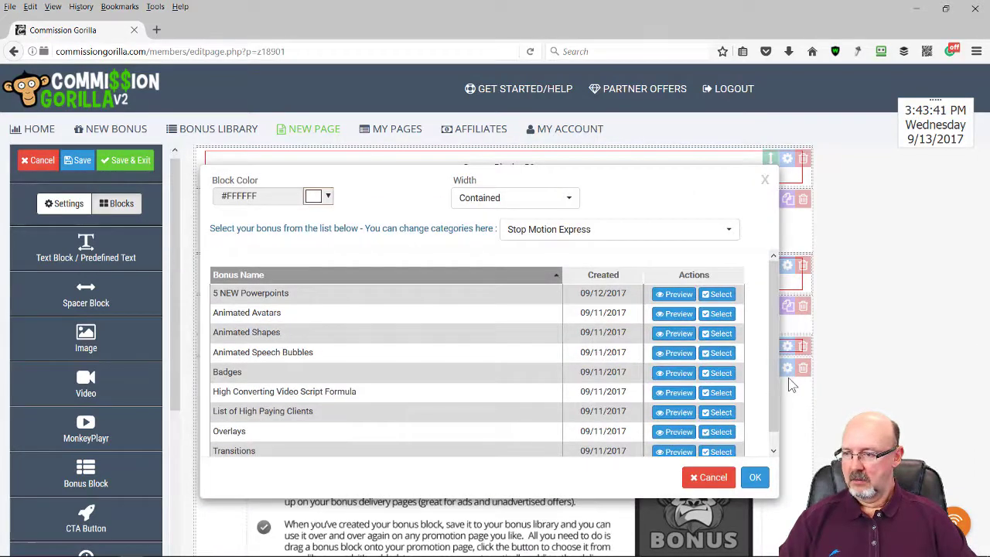
left_click(718, 353)
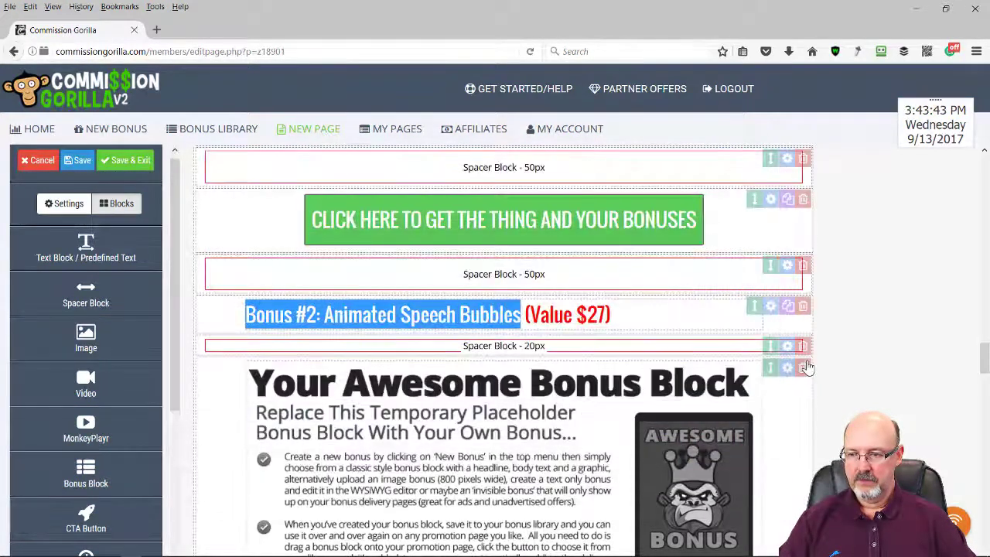
scroll(870, 360, "down", 5)
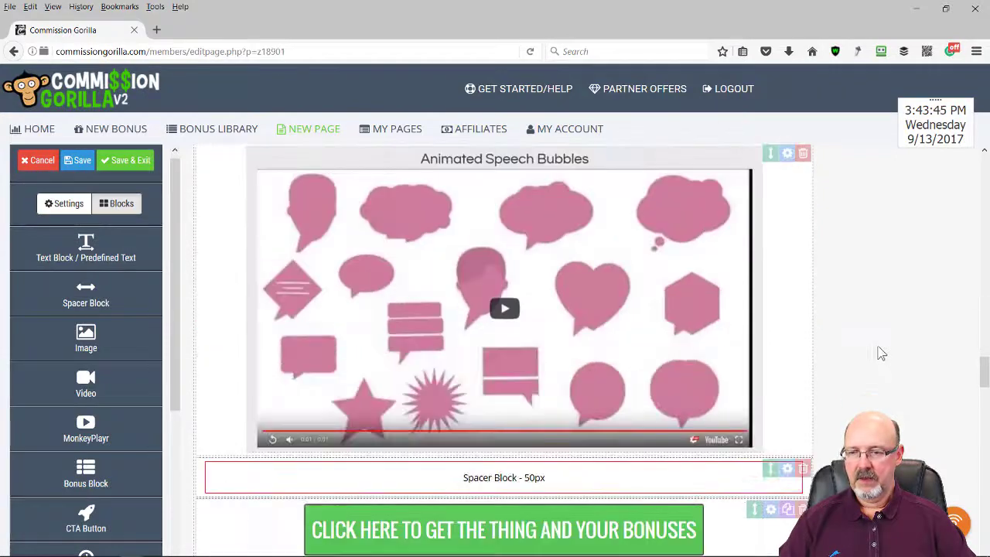
scroll(872, 343, "down", 2)
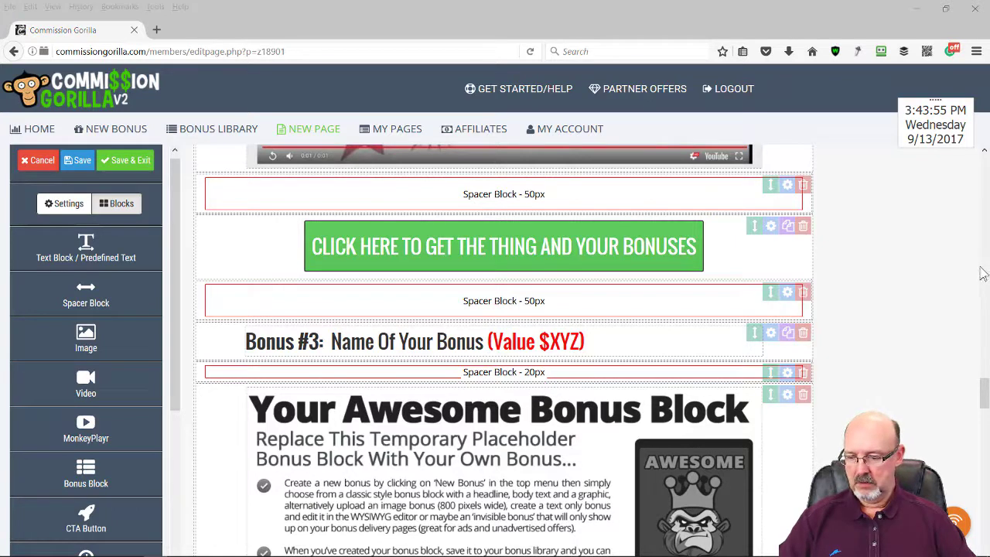
Replace the Bonus #3 heading with 'Animated Shapes (Value $27)' and make the title part black
left_click_drag(602, 341, 241, 331)
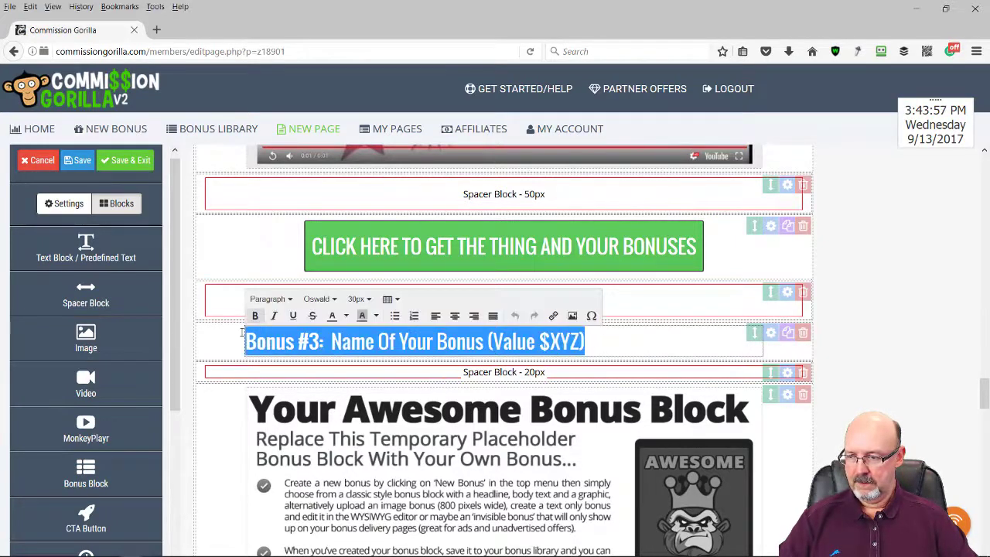
type("Bonus #3: Animated Shapes (Value $27)")
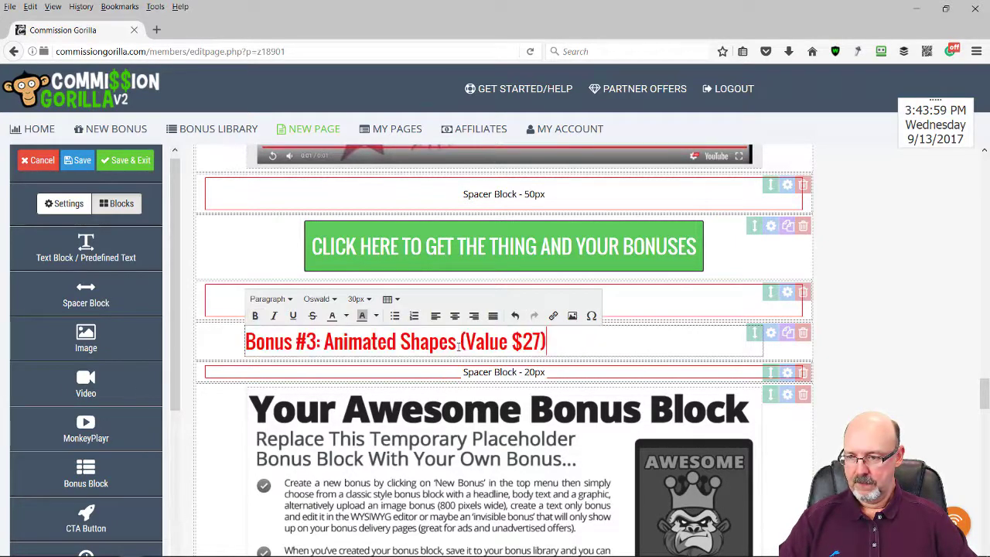
left_click_drag(458, 345, 234, 332)
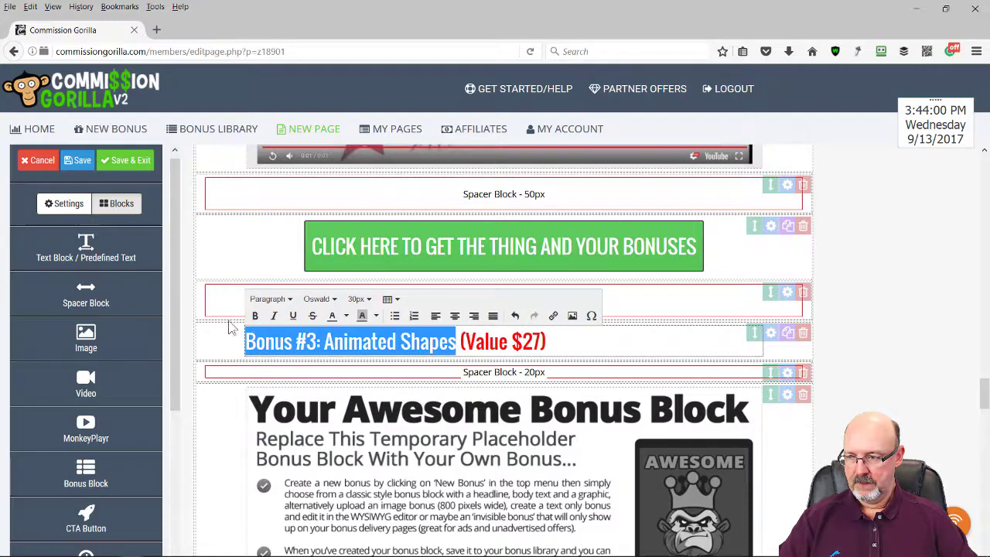
left_click(347, 317)
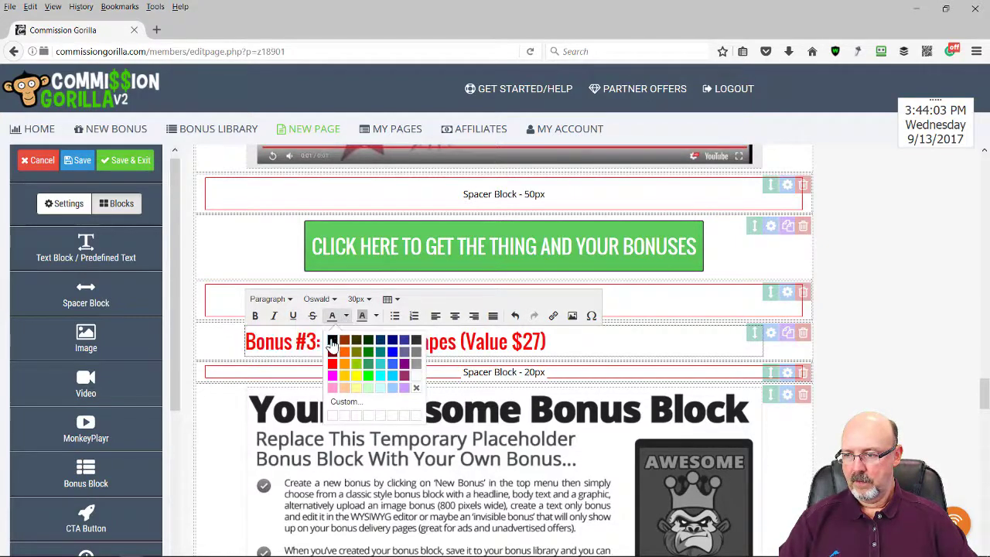
left_click(334, 345)
Insert the Animated Shapes bonus into the Bonus #3 block
scroll(909, 310, "down", 4)
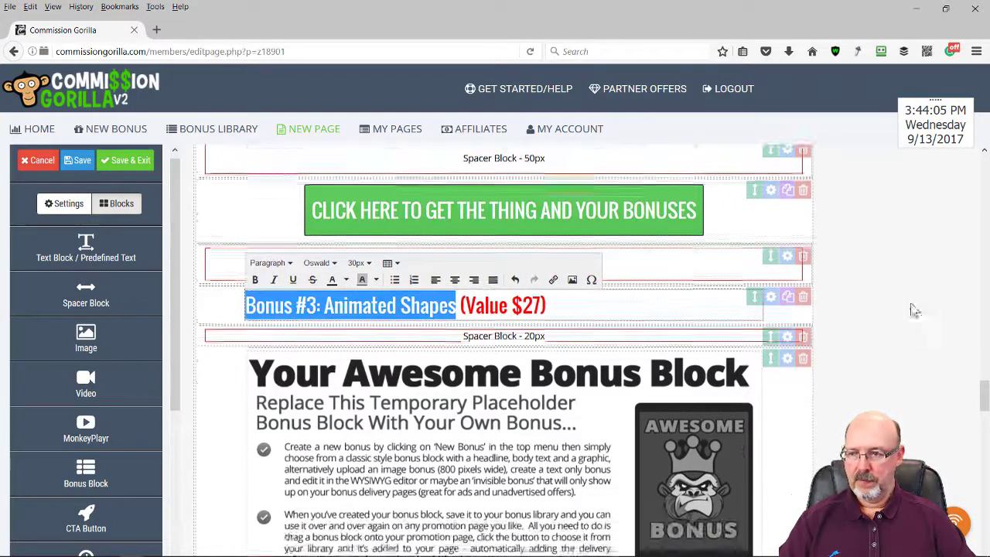
left_click(790, 254)
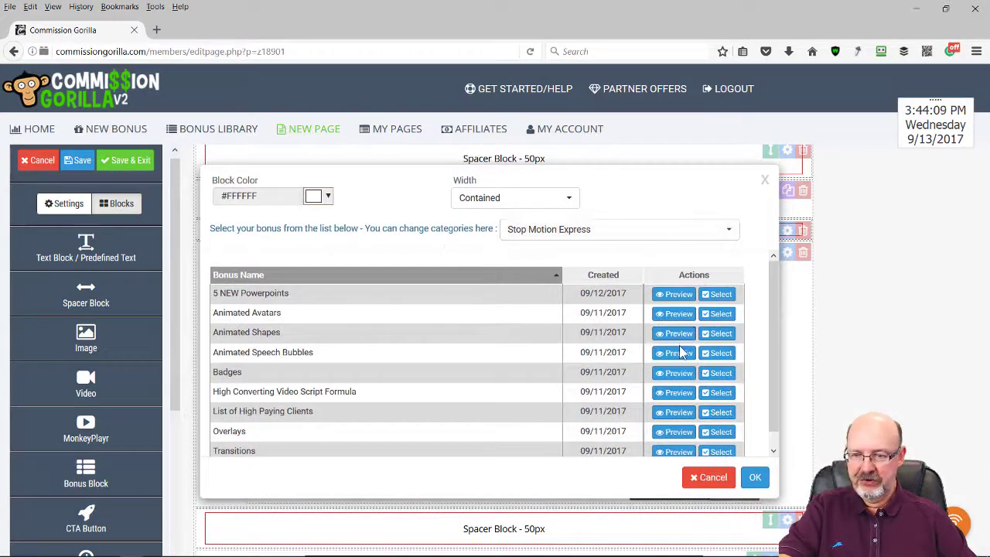
left_click(718, 334)
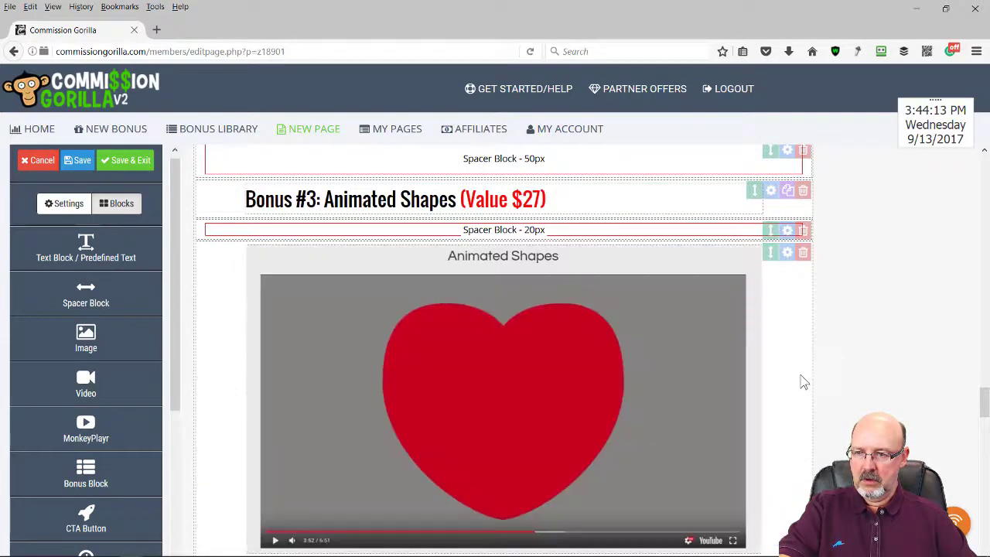
scroll(802, 380, "down", 12)
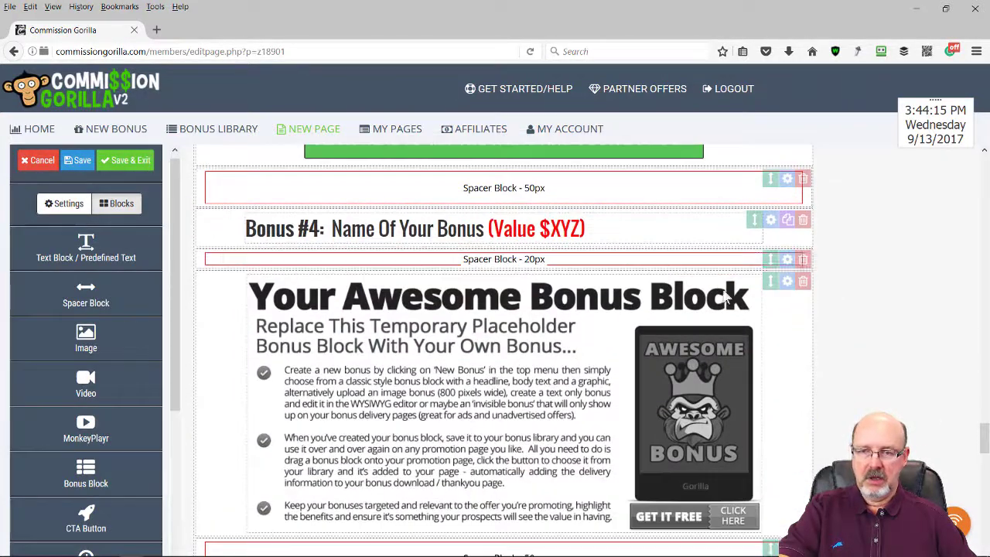
scroll(807, 325, "down", 4)
scroll(809, 327, "up", 4)
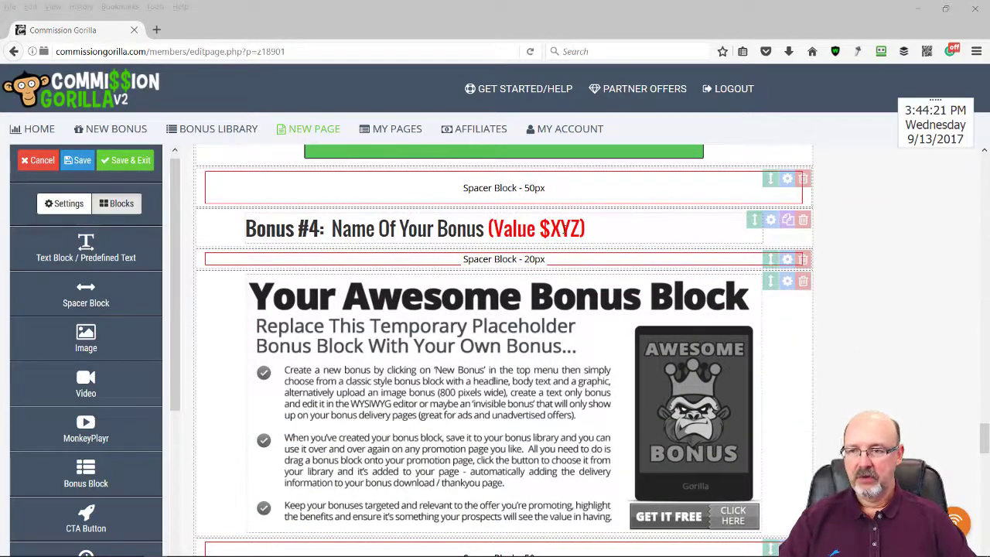
Replace the Bonus #4 heading with 'Badges (Value $47)' and make the title part black
left_click_drag(589, 229, 191, 218)
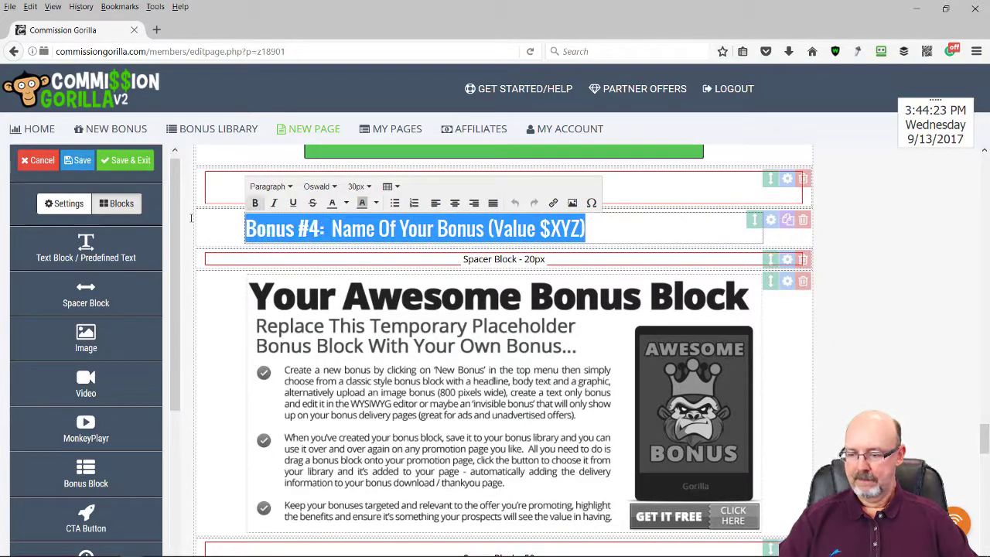
type("Bonus #4: Badges (Value $47)")
left_click_drag(382, 229, 244, 229)
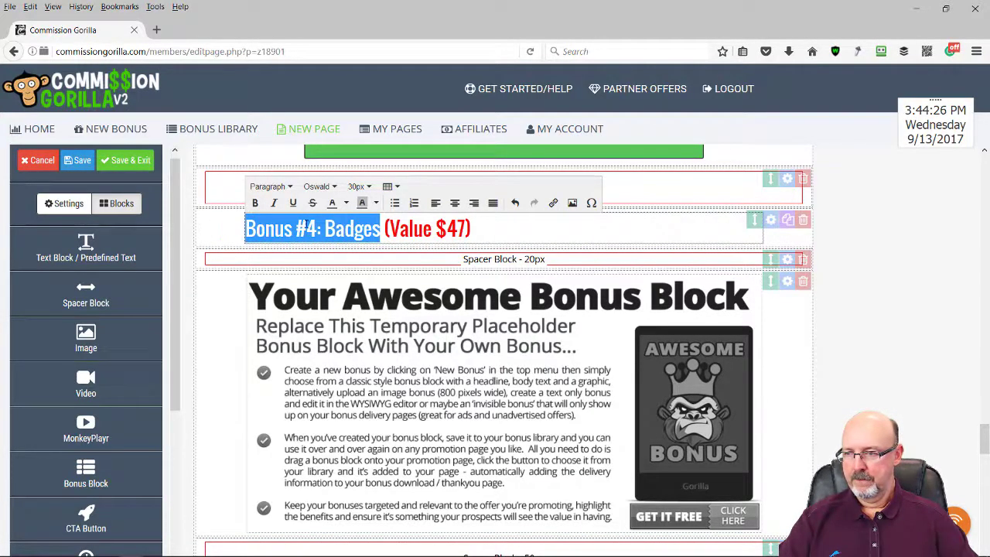
left_click(347, 204)
left_click(339, 232)
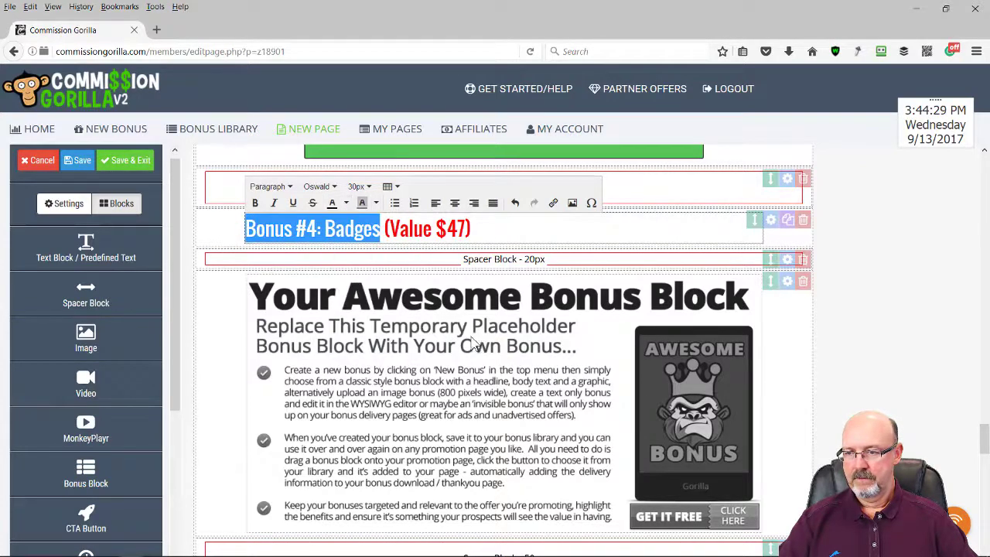
Insert the Badges bonus into the Bonus #4 block
left_click(788, 283)
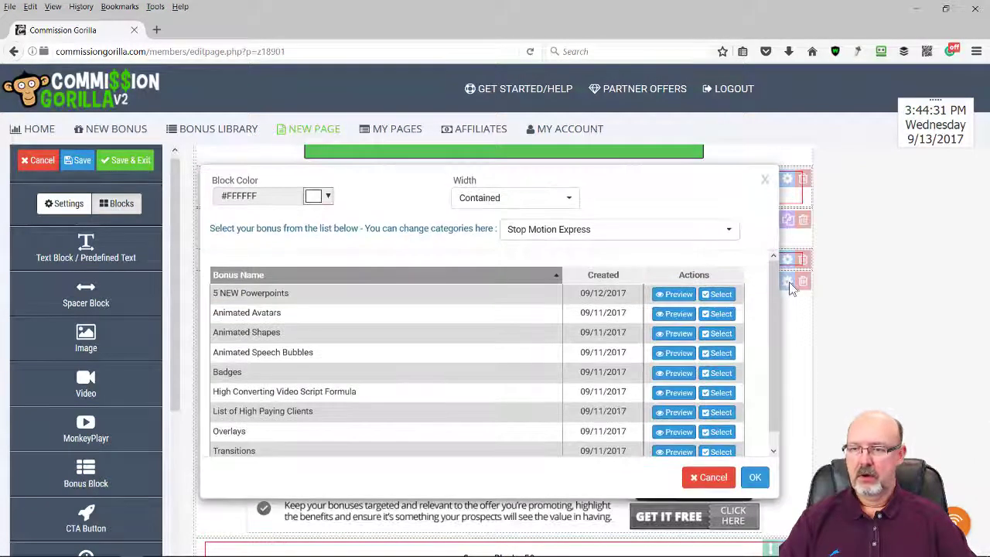
left_click(718, 373)
scroll(716, 352, "down", 3)
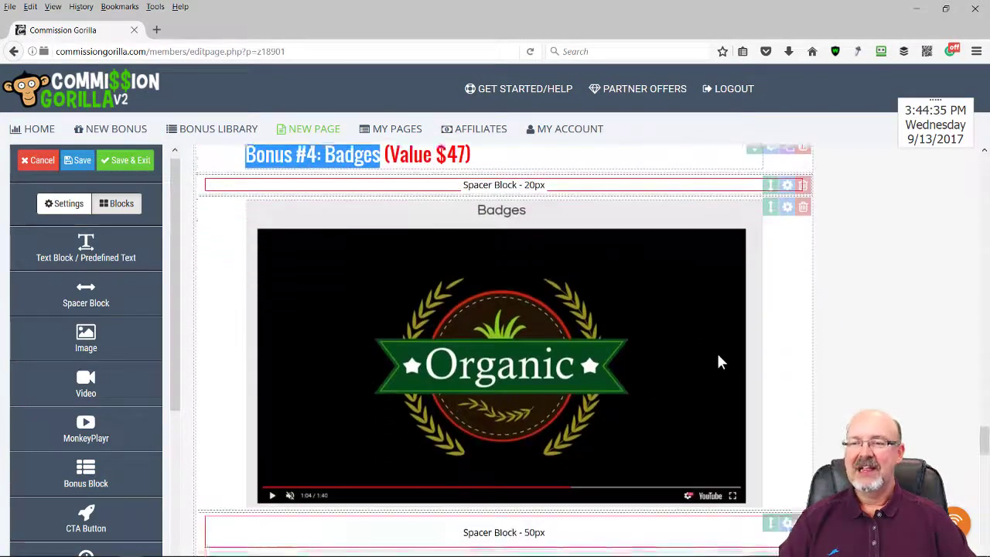
scroll(722, 363, "down", 2)
scroll(720, 356, "up", 4)
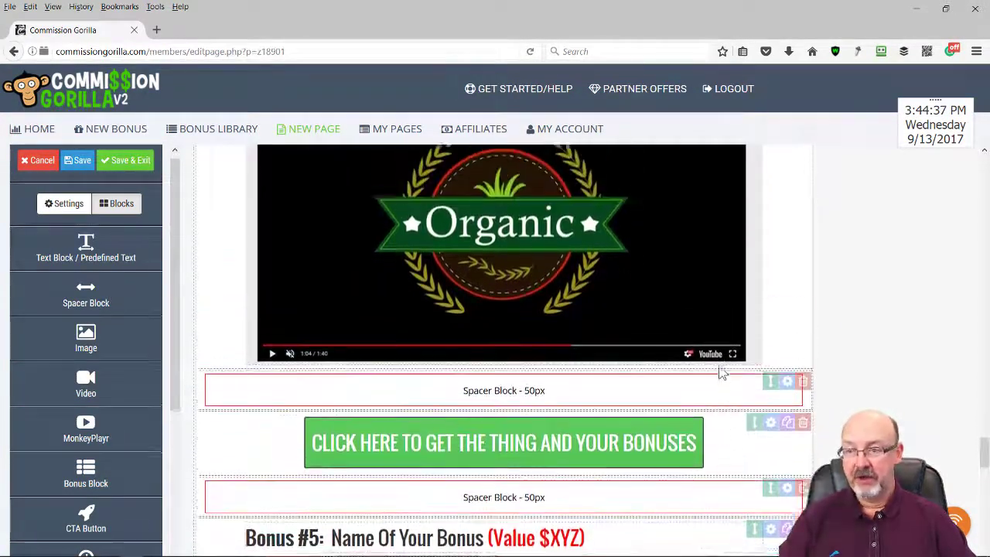
scroll(681, 332, "up", 2)
scroll(807, 331, "down", 6)
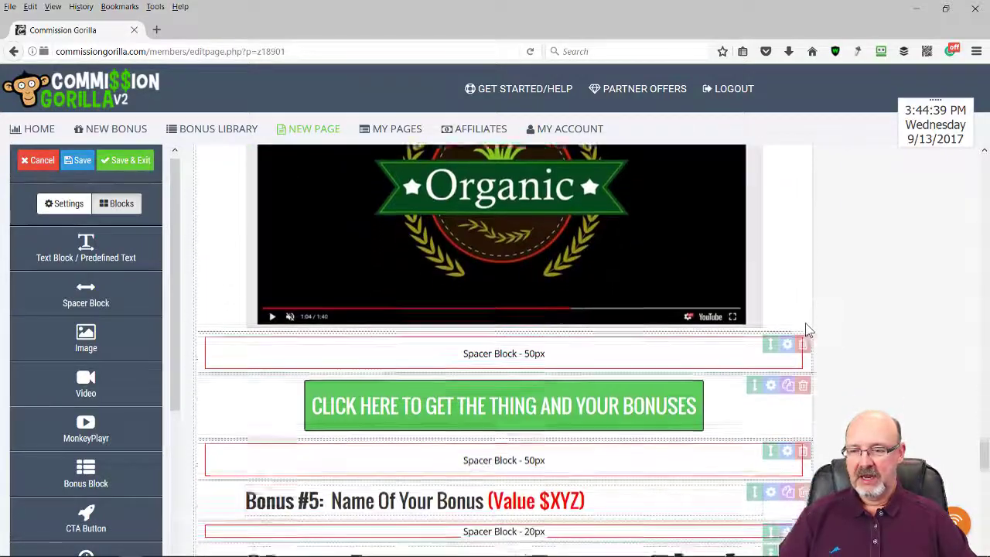
scroll(808, 332, "down", 1)
scroll(689, 340, "down", 2)
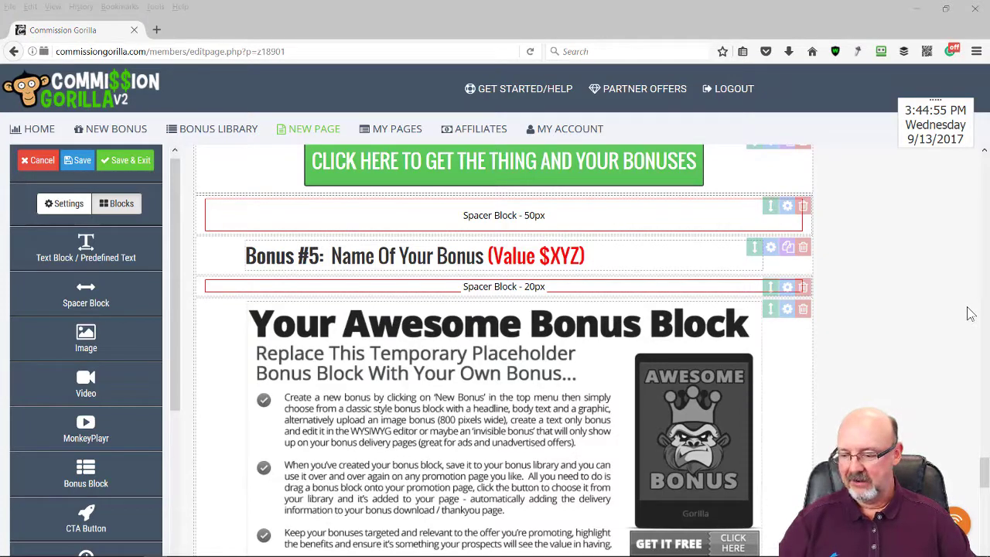
Replace the Bonus #5 heading with '5 New Powerpoint Templates (Value $37)' and make the title black
left_click_drag(611, 254, 200, 261)
type("Bonus #5: 5 New Powerpoint Templates (Value $37)")
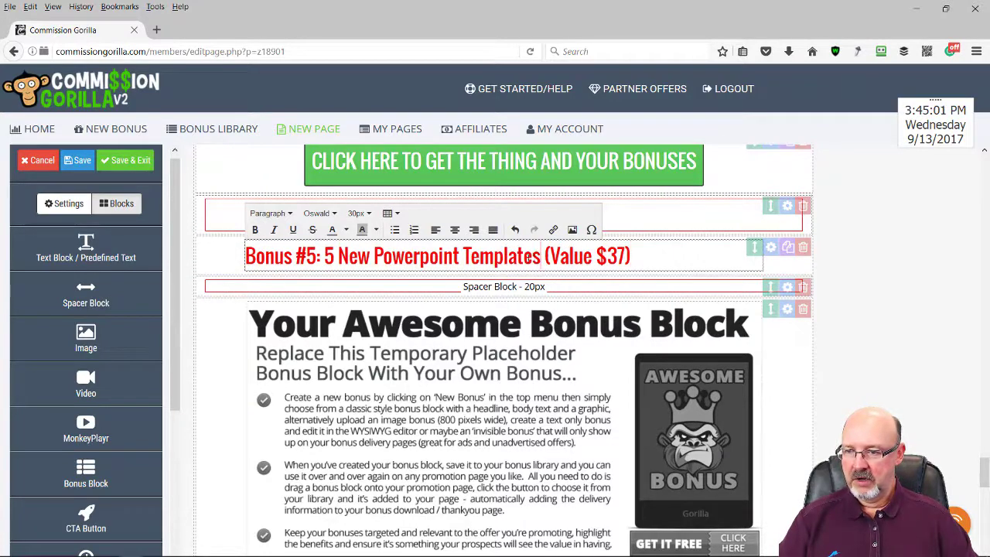
left_click_drag(541, 256, 220, 256)
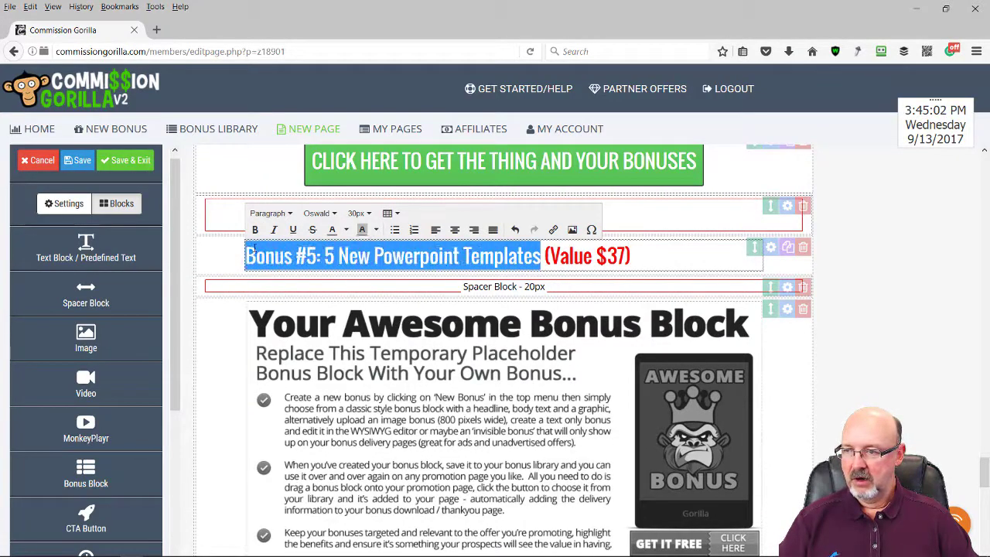
left_click(346, 231)
left_click(331, 252)
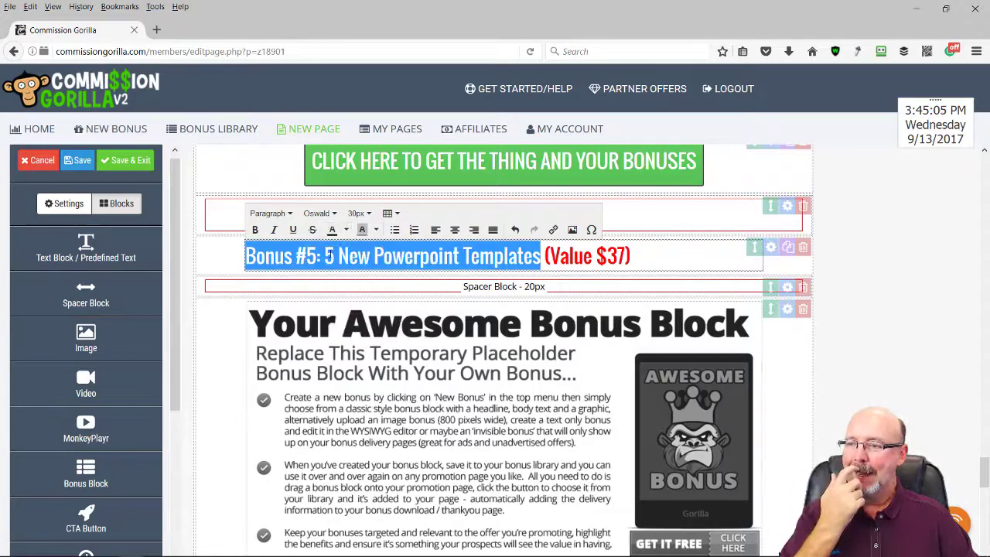
left_click(915, 328)
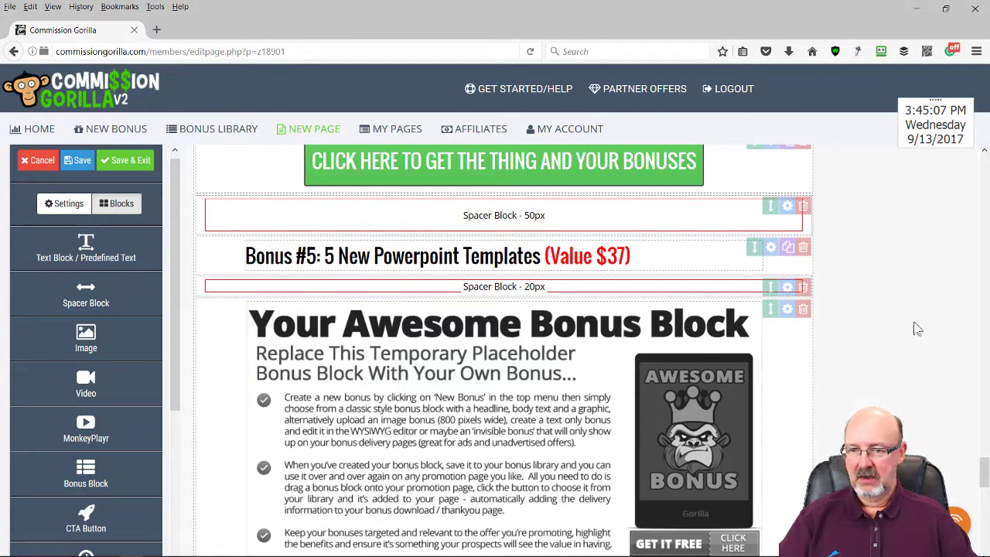
Open the Bonus #5 block's settings to choose the 5 NEW Powerpoints bonus
left_click(786, 309)
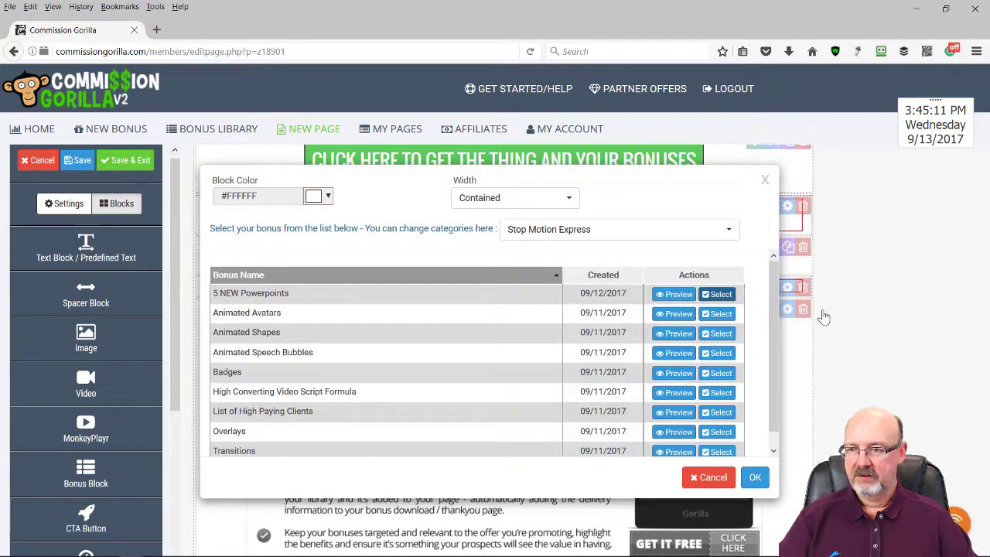
scroll(889, 314, "down", 5)
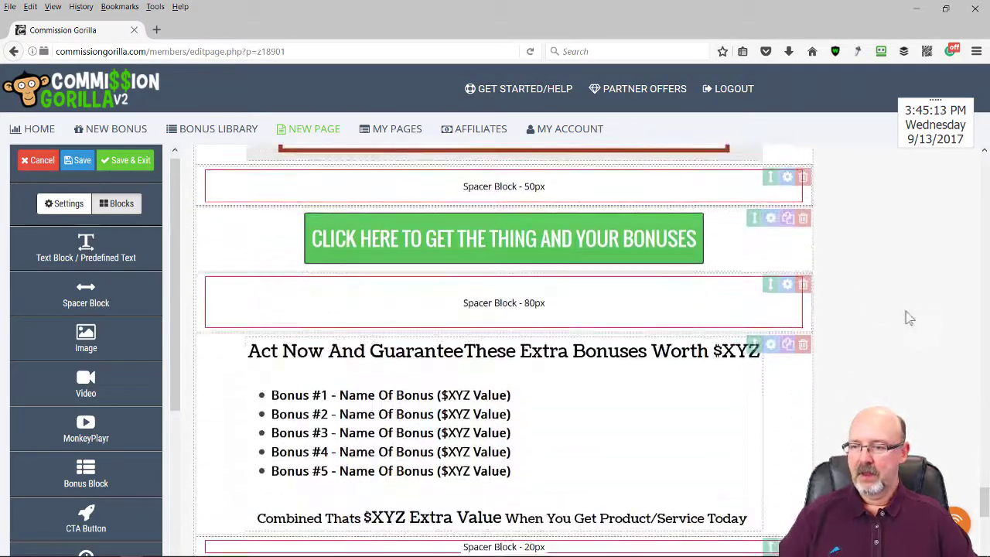
scroll(897, 314, "down", 3)
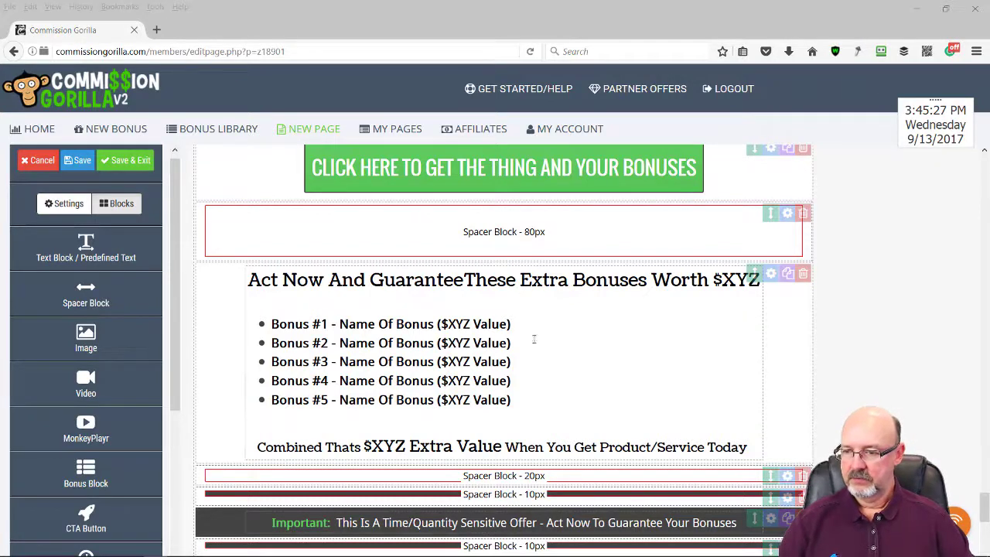
Replace the placeholder summary with the five named bonuses as a bulleted list
left_click_drag(512, 401, 271, 312)
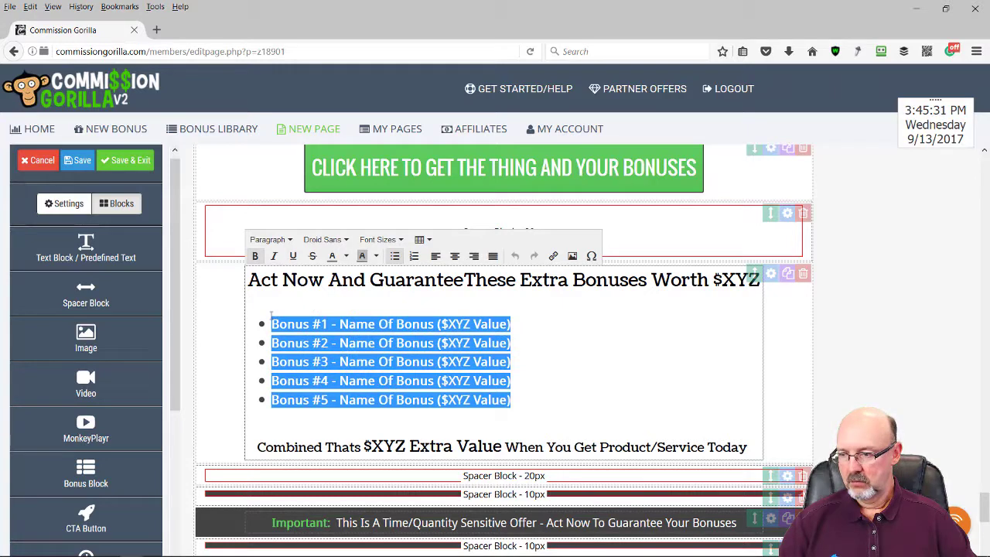
type("Bonus #1: Animated Avatars (Value $37) Bonus #2: Animated Speech Bubbles (Value $27) Bonus #3: Animated Shapes (Value $27) Bonus #4: Badges (Value $47) Bonus #5: 5 New Powerpoint Templates (Value $37)")
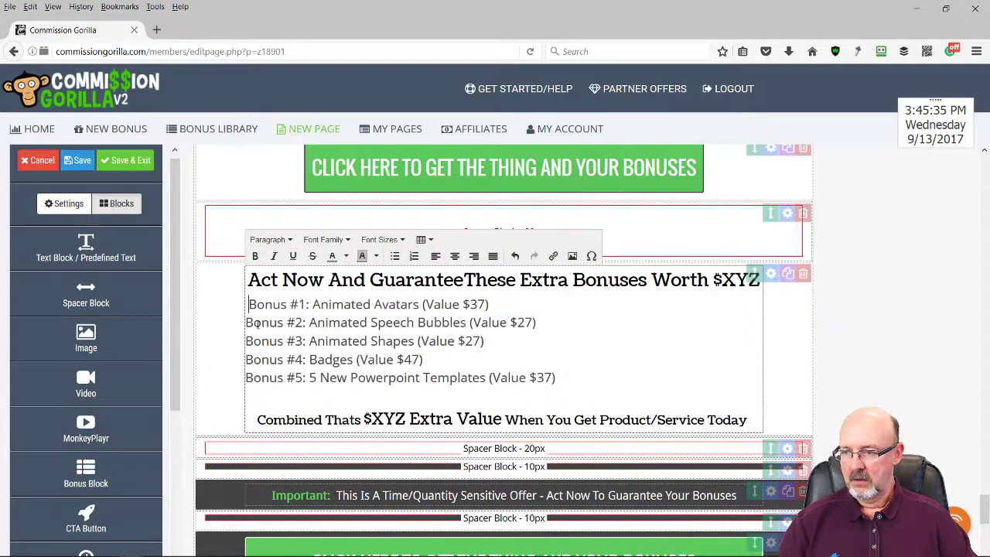
key("BackSpace")
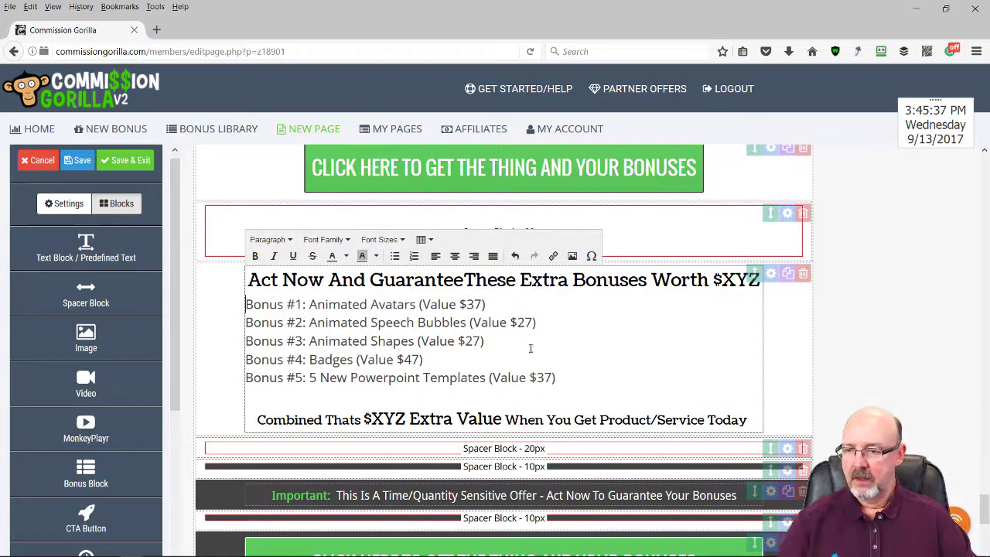
left_click_drag(557, 379, 245, 305)
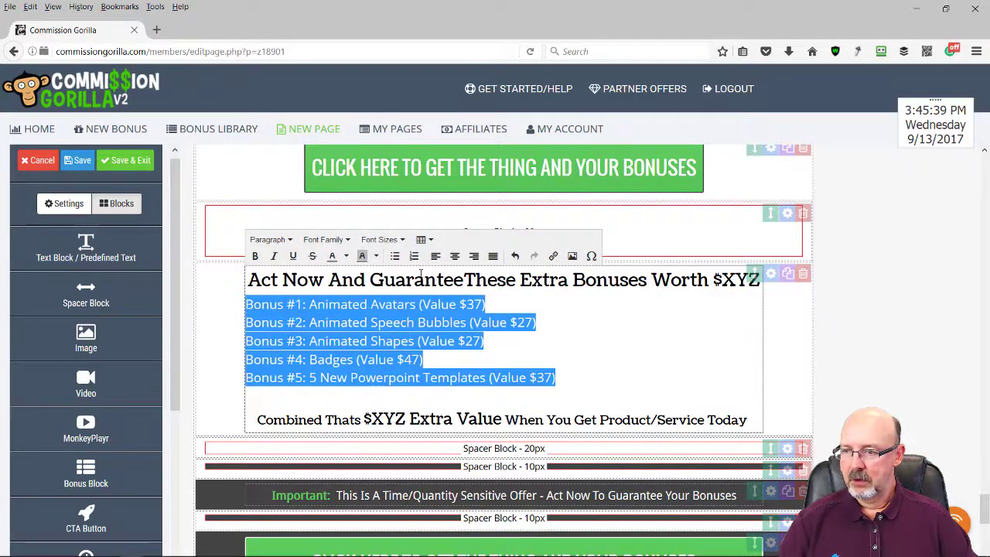
left_click(395, 257)
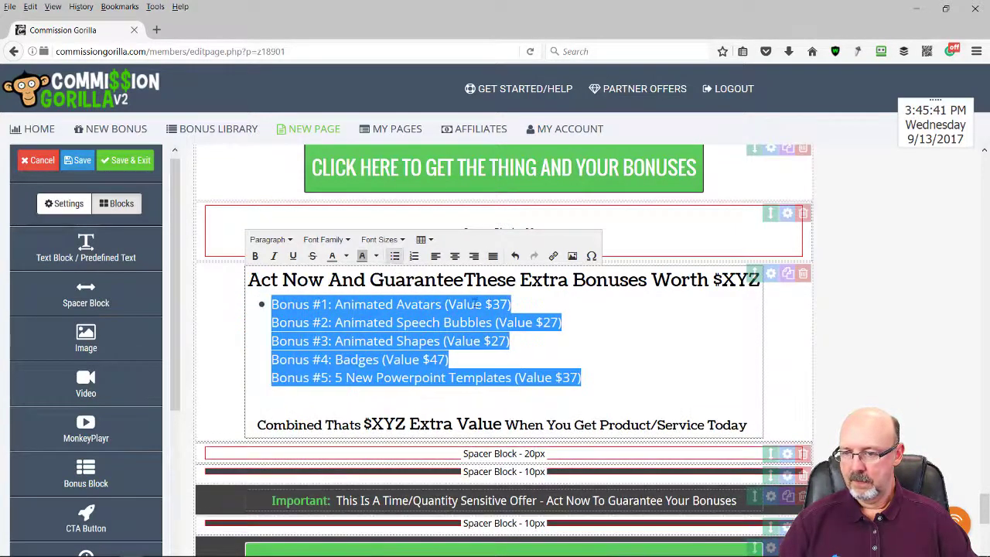
Put each of the five bonuses on its own bullet line and make the list bold
left_click(510, 305)
key("Delete")
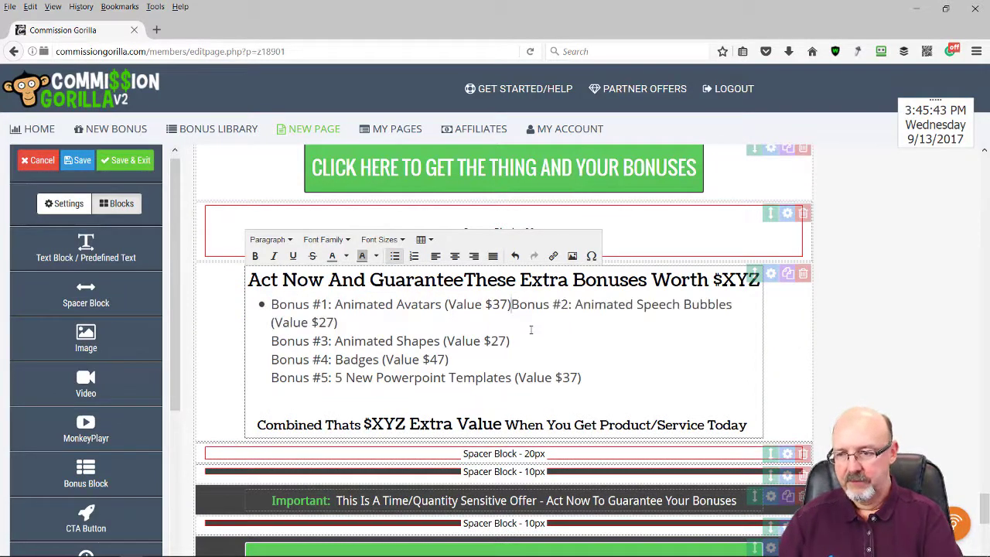
key("Return")
key("End")
key("Delete")
key("Return")
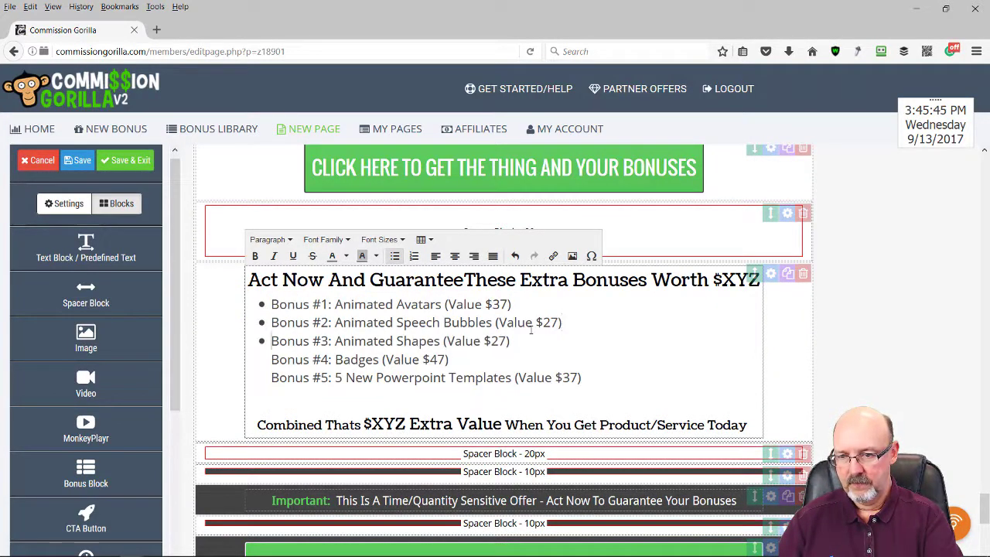
key("Delete")
key("Return")
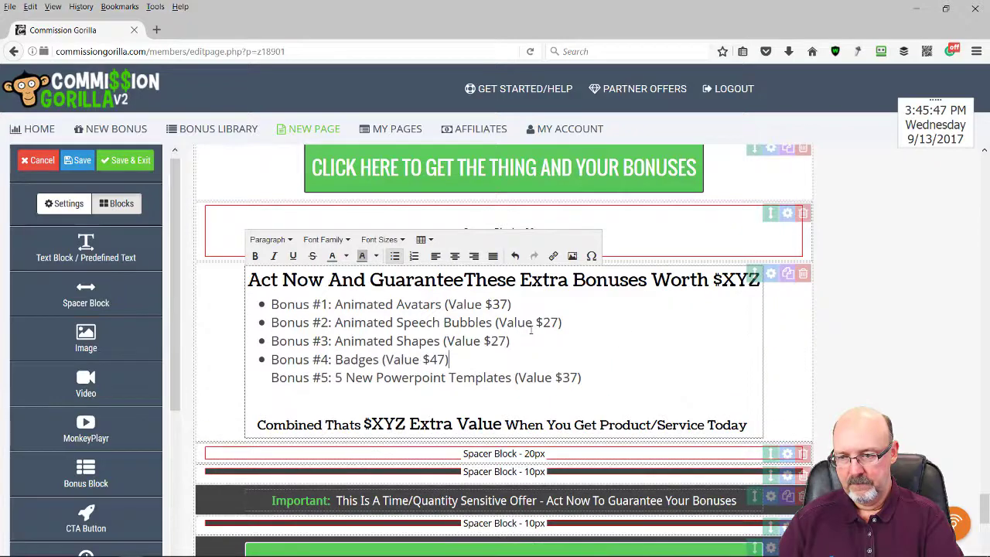
key("End")
key("Delete")
key("Return")
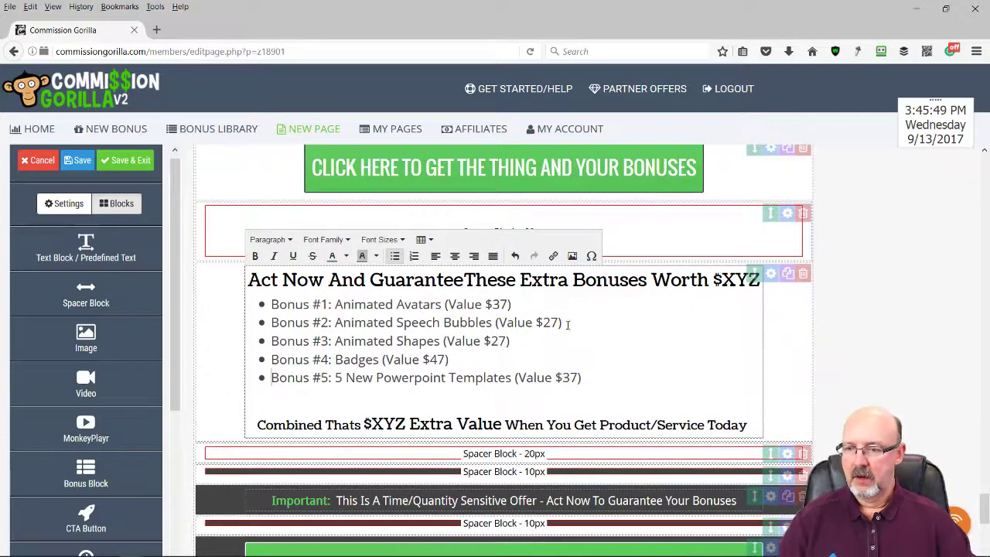
left_click_drag(582, 378, 259, 304)
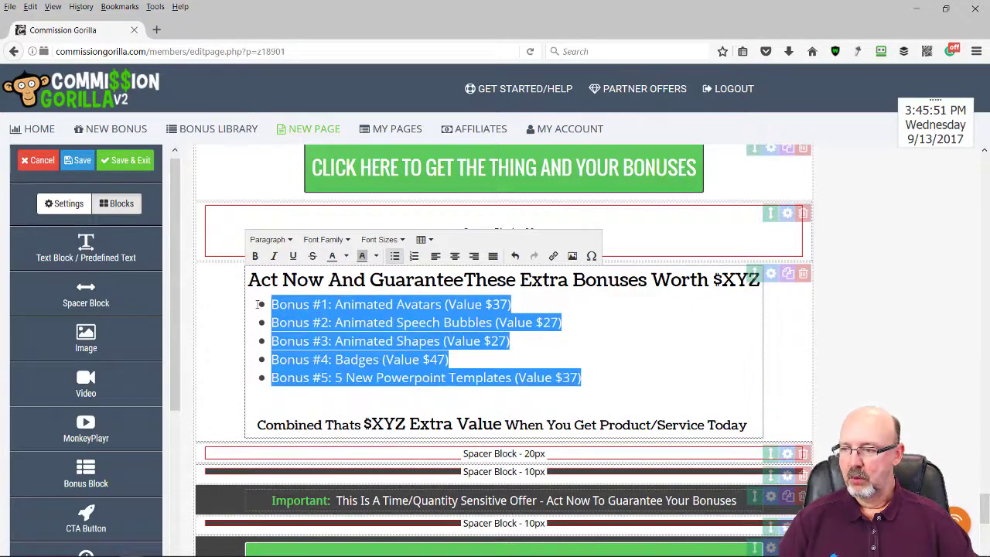
left_click(255, 256)
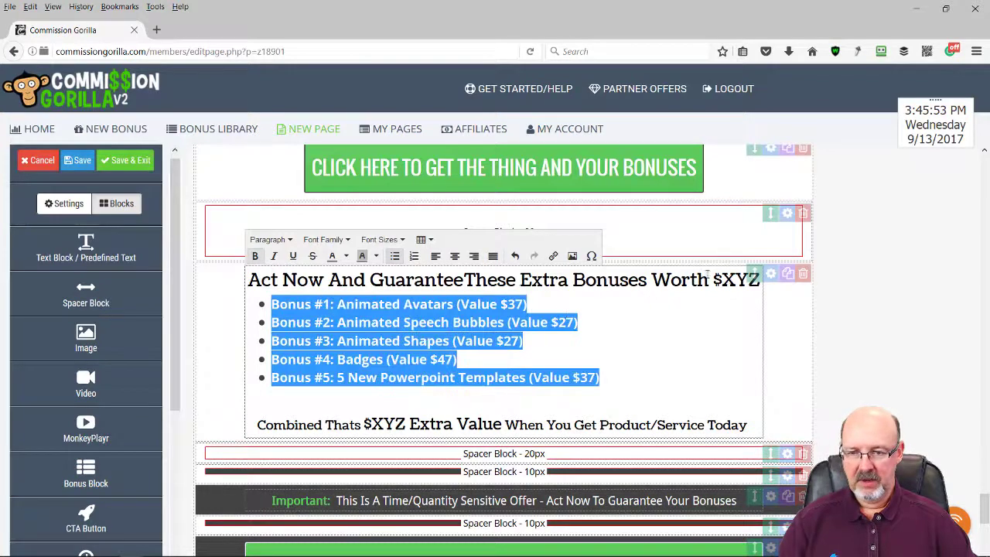
Change both $XYZ values to $197 and Product/Service to 'Stop Motion Videos'
double_click(739, 281)
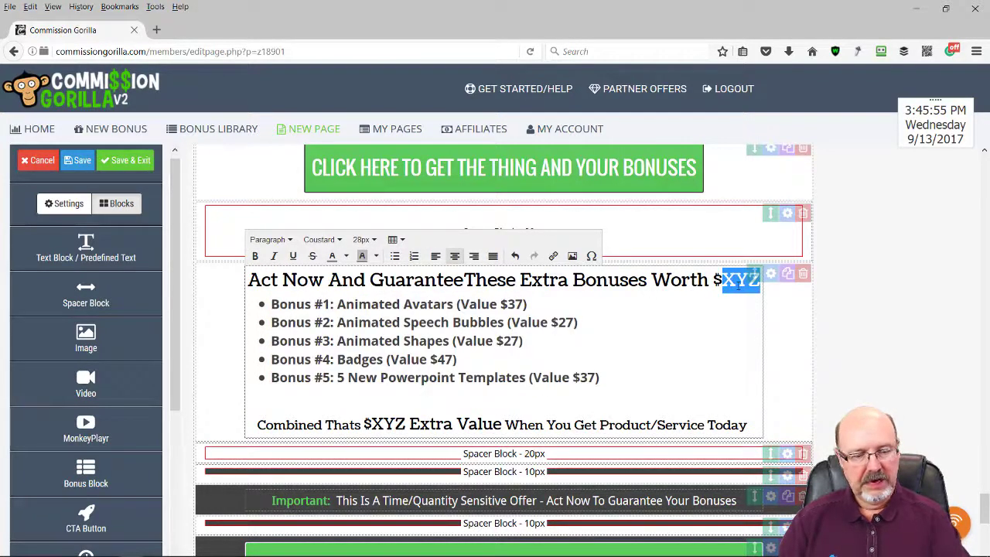
type("197")
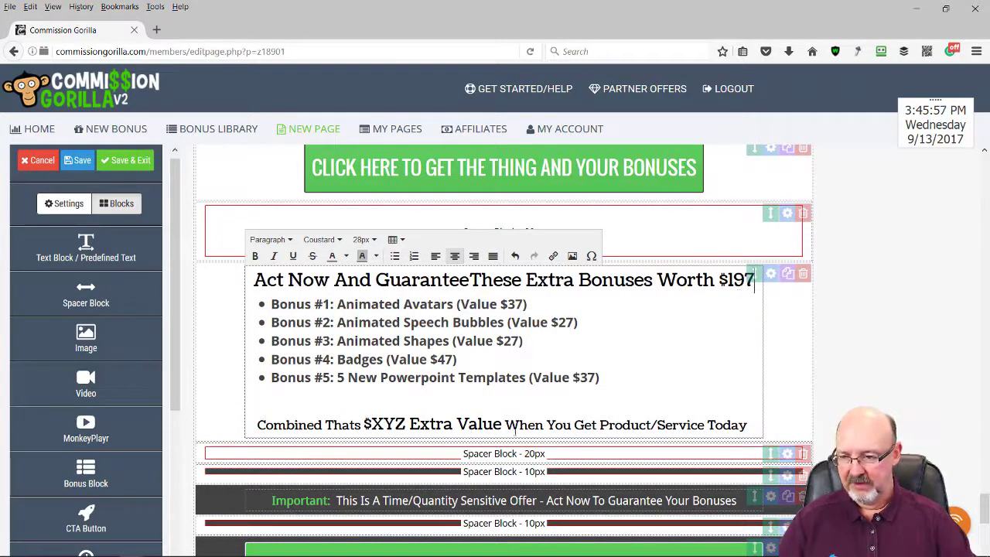
double_click(388, 425)
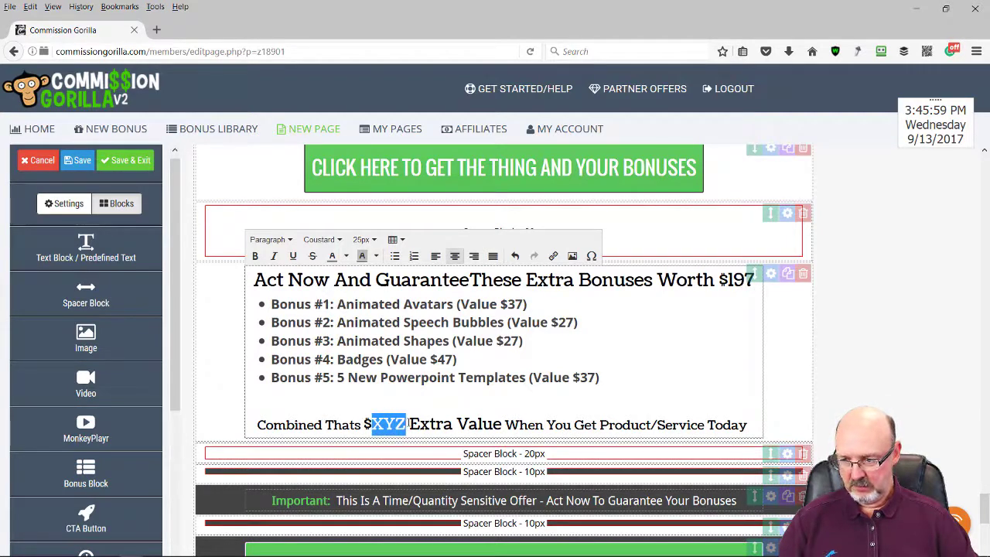
type("197")
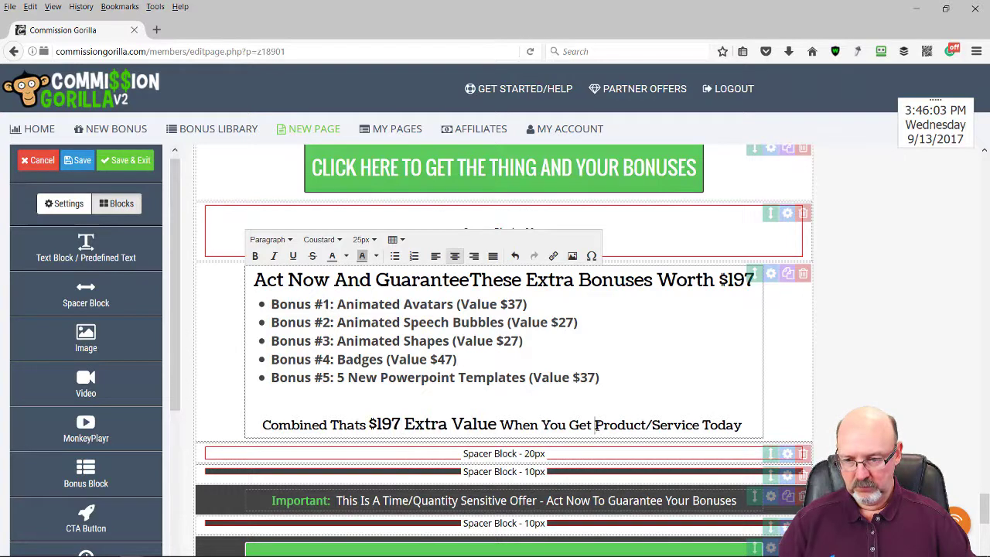
left_click_drag(595, 424, 694, 427)
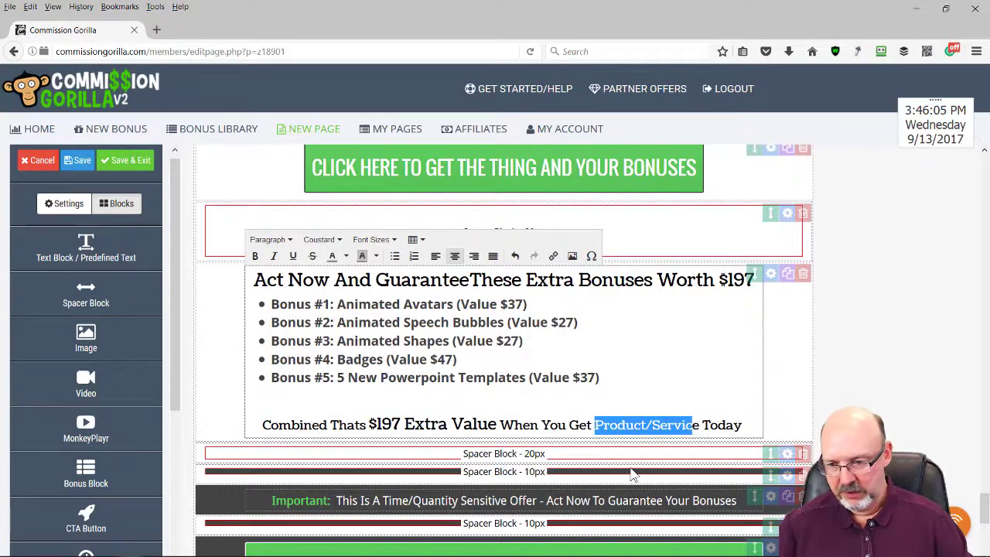
type("Stop M")
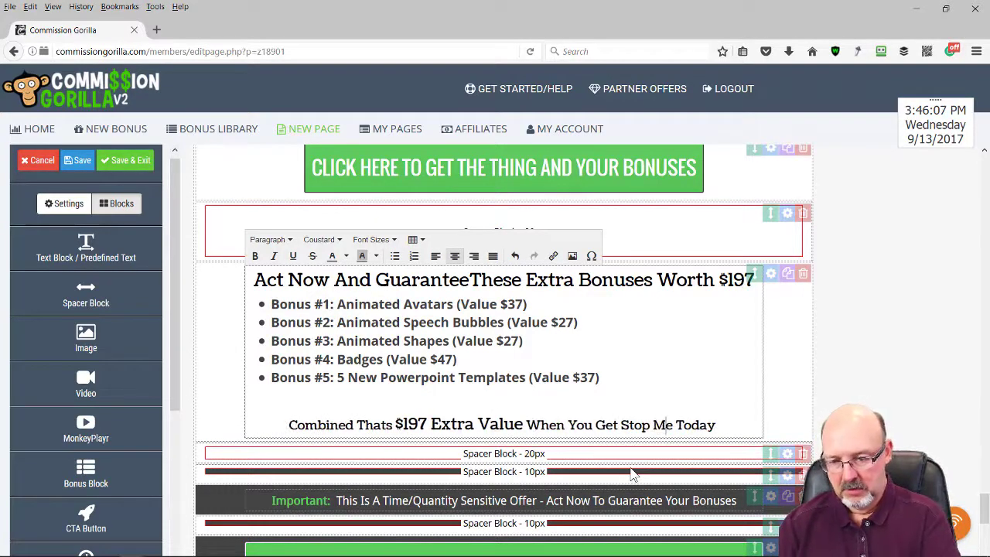
type("otion Vi")
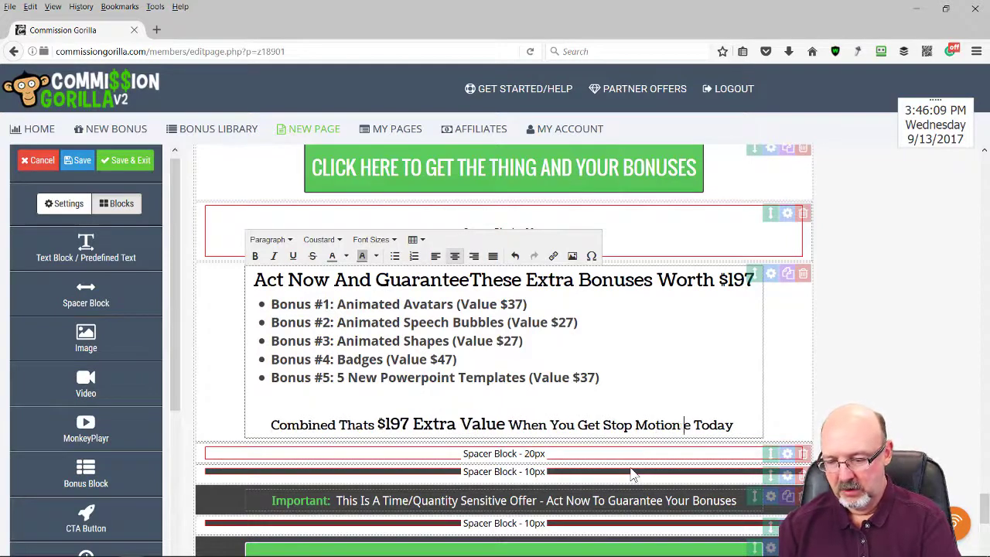
type("deo")
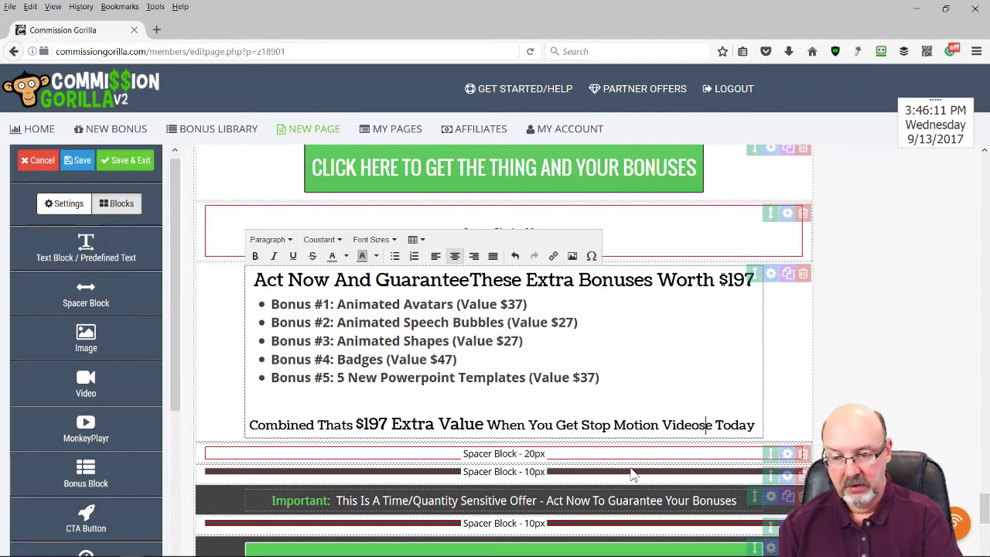
type("s")
key("Delete")
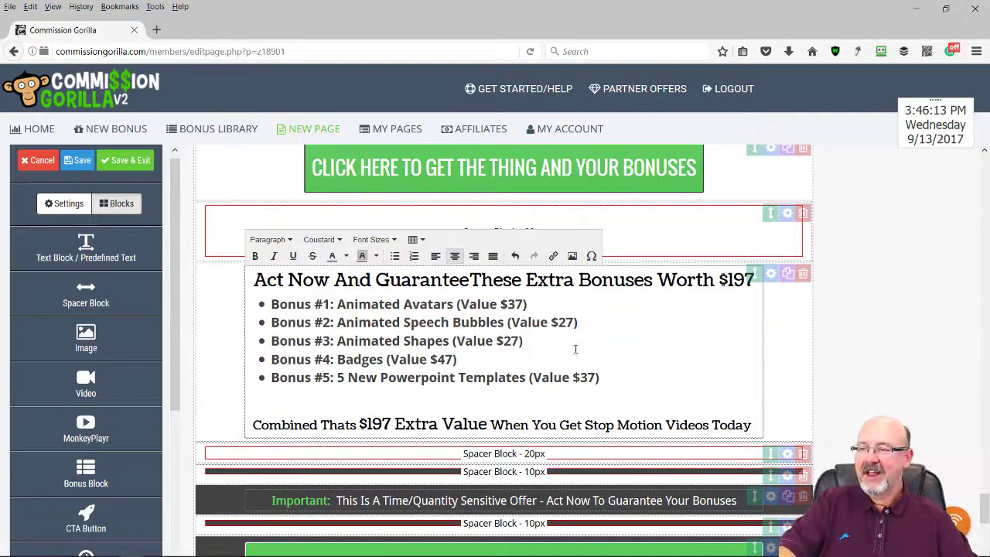
left_click(912, 290)
scroll(911, 314, "down", 3)
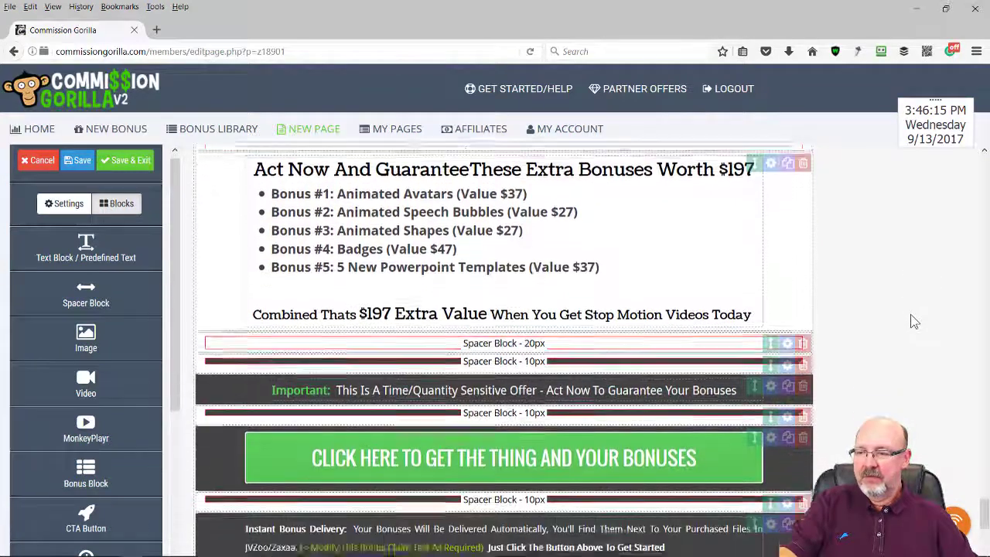
scroll(910, 314, "down", 5)
scroll(909, 327, "down", 2)
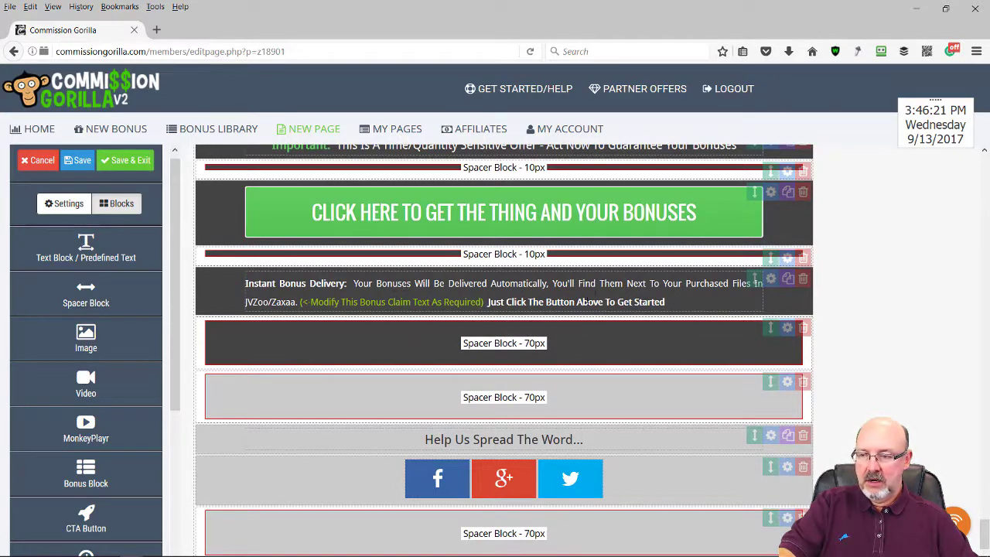
Delete the Zaxaa mention and modify note, moving 'Just Click The Button' onto its own line
left_click(270, 302)
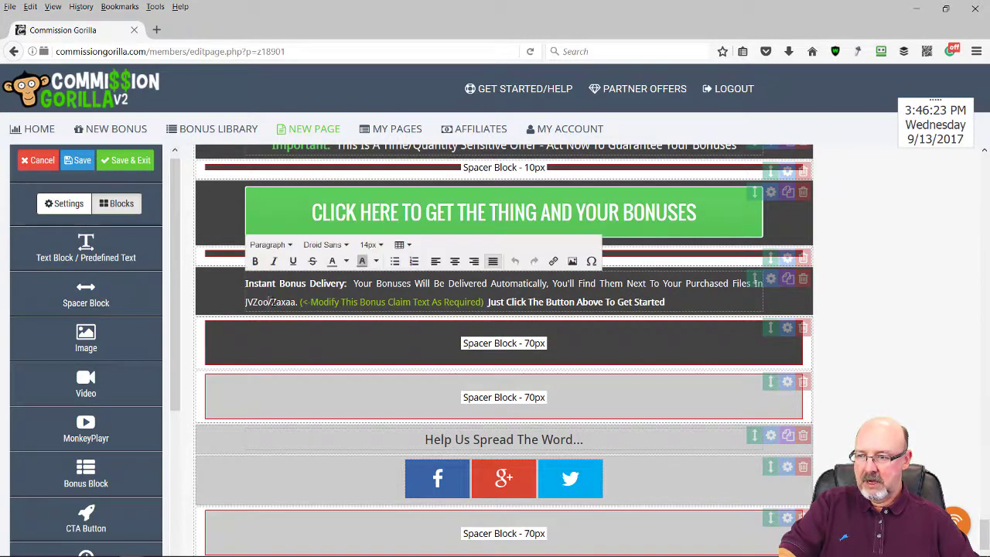
left_click_drag(270, 302, 451, 305)
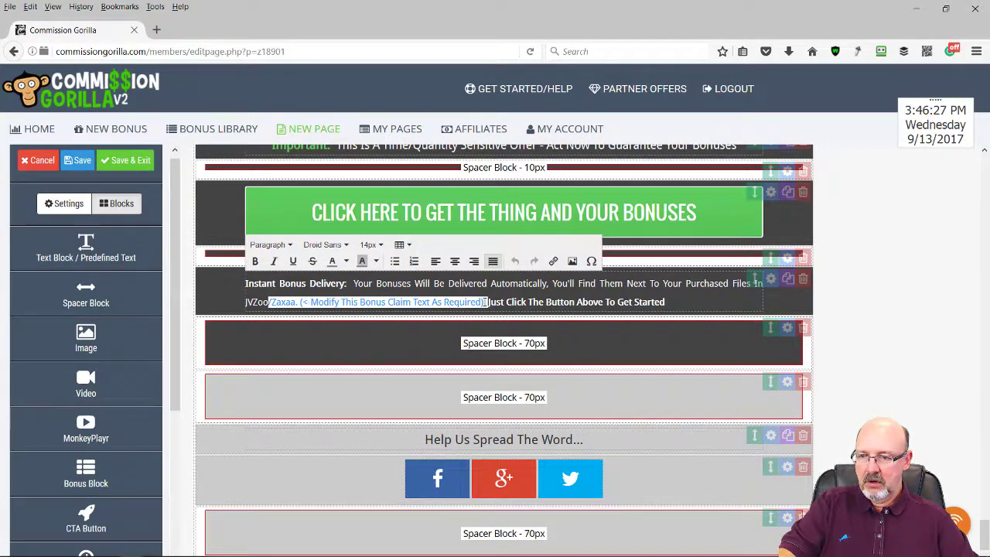
key("Delete")
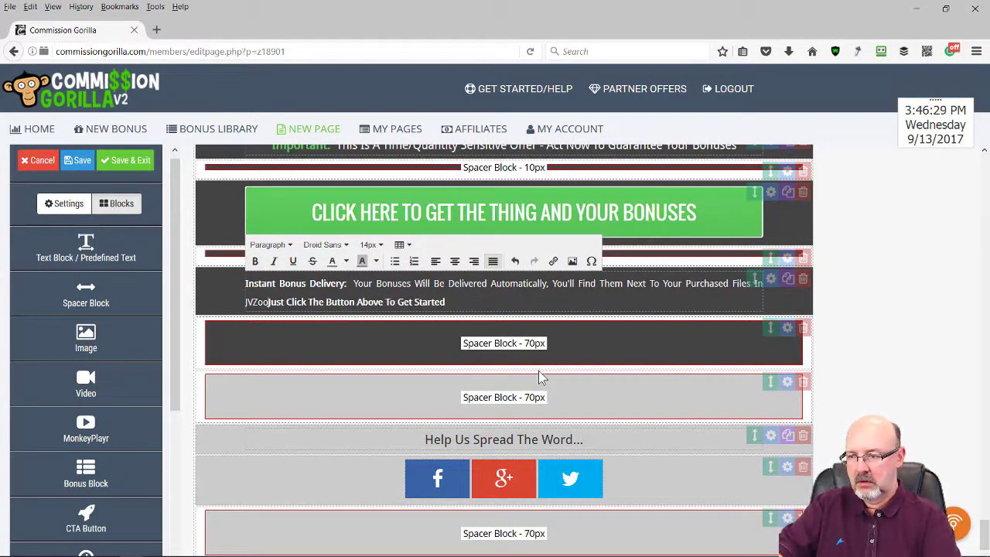
key("Return")
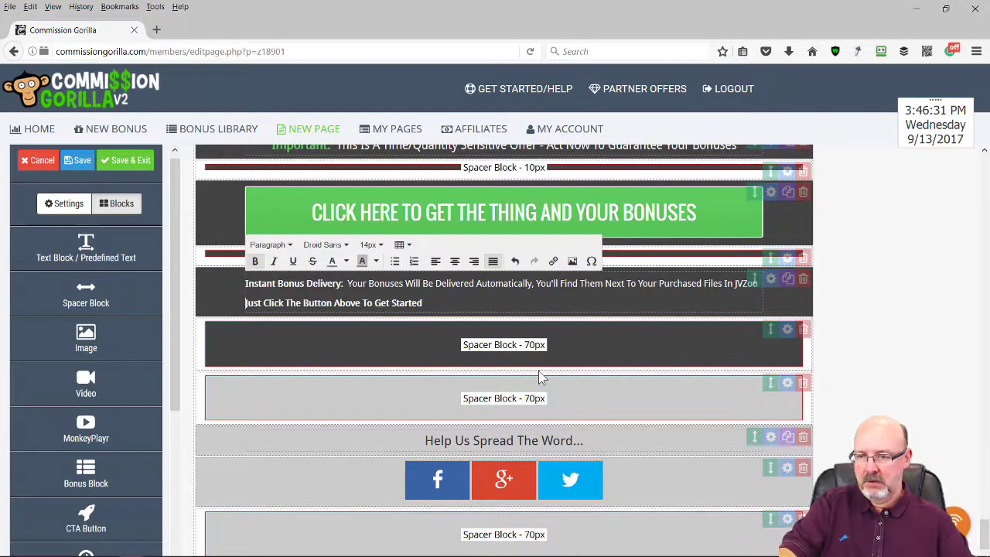
Keep the sharing settings unchanged and delete the Privacy/Disclaimer/Terms footer links row
scroll(716, 383, "down", 3)
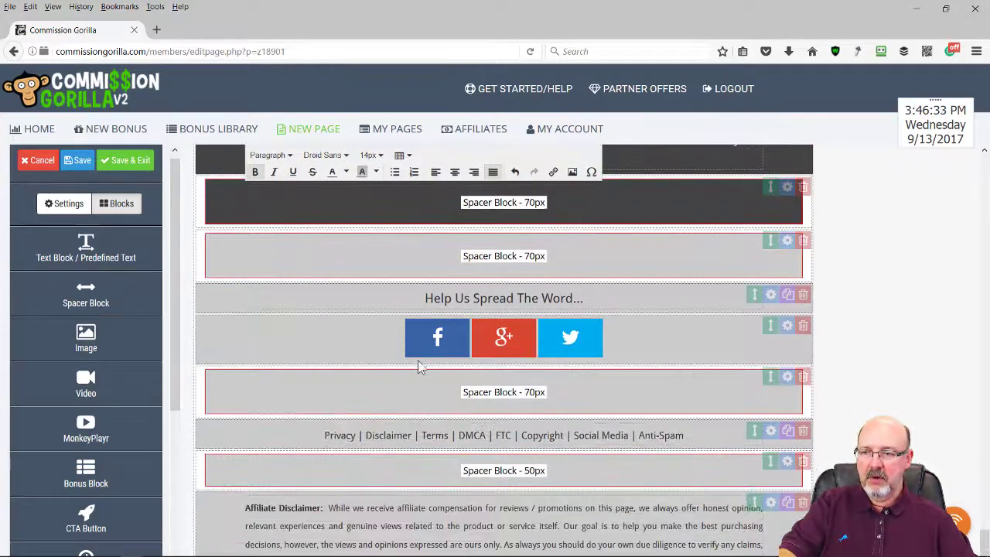
left_click(789, 327)
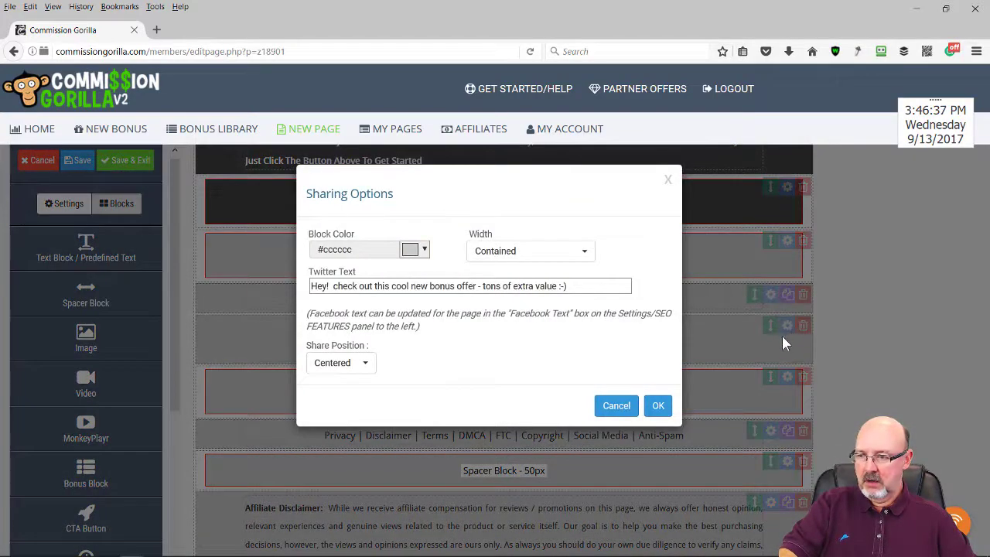
left_click(659, 407)
scroll(649, 402, "down", 1)
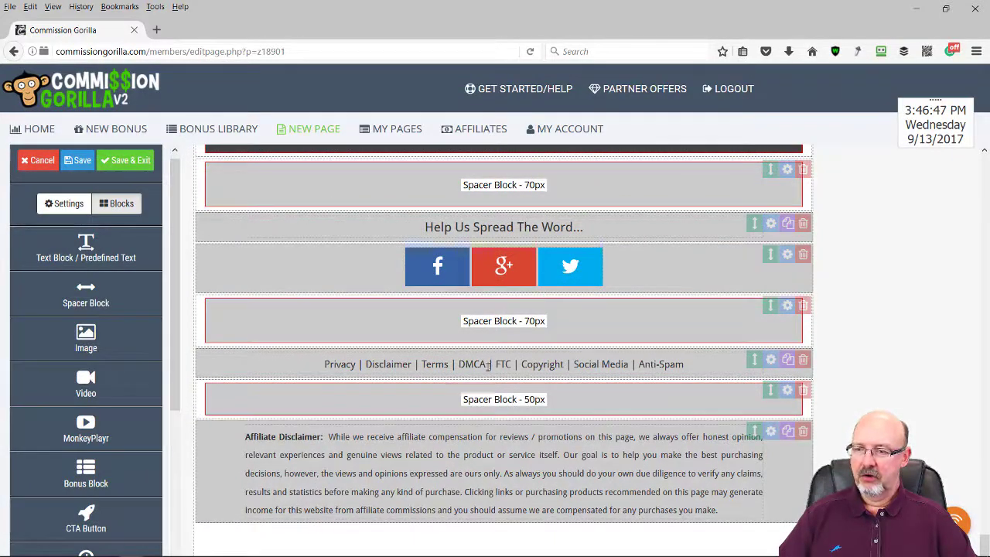
left_click(803, 360)
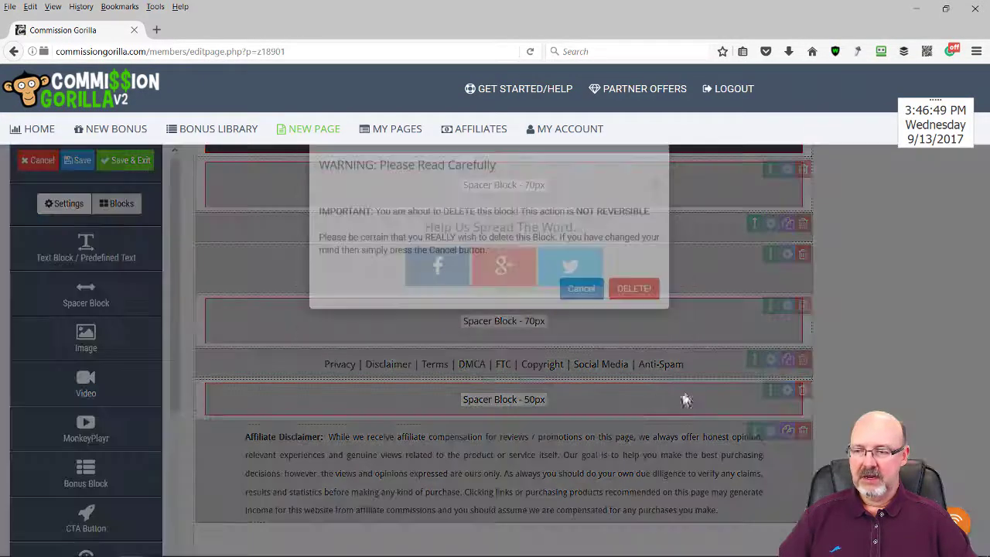
left_click(647, 326)
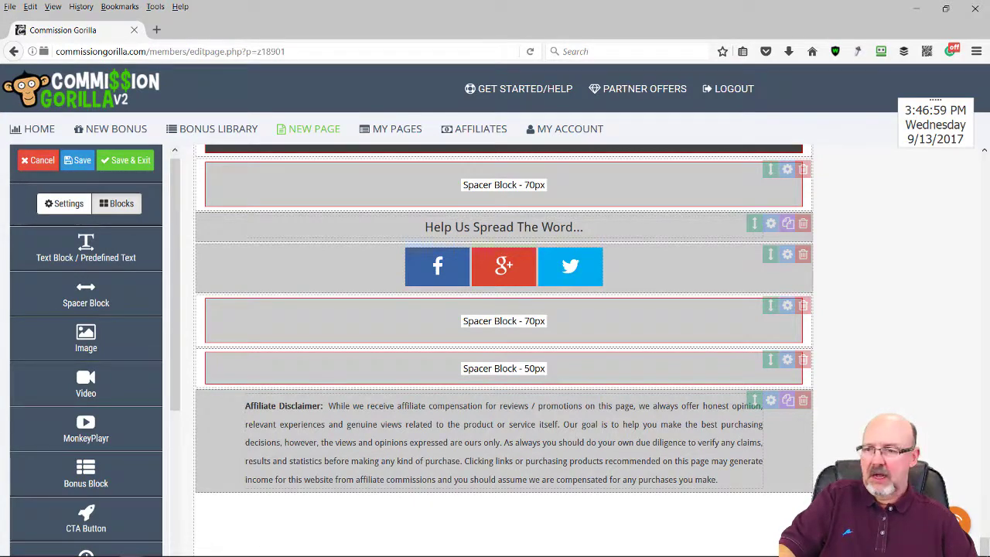
Add a text block and a spacer below the Affiliate Disclaimer, raising the spacer height from 20 to 50
scroll(774, 398, "down", 3)
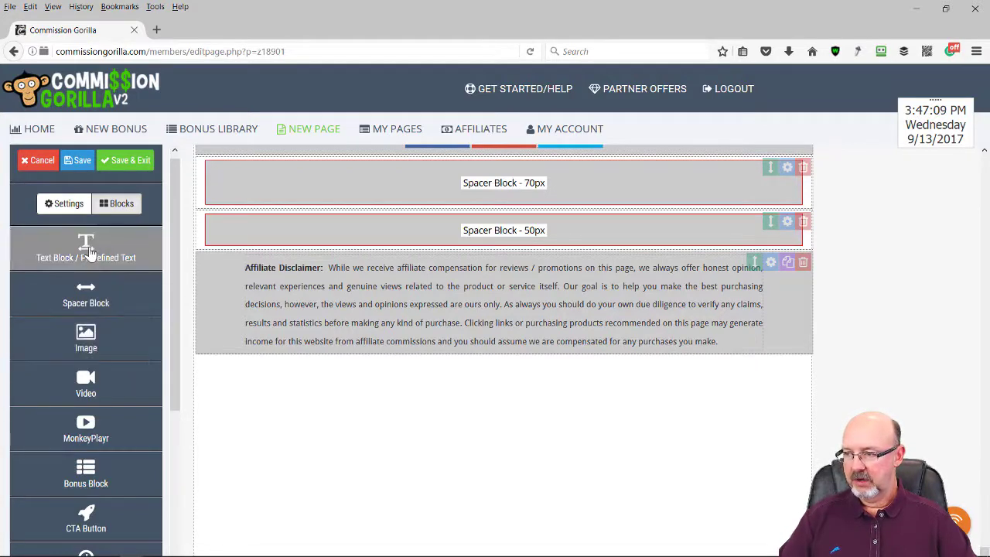
left_click_drag(89, 252, 294, 378)
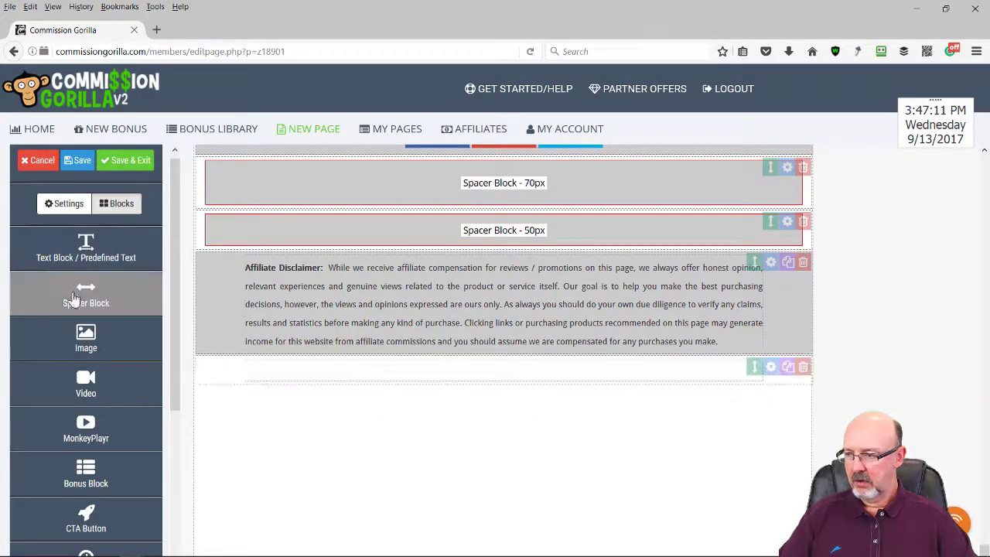
left_click_drag(73, 298, 296, 373)
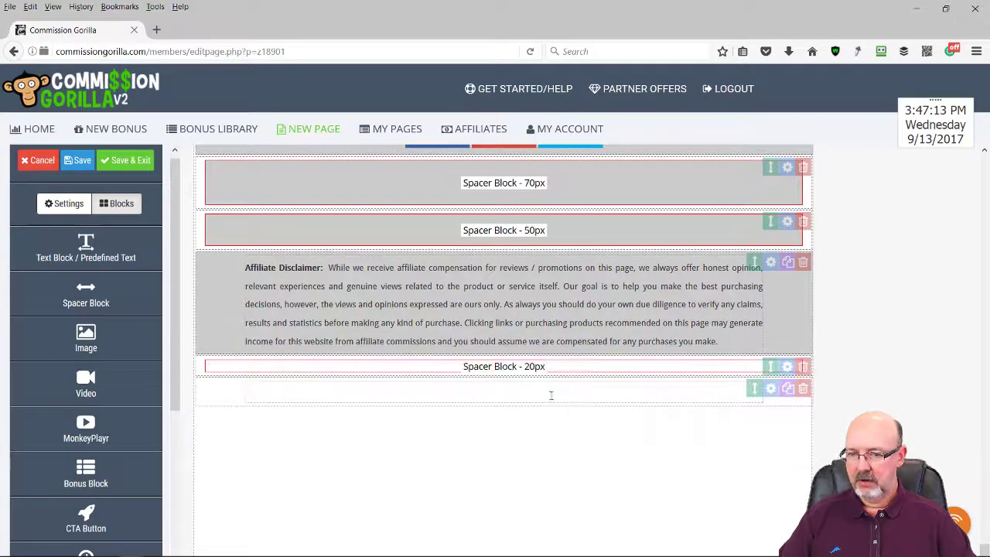
left_click(787, 365)
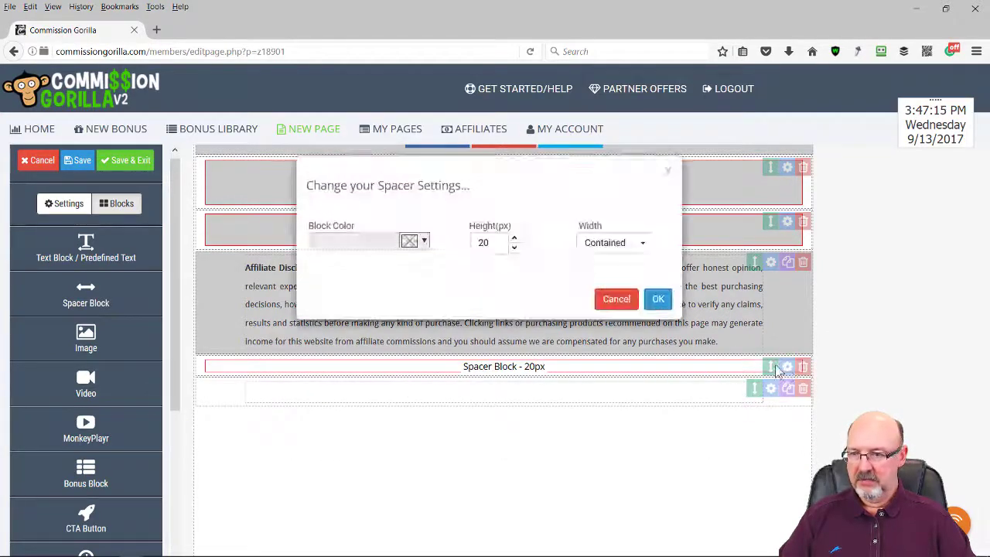
double_click(498, 251)
type("50")
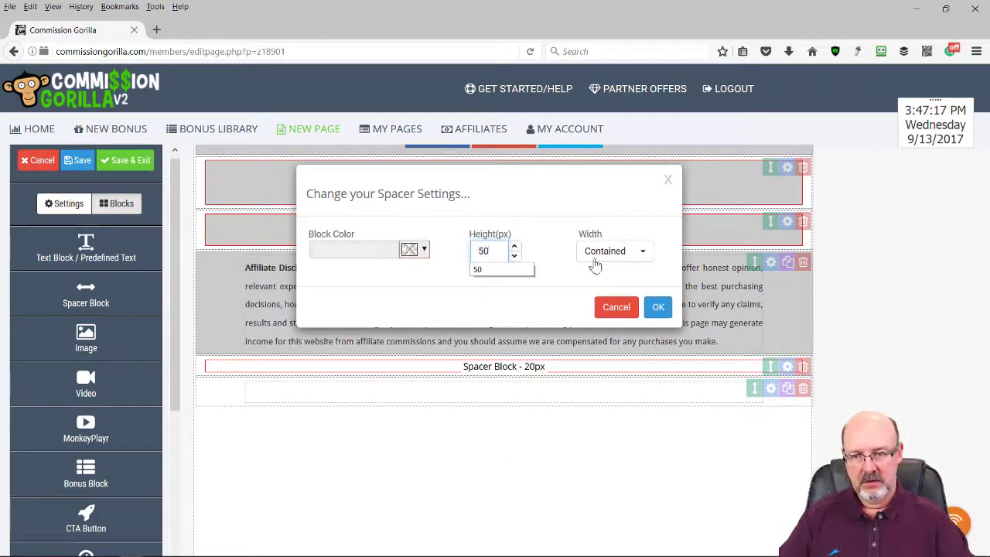
left_click(658, 307)
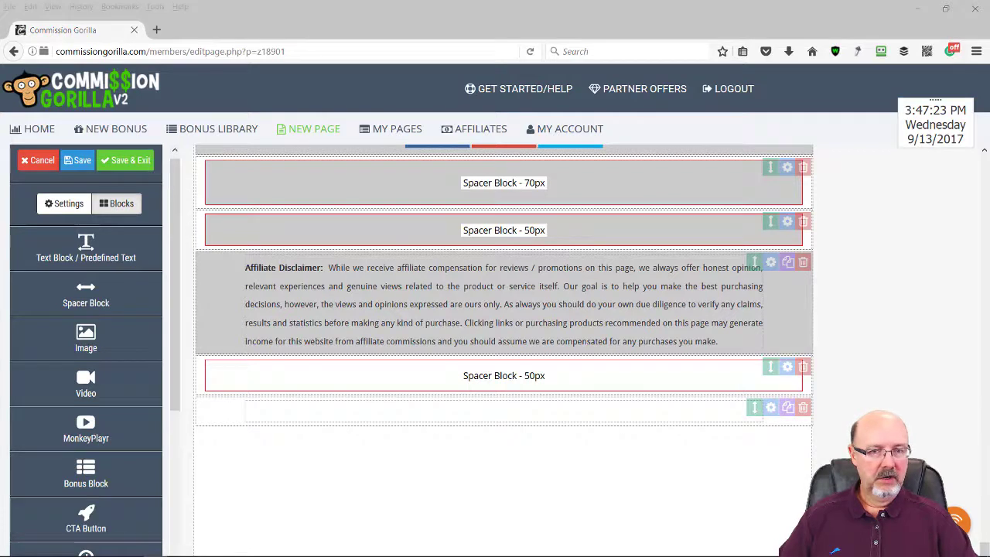
Paste the cookie-clearing reminder as bold Heading 1 text and add an image block below it
left_click(492, 412)
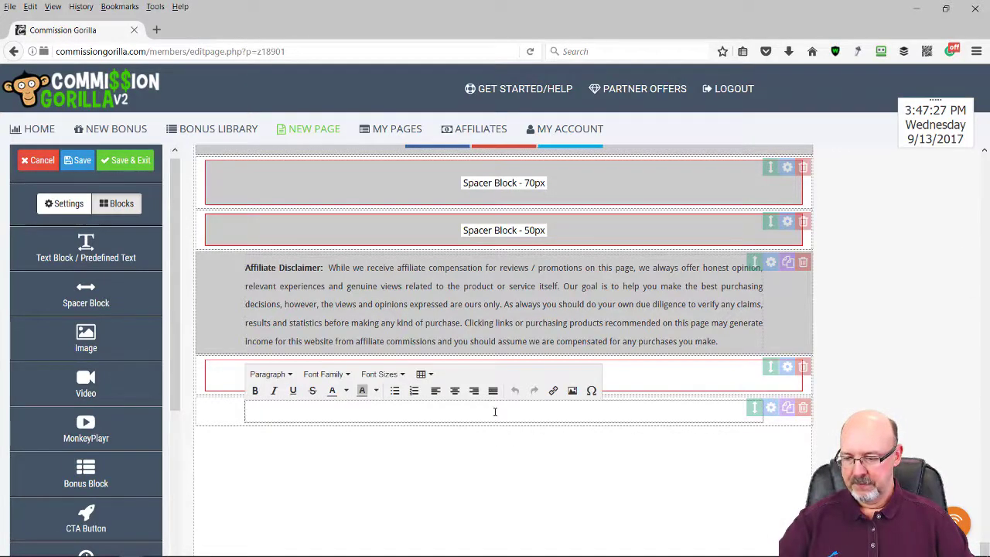
type("Remember Your Order Must Be Credited To Our Promotion. To Ensure The Correct Cookie Is Set Please First Clear Your Browser Cookies. If You're Not Sure How To Do This Click Here.")
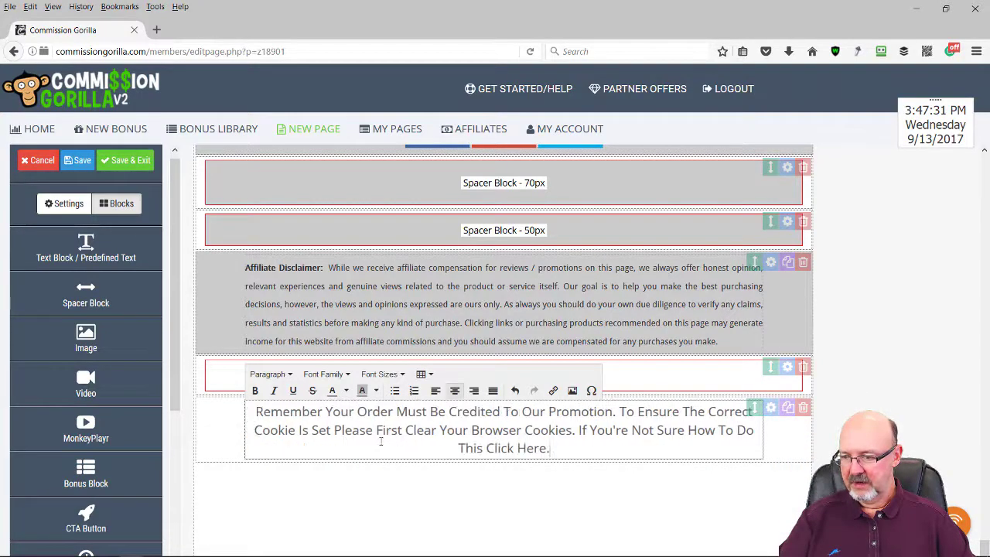
left_click_drag(551, 449, 233, 416)
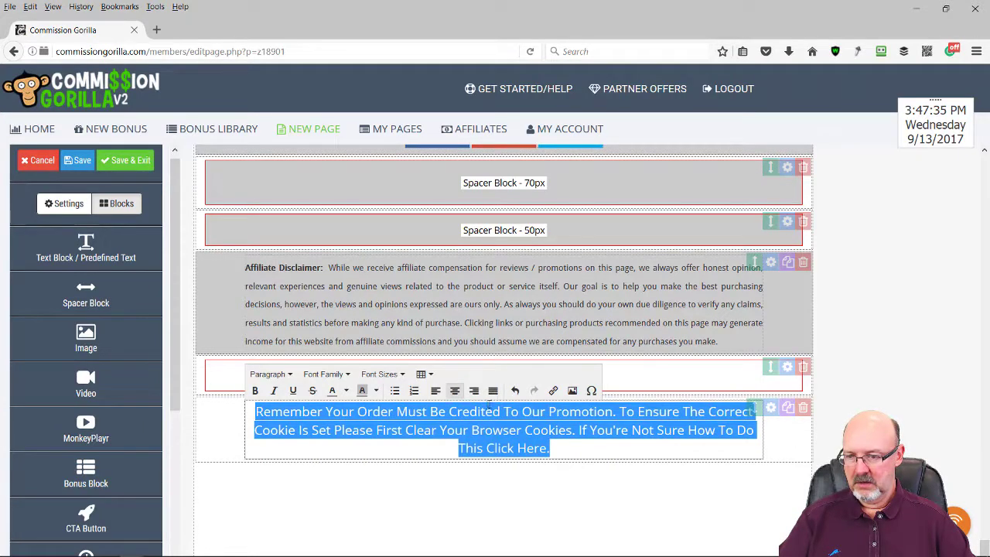
left_click(254, 390)
left_click(288, 376)
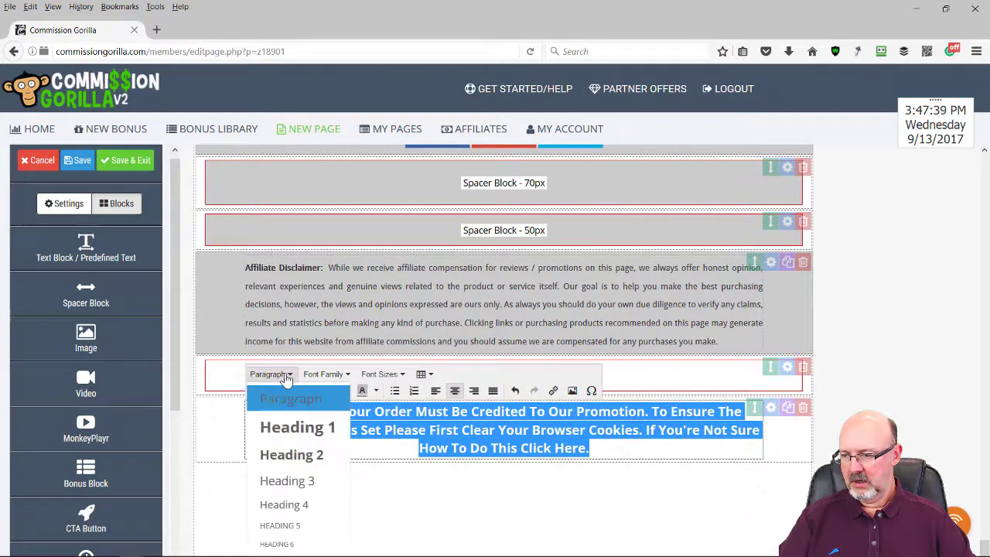
left_click(293, 459)
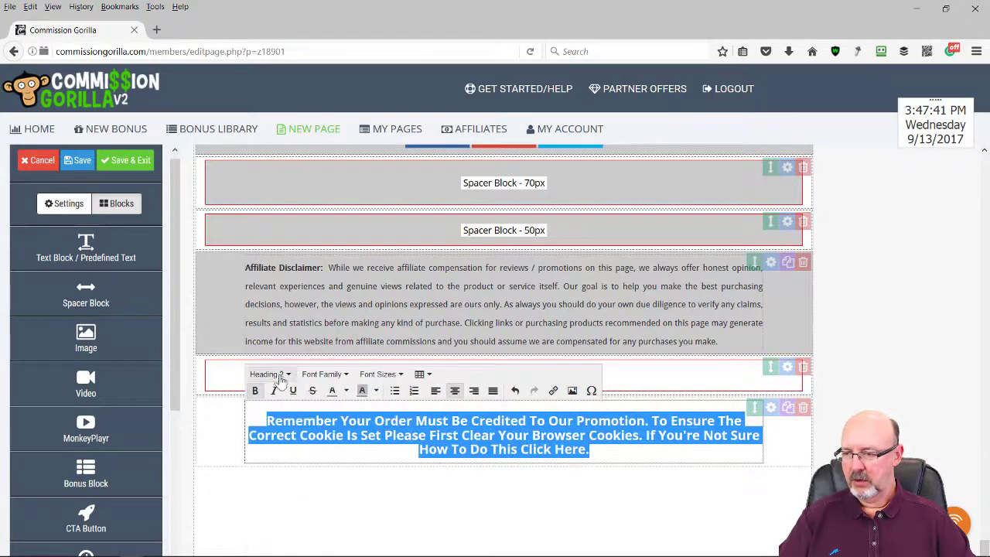
left_click(281, 376)
left_click(294, 430)
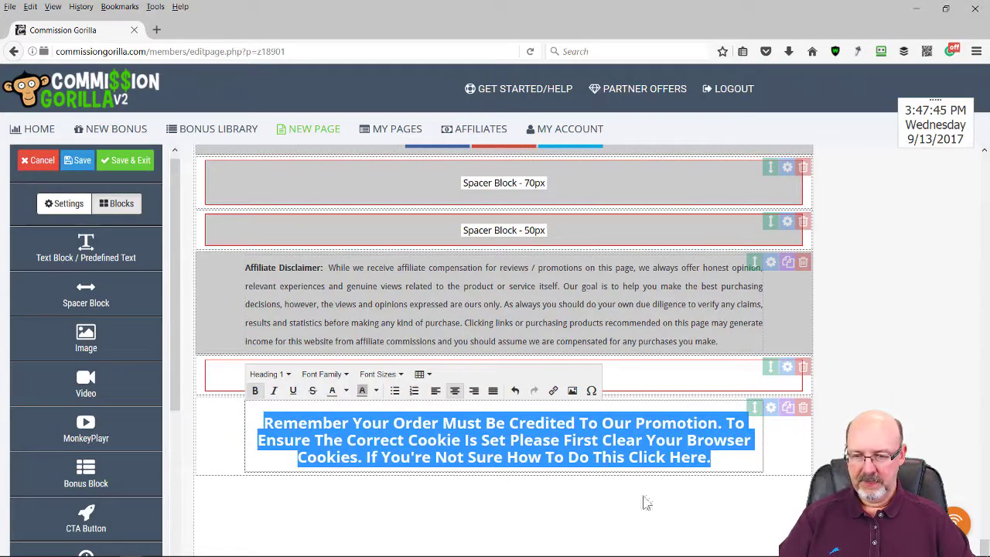
left_click(482, 486)
left_click_drag(105, 352, 317, 465)
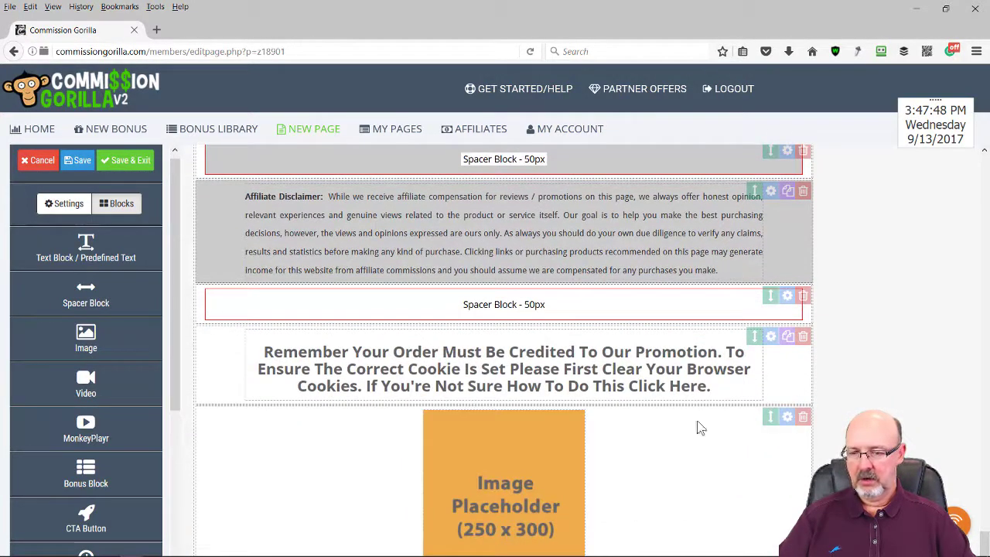
Replace the image block's placeholder address with the Dropbox order-form screenshot link
left_click(787, 417)
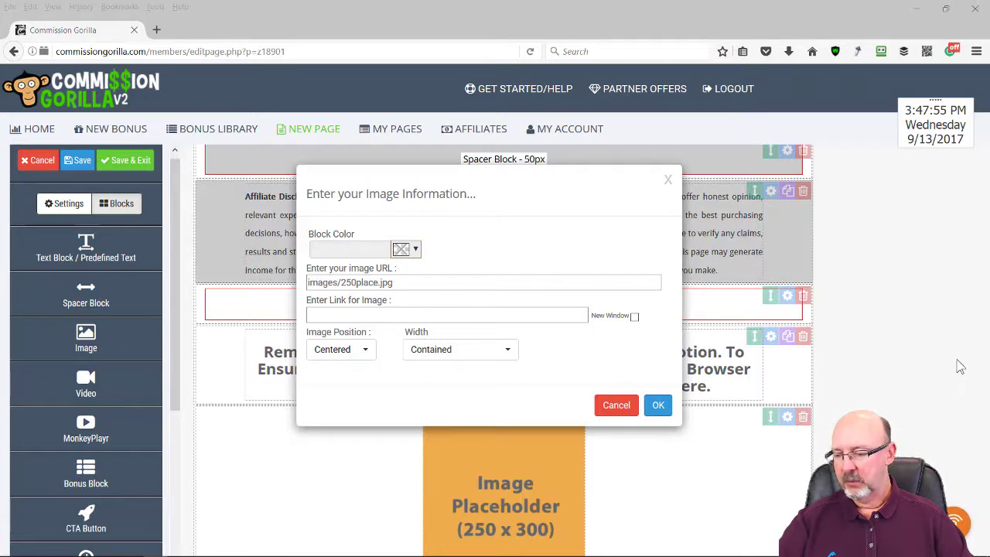
left_click(402, 283)
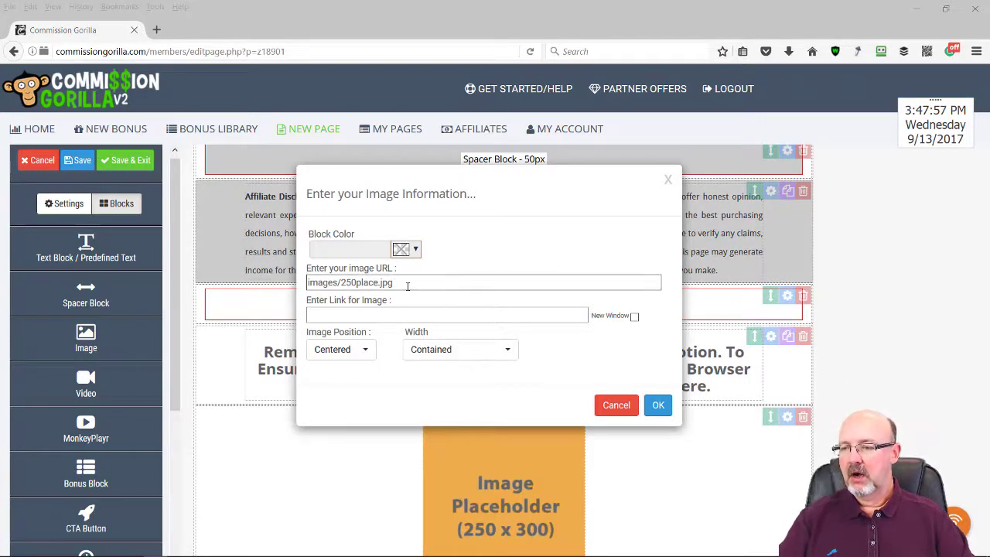
left_click_drag(395, 284, 263, 296)
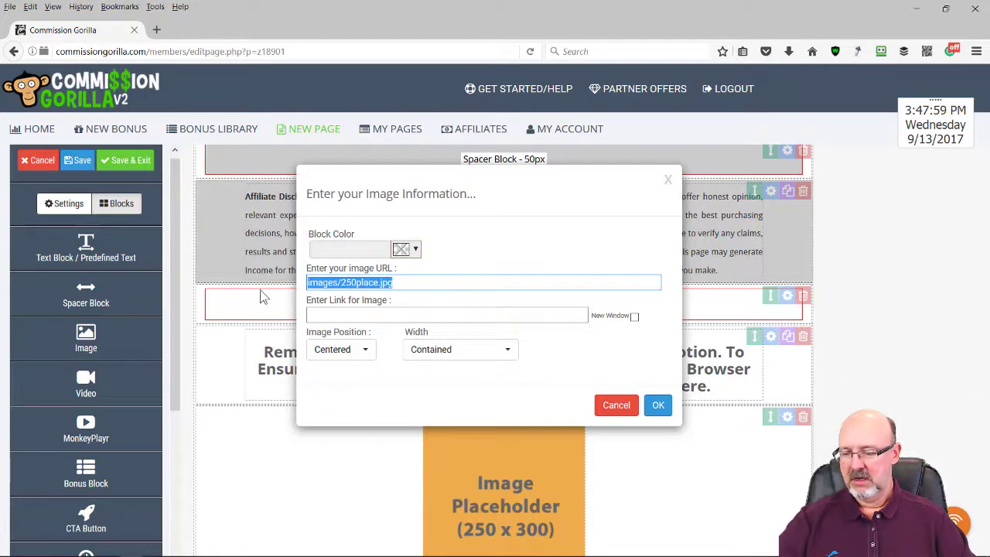
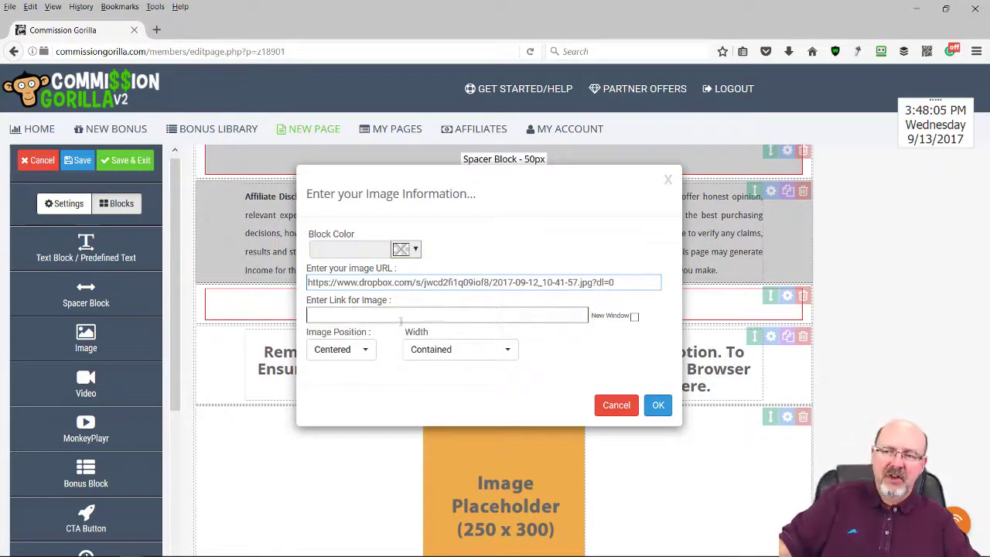
left_click(659, 405)
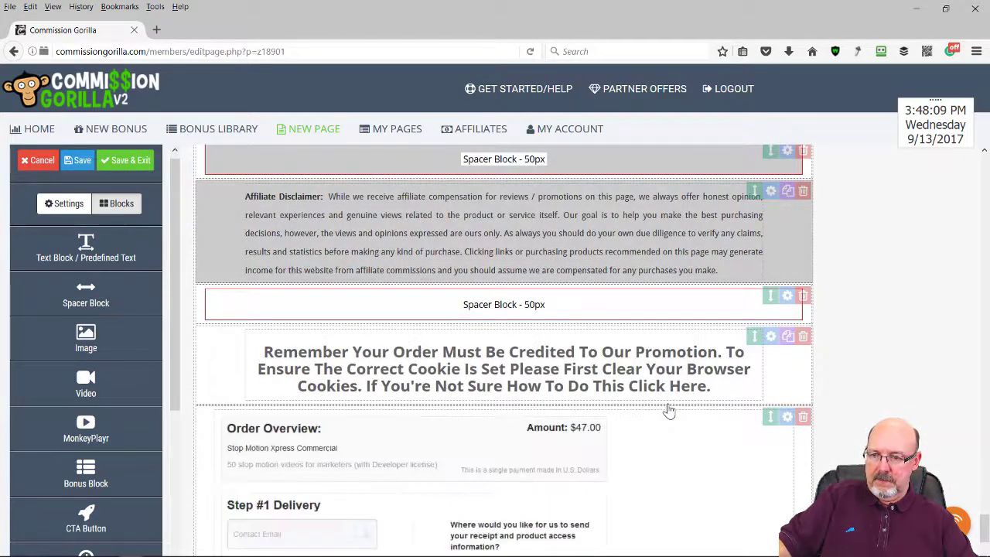
Save and exit the StopMotionReview bonus page, then copy its hosted Bonus Page URL
scroll(703, 410, "down", 3)
scroll(703, 383, "down", 6)
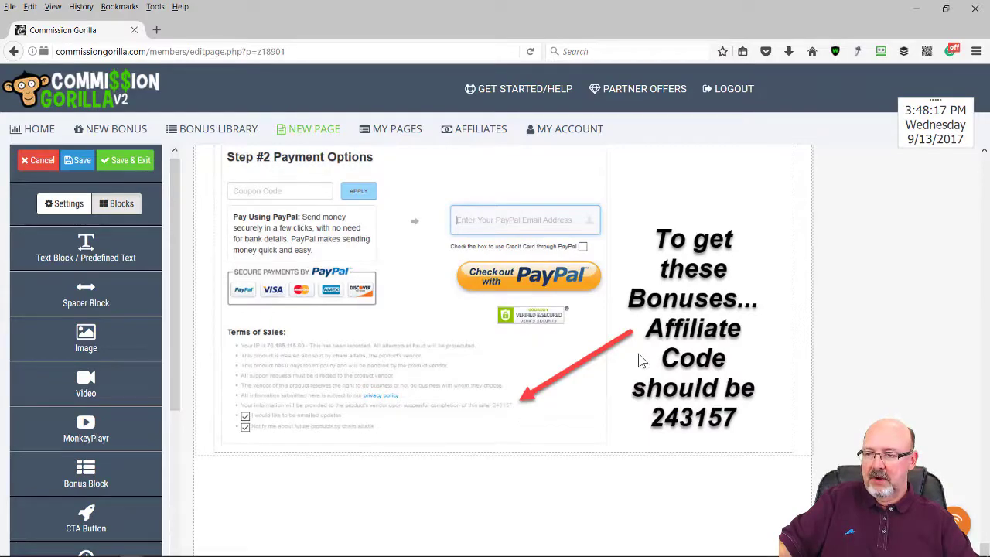
scroll(640, 359, "up", 10)
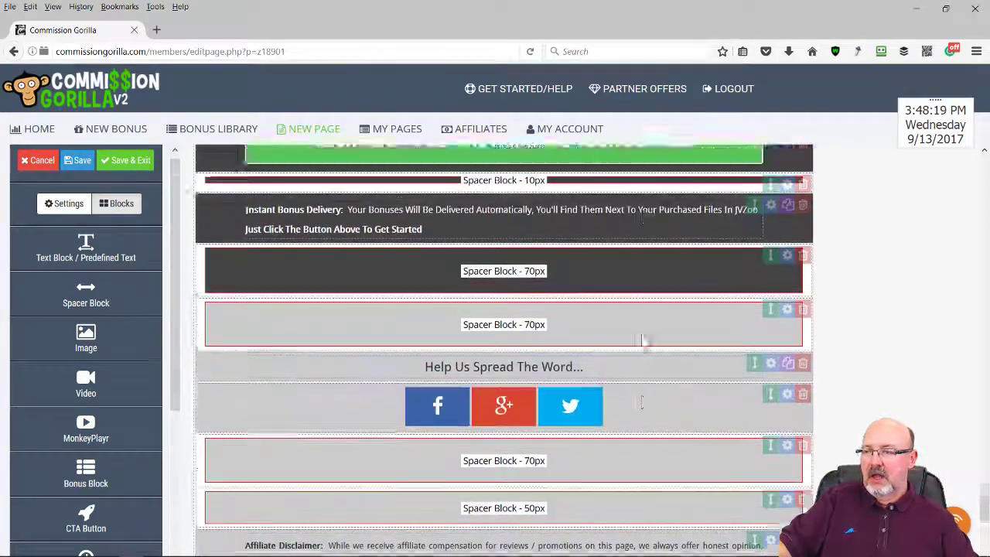
scroll(641, 340, "up", 15)
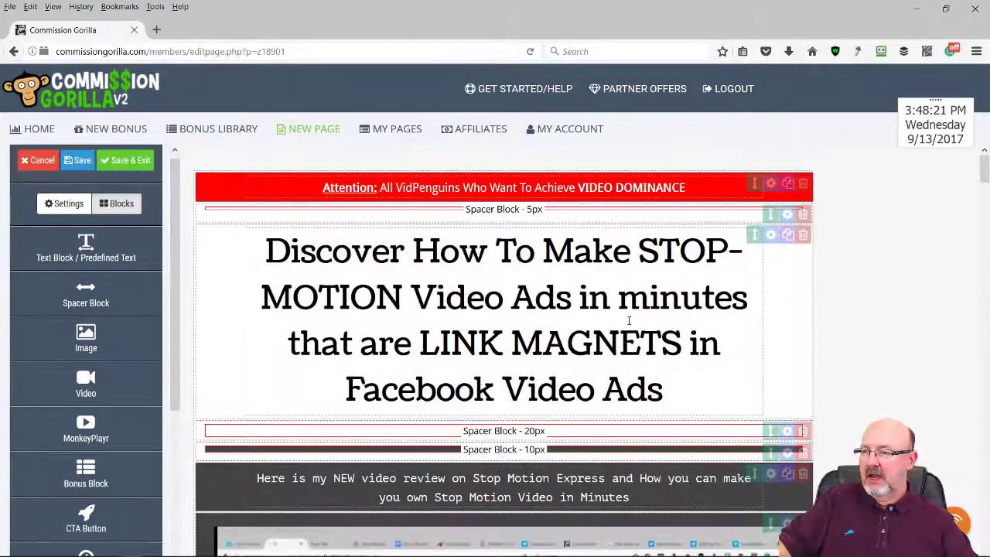
left_click(128, 163)
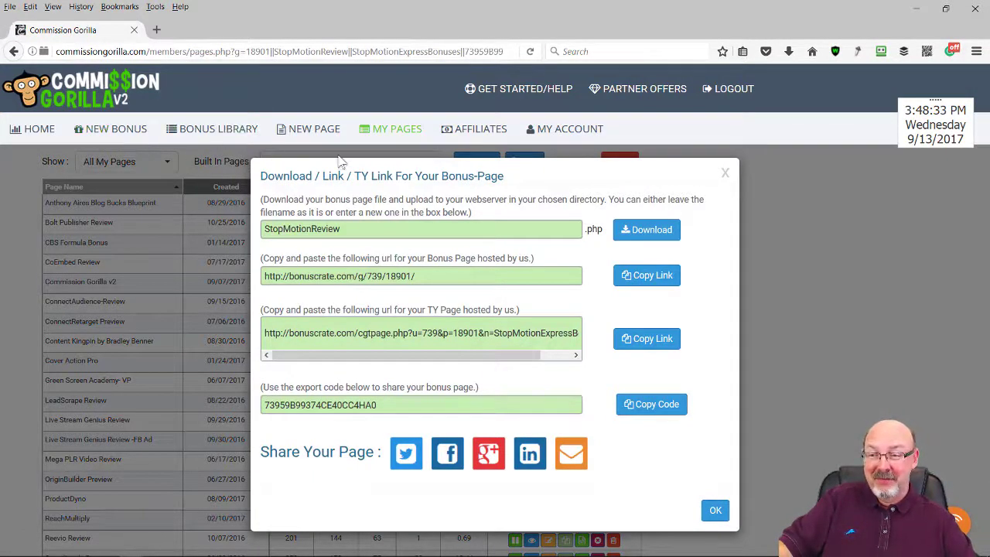
left_click(657, 285)
left_click(655, 282)
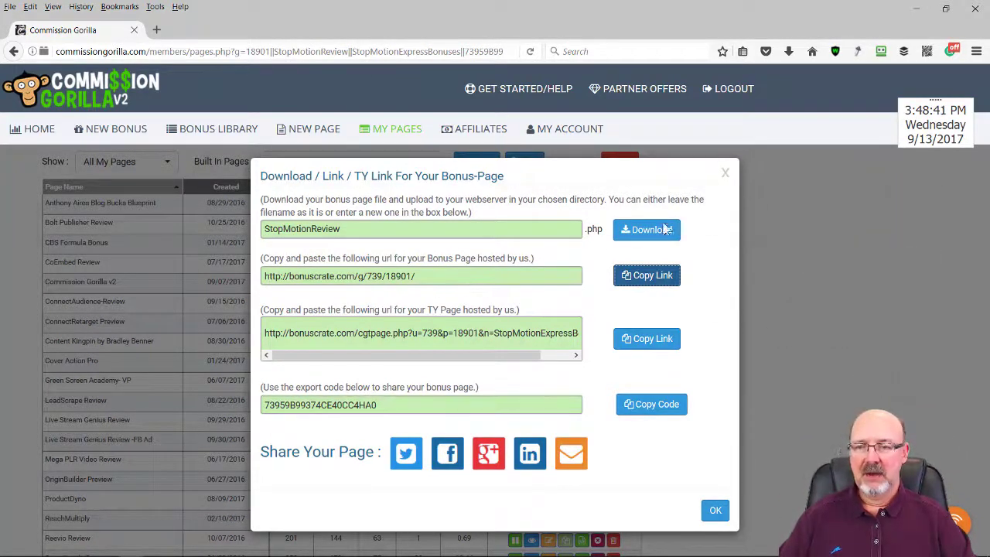
left_click(976, 51)
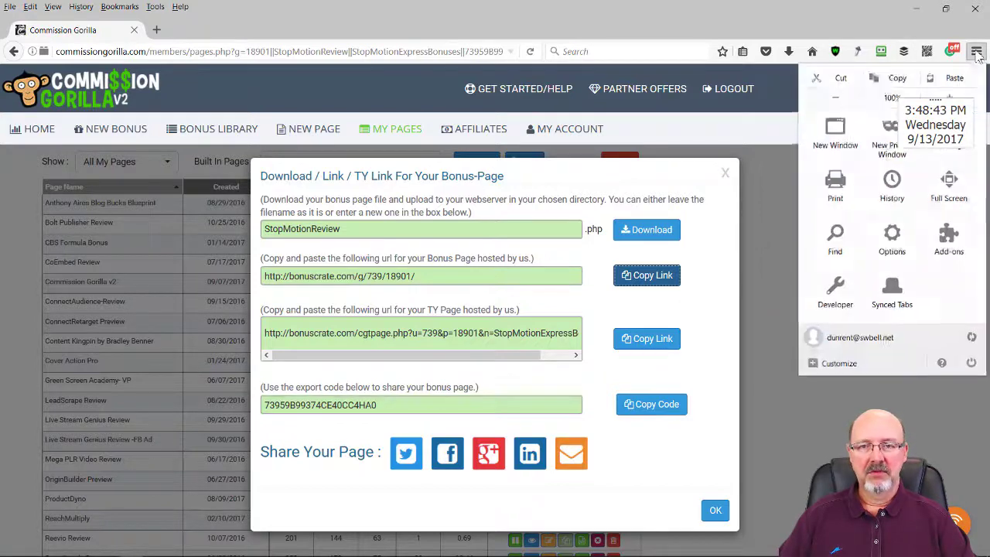
key("Escape")
key("ctrl+shift+p")
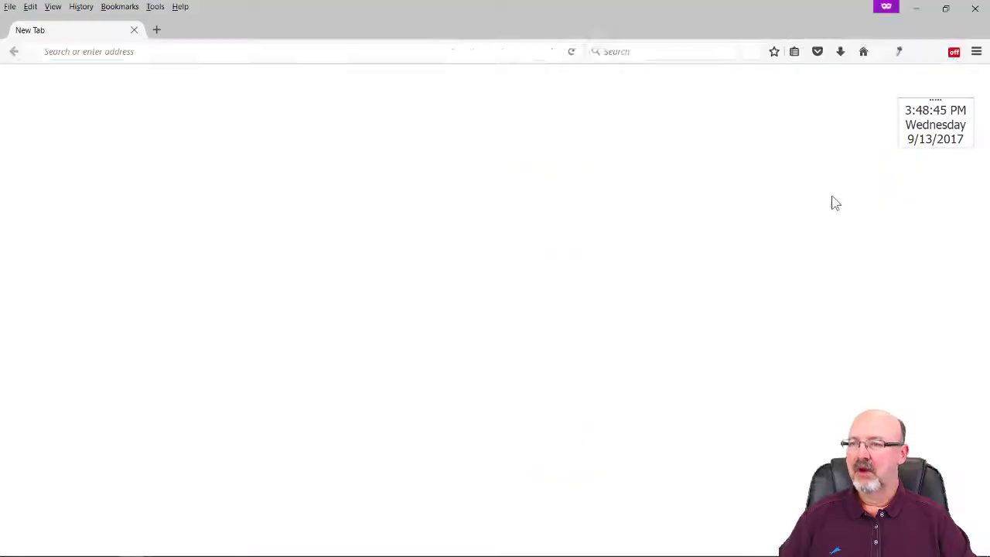
type("bonuscrate.com/g/739/18901/")
key("Return")
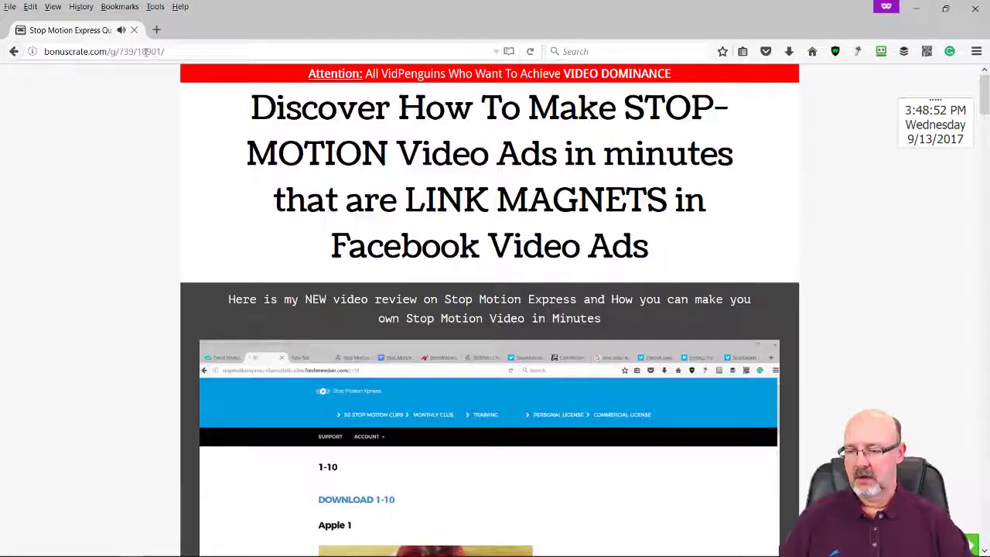
scroll(305, 183, "down", 3)
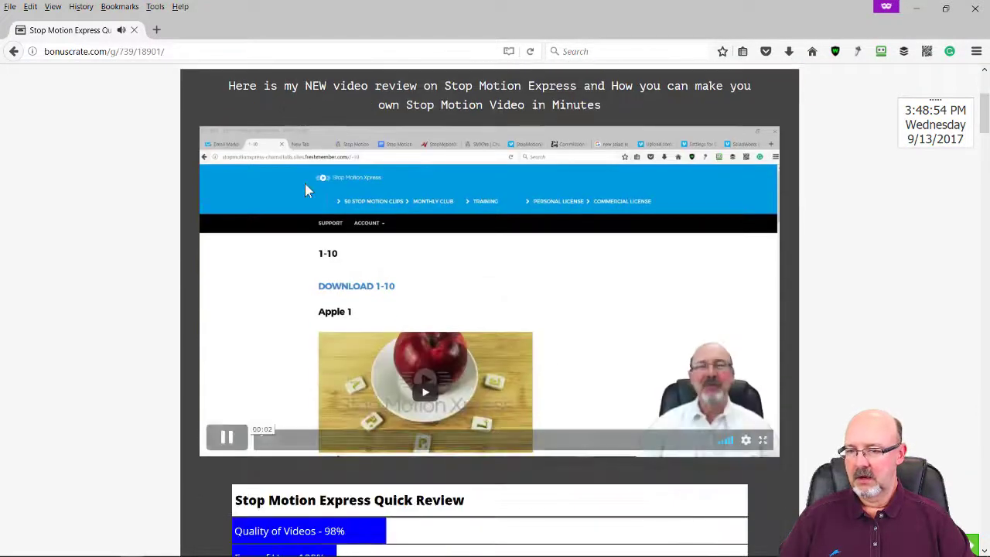
left_click(236, 438)
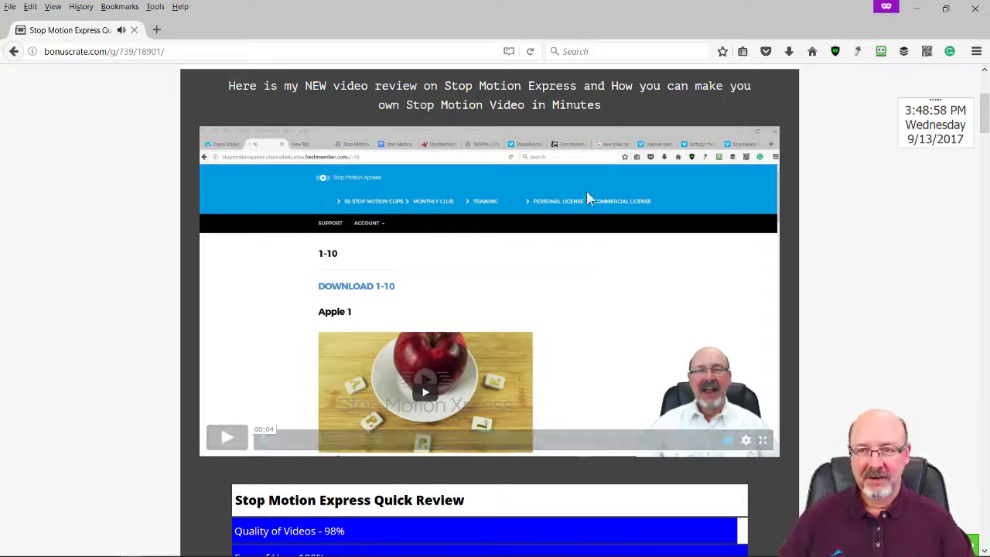
scroll(630, 208, "down", 2)
scroll(633, 226, "down", 2)
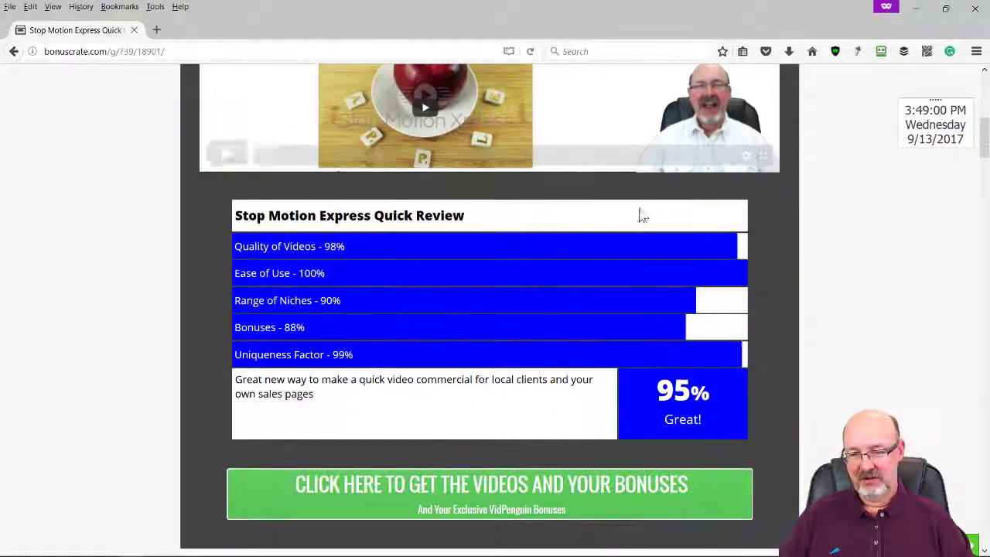
scroll(527, 221, "down", 2)
scroll(540, 217, "down", 5)
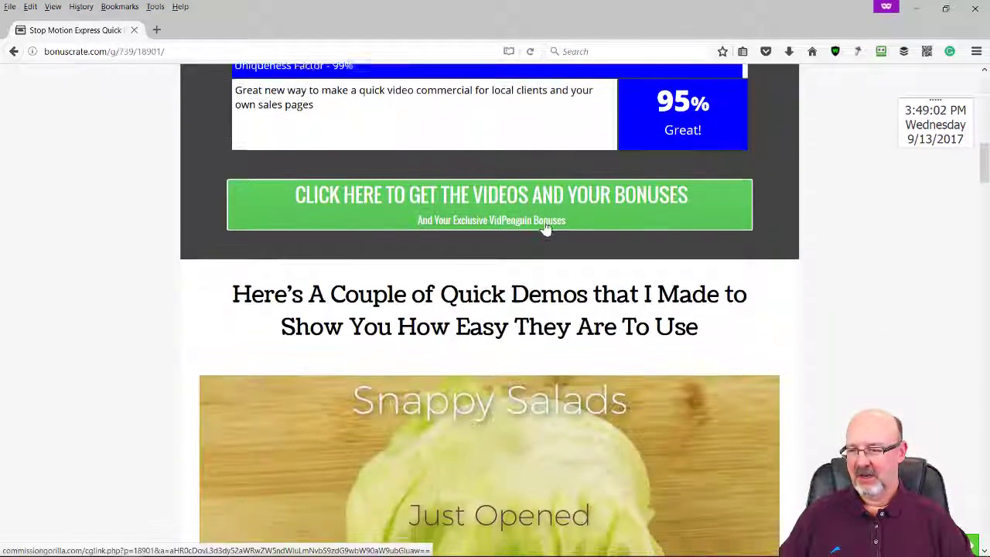
scroll(534, 288, "down", 6)
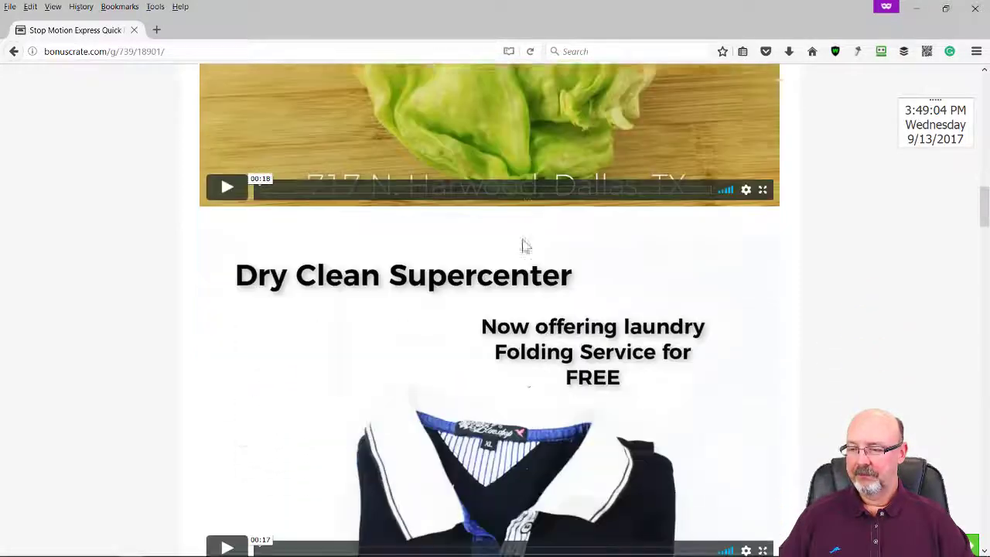
scroll(684, 266, "down", 11)
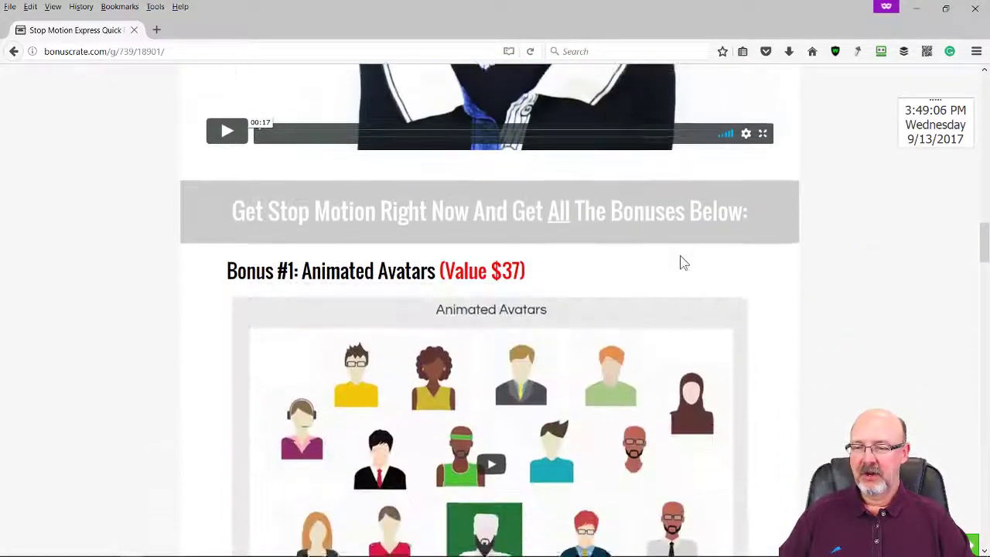
scroll(705, 290, "down", 12)
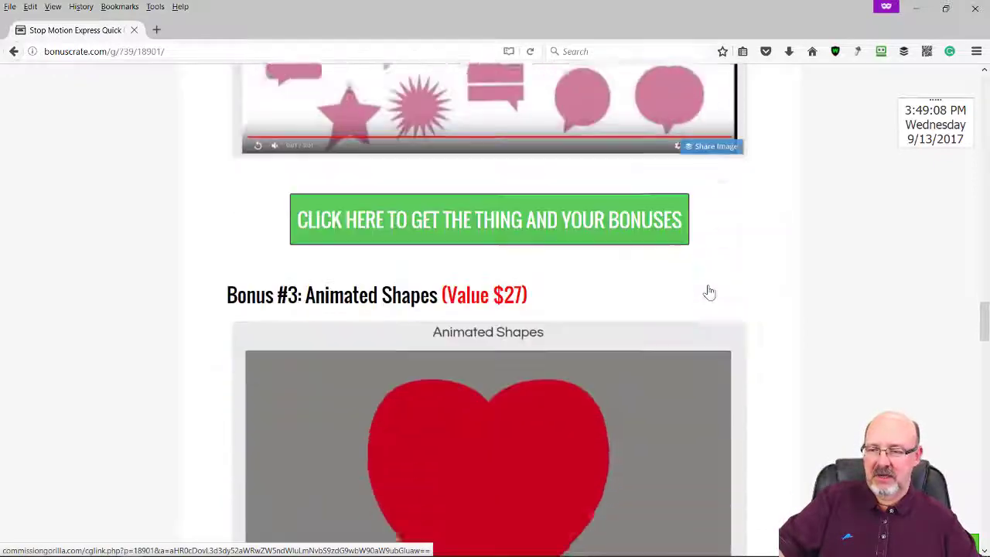
scroll(713, 294, "down", 8)
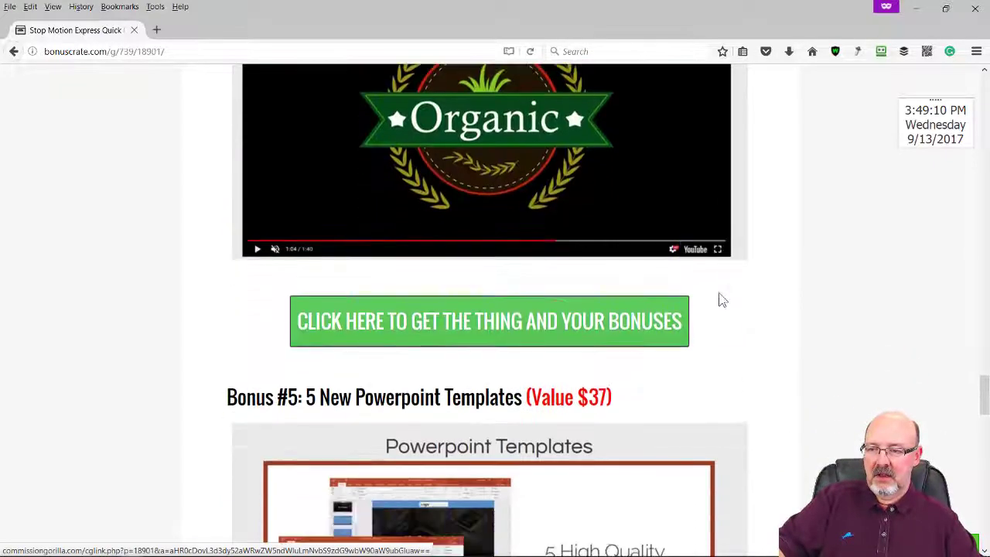
scroll(723, 298, "down", 6)
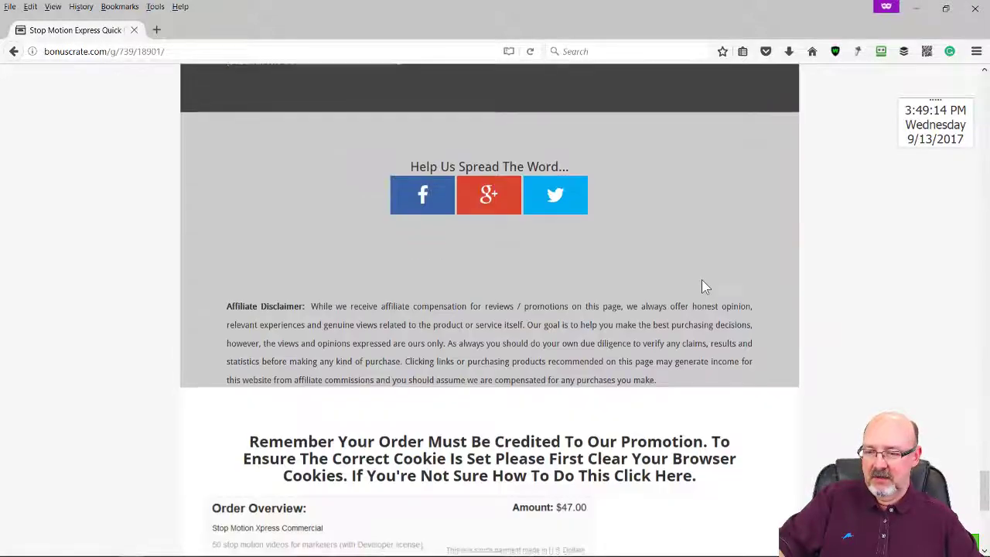
scroll(708, 287, "down", 5)
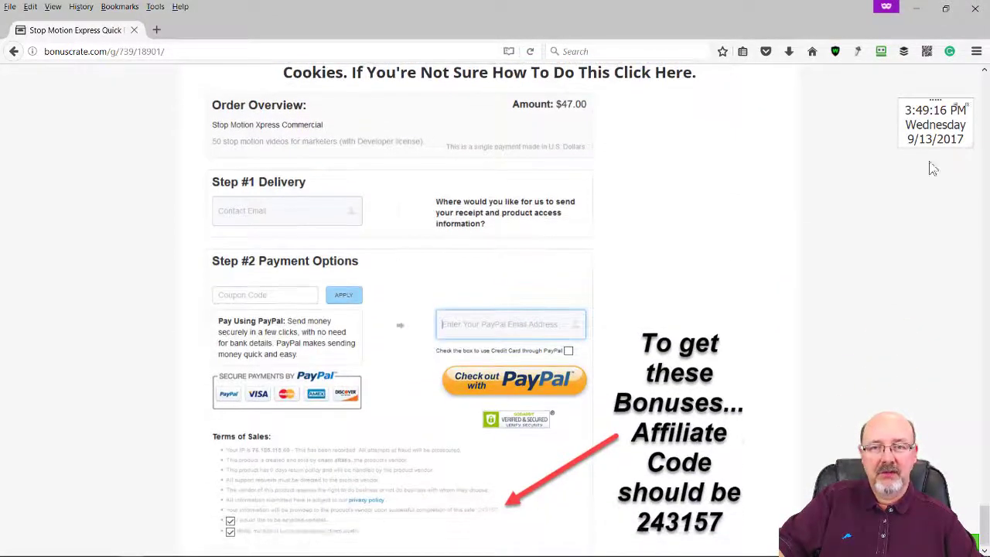
scroll(693, 249, "up", 20)
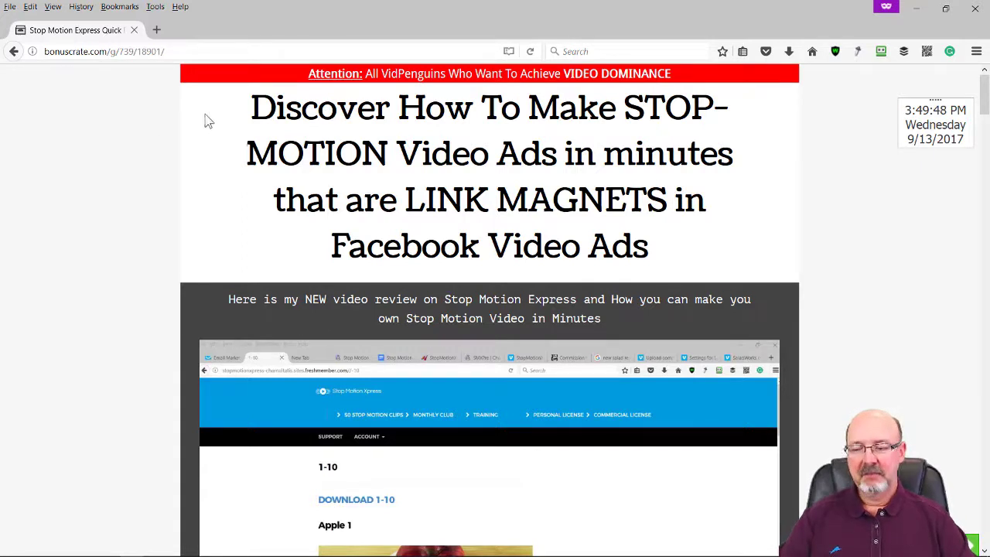
Copy the hosted thank-you page link from Commission Gorilla and start a new private browsing tab
key("alt+Tab")
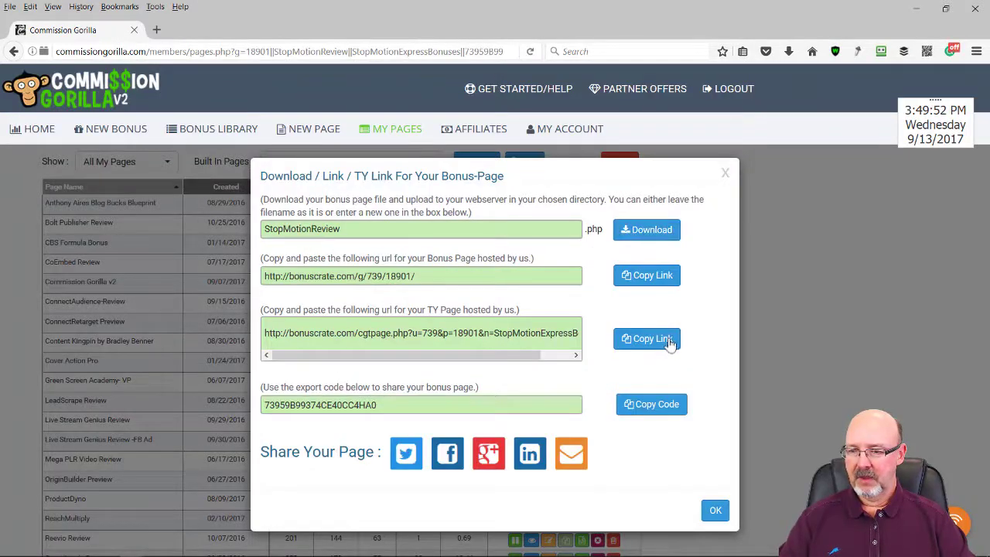
left_click(670, 342)
key("alt+Tab")
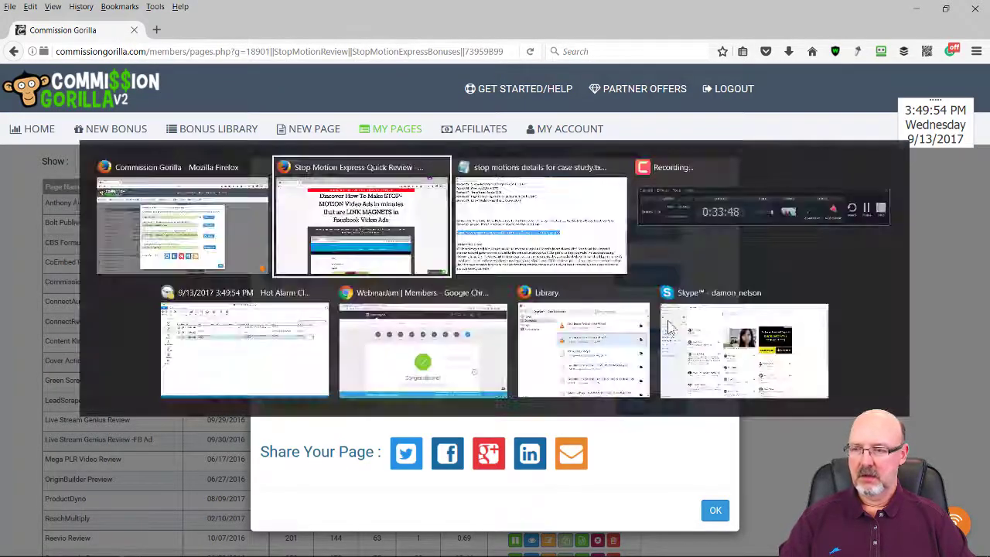
left_click(157, 30)
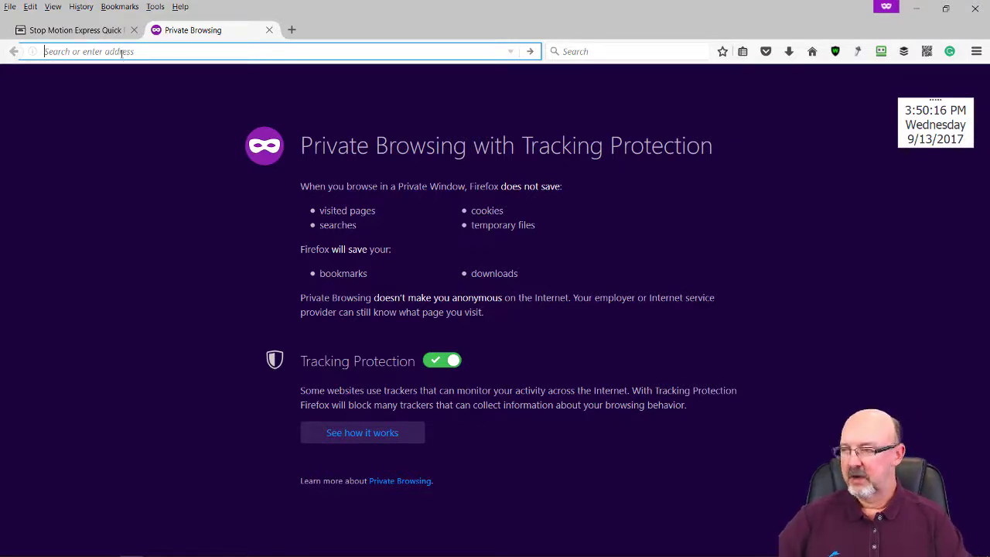
Load the copied thank-you URL, review its bonus download links, then go back to the bonus page tab
key("ctrl+v")
key("Return")
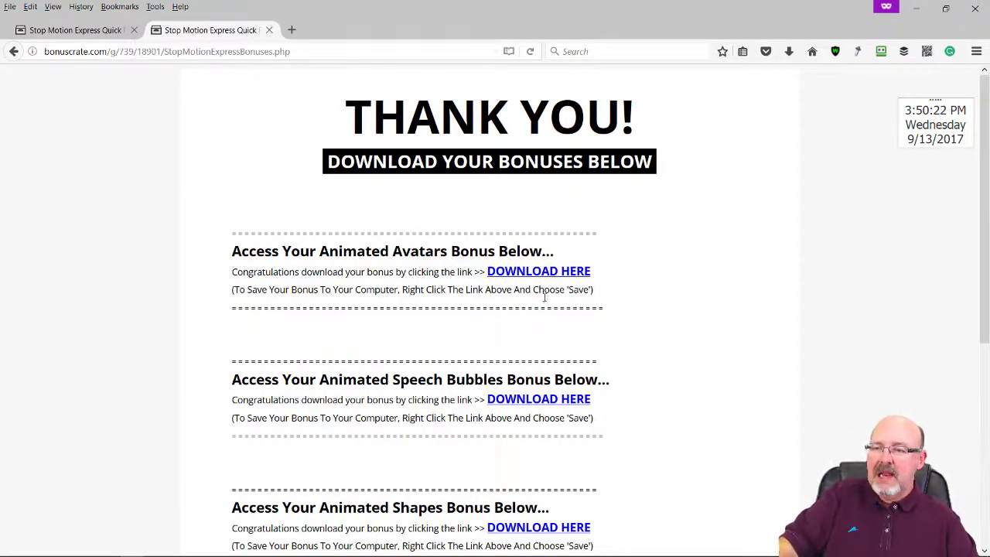
scroll(611, 413, "down", 5)
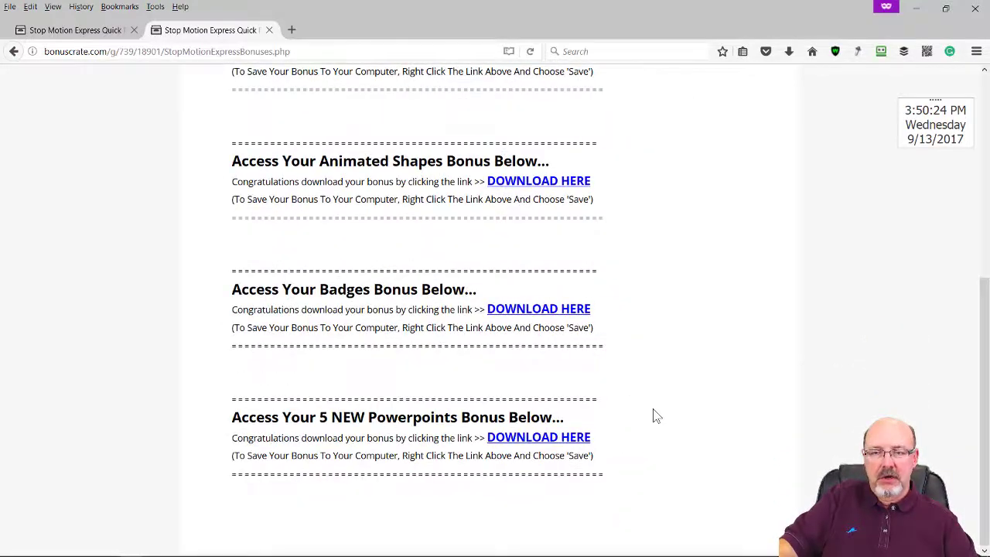
scroll(662, 408, "up", 5)
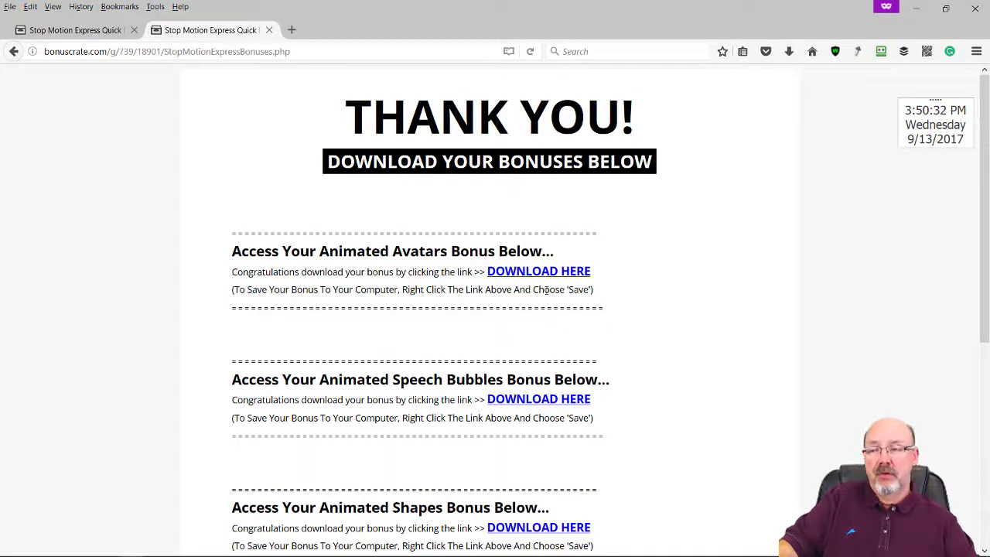
scroll(570, 278, "down", 4)
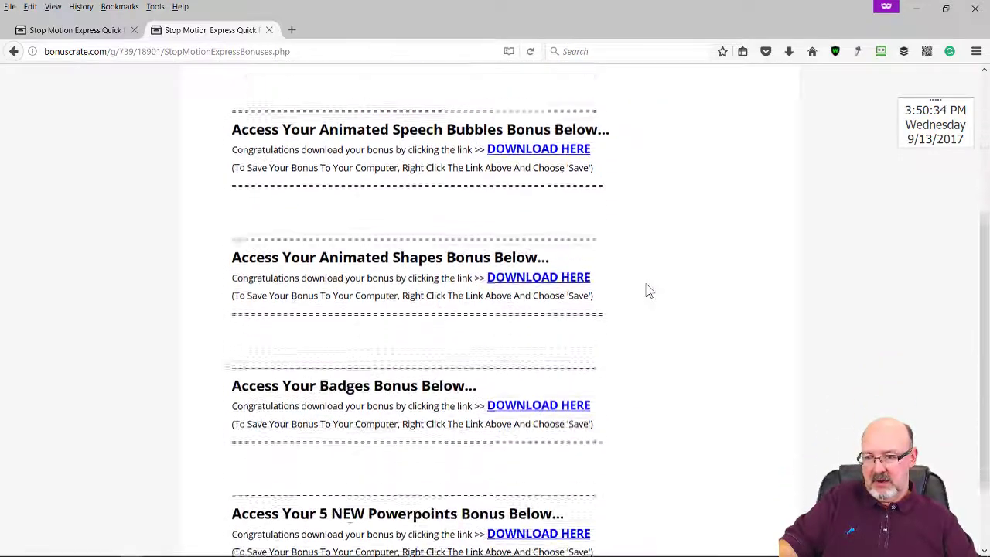
scroll(650, 293, "up", 6)
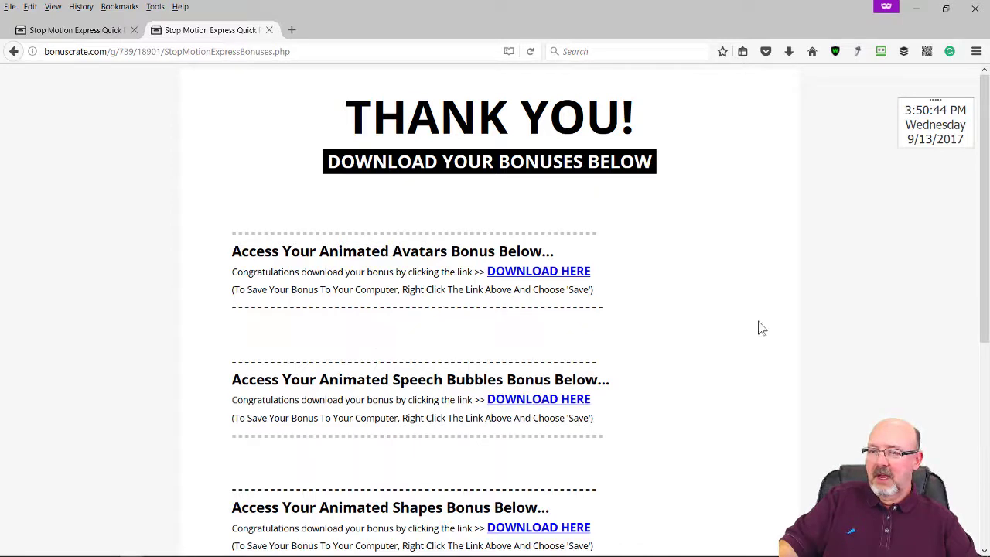
scroll(674, 270, "down", 2)
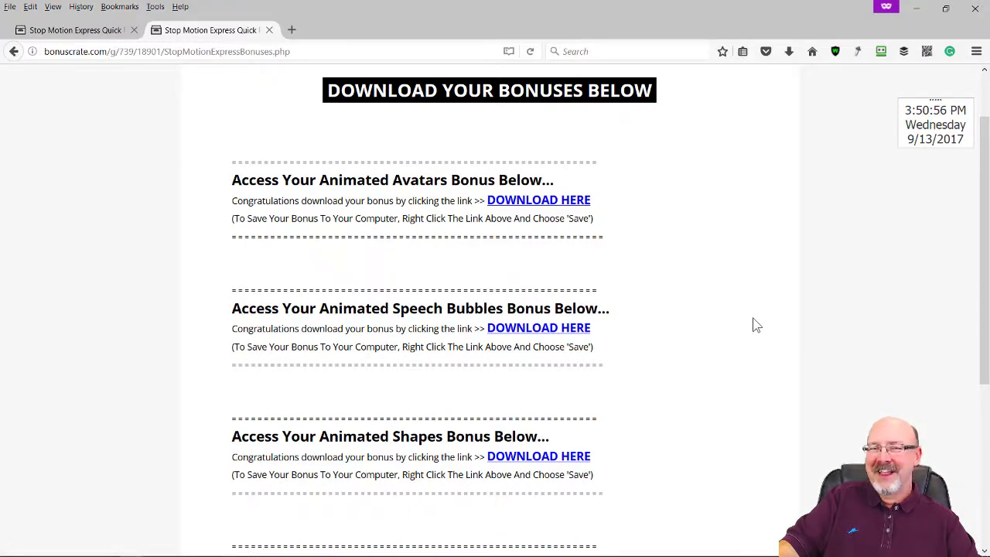
scroll(762, 302, "up", 2)
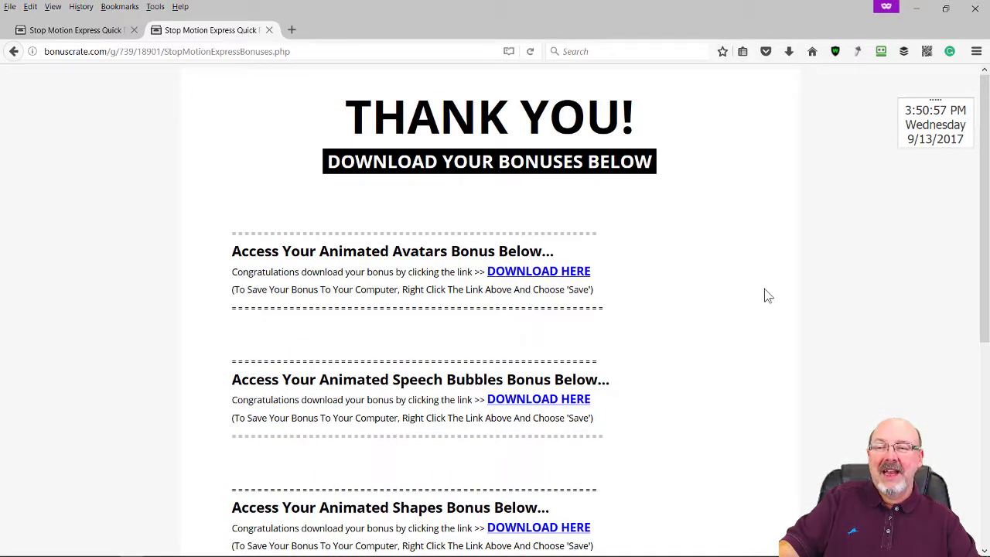
left_click(97, 34)
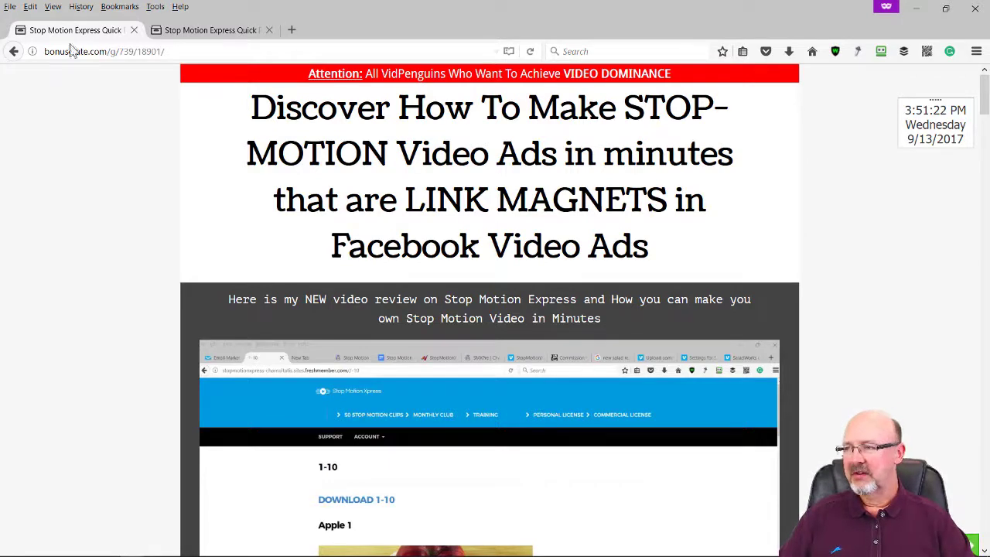
Close the private window and link dialog, then sort My Pages by Uni CR% descending
left_click(975, 14)
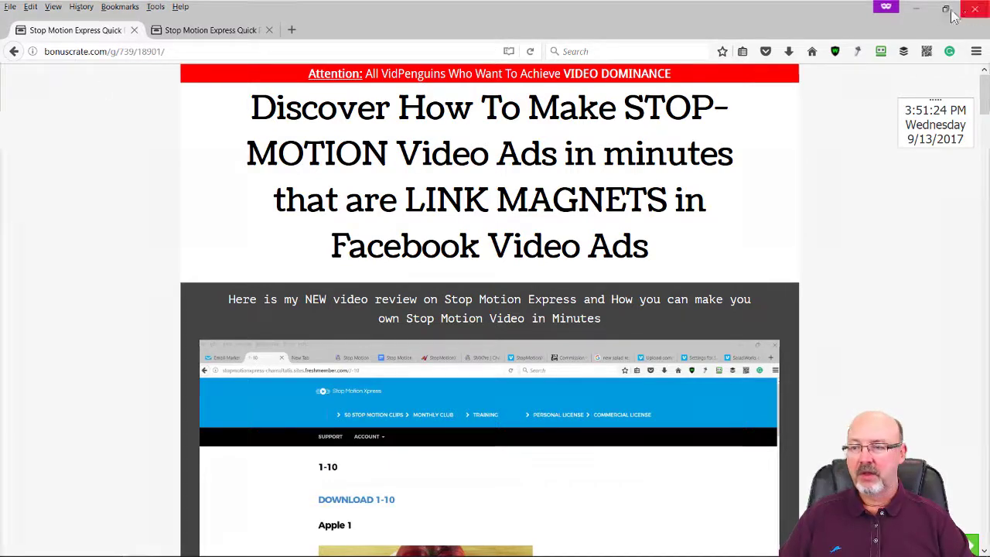
left_click(725, 174)
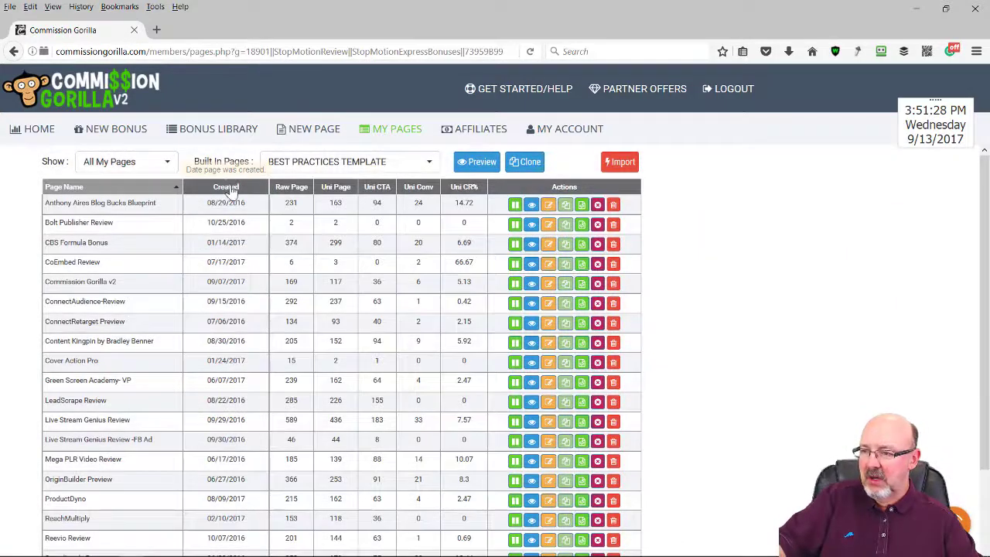
left_click(464, 191)
left_click(465, 190)
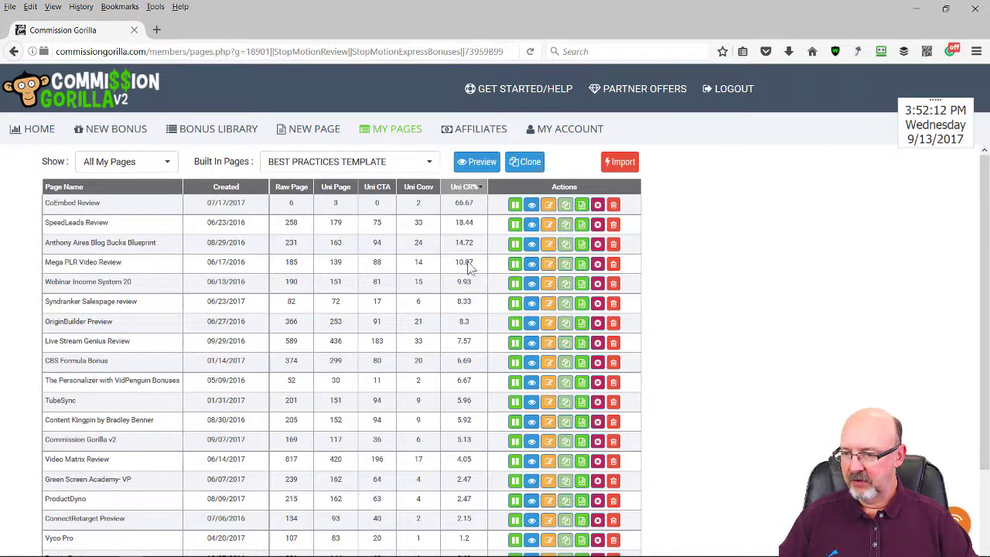
View the SpeedLeads Review bonus page, pause its review video, and scroll through its demo and sales sections
left_click(533, 231)
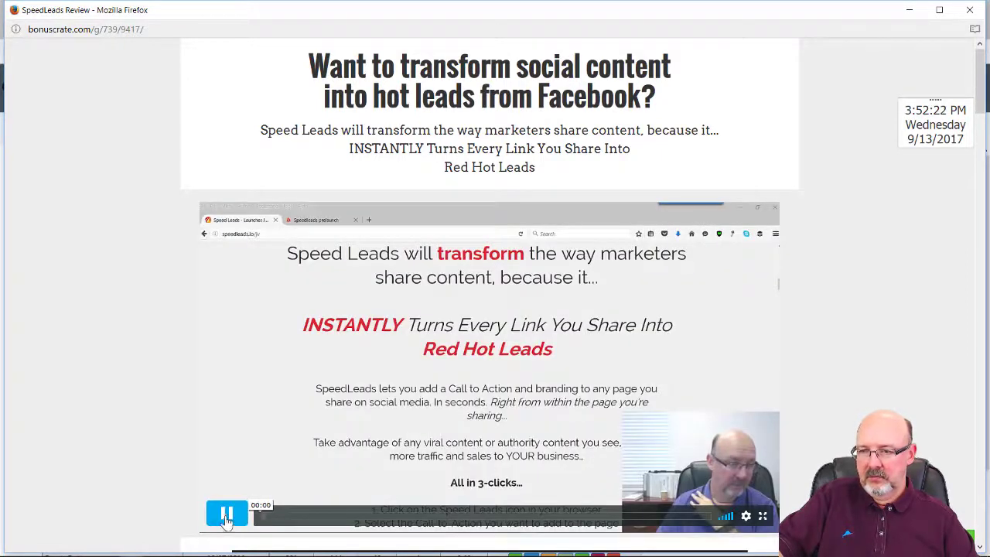
left_click(227, 516)
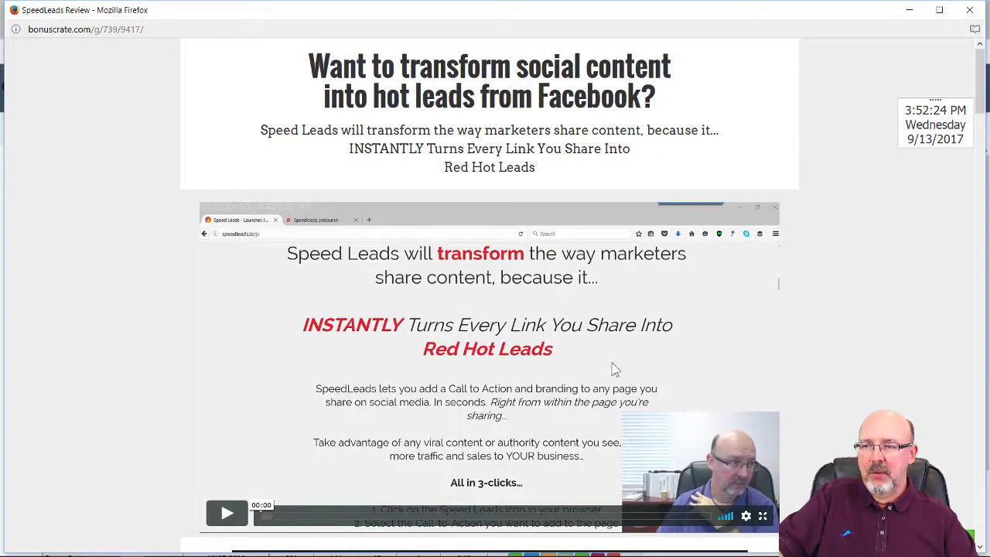
scroll(603, 363, "down", 4)
scroll(472, 338, "down", 5)
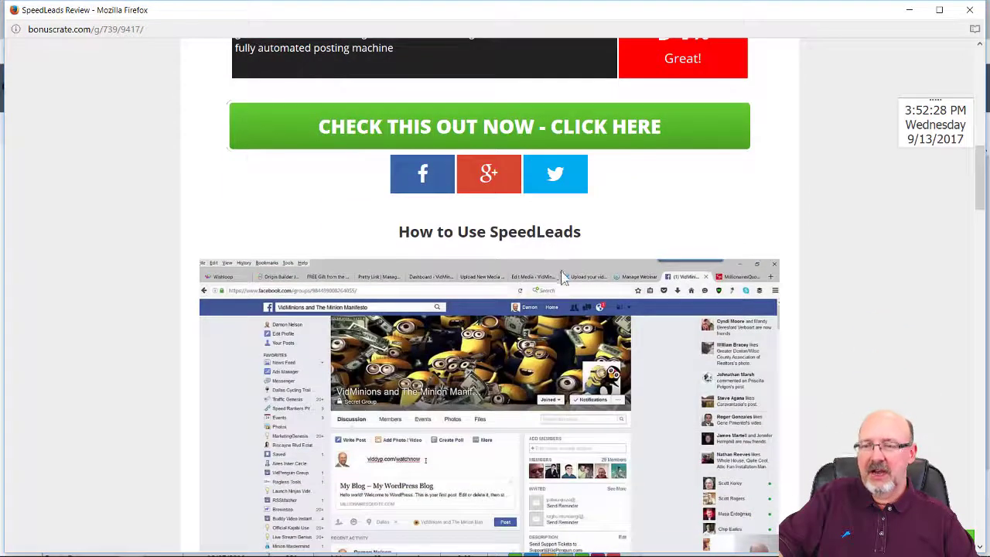
scroll(542, 286, "down", 2)
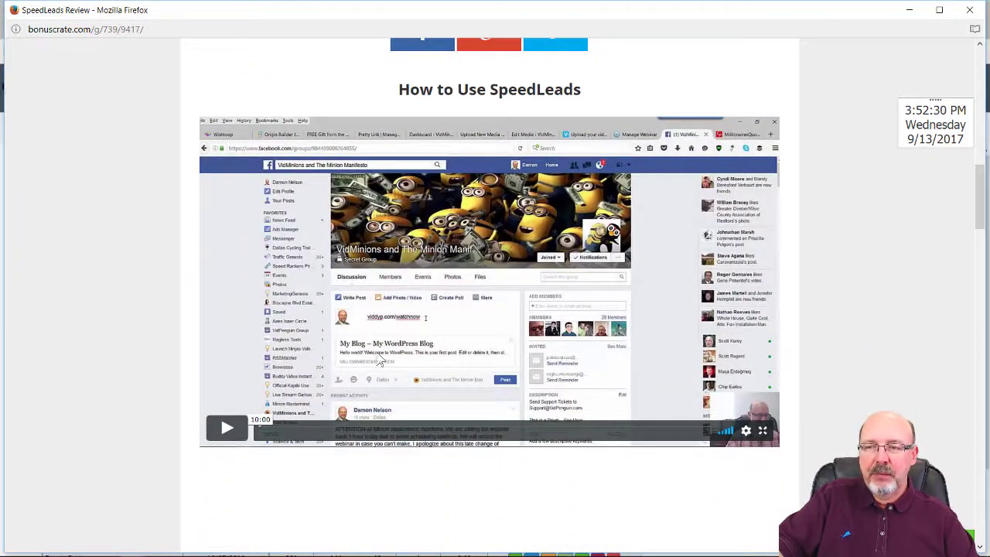
scroll(418, 335, "down", 5)
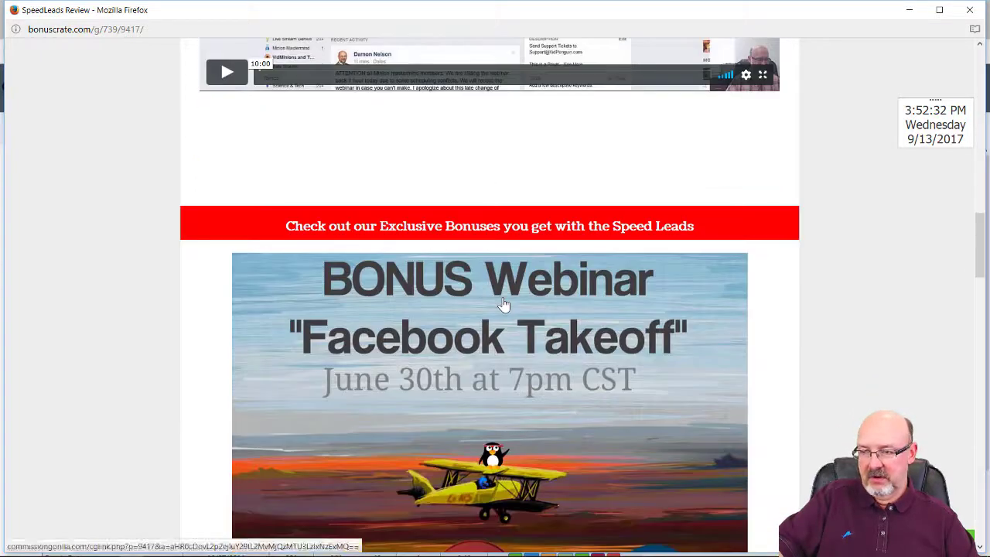
scroll(503, 304, "down", 10)
scroll(573, 317, "down", 6)
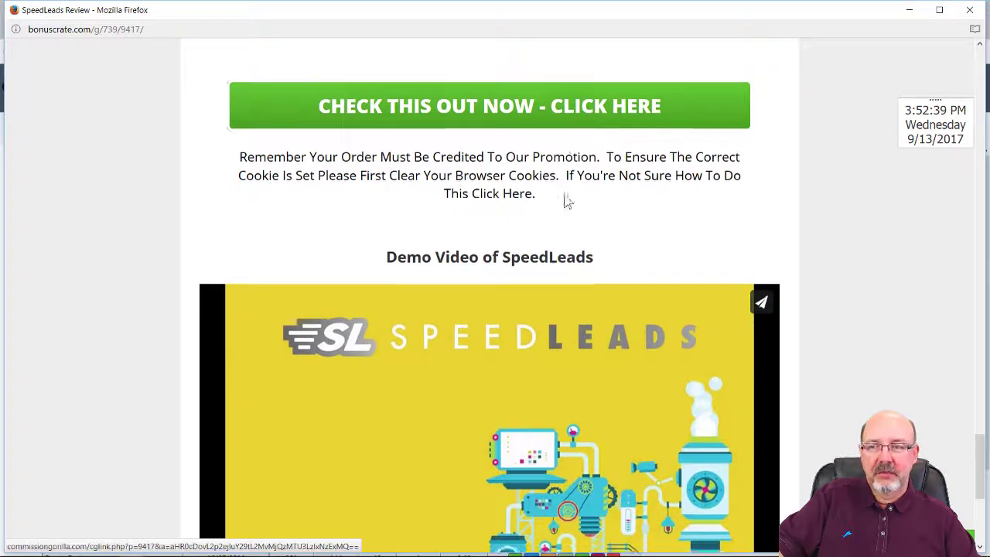
scroll(566, 199, "down", 4)
scroll(542, 256, "up", 4)
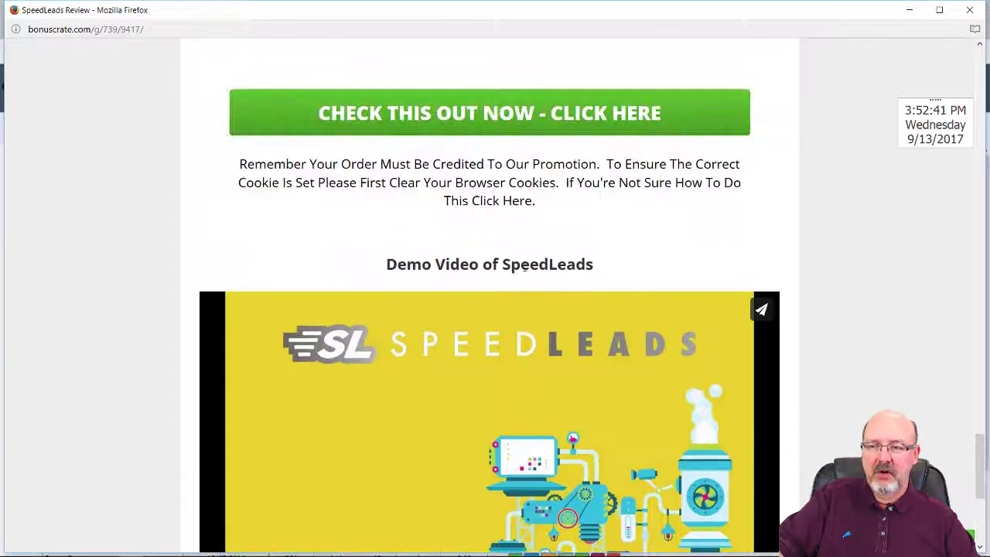
scroll(576, 279, "down", 1)
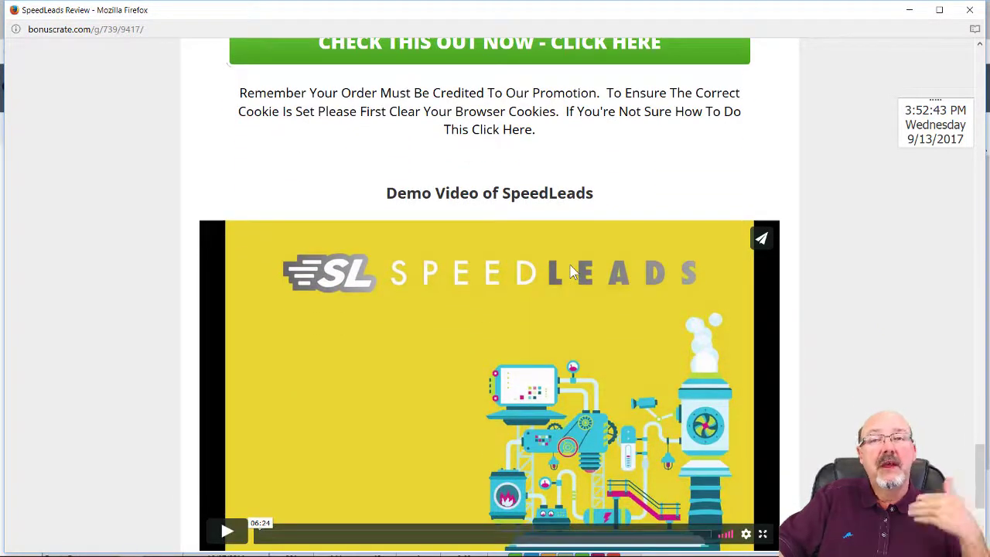
scroll(577, 280, "down", 2)
scroll(578, 280, "down", 2)
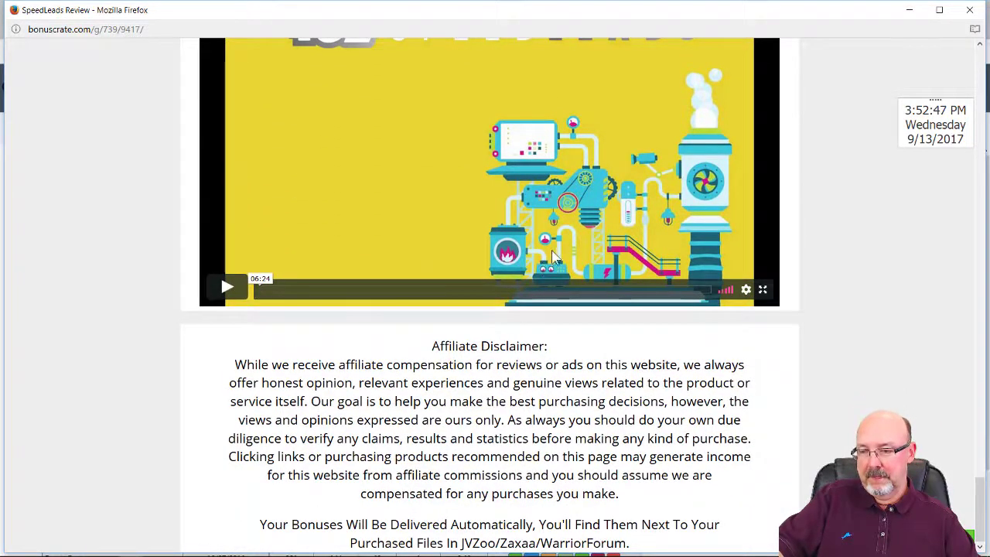
scroll(539, 302, "up", 10)
scroll(540, 302, "up", 8)
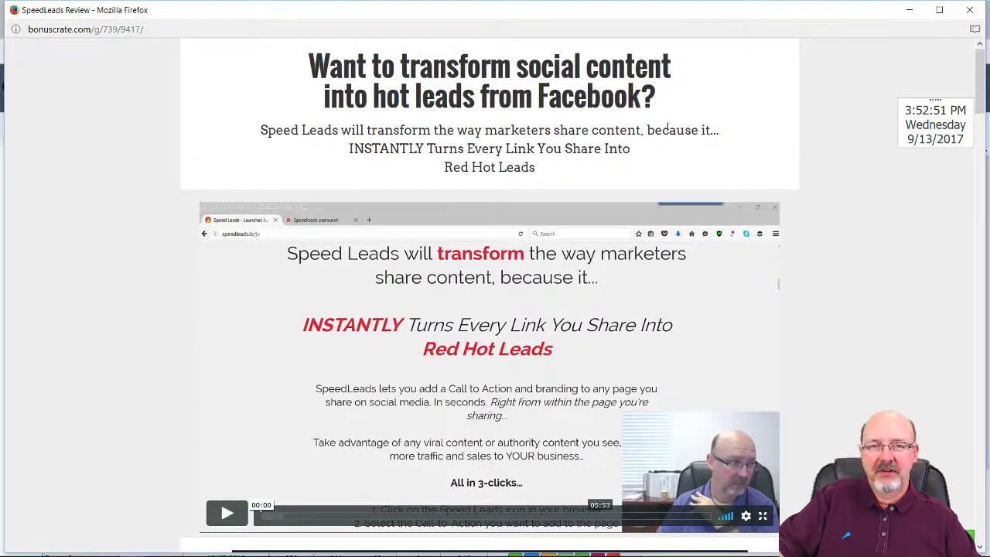
Close the SpeedLeads preview and sort My Pages by Created ascending, putting The Personalizer with VidPenguin Bonuses first
left_click(972, 11)
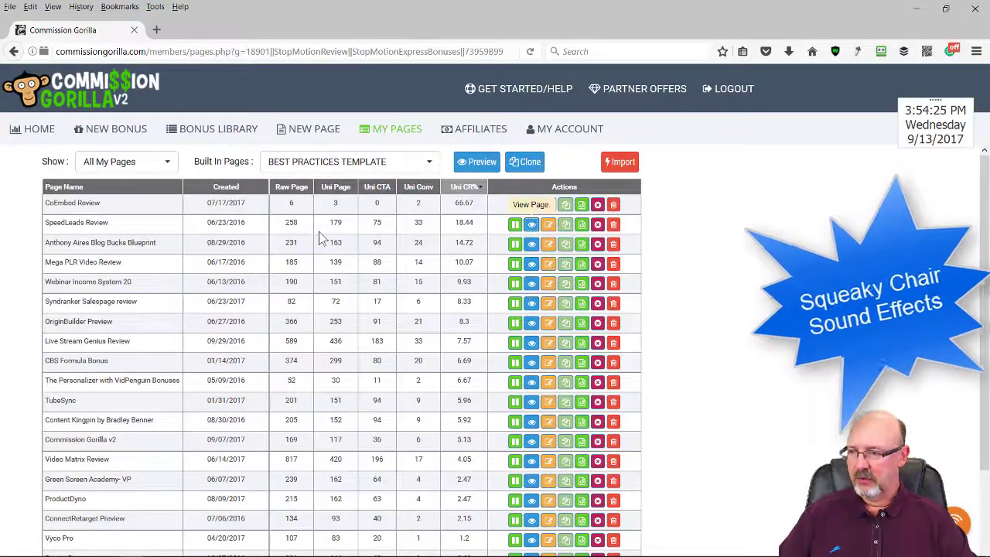
left_click(236, 190)
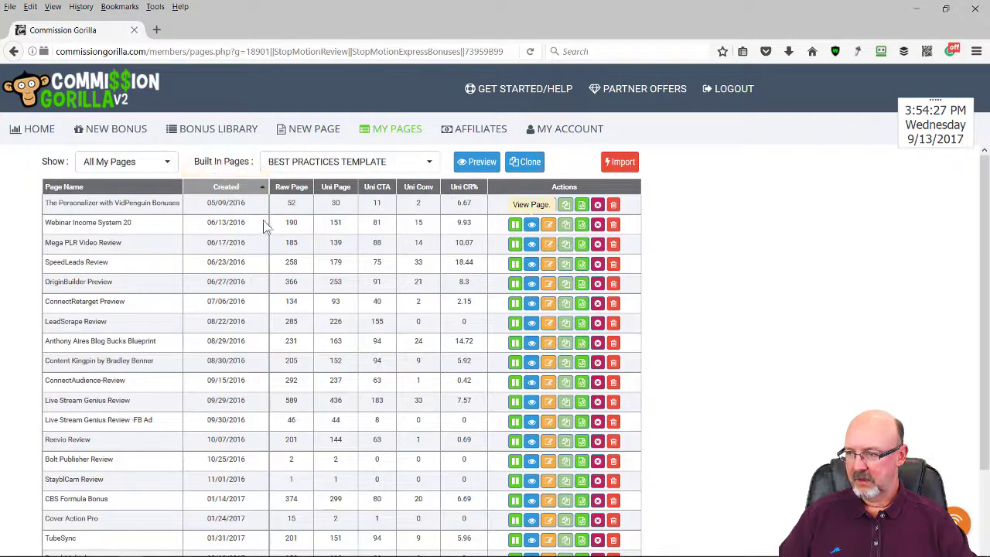